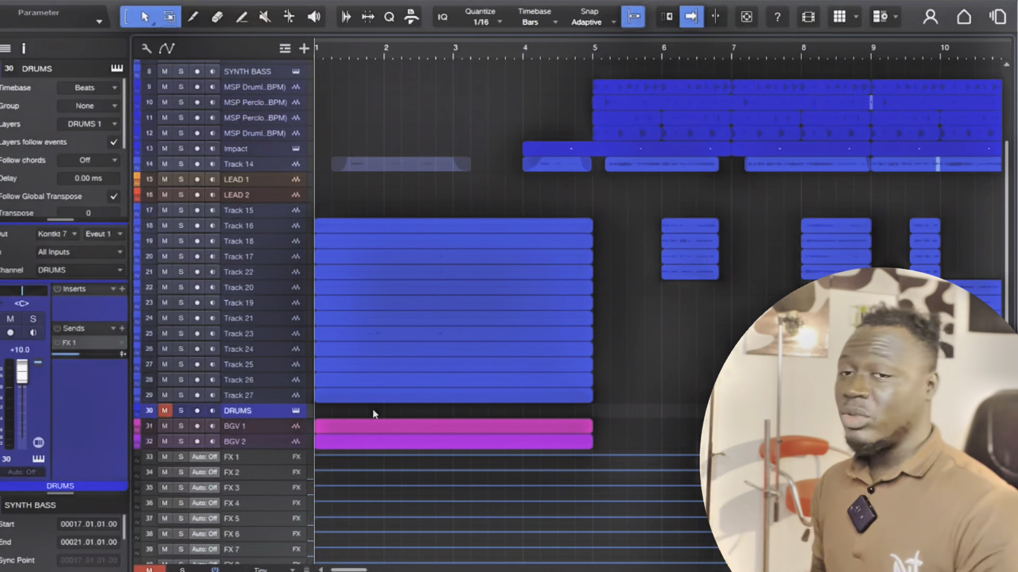
Play the song from bar 1 and examine the stacked vocal and BGV tracks in the opening section.
key(w)
key(e)
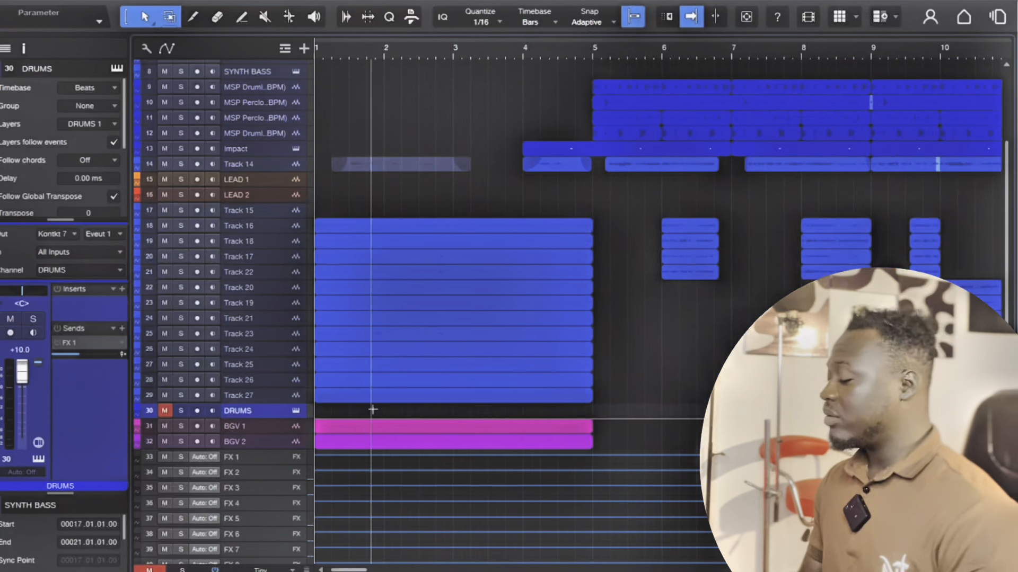
key(space)
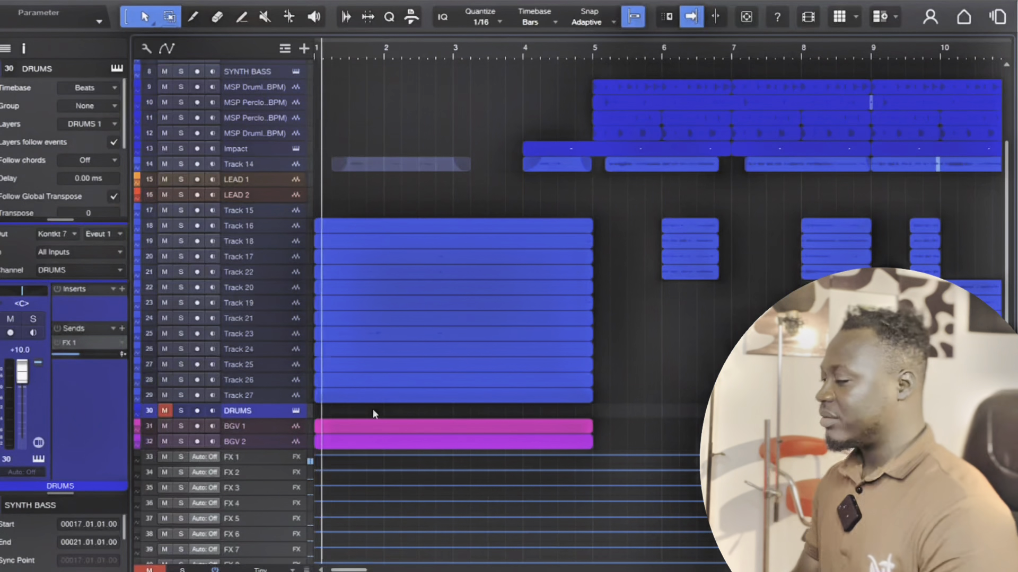
key(e)
key(e)
key(w)
key(w)
key(w)
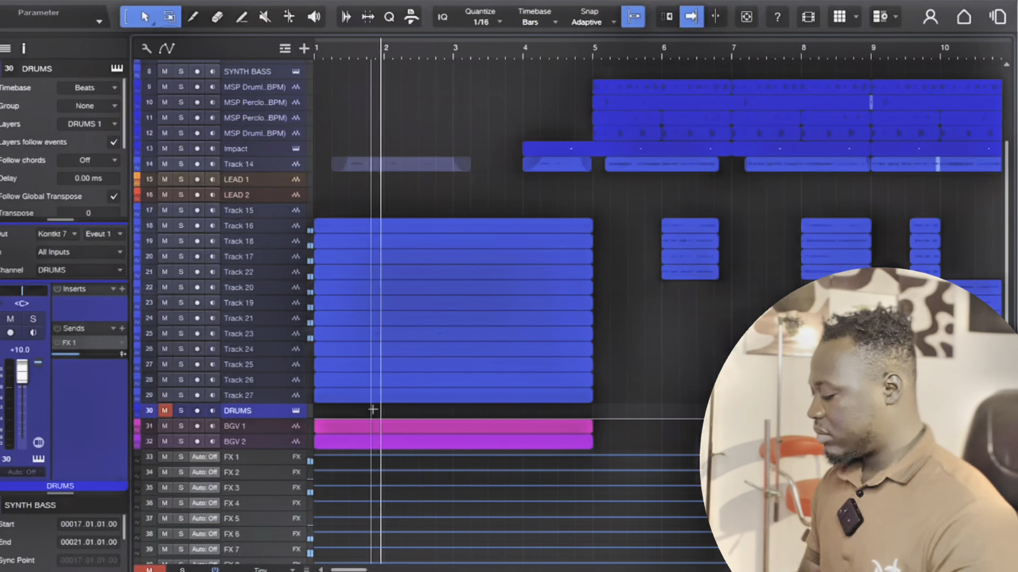
key(e)
key(e)
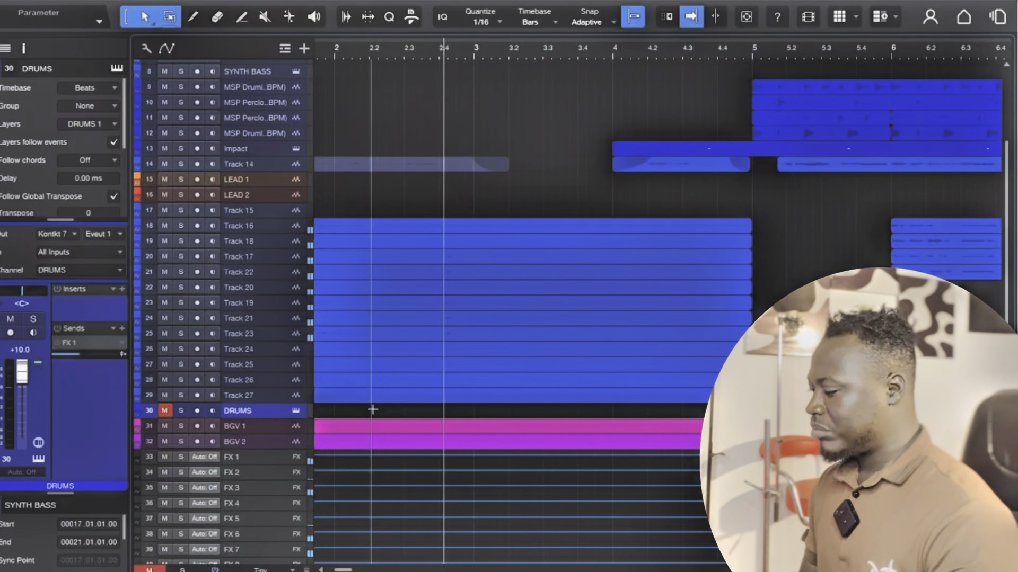
key(shift+e)
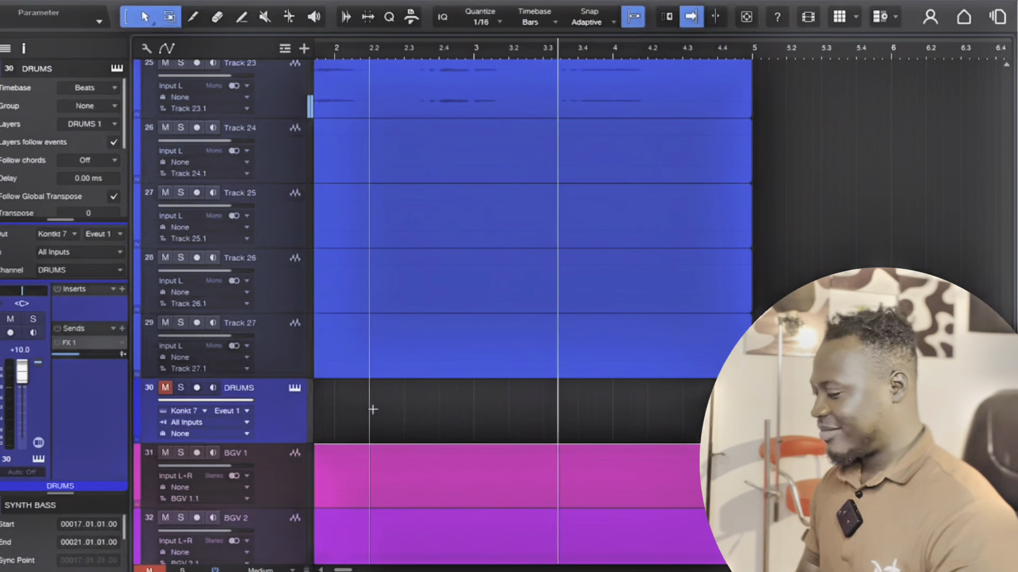
key(shift+w)
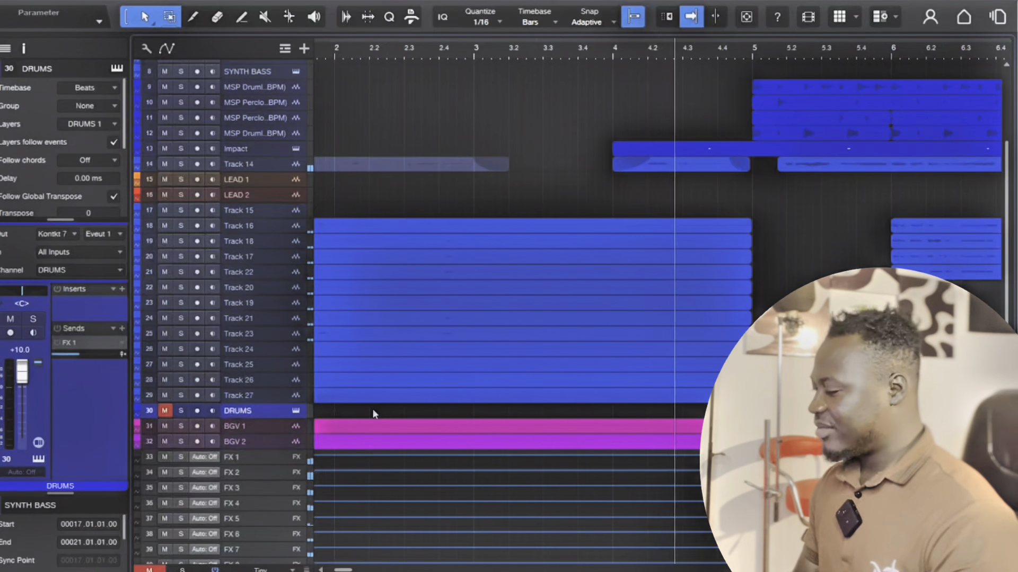
Follow the playback past bar 5 and examine how the drum loops and vocal clips are arranged across the song.
key(w)
key(w)
key(w)
key(w)
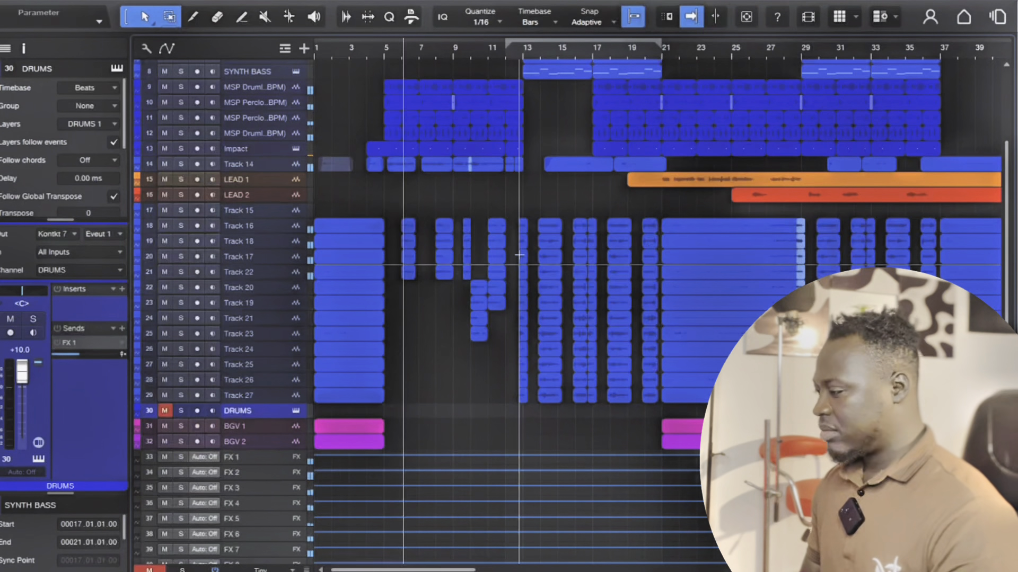
key(e)
key(e)
key(w)
key(w)
key(w)
key(e)
key(e)
key(e)
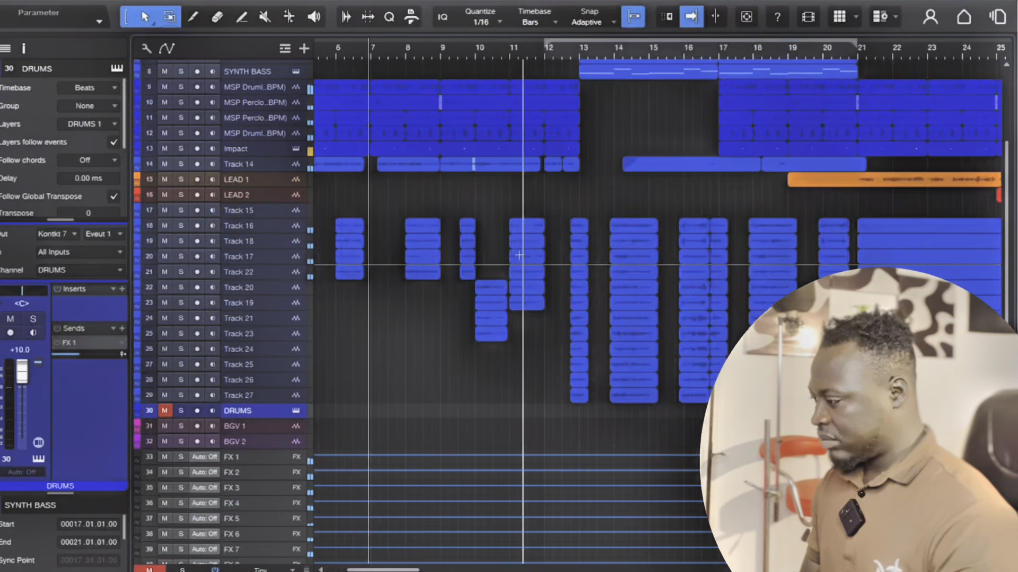
key(w)
key(w)
key(w)
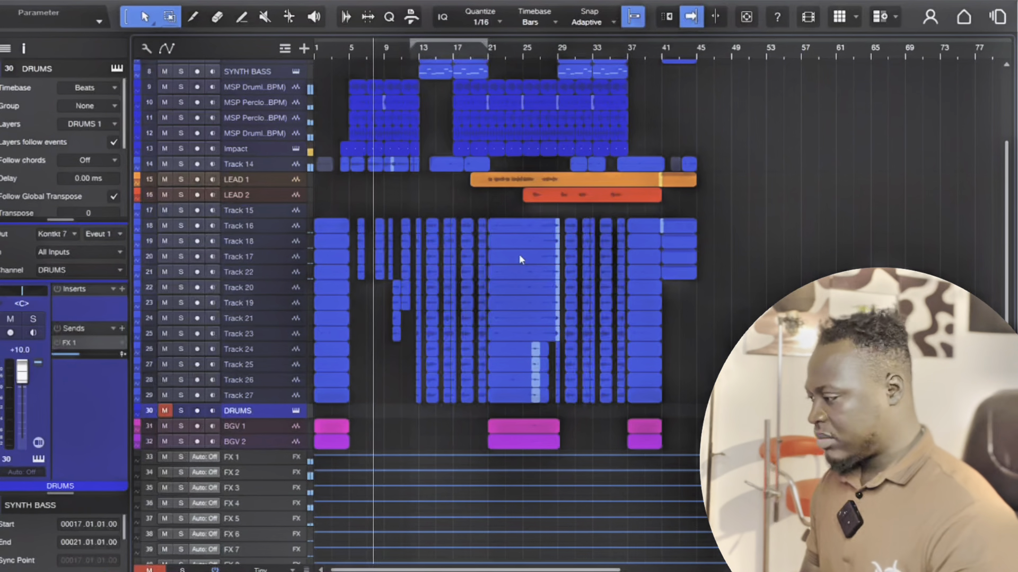
key(e)
key(e)
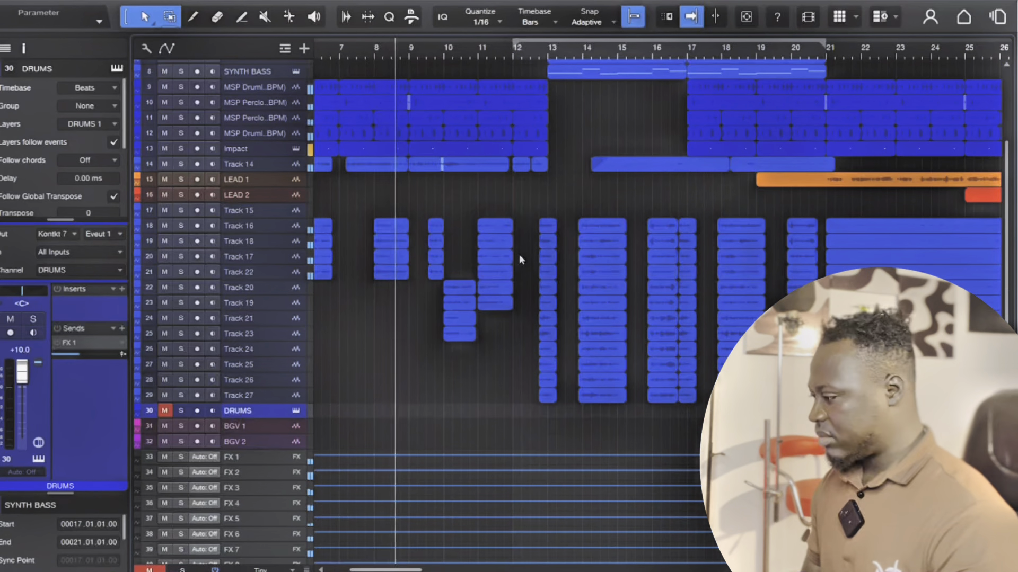
key(w)
key(w)
key(e)
key(e)
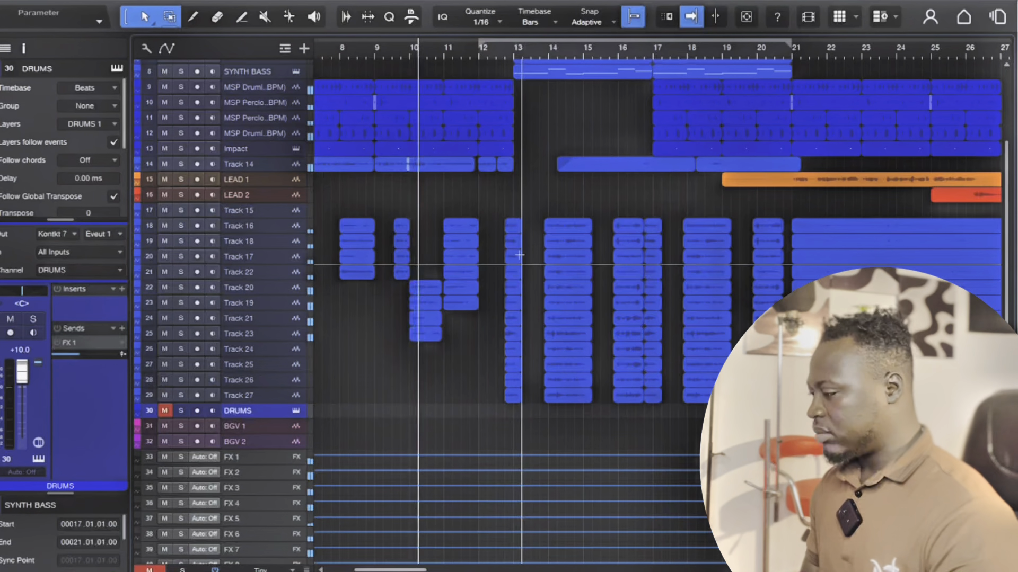
key(w)
key(w)
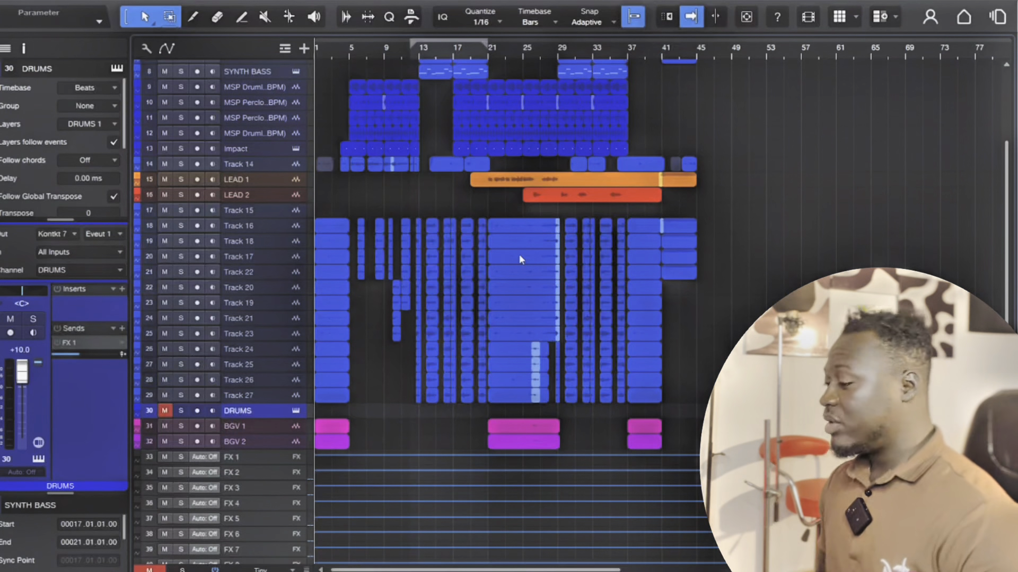
Solo the instrumental tracks 1 to 13, from Chromaphone 2 through Impact, leaving Track 14 and the lead vocals out.
scroll(519, 257, up, 3)
scroll(520, 257, down, 3)
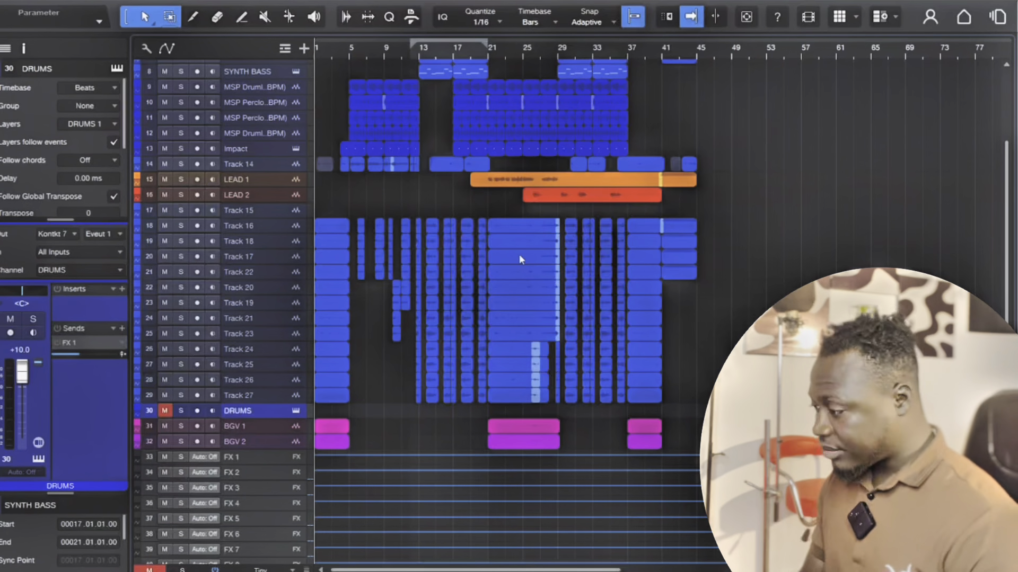
scroll(695, 175, up, 3)
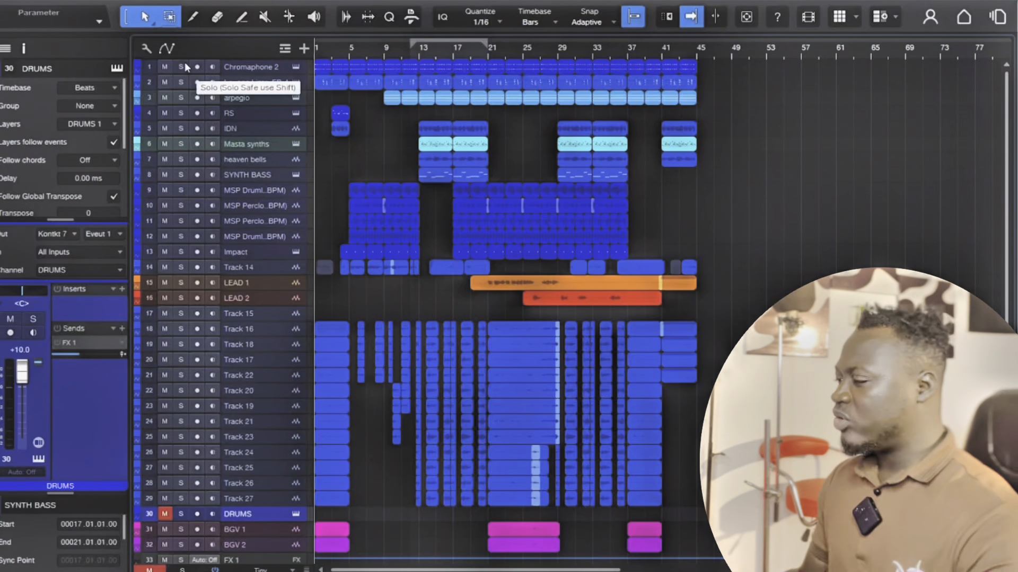
drag(185, 66, 201, 293)
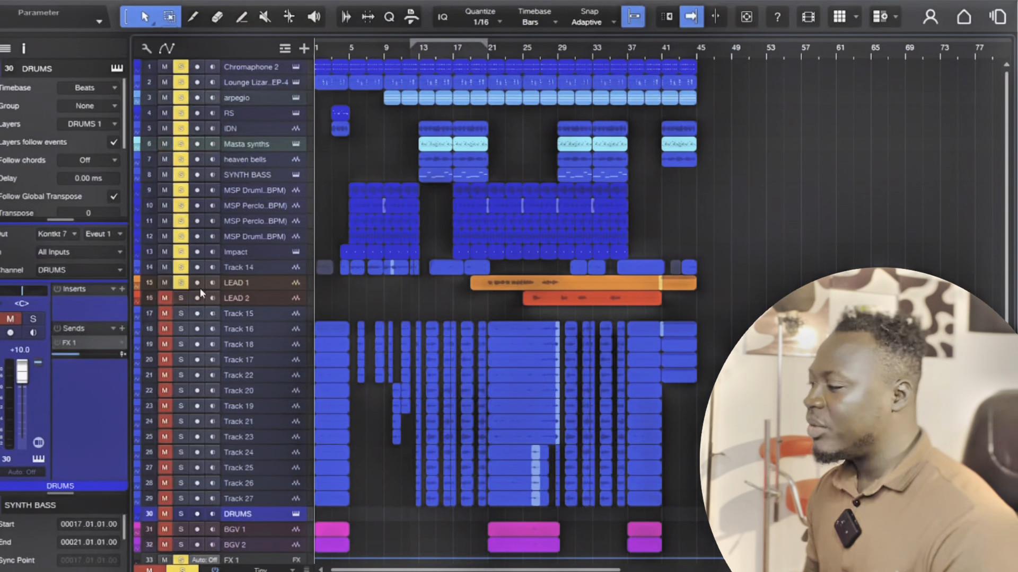
click(183, 284)
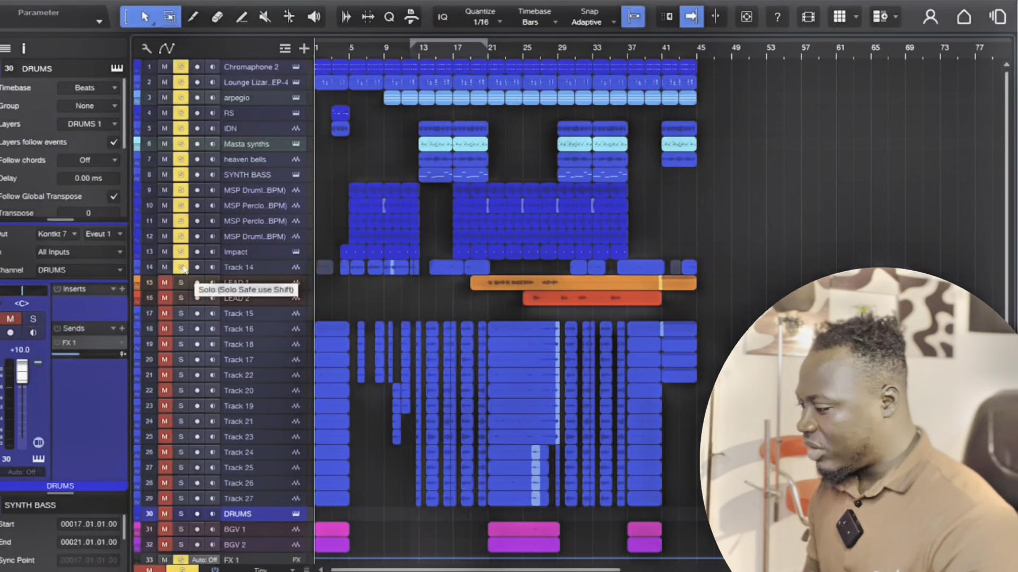
click(181, 268)
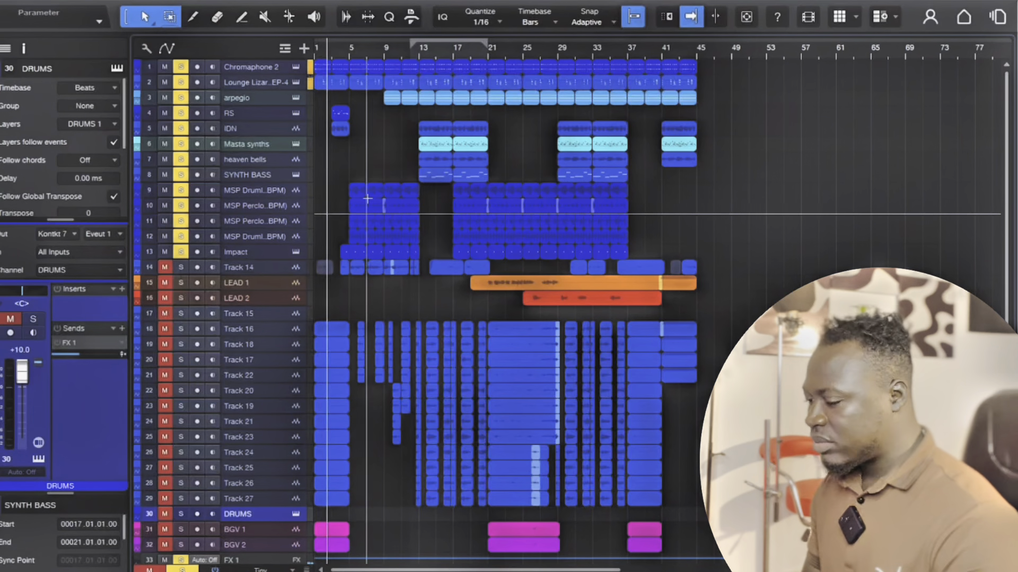
Listen to the soloed instrumental from the start and examine the RS, IDN, arpegio and Masta synths parts.
key(e)
key(e)
key(e)
key(shift+e)
key(shift+e)
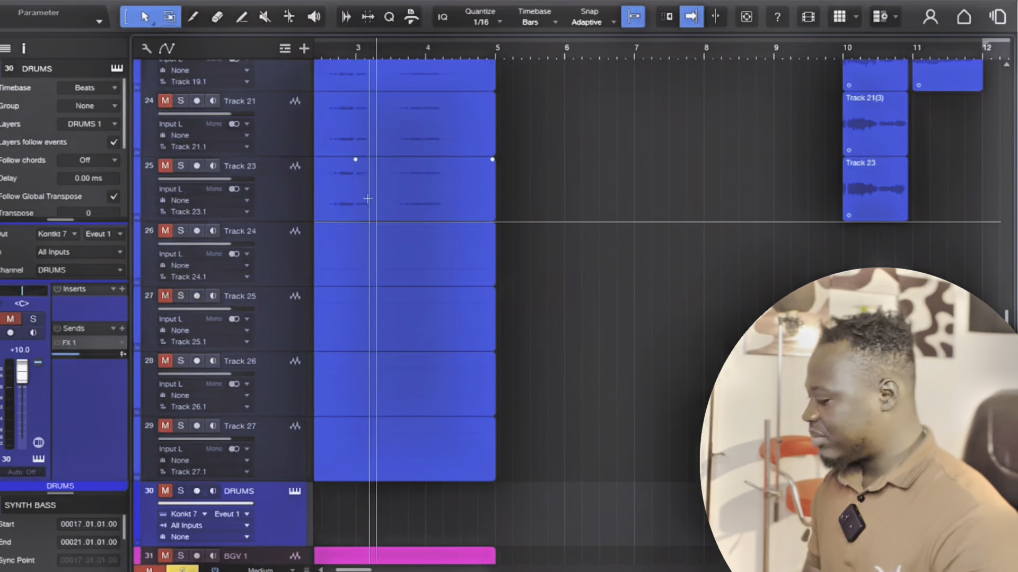
scroll(415, 189, up, 20)
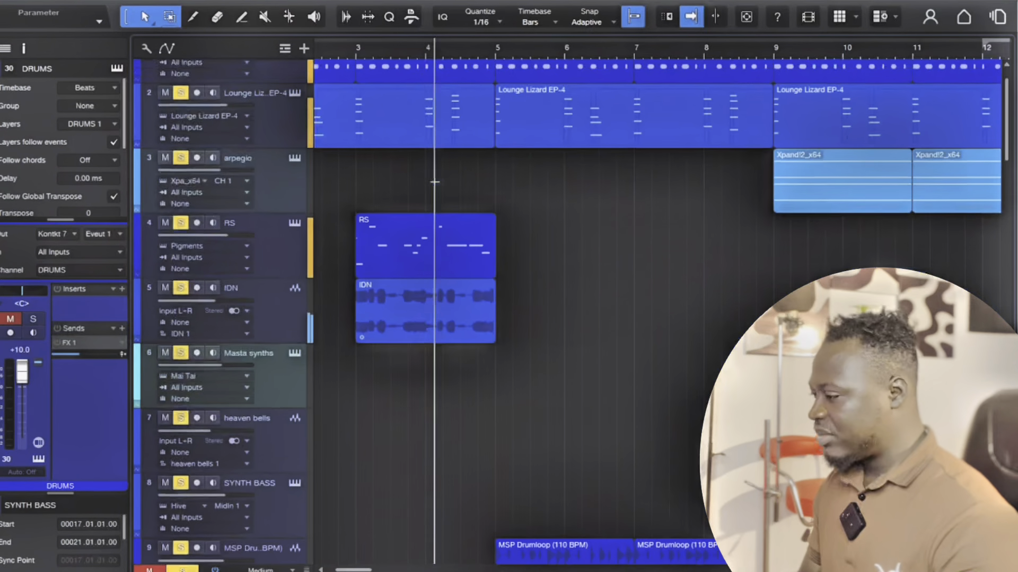
key(w)
key(w)
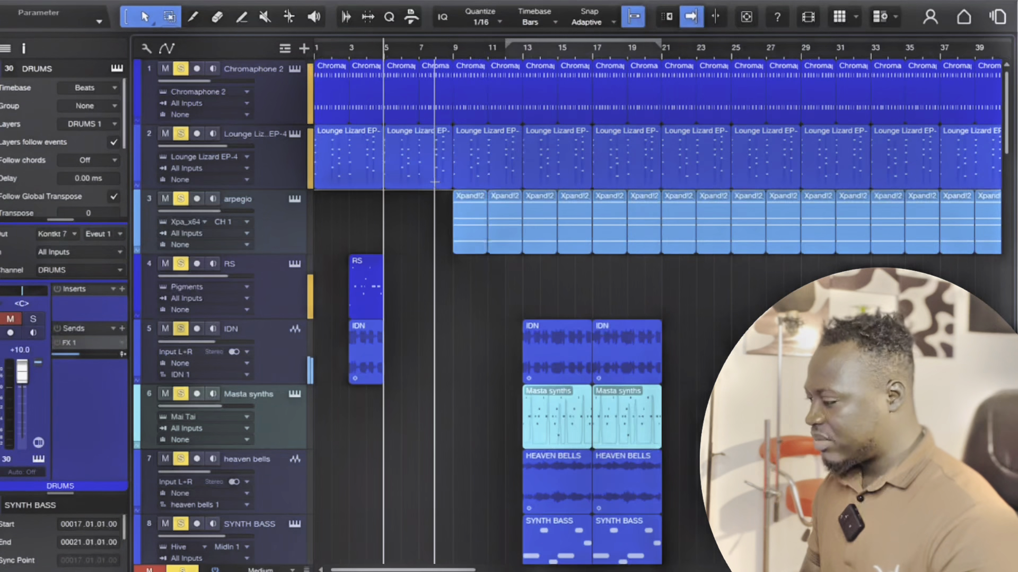
key(e)
key(e)
key(w)
key(w)
key(w)
key(e)
key(e)
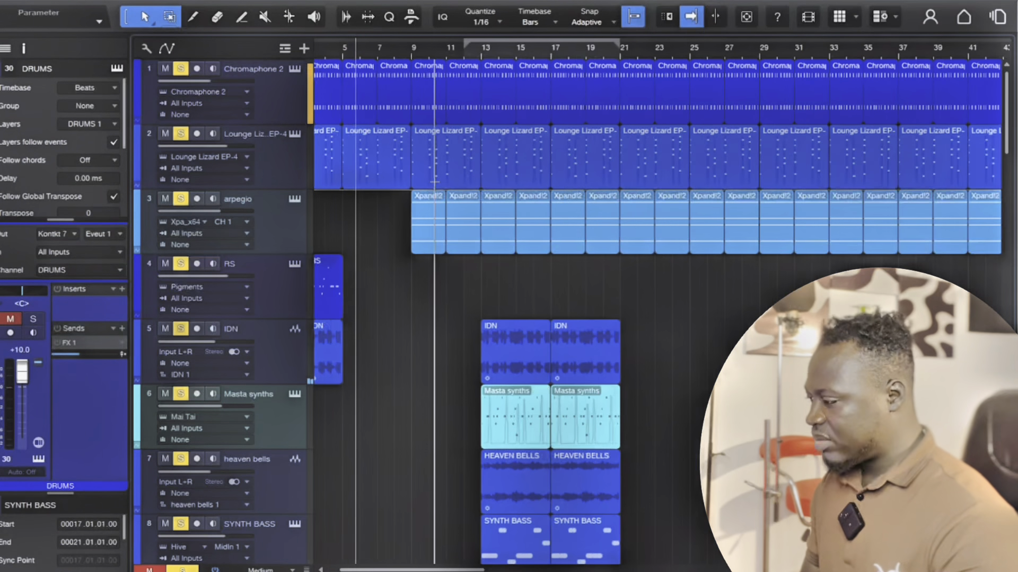
key(w)
key(w)
Stop playback, clear all solos and solo only the Chromaphone 2 track.
click(282, 93)
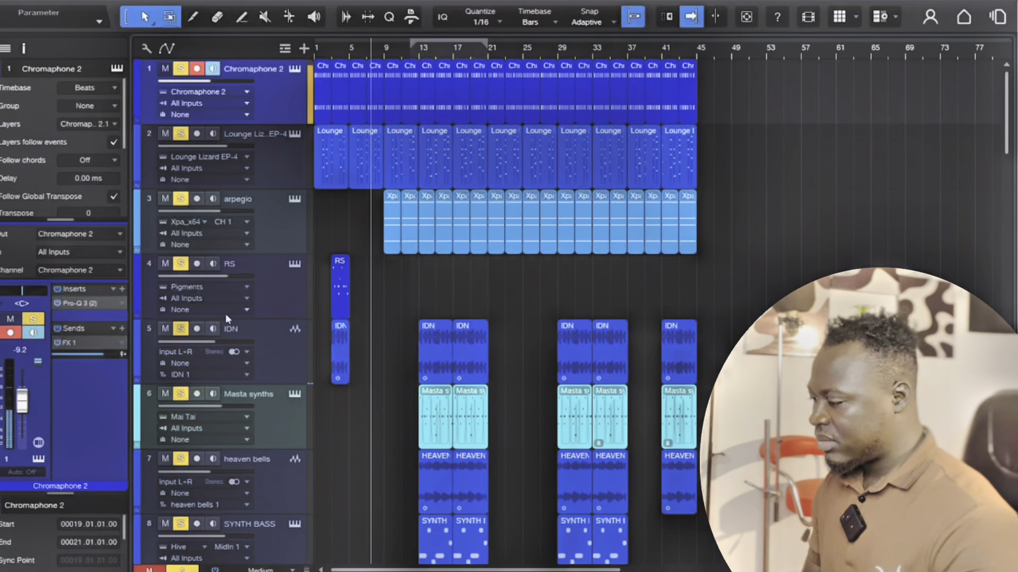
key(space)
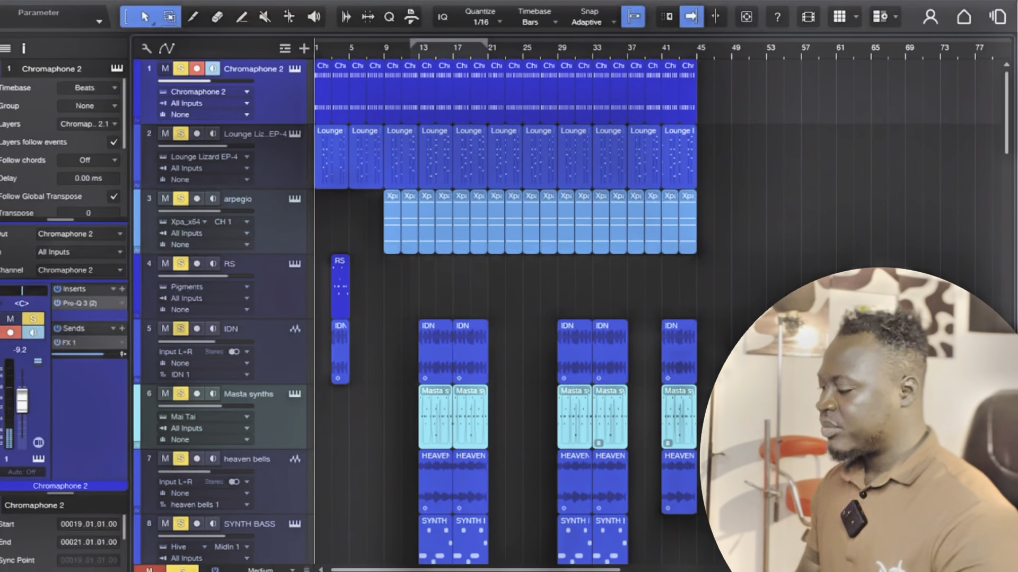
click(182, 570)
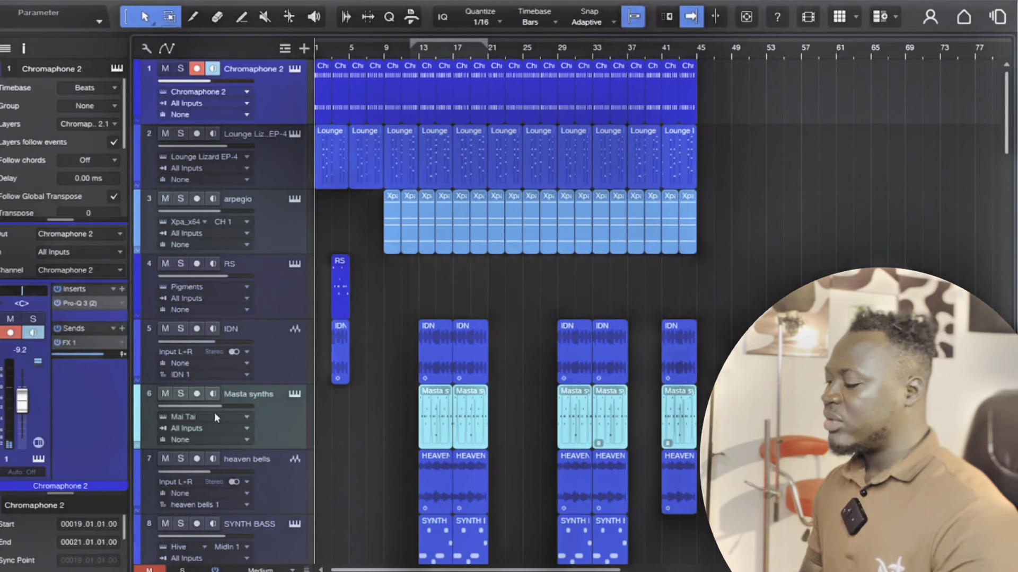
click(181, 69)
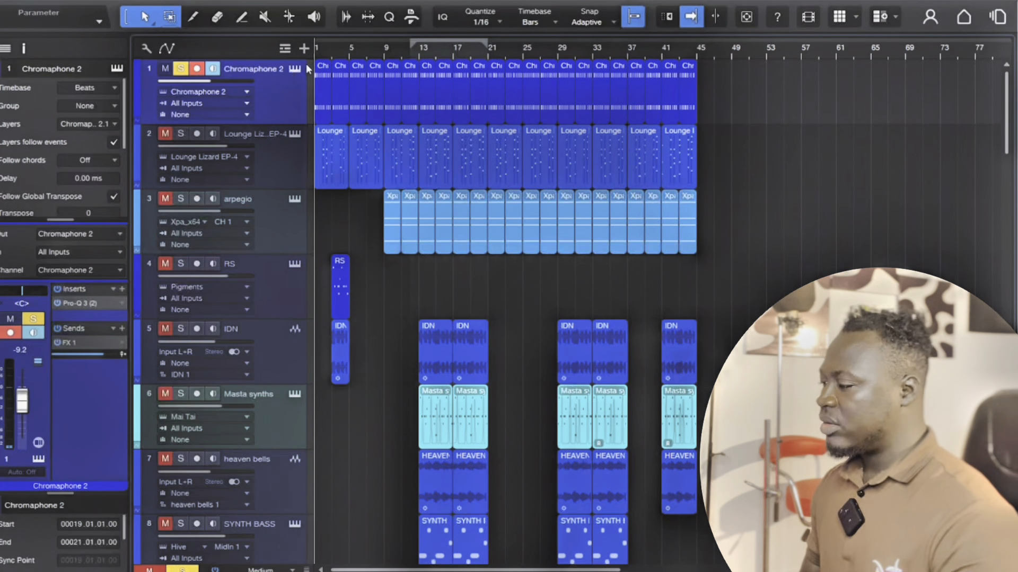
Open the Chromaphone 2 instrument to examine its Fairmount Marimba sound, and close it again.
key(e)
key(e)
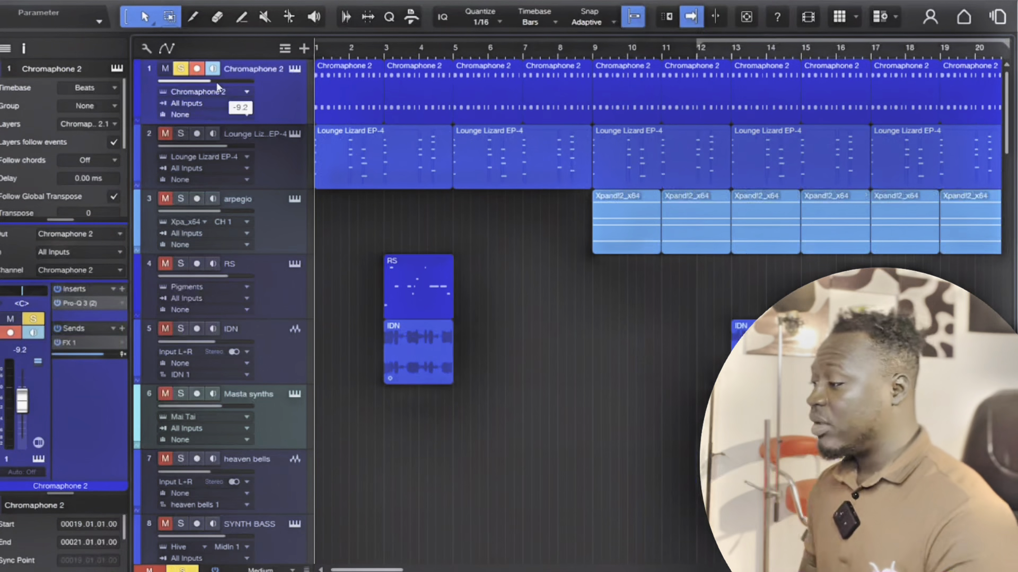
click(296, 69)
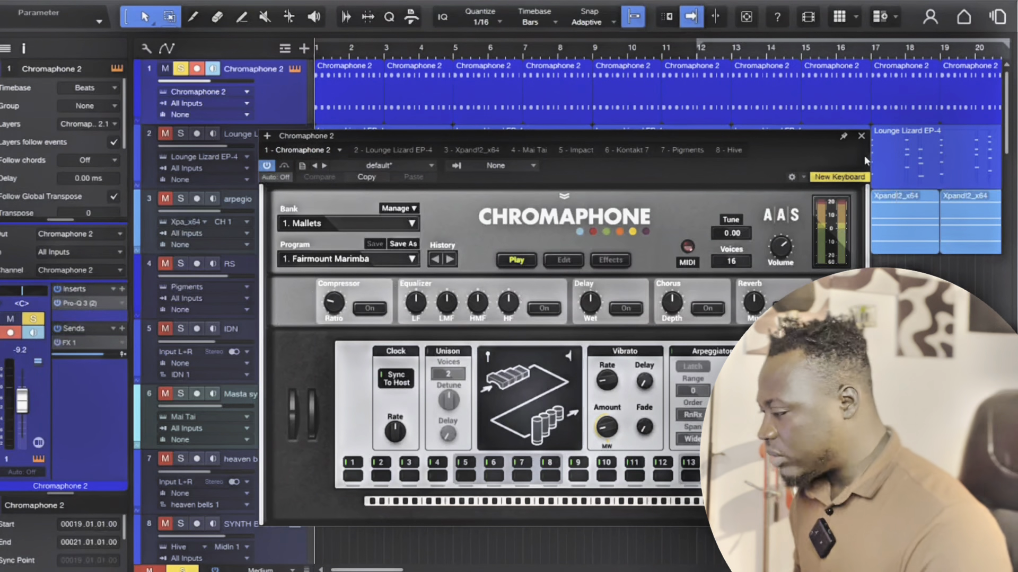
click(862, 135)
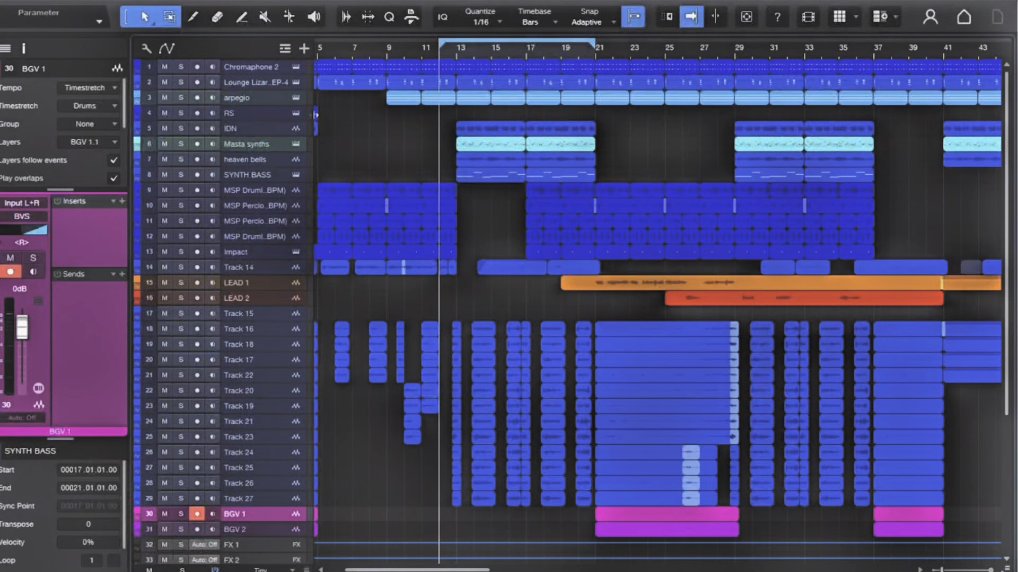
Solo the Chromaphone 2 track and audition it while examining the low and high cuts in its Pro-Q 3 insert.
click(253, 68)
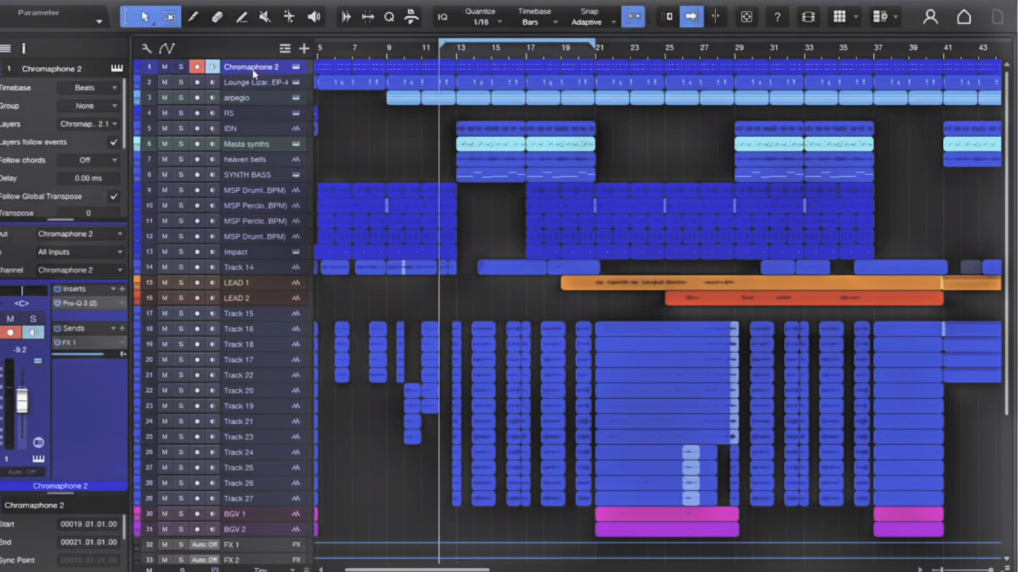
click(181, 67)
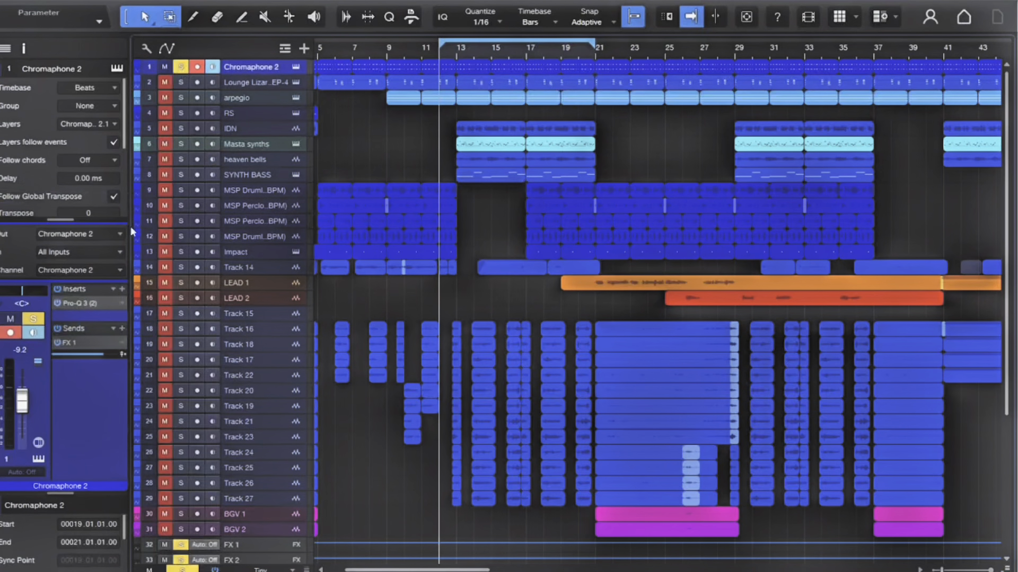
click(79, 303)
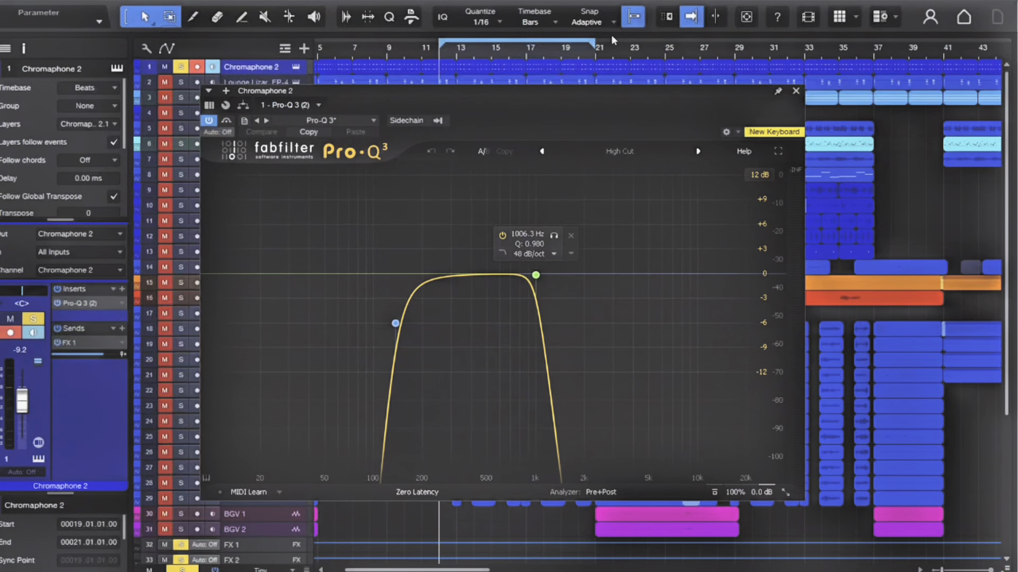
key(space)
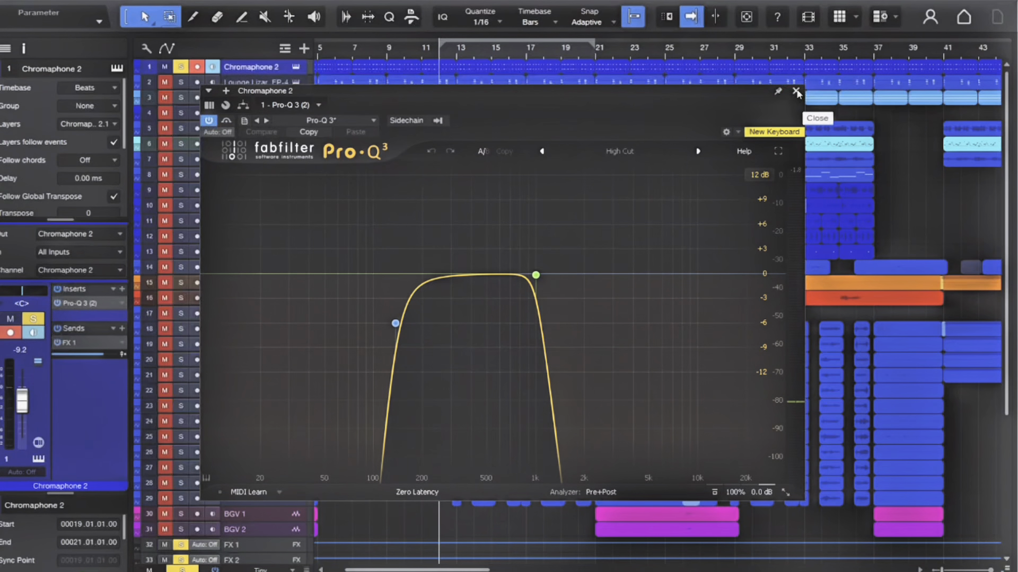
click(796, 93)
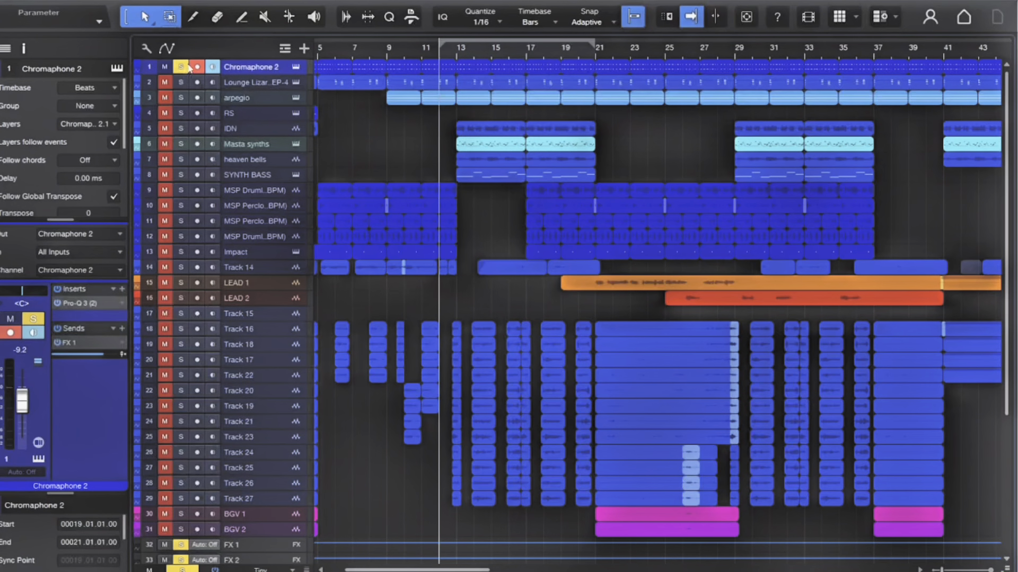
Select the Lounge Lizard EP-4 track, solo it alone and play it back.
click(238, 85)
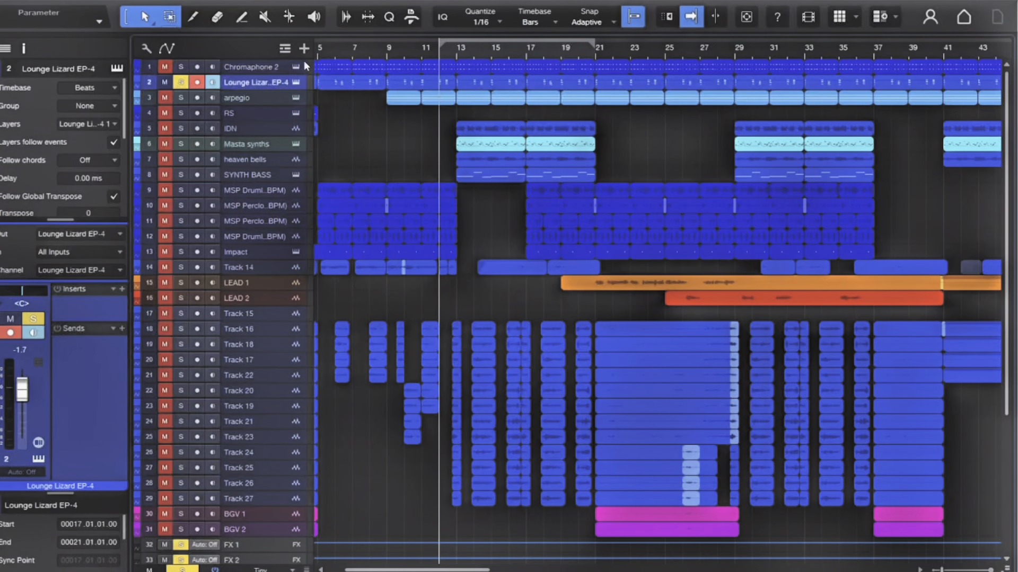
key(space)
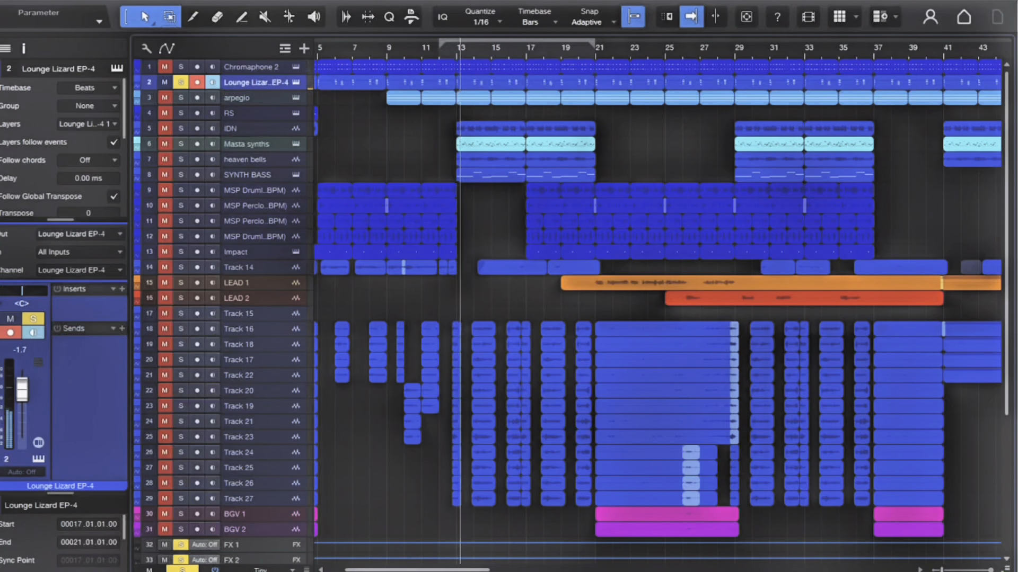
Stop playback, examine the BFly Rhodes 1 program in the Lounge Lizard EP-4 instrument and close its window again.
key(space)
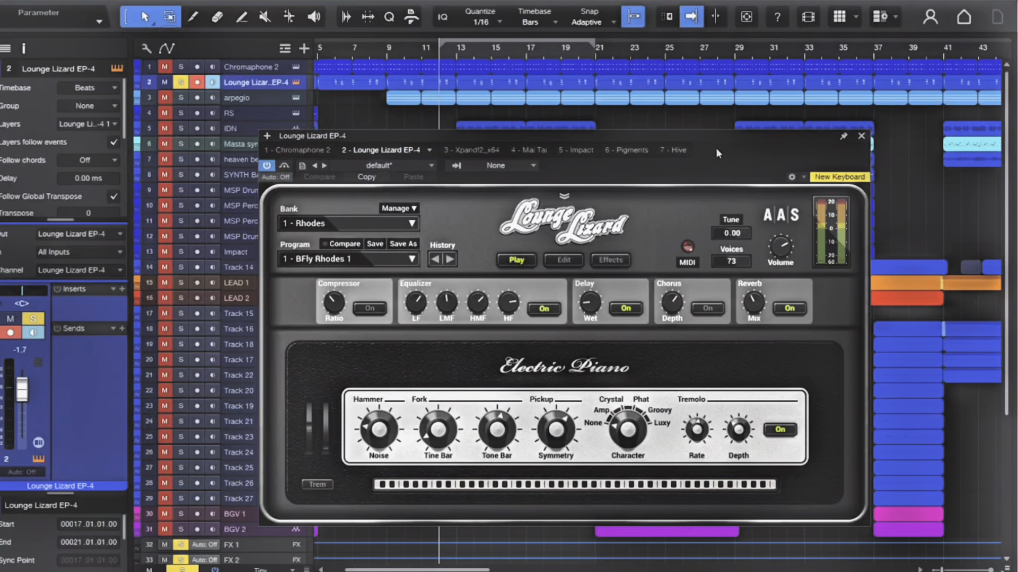
click(861, 137)
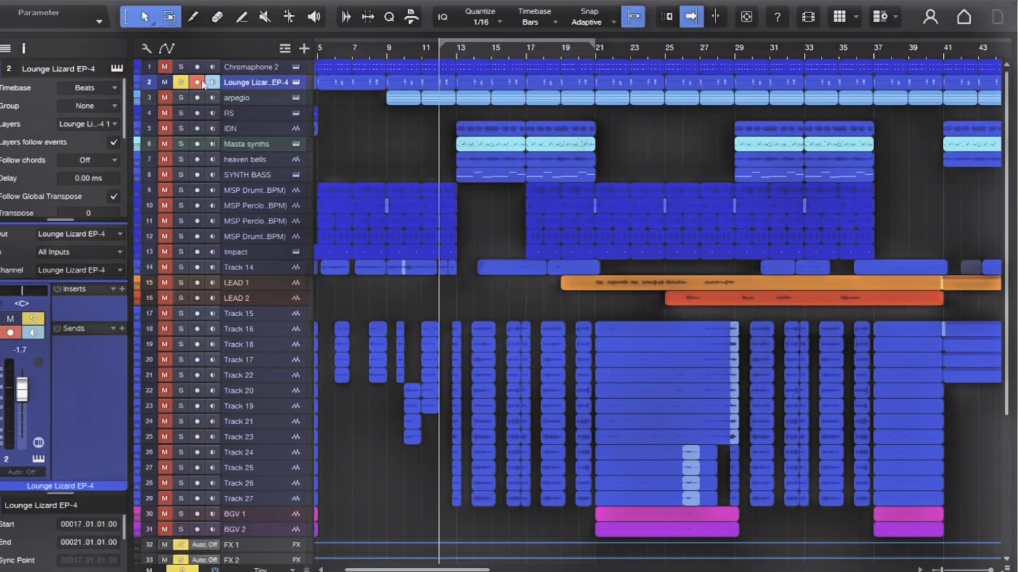
Clear the solo on the Lounge Lizard EP-4 track and turn off its record arming.
click(181, 82)
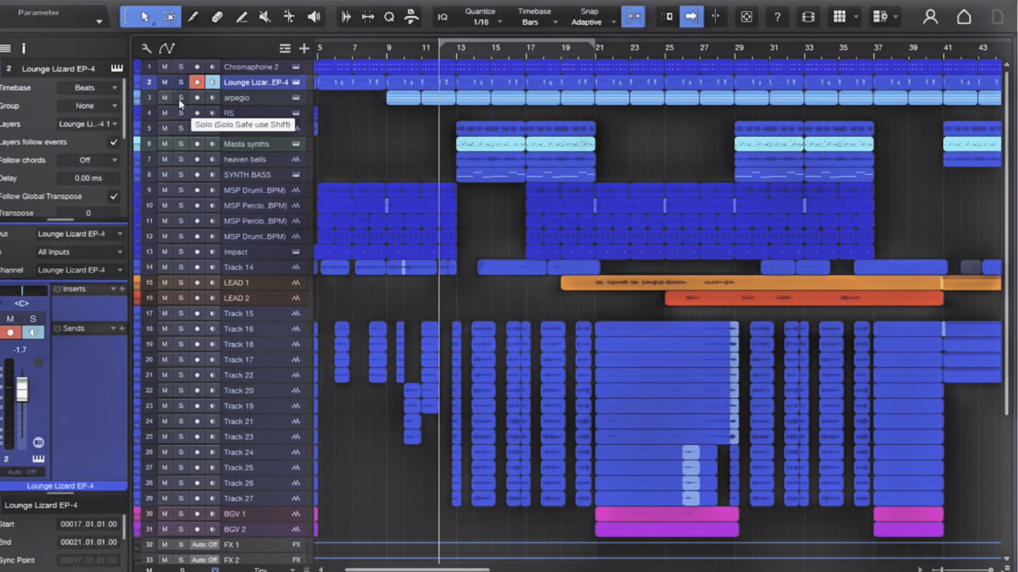
click(196, 98)
click(198, 83)
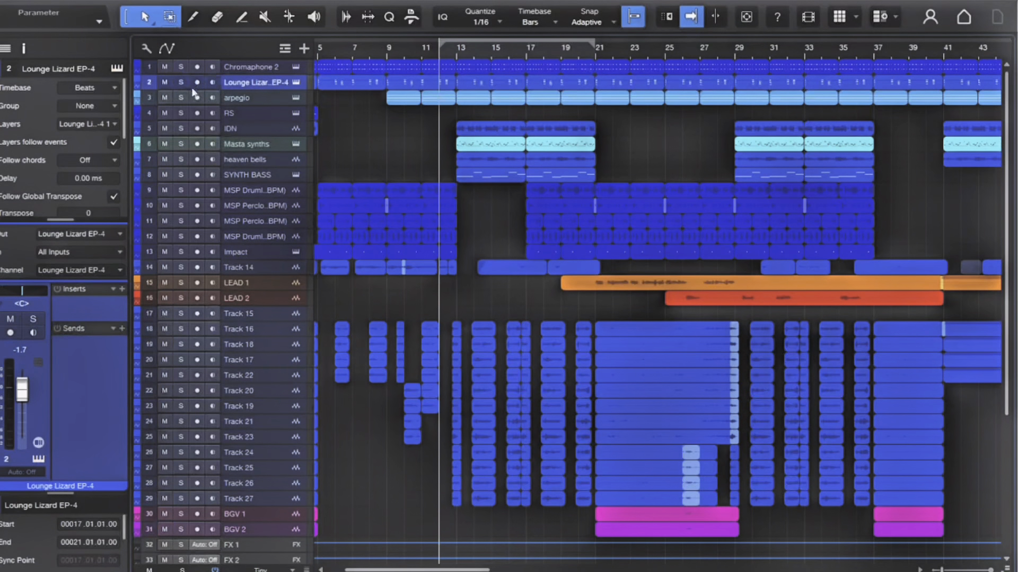
Solo the arpegio track and audition it from bar 13, stopping playback at the end.
click(180, 98)
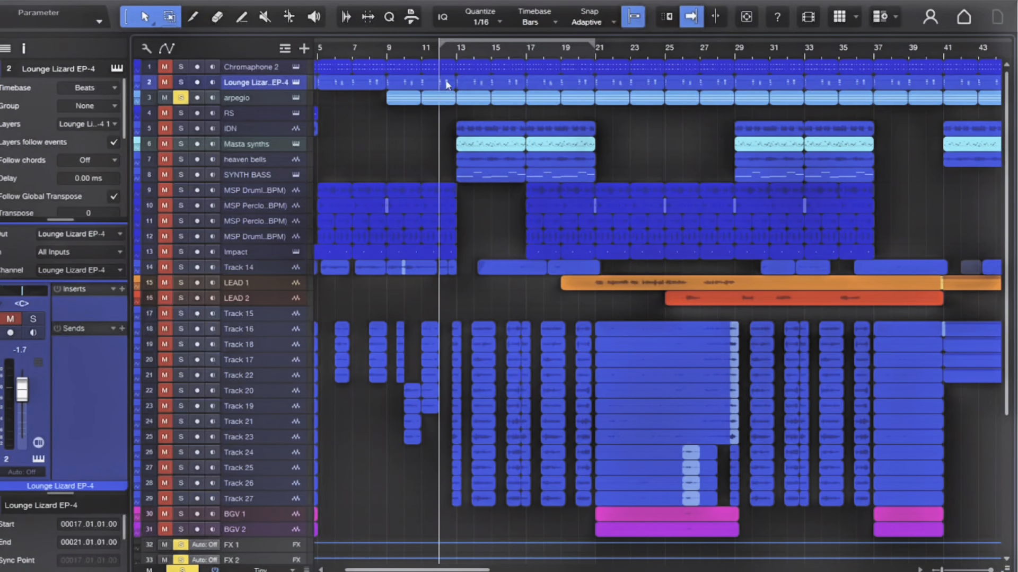
click(456, 53)
scroll(456, 53, up, 3)
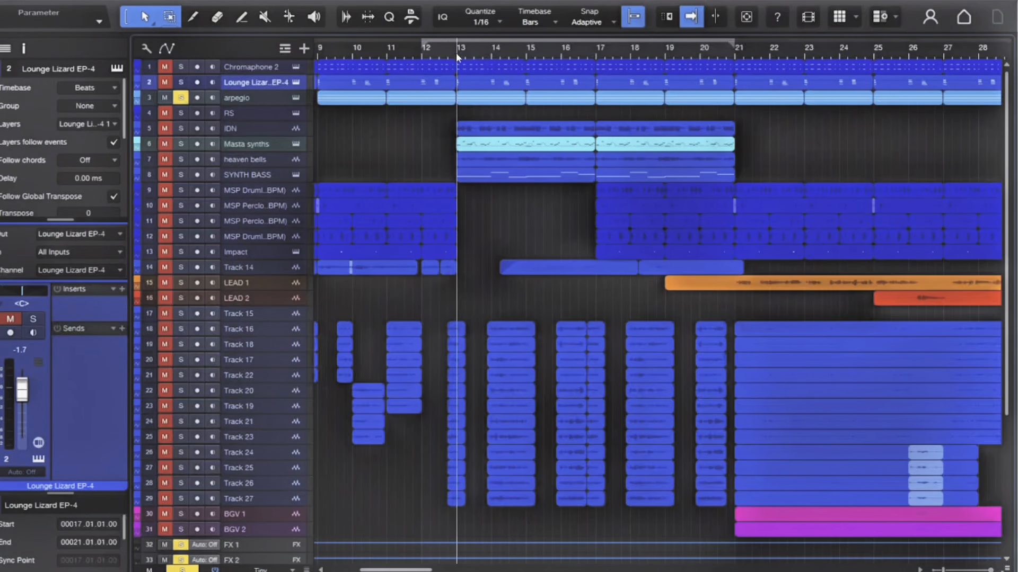
scroll(456, 52, down, 3)
key(space)
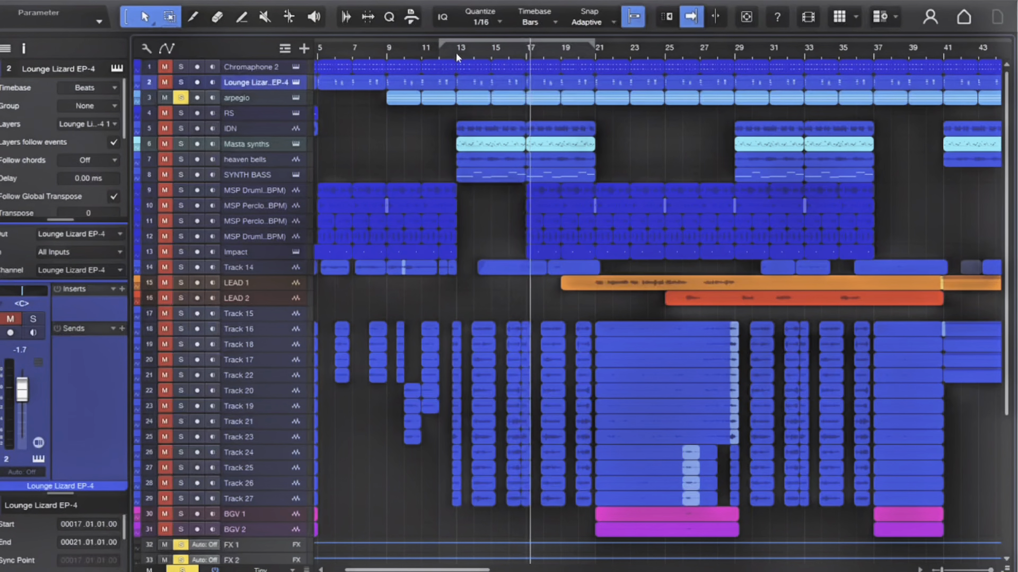
key(space)
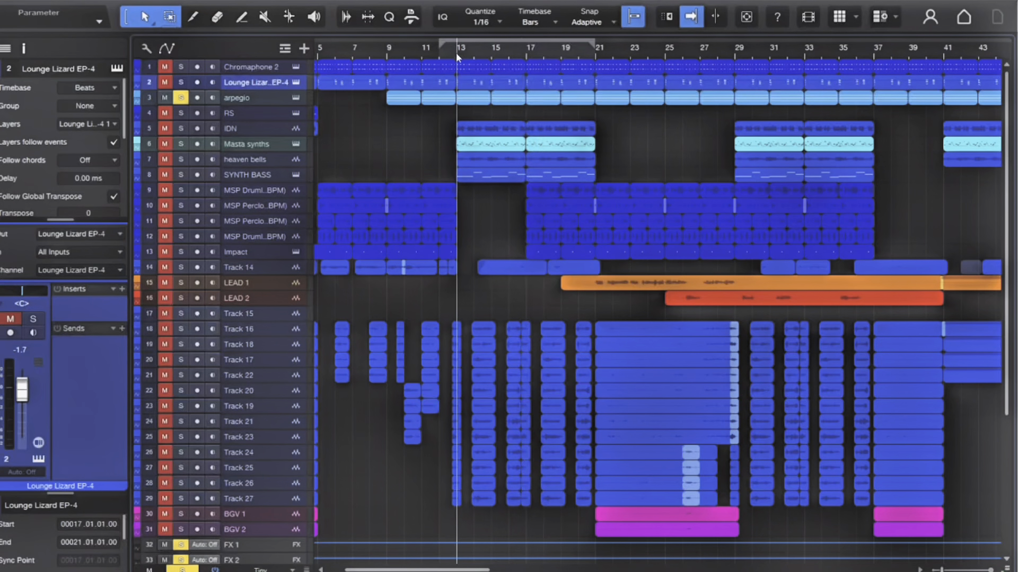
Select the arpegio track and open its Xpand!2 instrument to examine the Metallic Approach patch, and close it again.
click(241, 99)
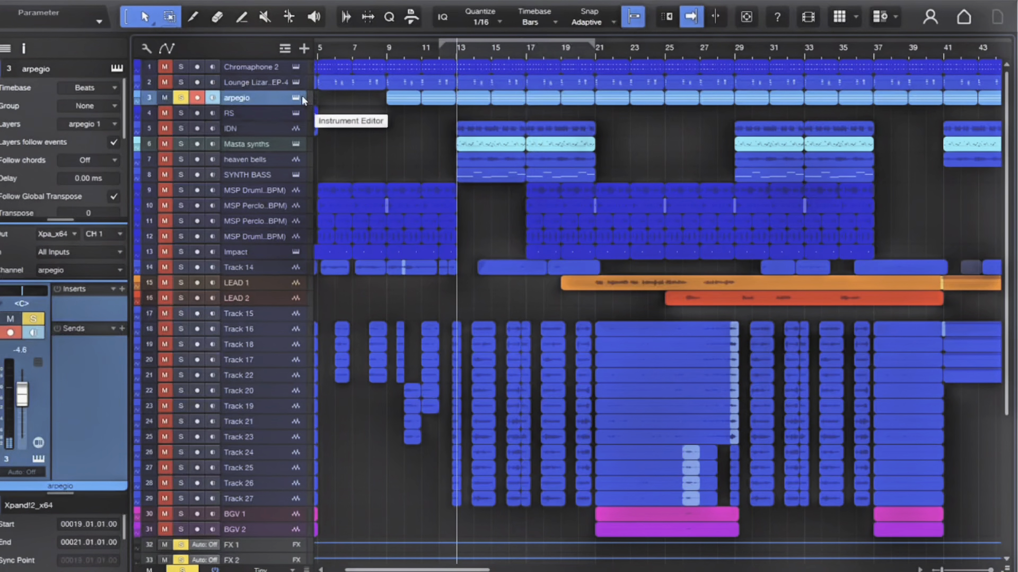
click(302, 97)
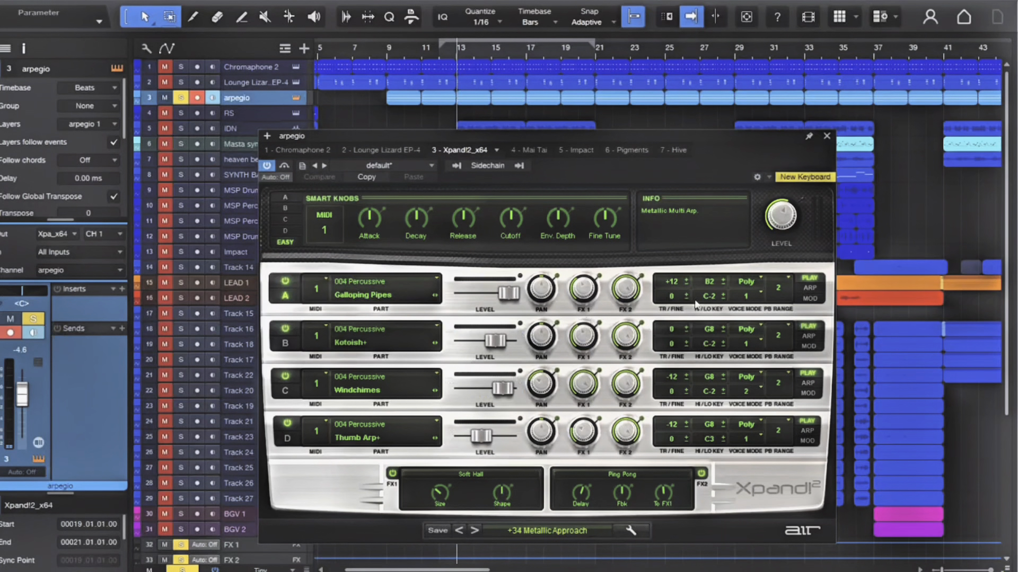
click(826, 136)
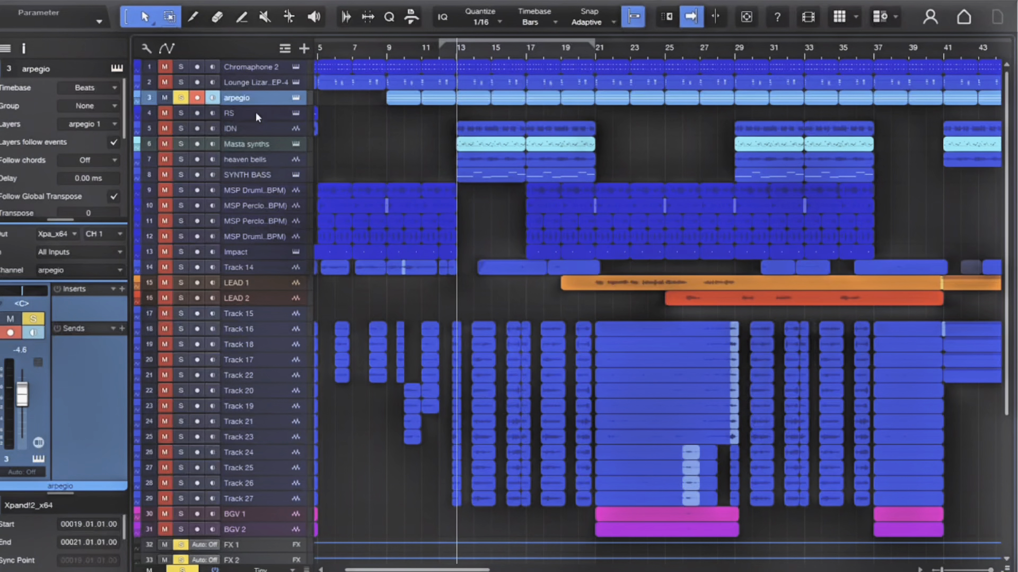
Move the solo from the arpegio track to the RS track, select RS and play it back briefly.
click(181, 98)
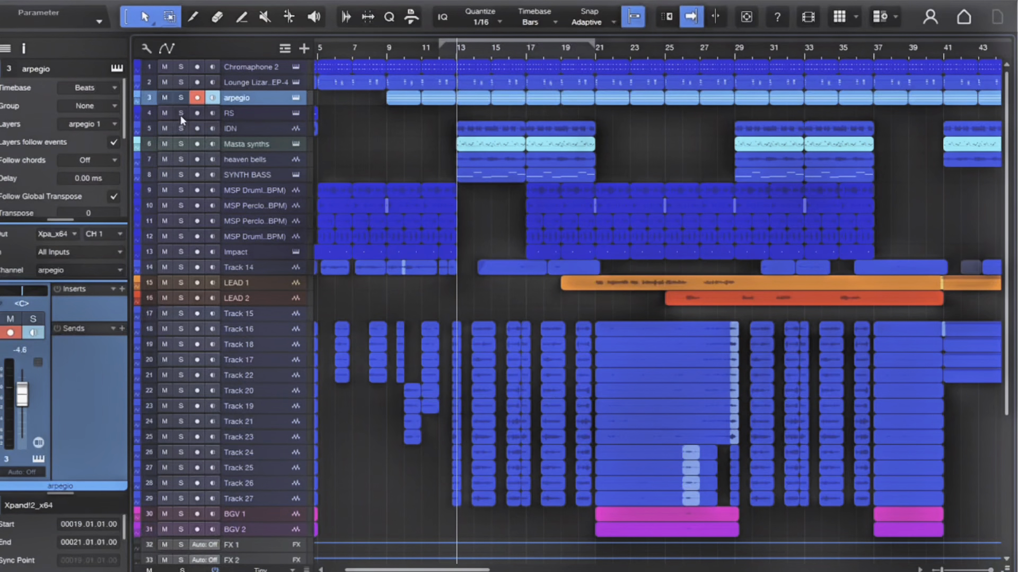
click(180, 114)
click(250, 114)
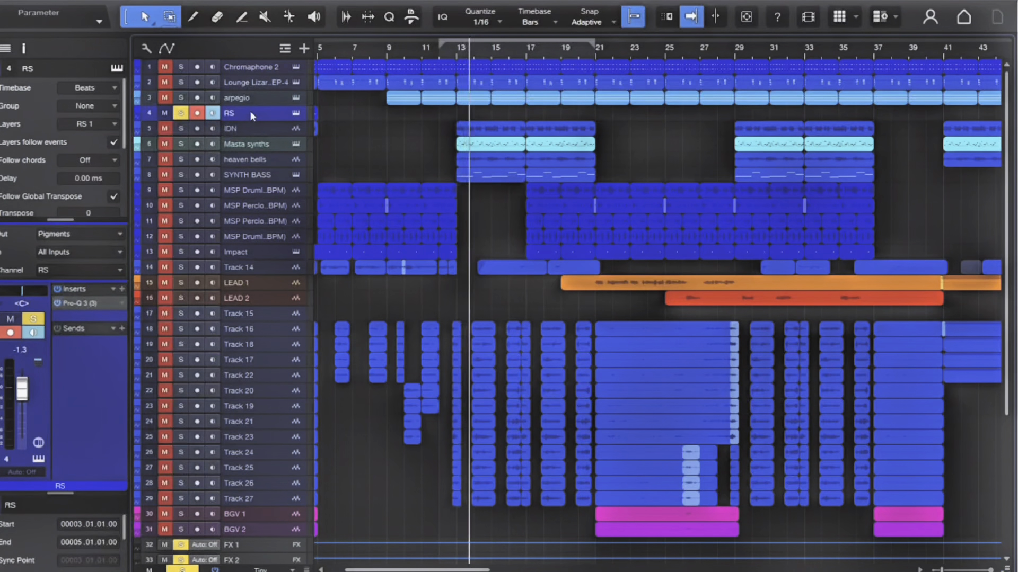
key(space)
Clear the solo and mute on the RS track and solo the IDN track instead.
click(181, 113)
click(170, 108)
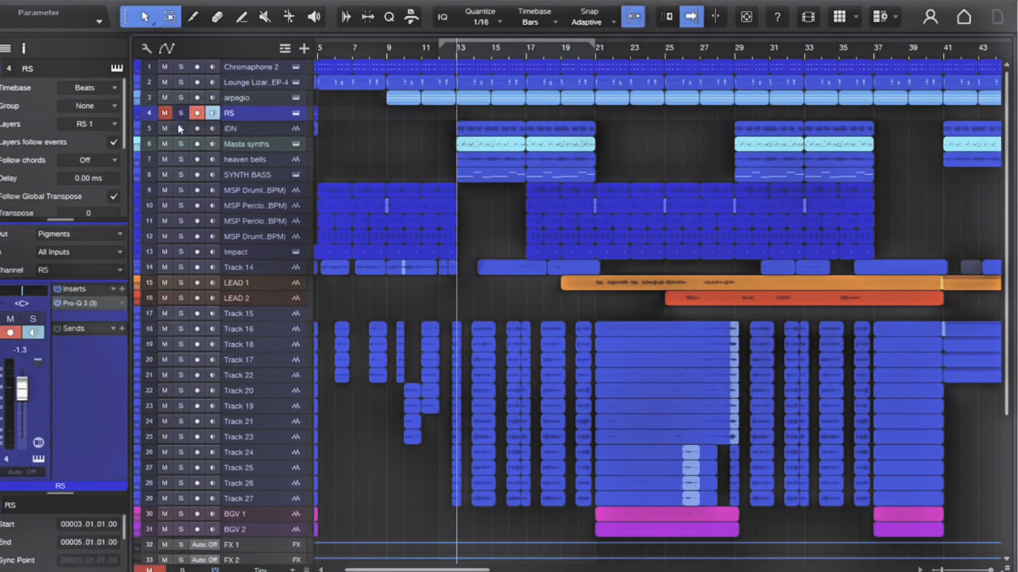
click(165, 113)
click(181, 128)
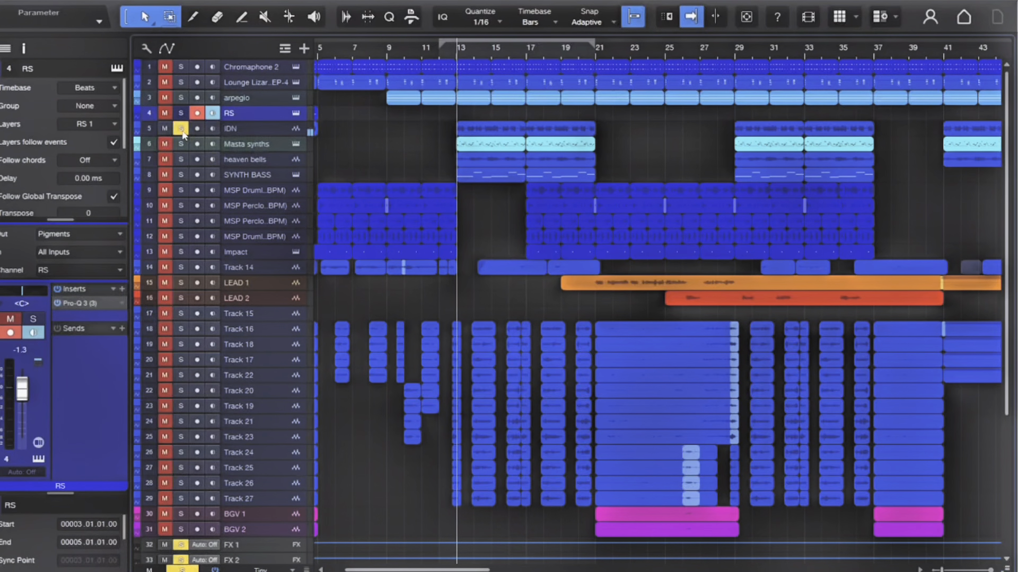
Play back the soloed IDN track from bar 13 and select it to examine its channel, stopping playback at the end.
key(space)
key(e)
key(e)
key(e)
key(w)
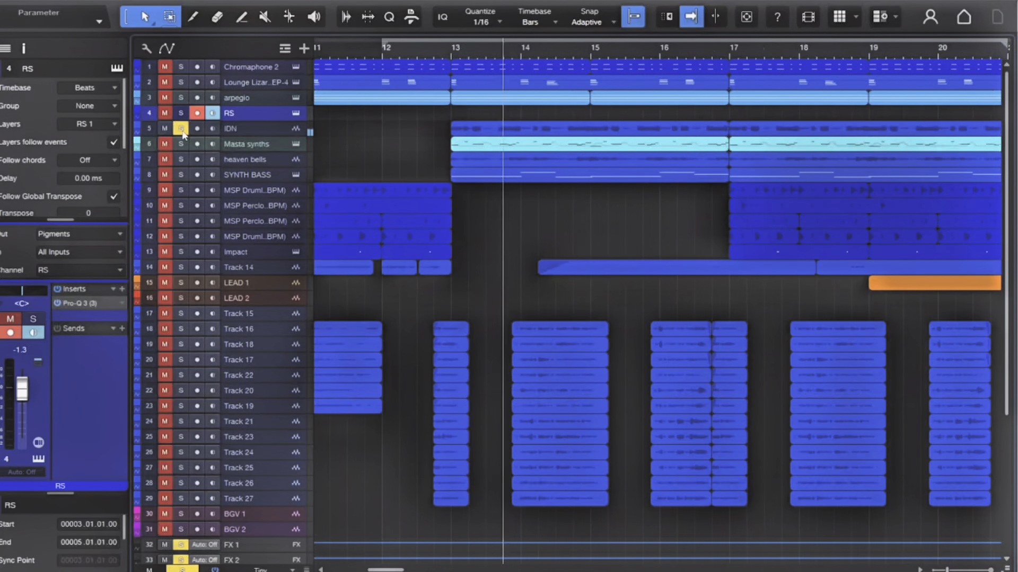
key(w)
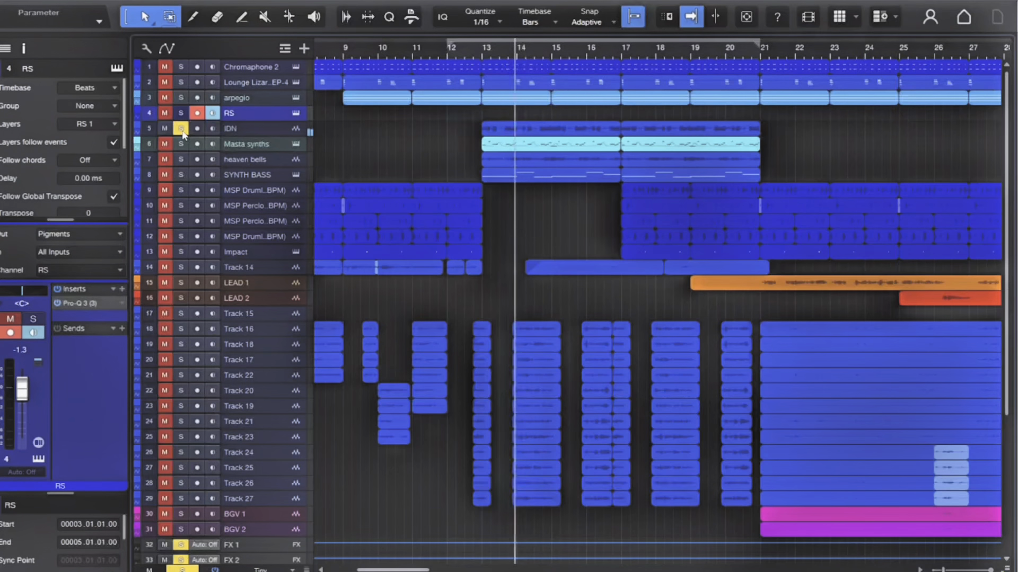
click(250, 130)
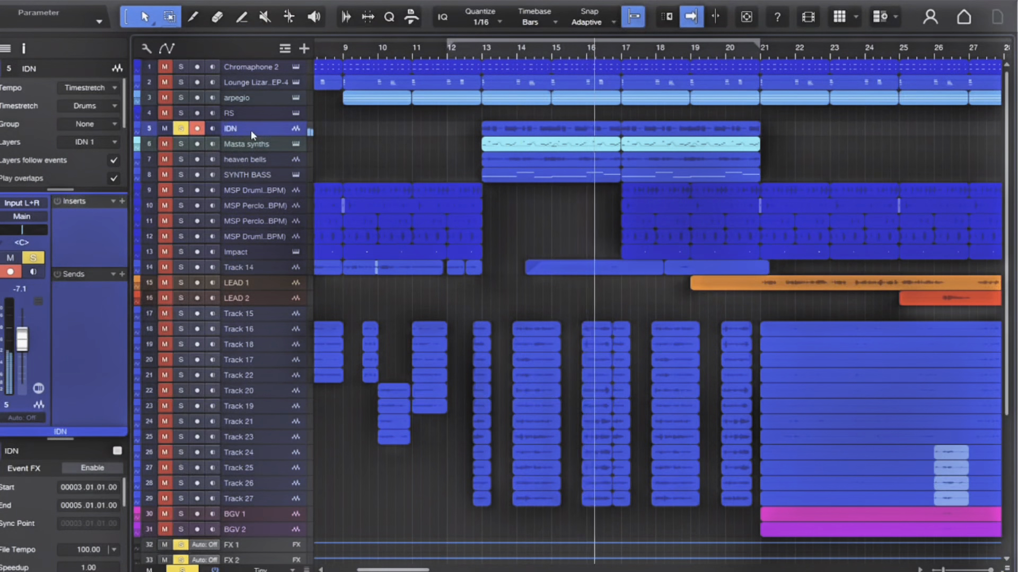
key(space)
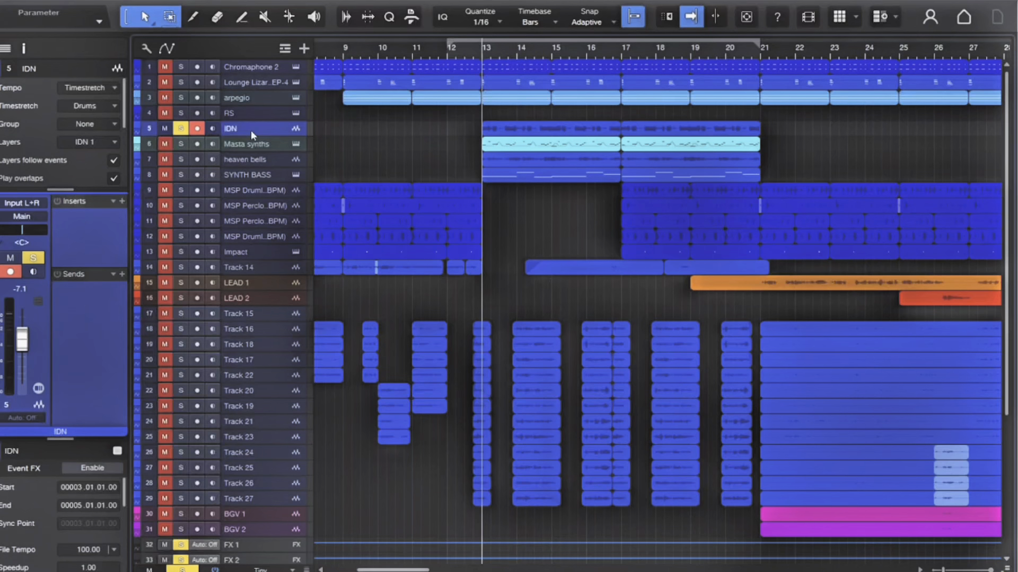
Clear the solo and record arming on the IDN track, and solo and audition the Masta synths track.
click(181, 129)
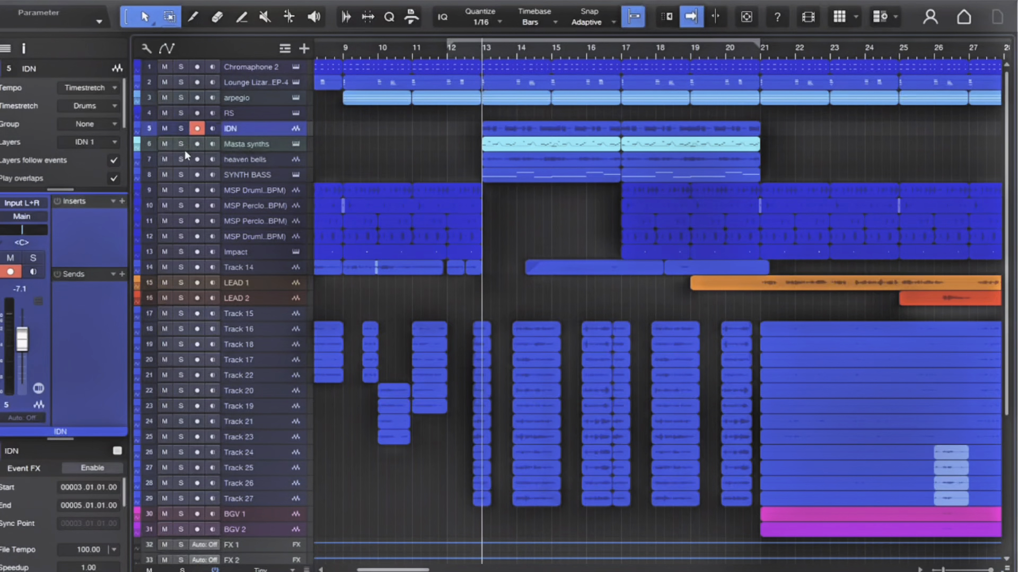
click(182, 144)
click(196, 128)
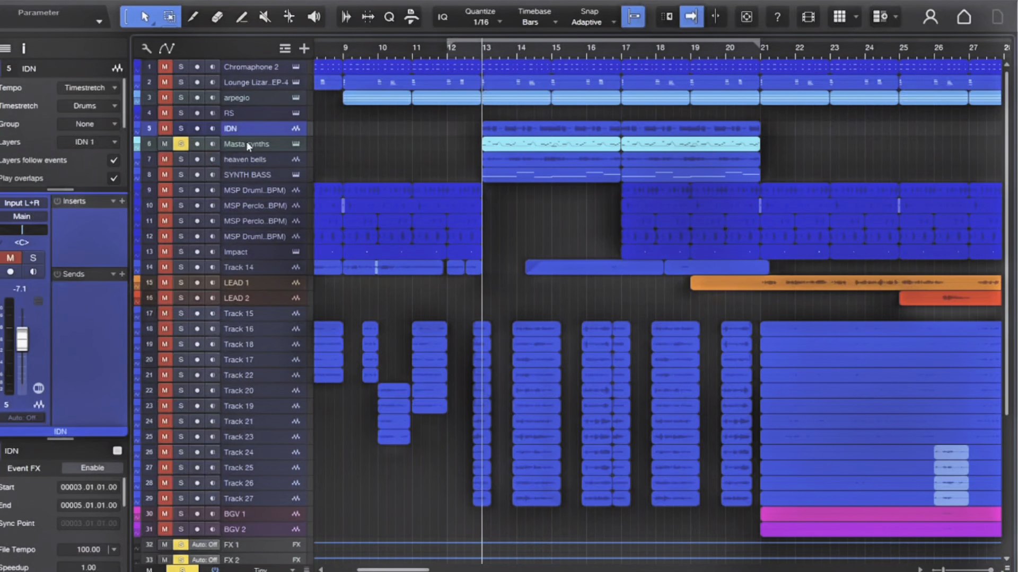
key(space)
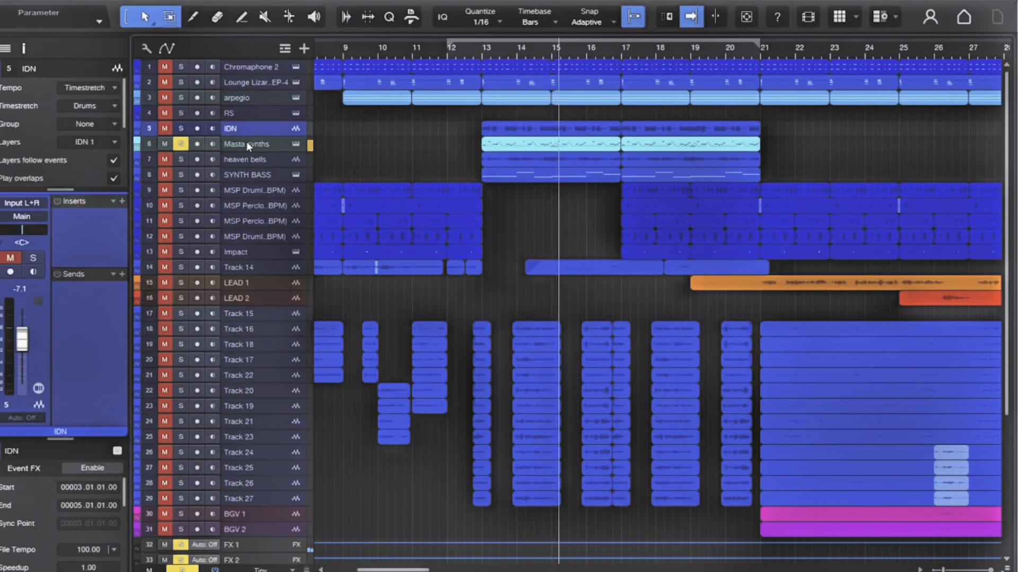
key(space)
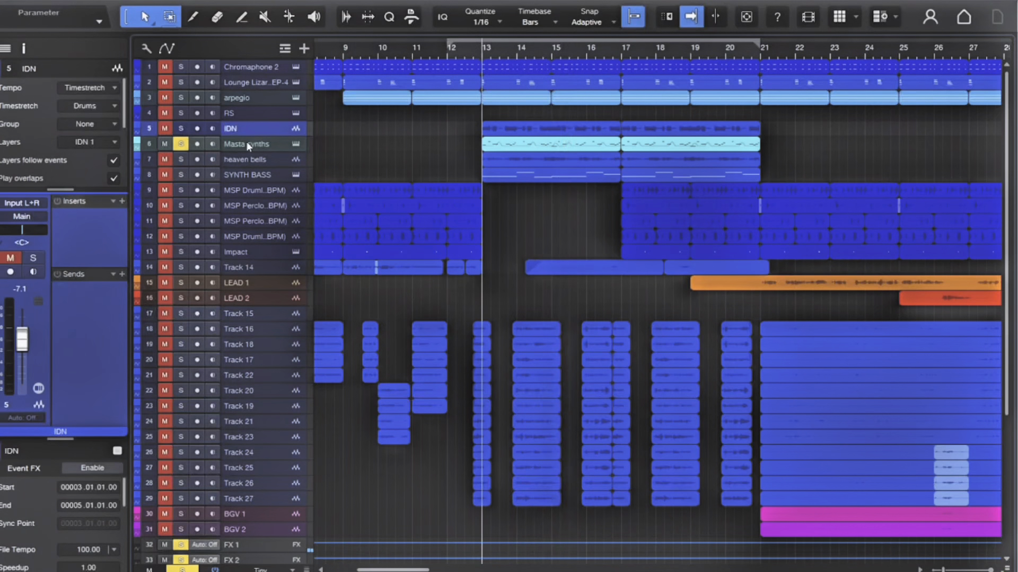
Add the heaven bells track to the solo and audition it together with Masta synths from bar 13.
click(180, 160)
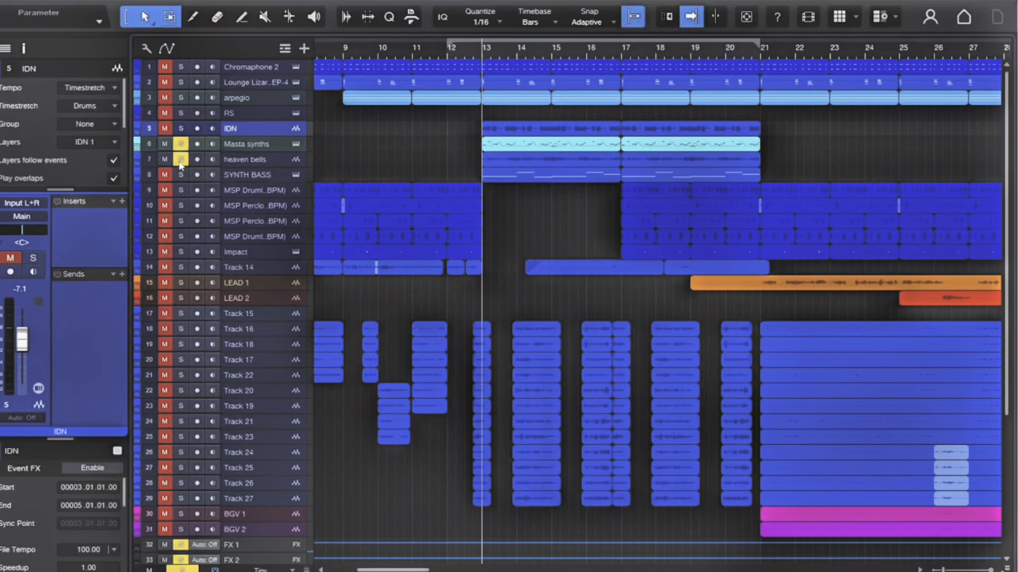
key(space)
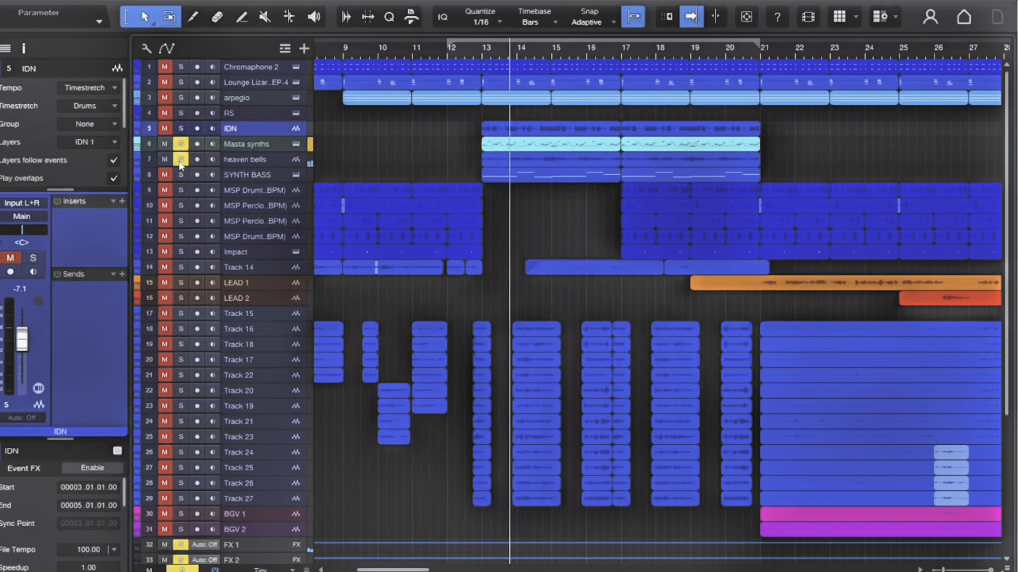
key(space)
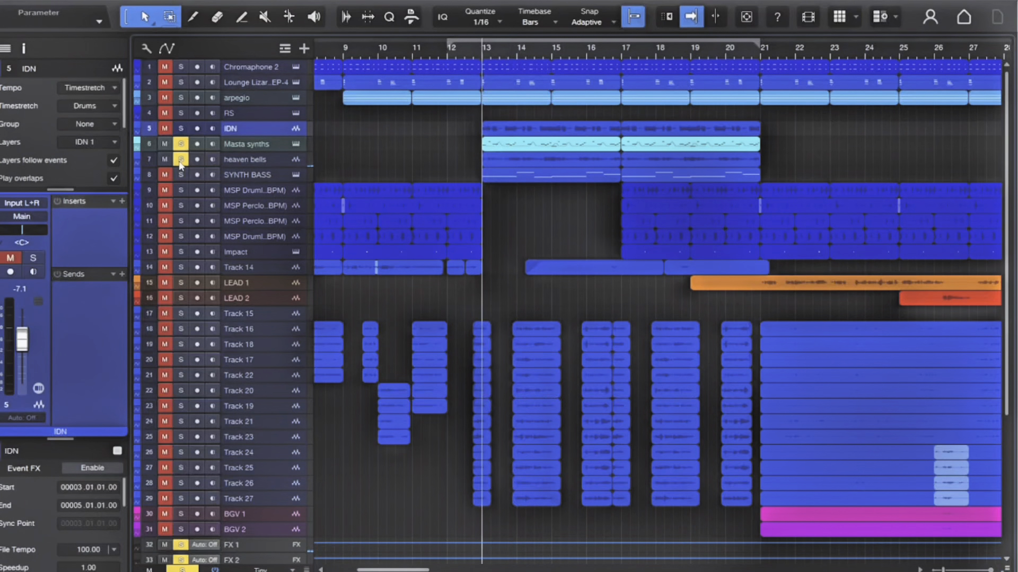
key(space)
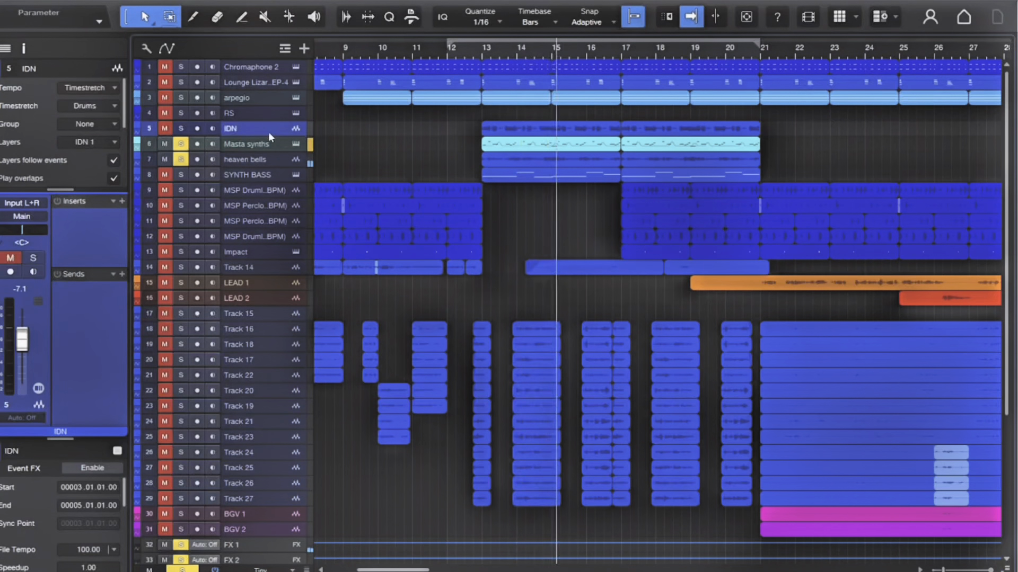
key(space)
Select the Masta synths track and examine the low and high cuts in its Pro-Q 3 insert, closing it again.
click(259, 145)
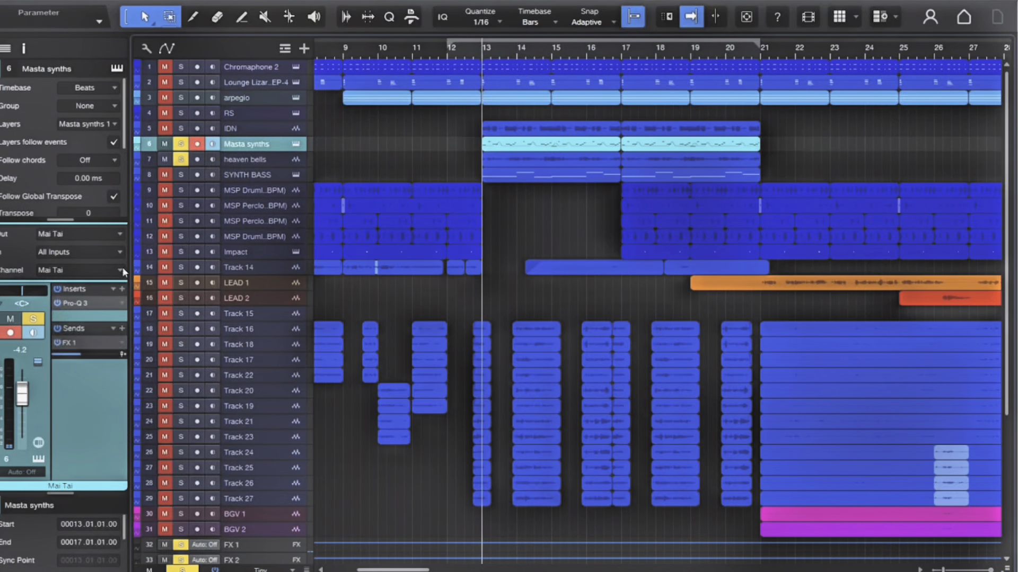
double_click(77, 303)
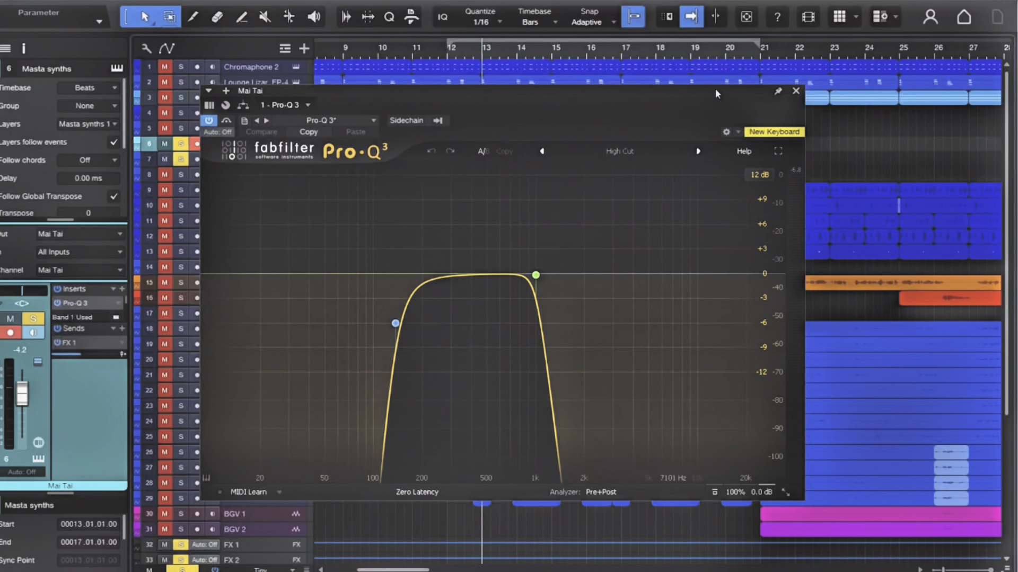
click(795, 91)
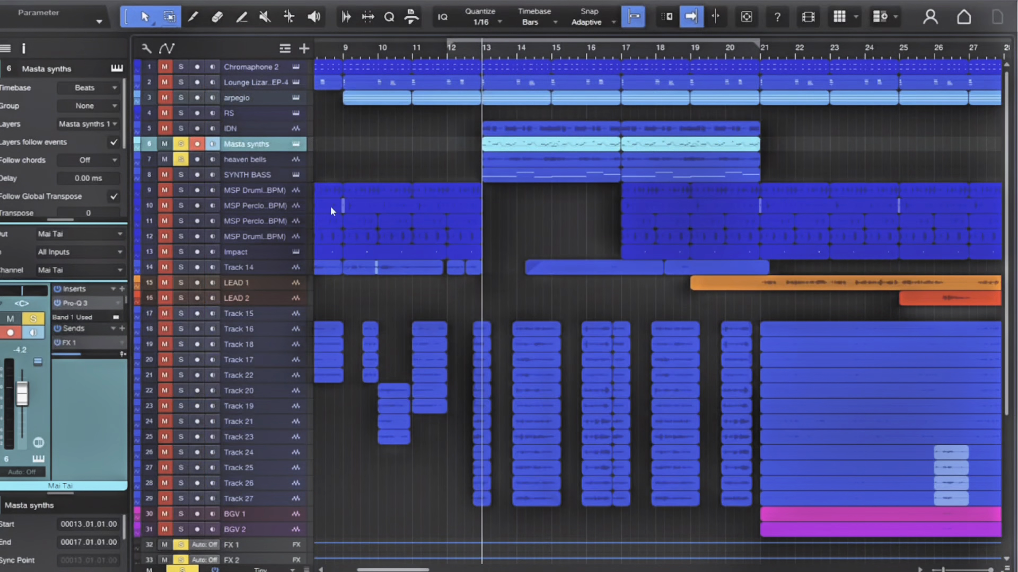
Select the heaven bells track and clear the solos on heaven bells and Masta synths.
click(238, 158)
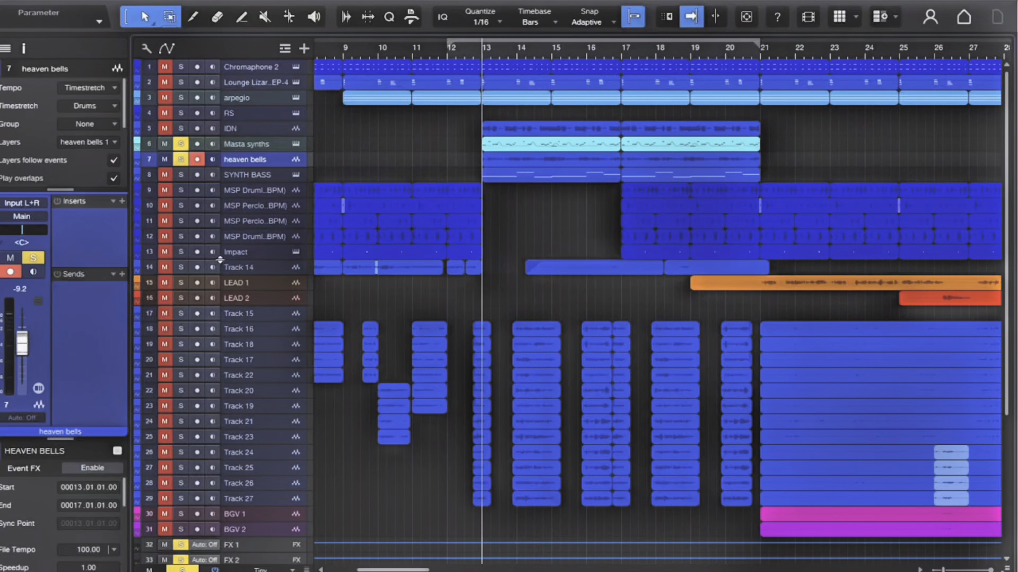
click(184, 160)
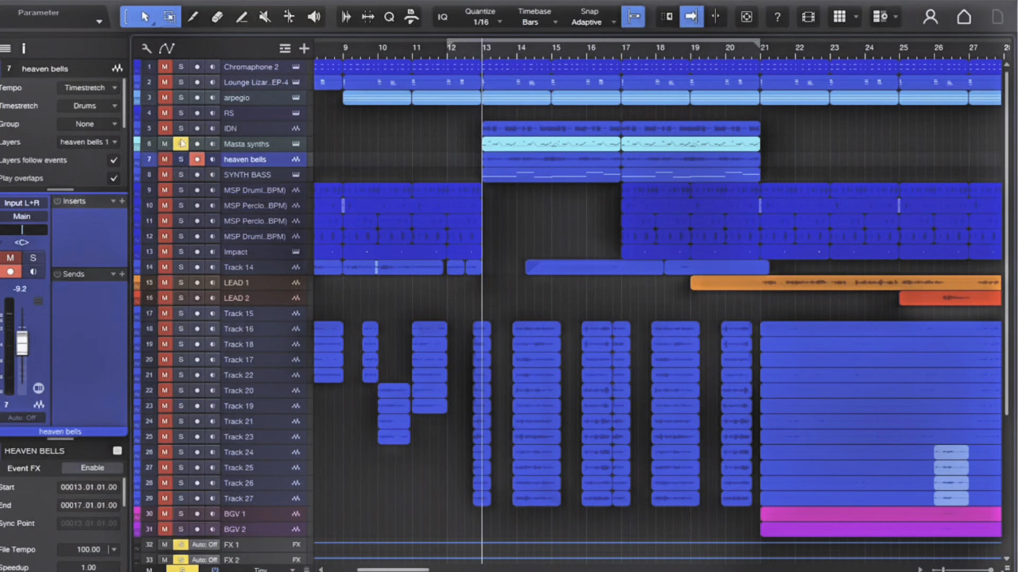
click(181, 145)
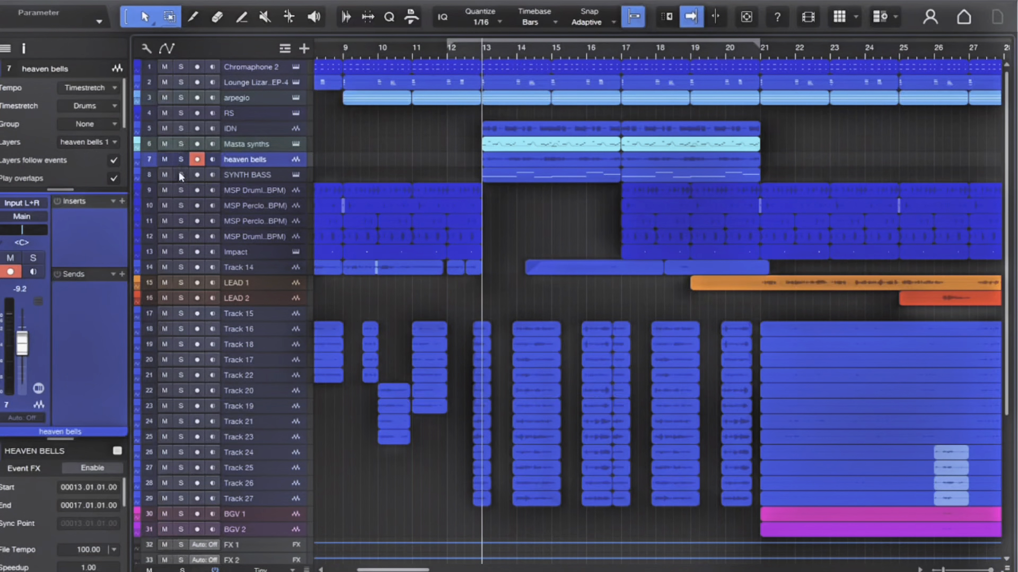
Solo and select the SYNTH BASS track and play it back from bar 13.
click(181, 173)
click(241, 176)
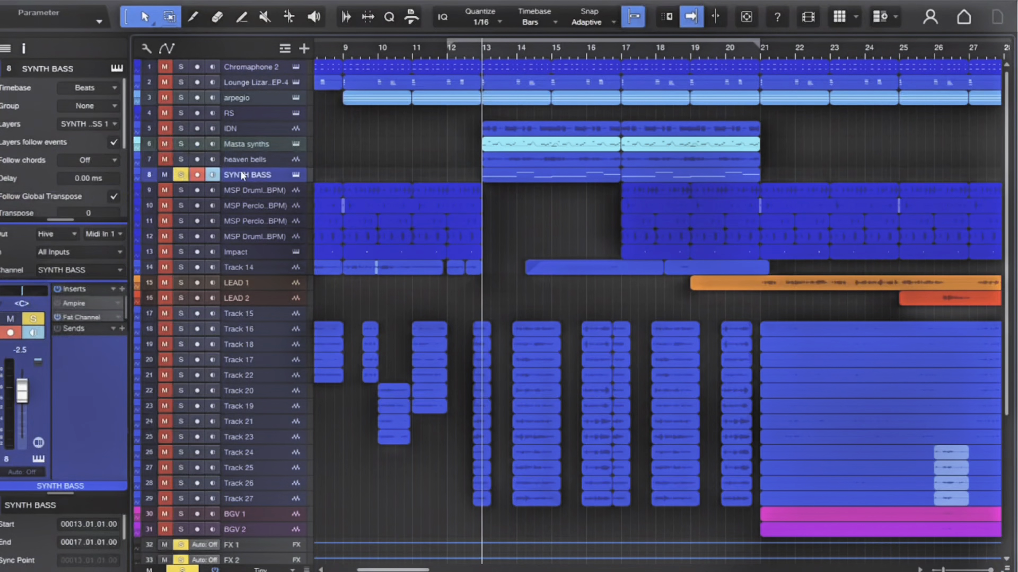
key(space)
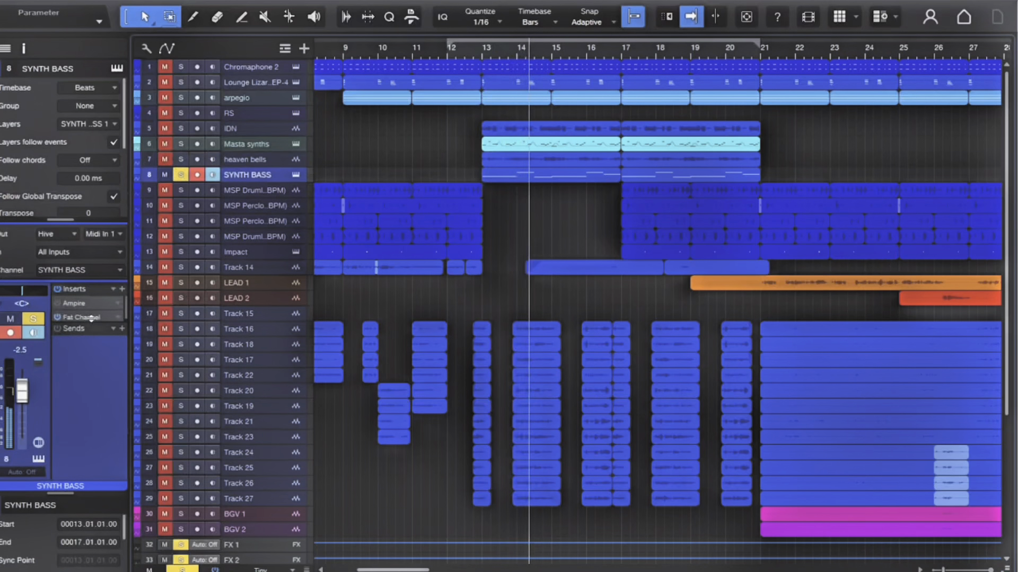
Enlarge the SYNTH BASS insert list and end the track's audition, clearing its solo and record arm.
drag(91, 318, 78, 378)
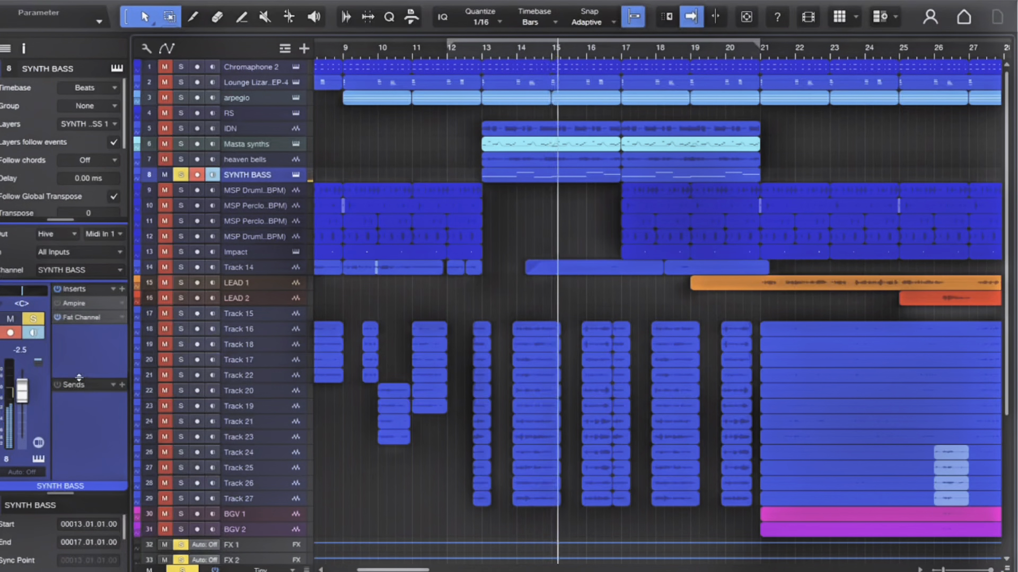
key(space)
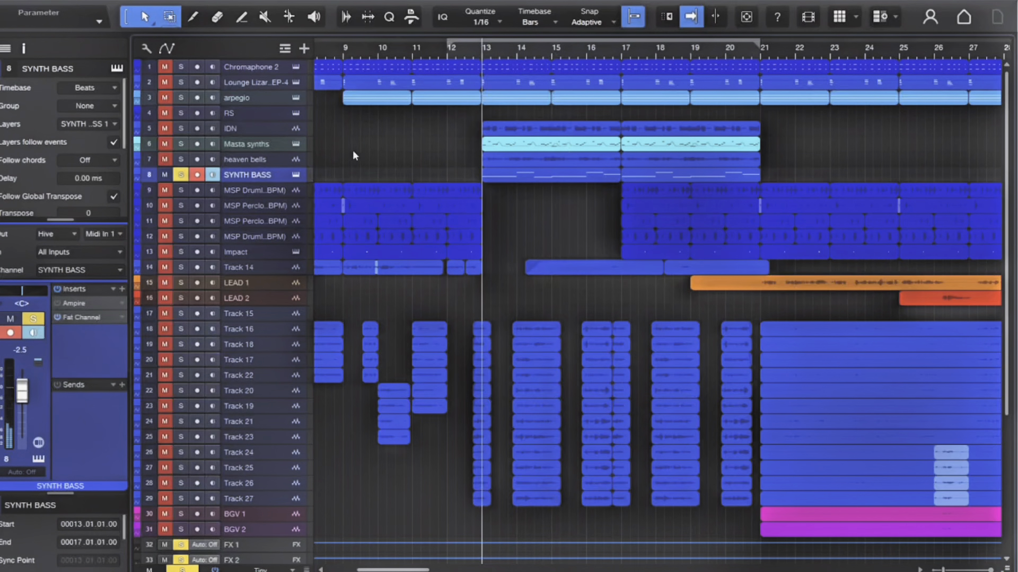
scroll(372, 194, down, 8)
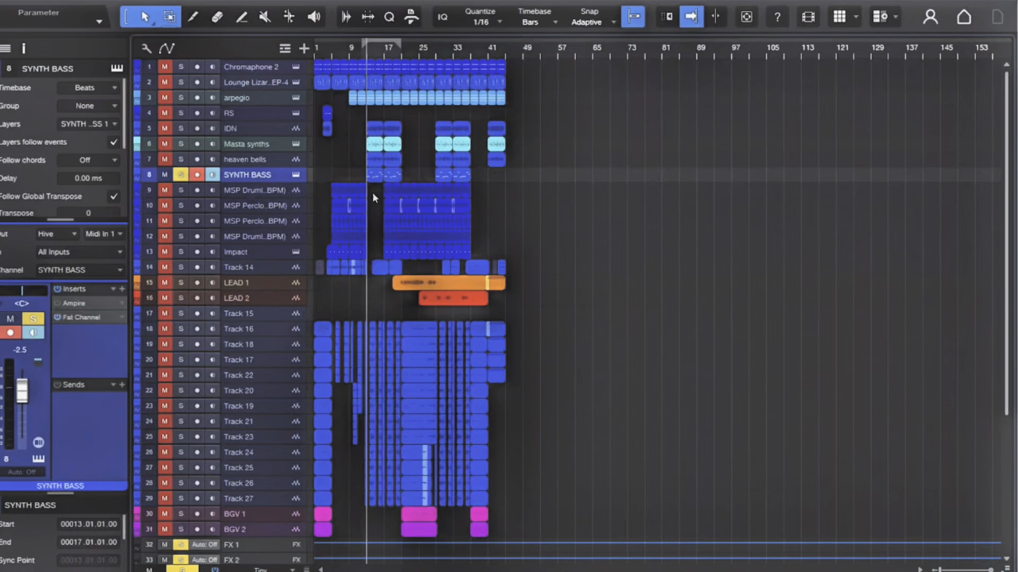
click(185, 175)
click(197, 176)
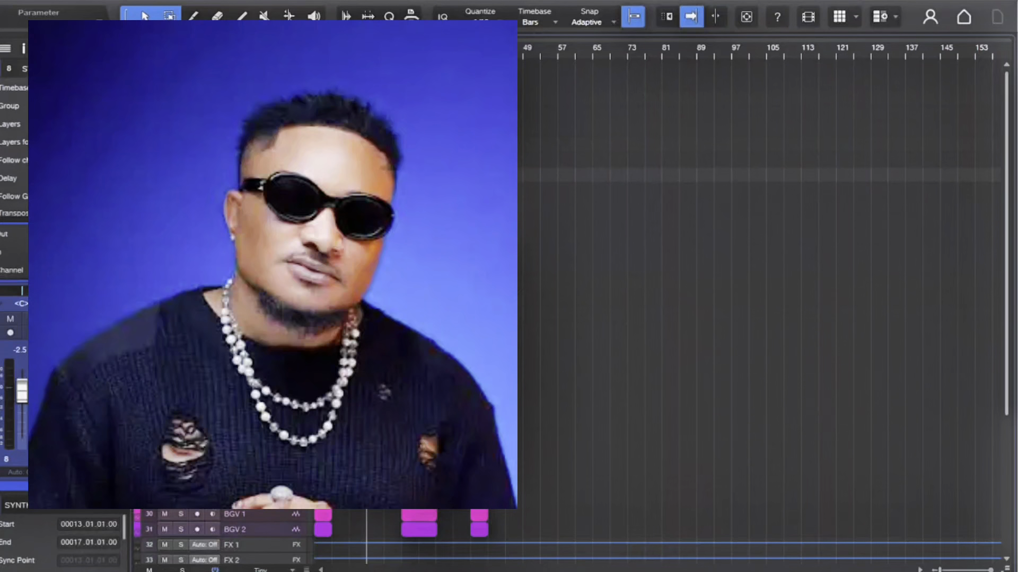
Place the playhead at the start of bar 5, where the drum loops begin.
key(e)
key(e)
key(e)
key(e)
scroll(657, 302, left, 6)
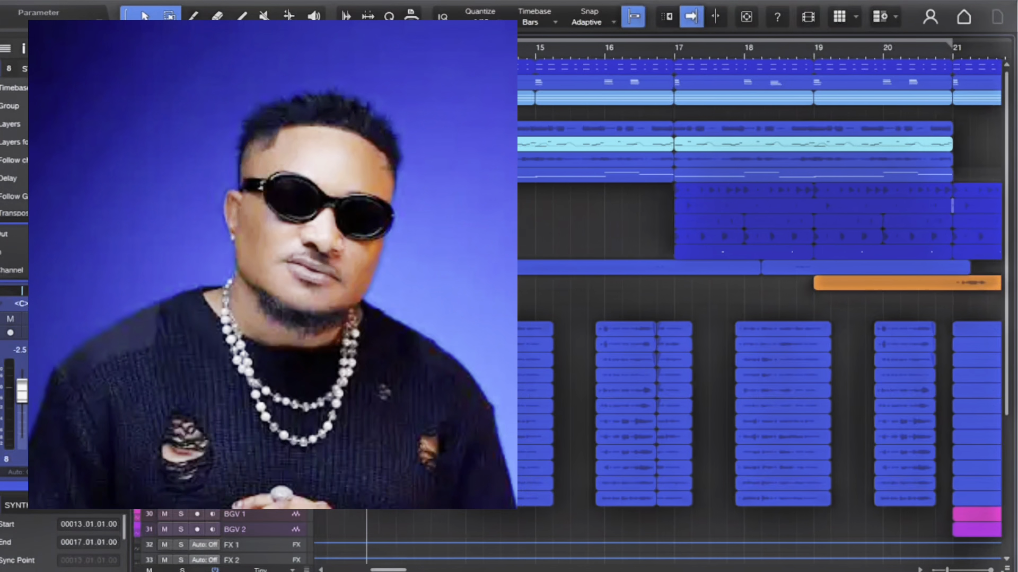
scroll(763, 302, left, 7)
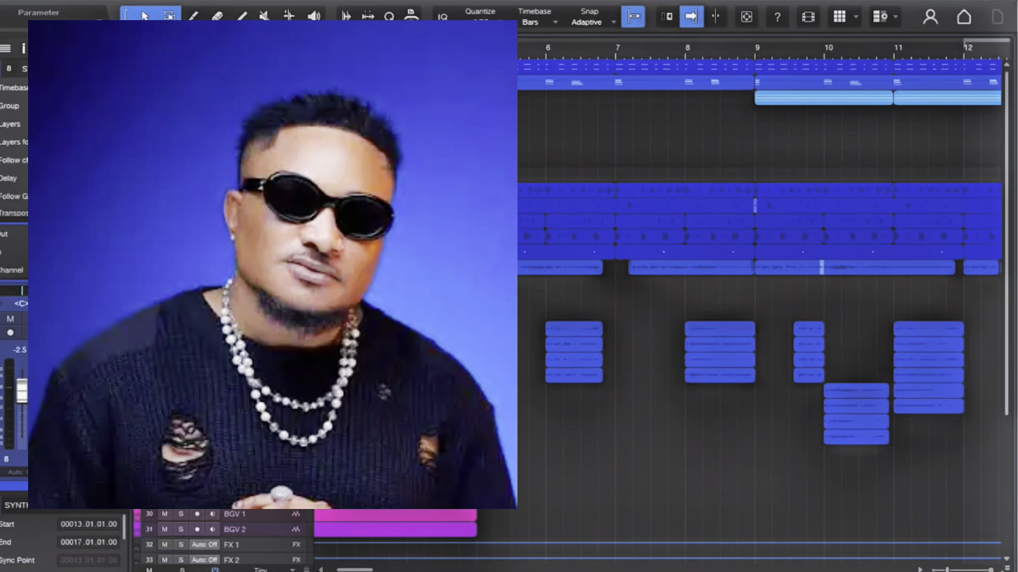
click(472, 48)
key(e)
key(e)
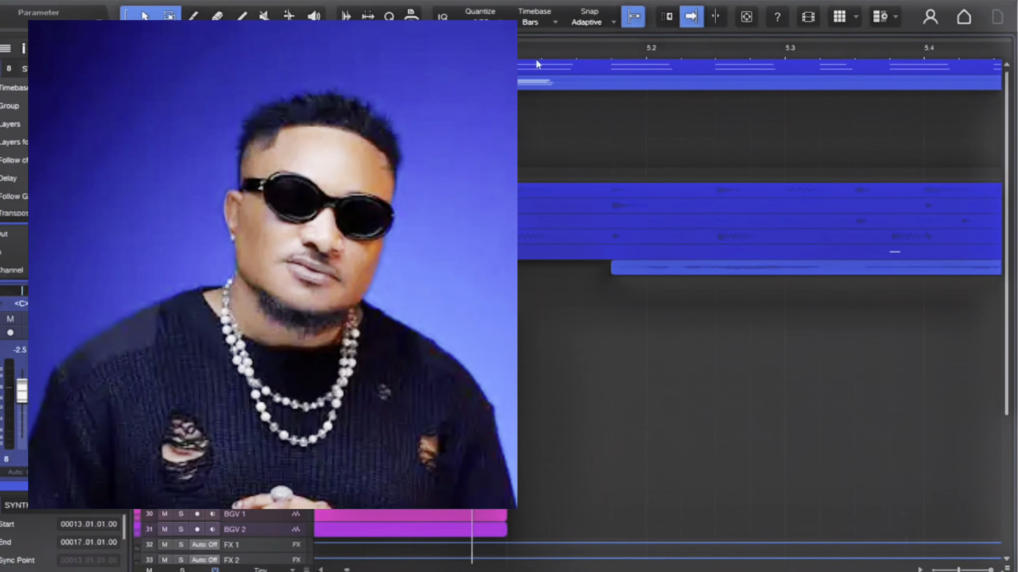
click(507, 48)
key(w)
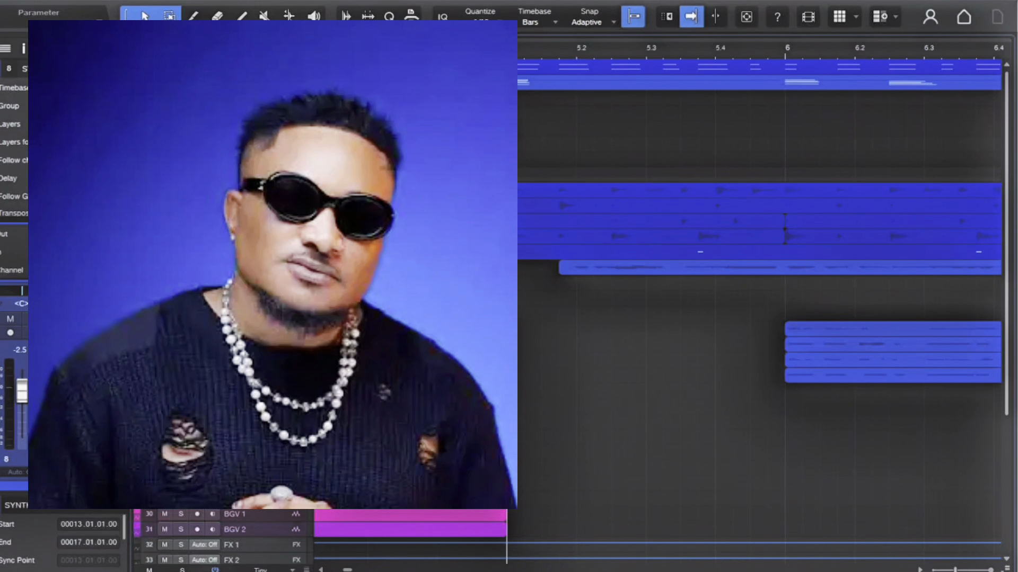
Solo MSP Drumloop on track 9 with record arm off, play it from bar 5, and widen the track list.
click(197, 191)
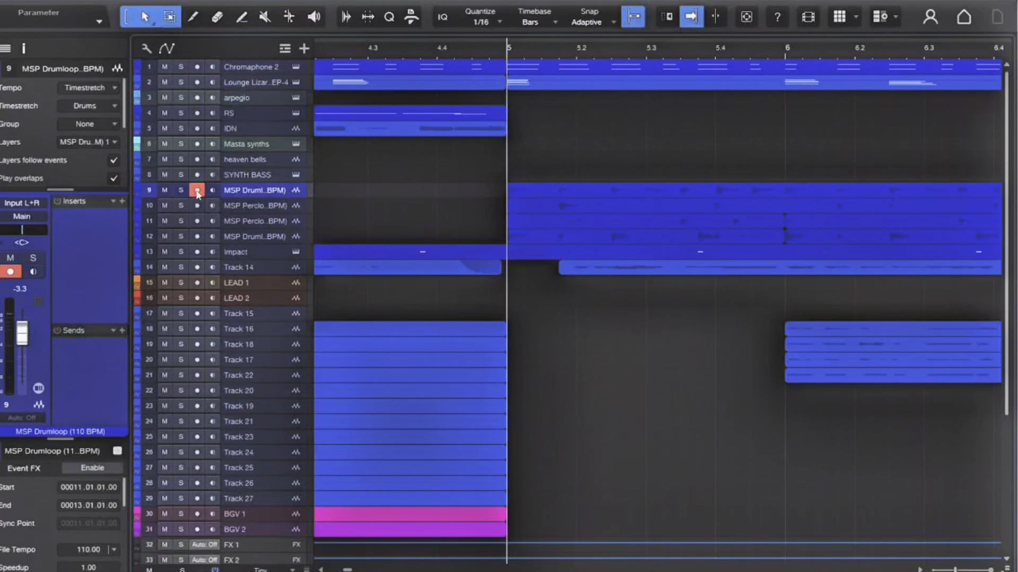
click(197, 192)
click(181, 190)
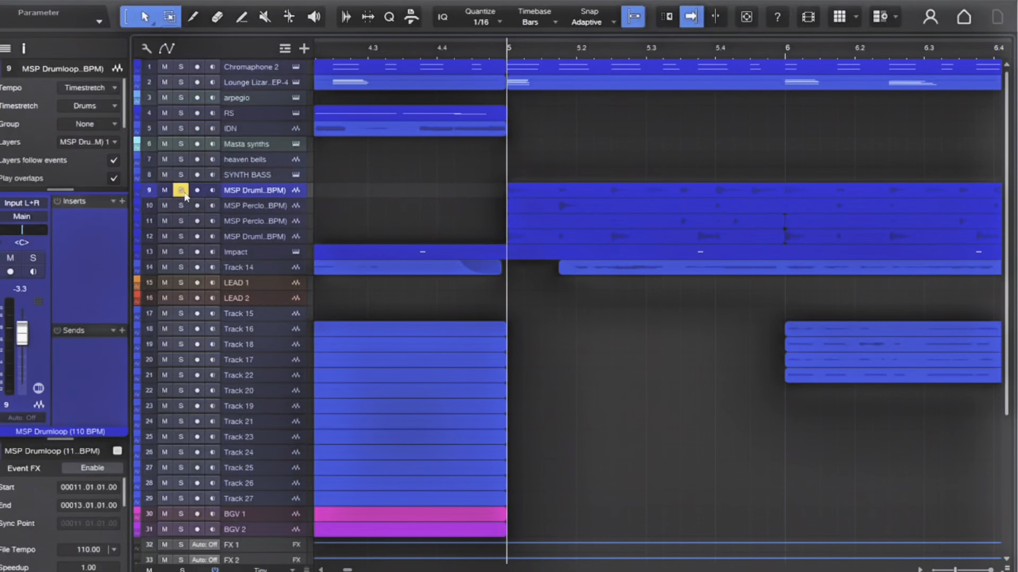
key(w)
key(w)
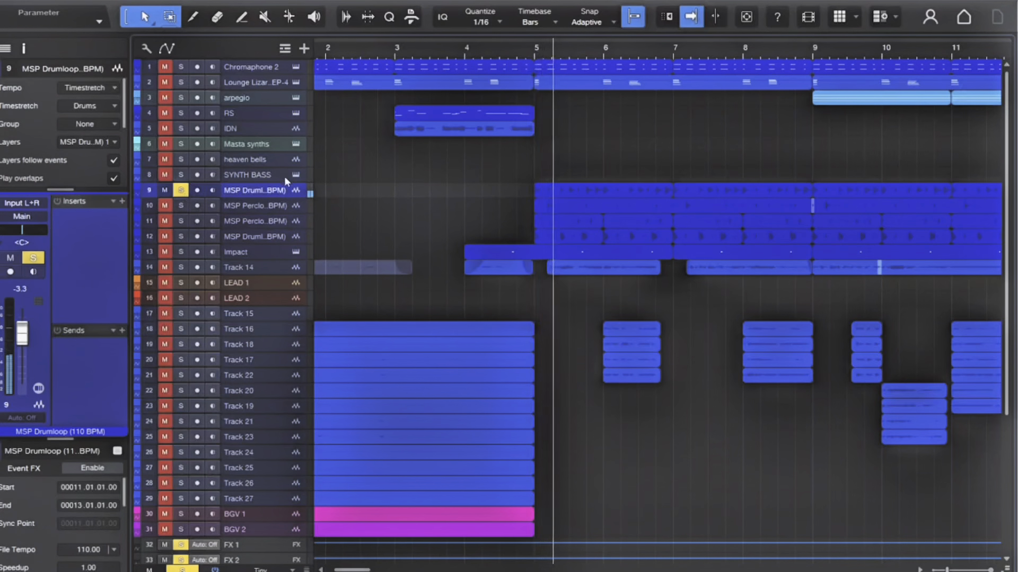
mouse_move(310, 191)
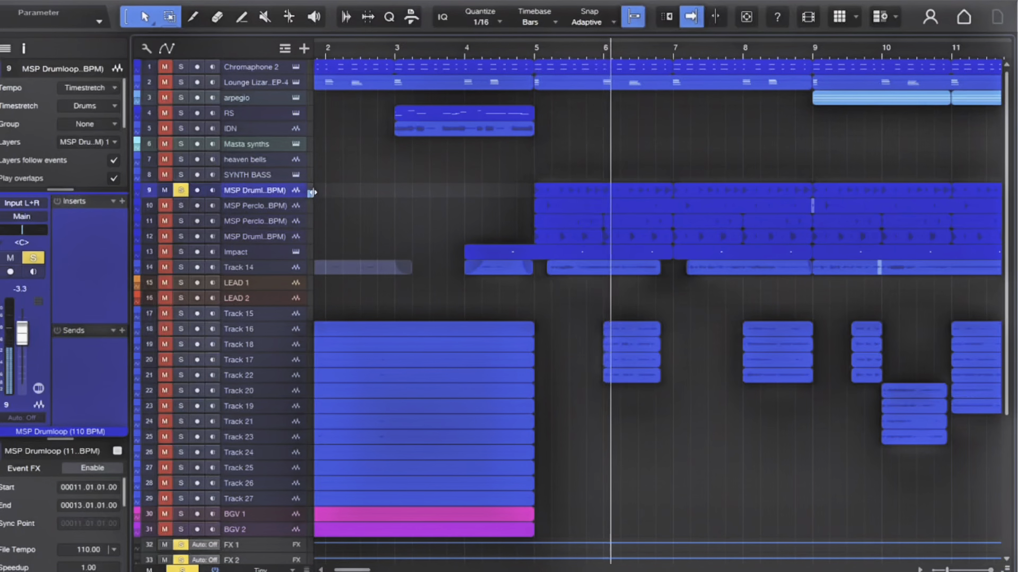
drag(310, 191, 327, 227)
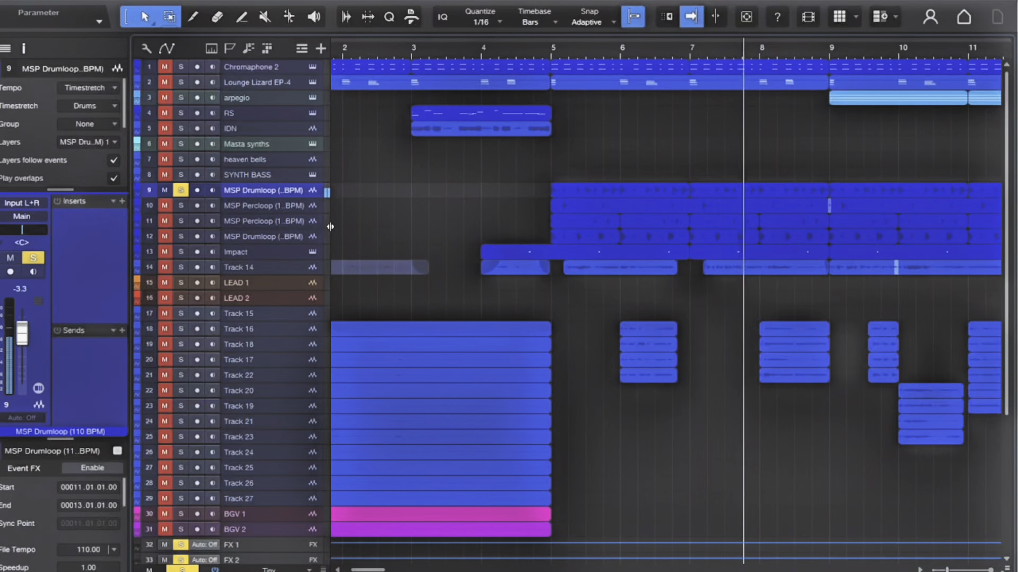
Audition MSP Percloop tracks 10 and 11 together with the track 9 drum loop, narrowing the solo to track 10 alone.
click(182, 206)
click(181, 221)
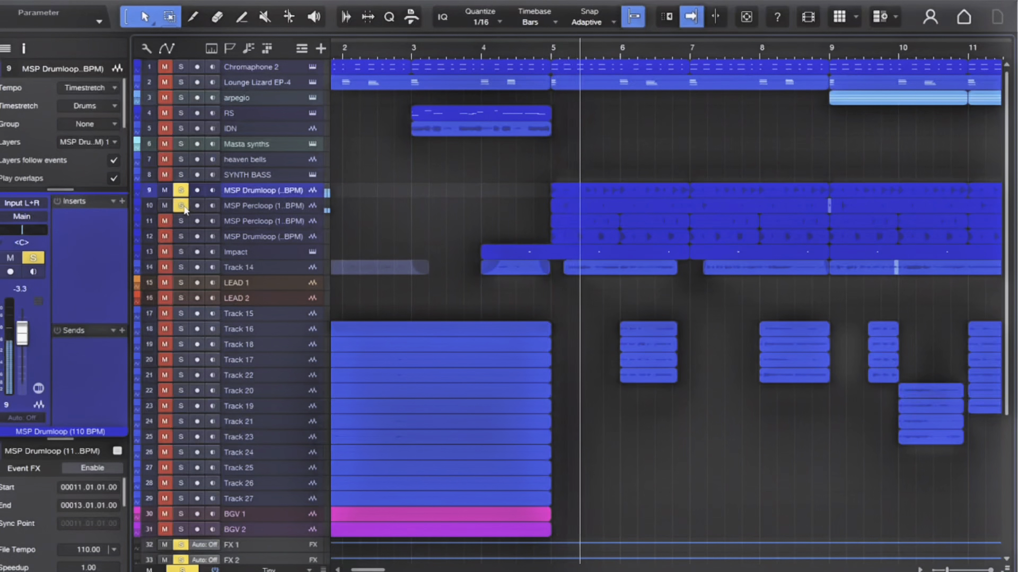
click(181, 189)
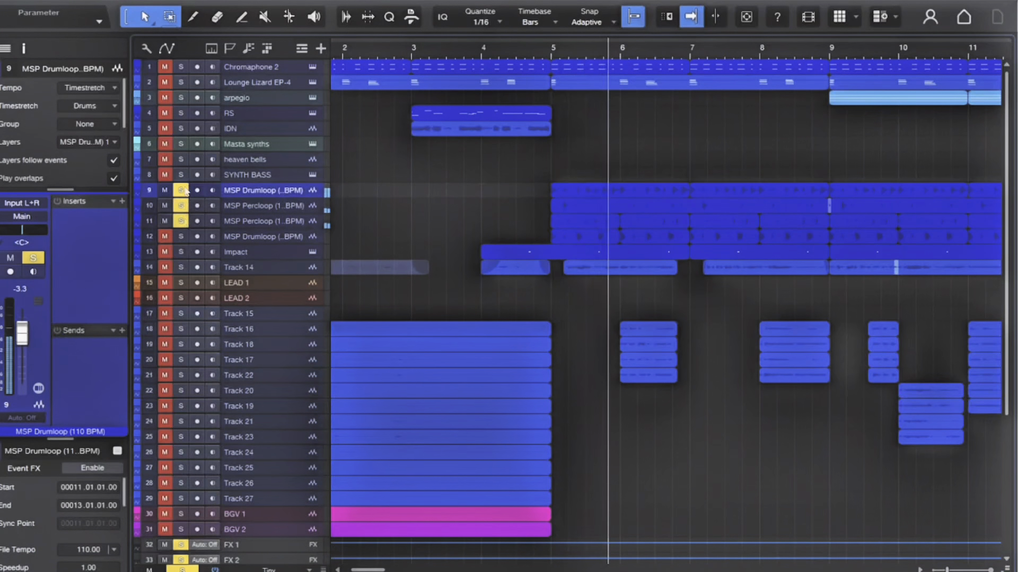
click(180, 221)
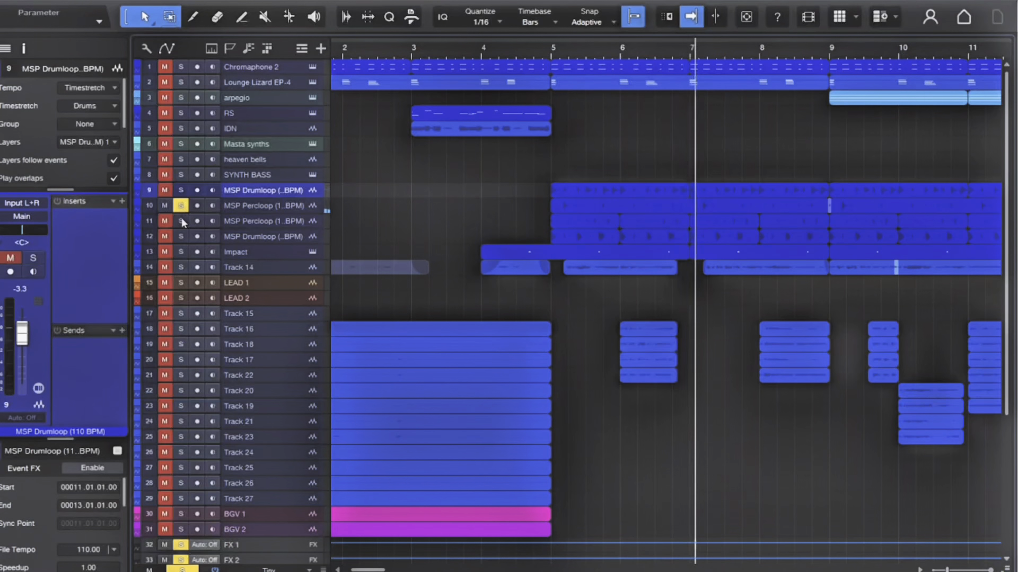
key(space)
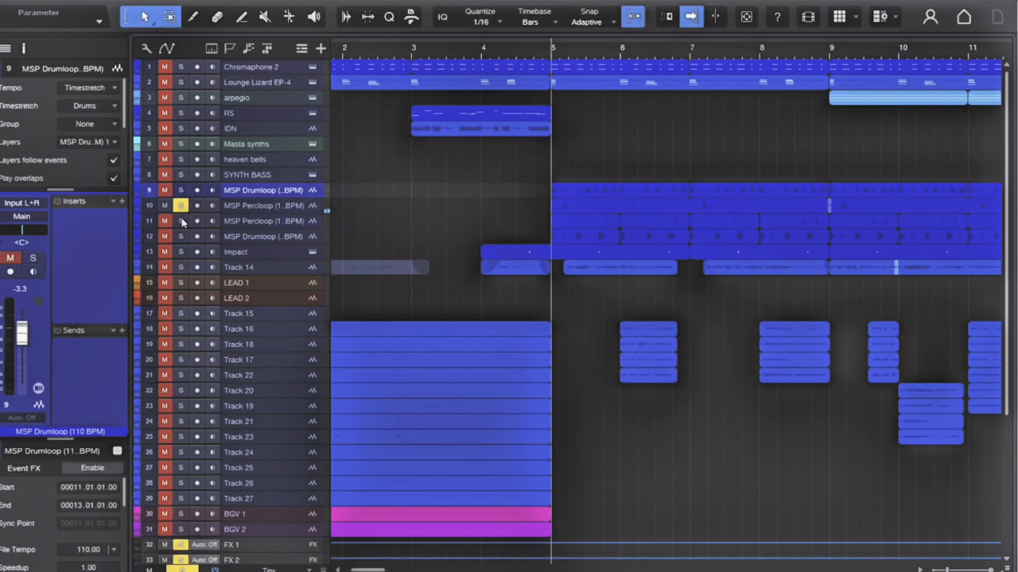
Solo all four MSP loop tracks, 9 to 12, and play them together from bar 5.
click(181, 219)
click(181, 236)
click(180, 190)
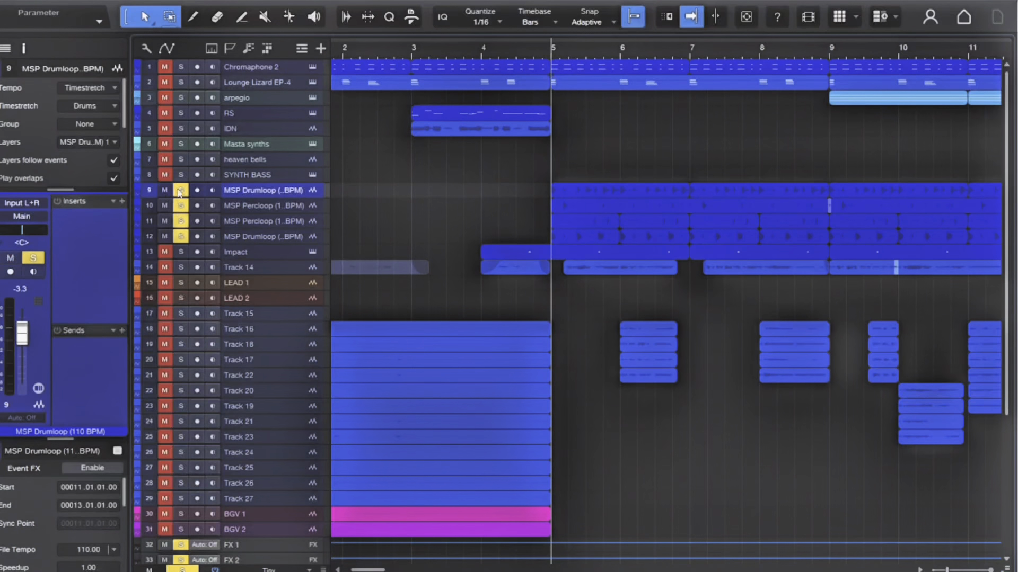
key(space)
key(w)
key(w)
key(w)
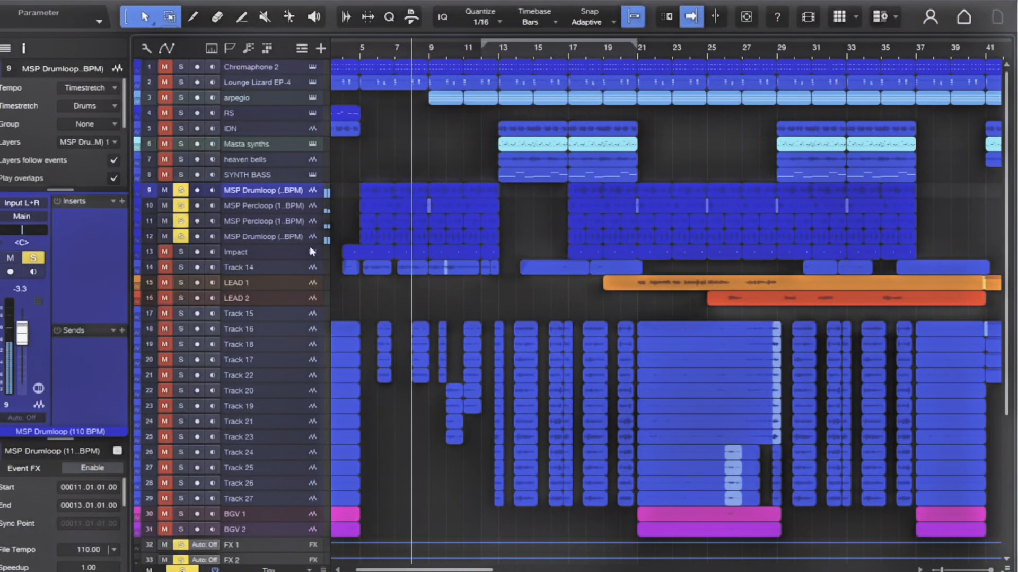
Add the Impact track to the solo and audition it with the four MSP loops from bar 5.
key(space)
click(181, 251)
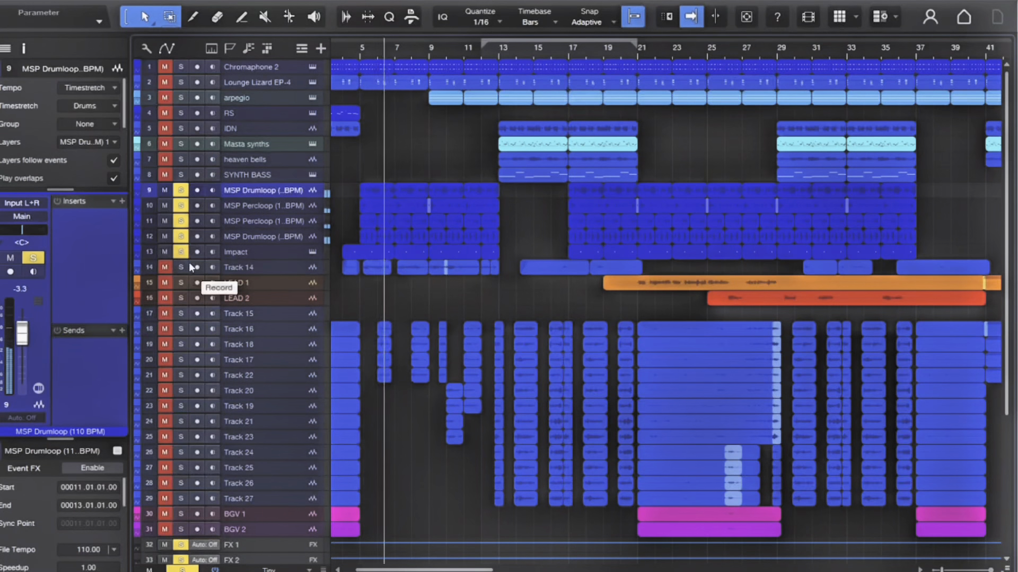
key(space)
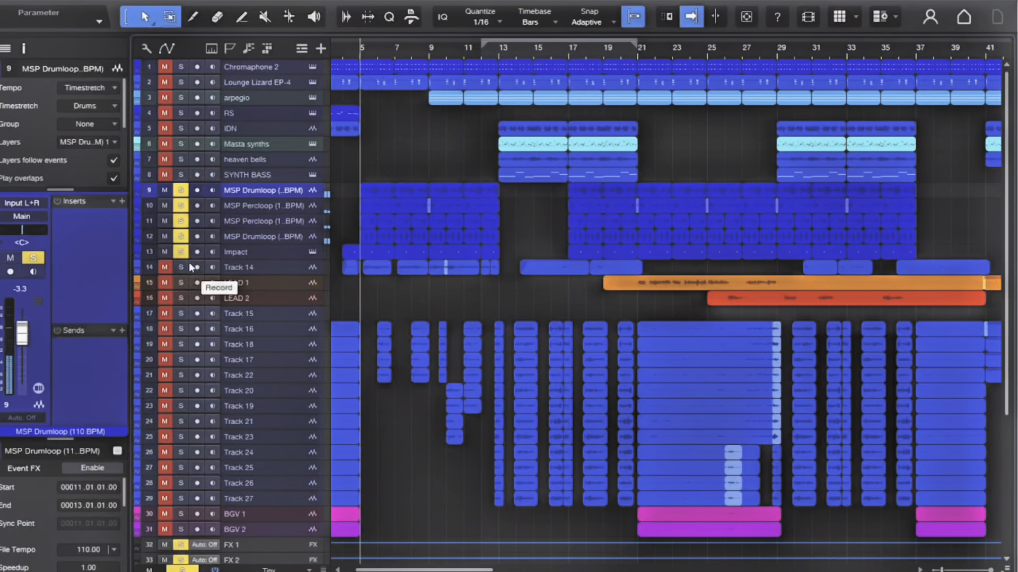
Examine the drum loop and Impact events from bar 5 up close and across the whole arrangement.
key(e)
key(e)
key(e)
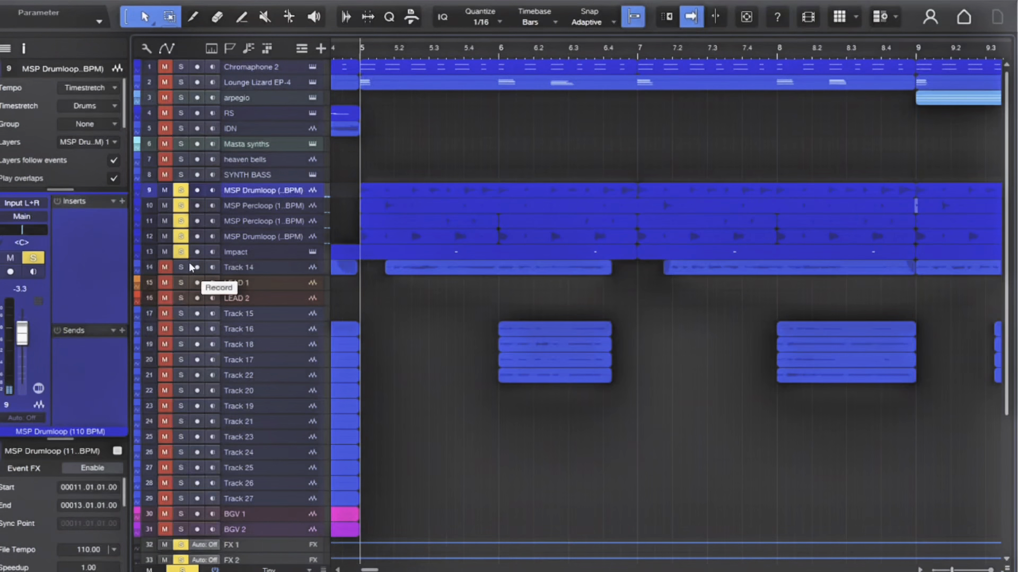
key(w)
key(e)
key(e)
key(w)
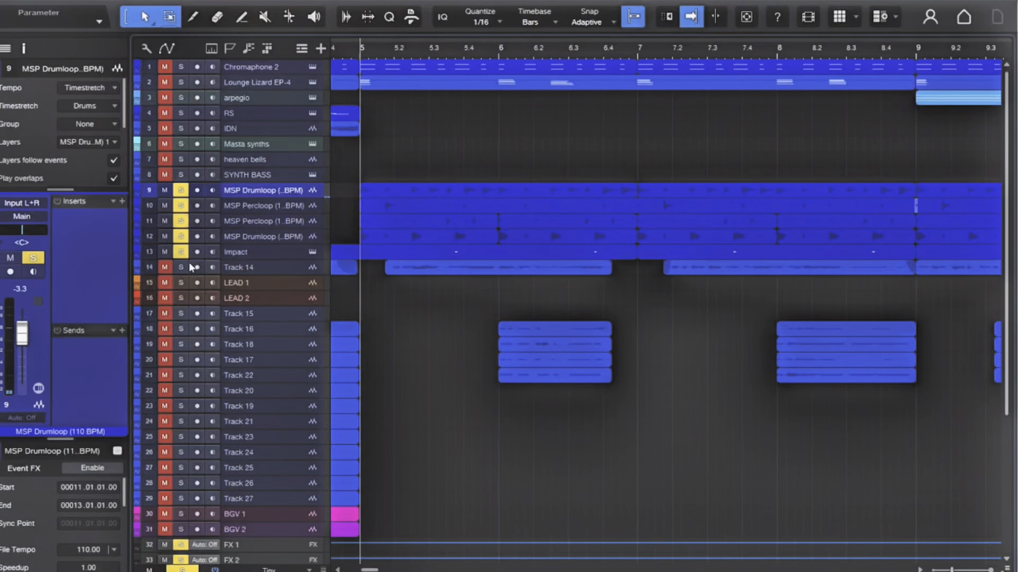
key(w)
key(w)
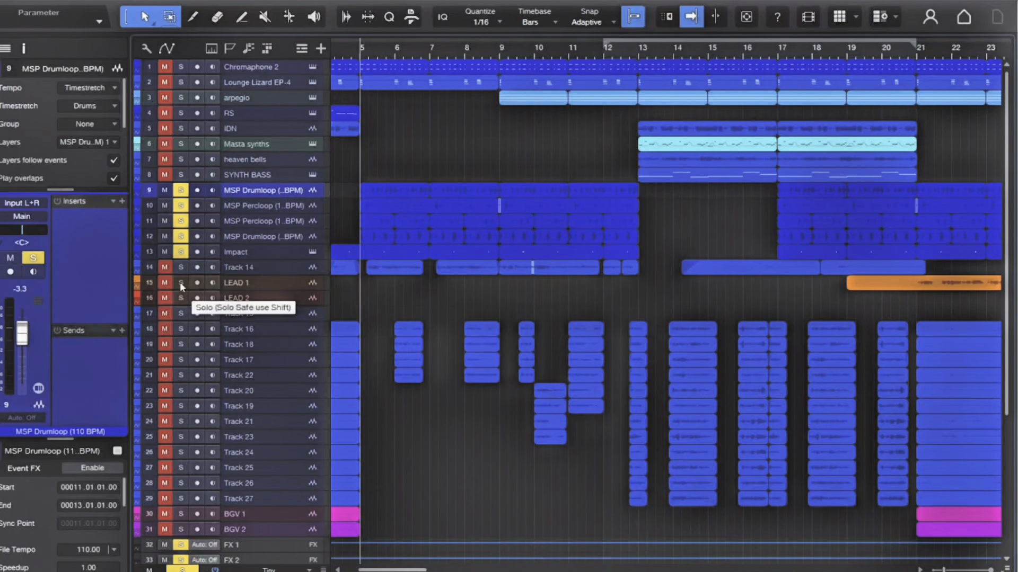
key(w)
key(w)
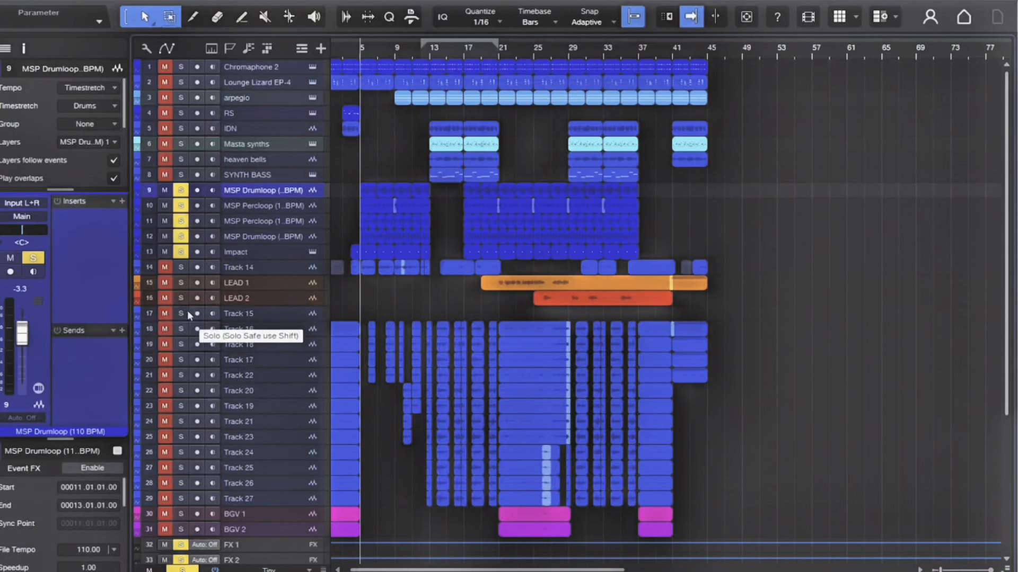
Clear the group solo and audition only MSP Drumloop on track 12 from bar 5, clearing its solo when finished.
click(295, 240)
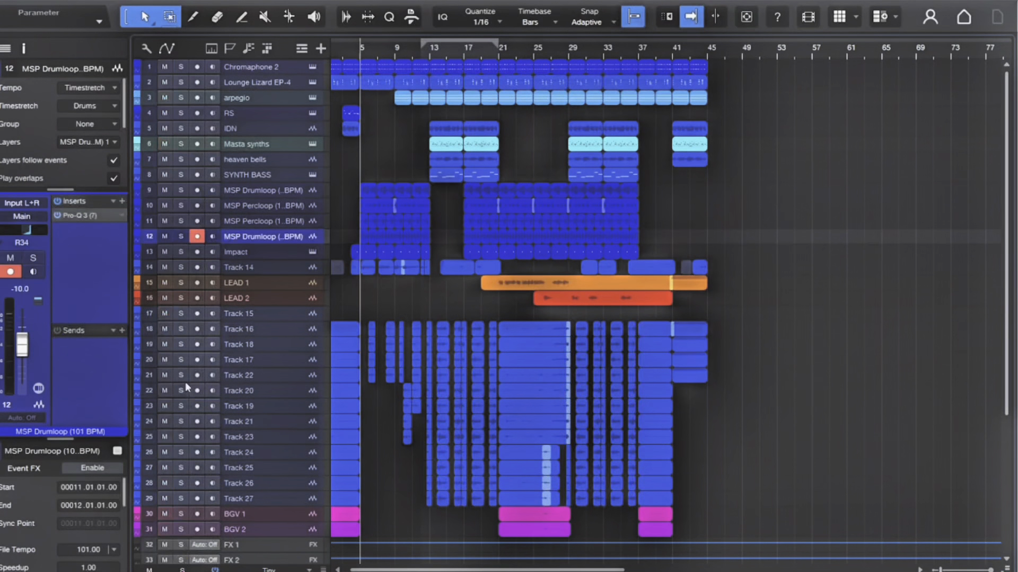
click(186, 237)
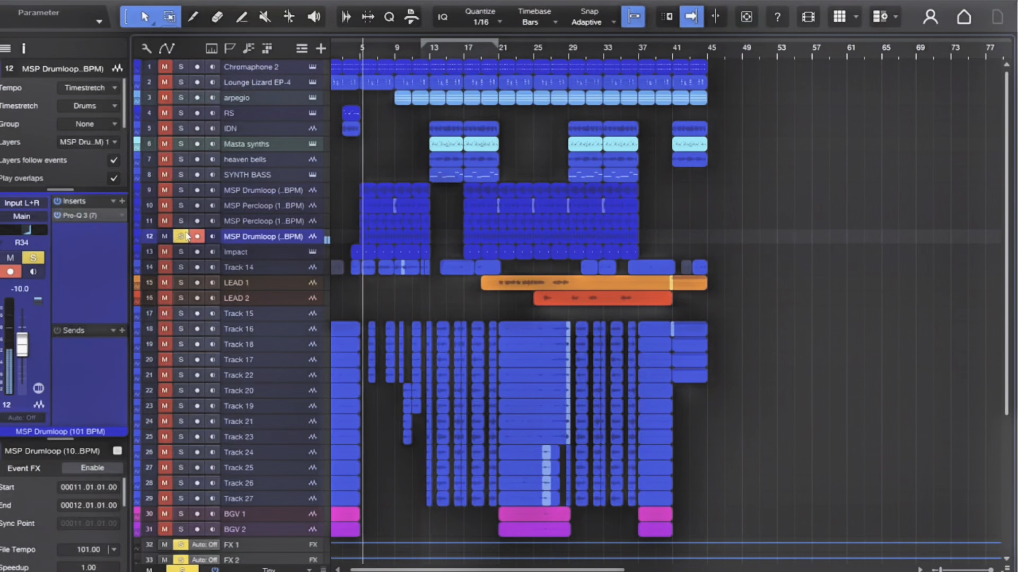
key(e)
key(e)
key(e)
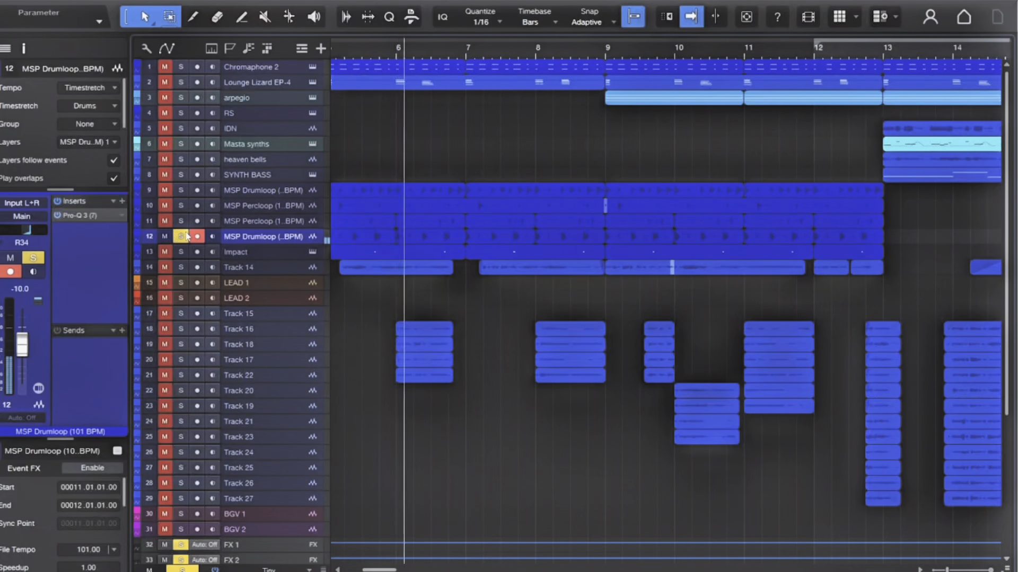
key(w)
key(w)
key(space)
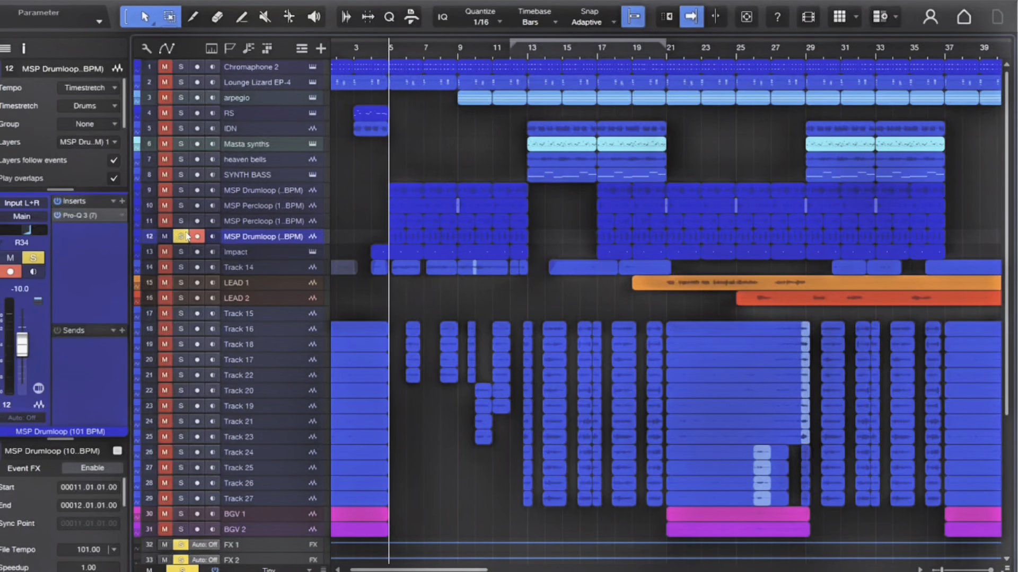
click(183, 237)
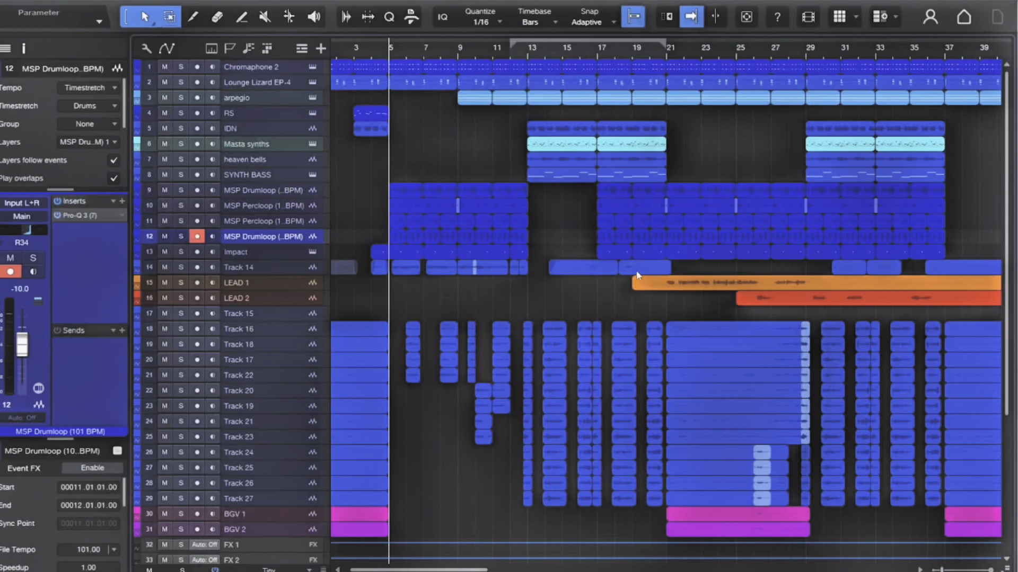
Select and solo the LEAD VOX bus on track 41 and play it from bar 5.
scroll(577, 306, down, 3)
key(w)
key(w)
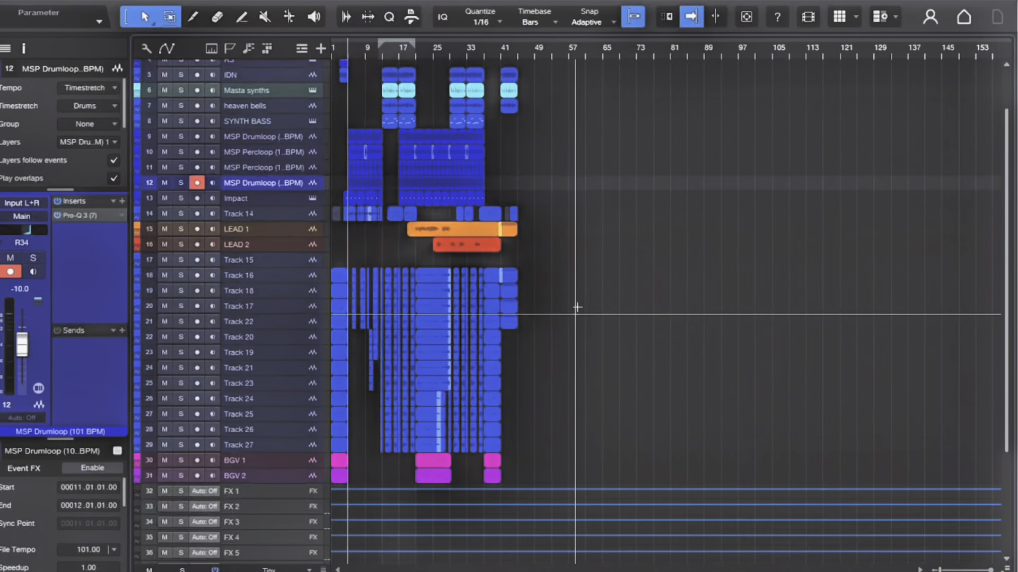
key(e)
key(e)
scroll(576, 306, down, 5)
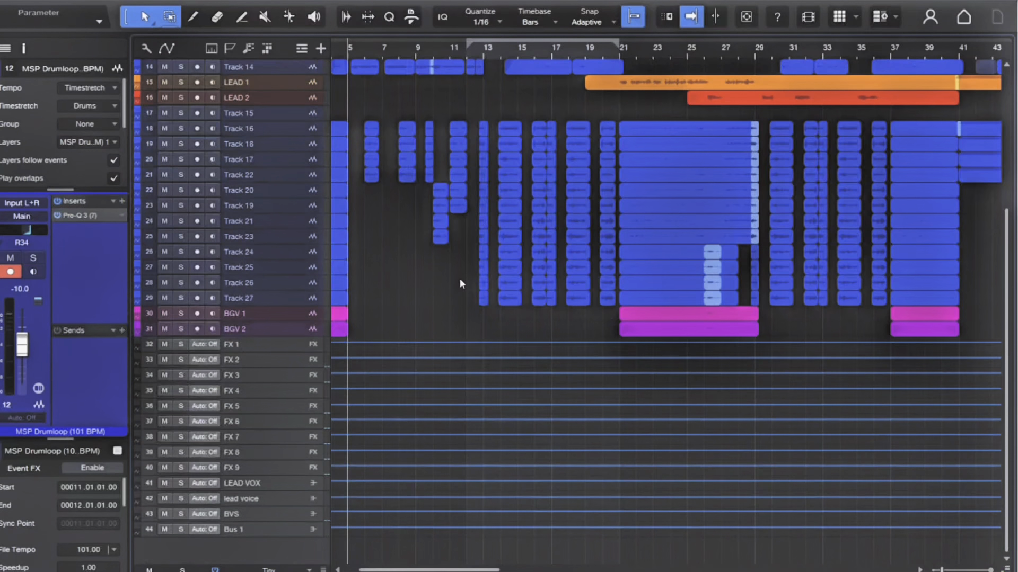
click(231, 499)
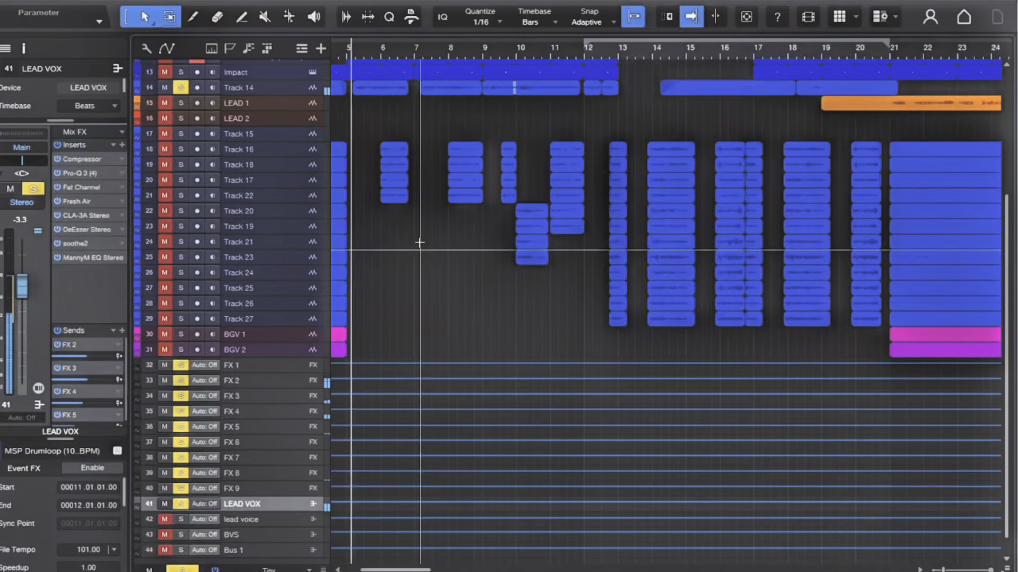
Examine the Track 14 vocal events from bar 5 up close while auditioning the soloed lead vocal, and stop playback.
key(e)
key(e)
key(w)
key(w)
key(w)
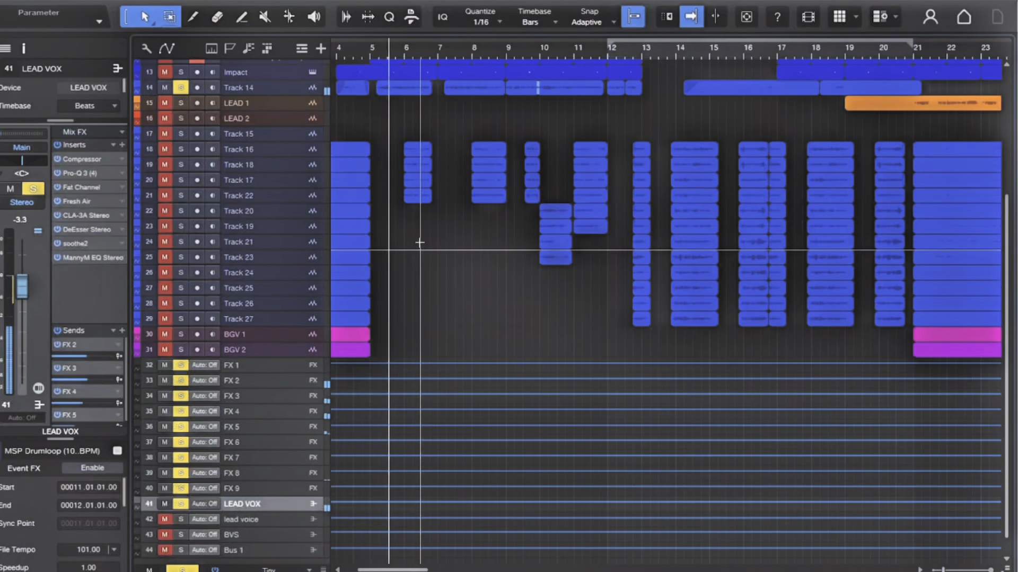
key(e)
key(e)
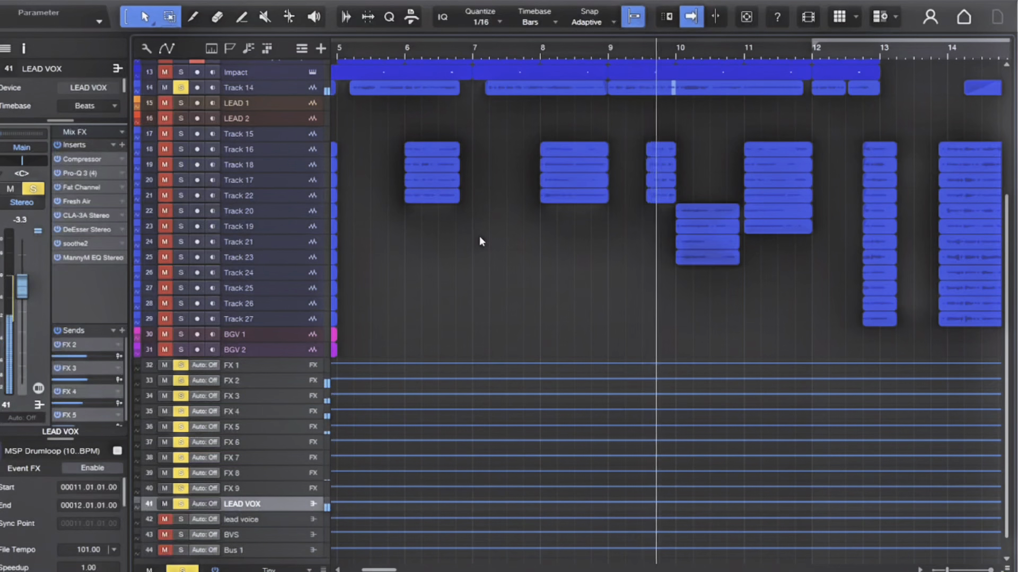
key(space)
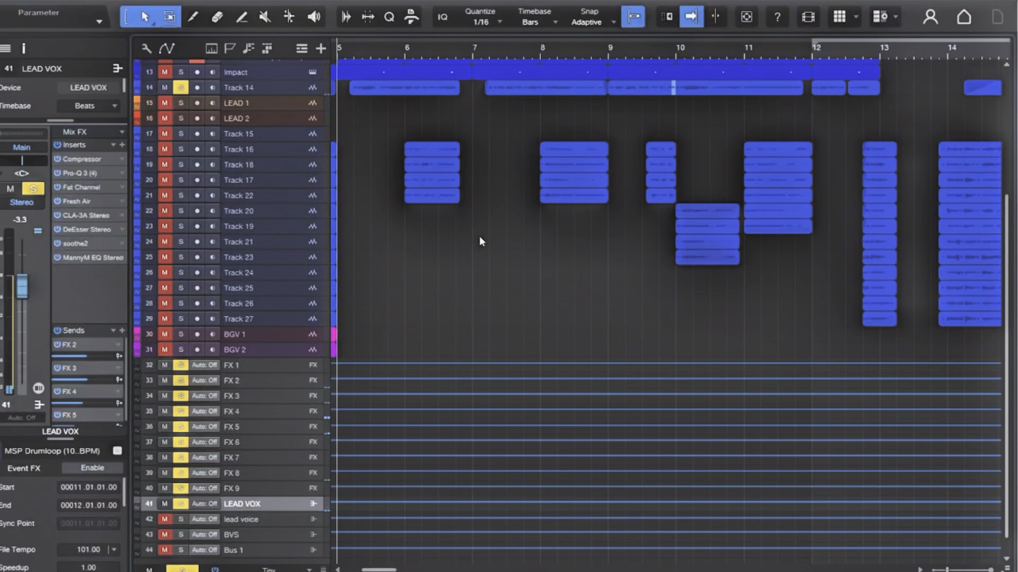
Review the Compressor insert on LEAD VOX, close it and open the Pro-Q 3 equalizer.
double_click(75, 160)
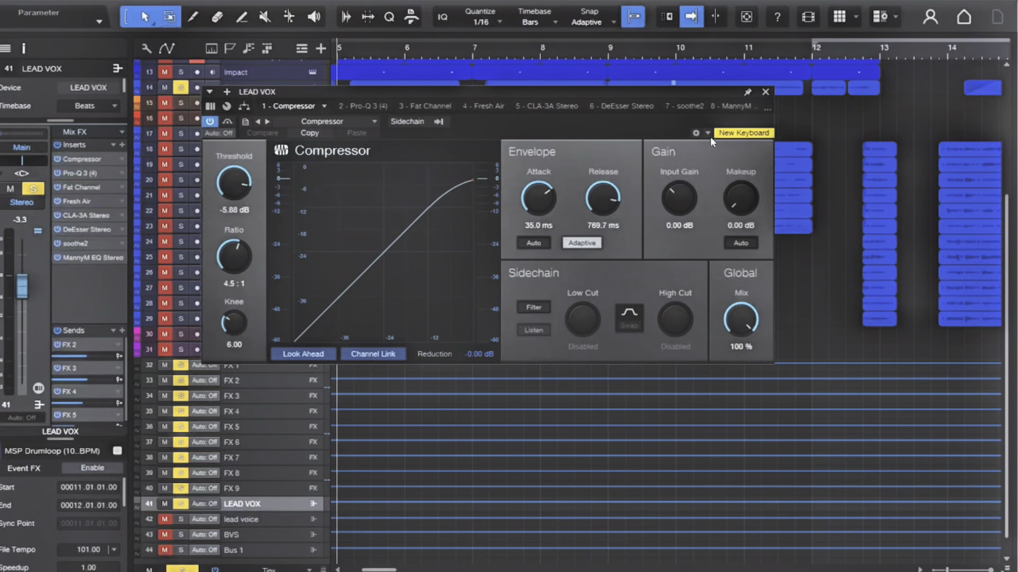
click(766, 93)
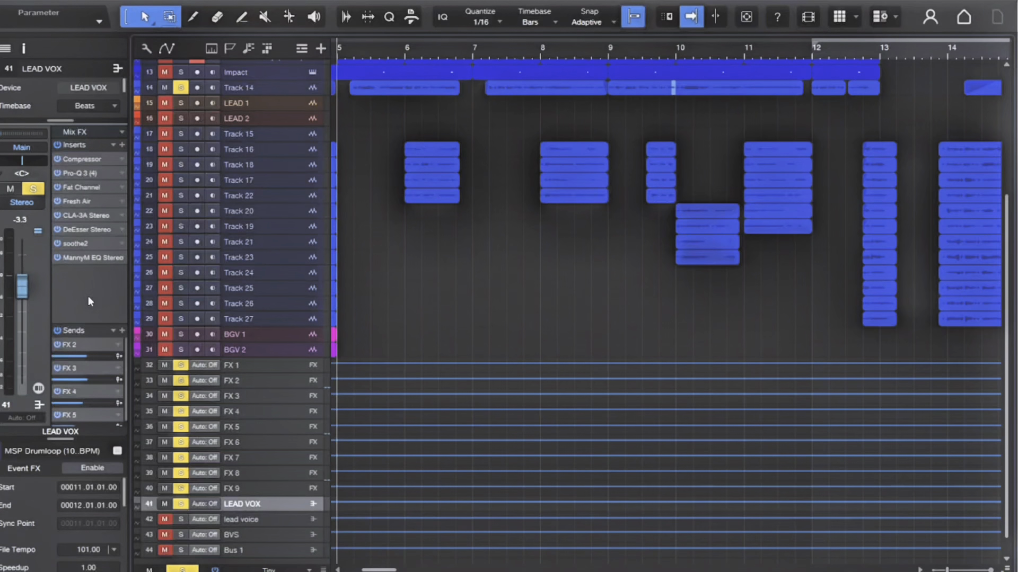
click(78, 172)
click(78, 172)
click(77, 172)
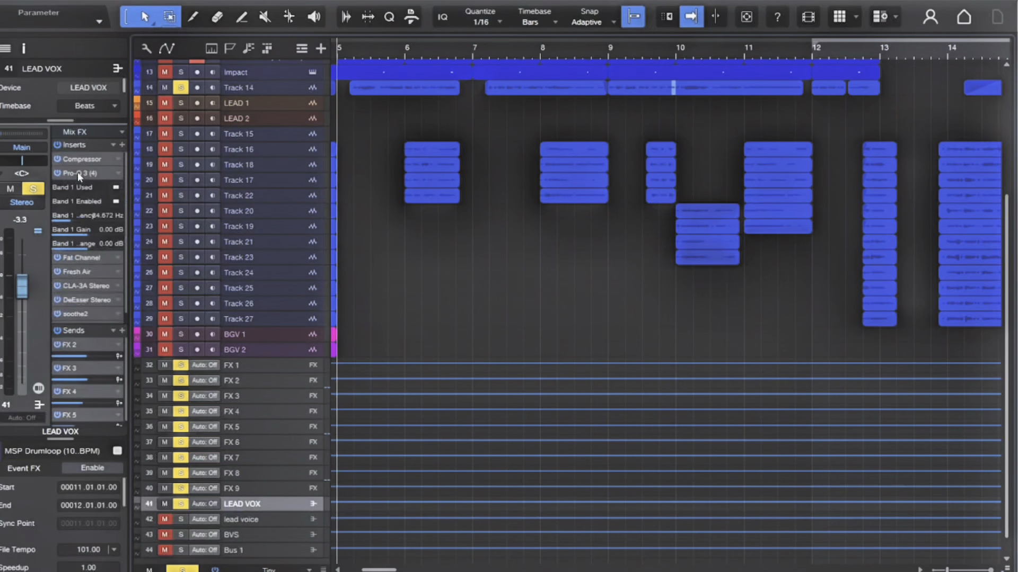
double_click(77, 172)
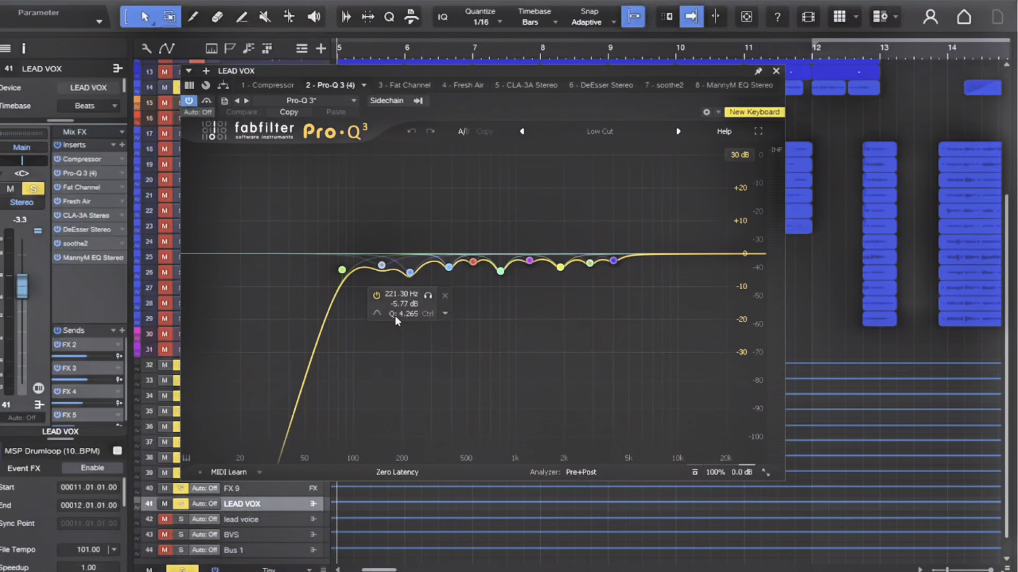
Play the vocal through Pro-Q 3 while soloing the 149.17 Hz band, and stop playback and close the equalizer.
key(space)
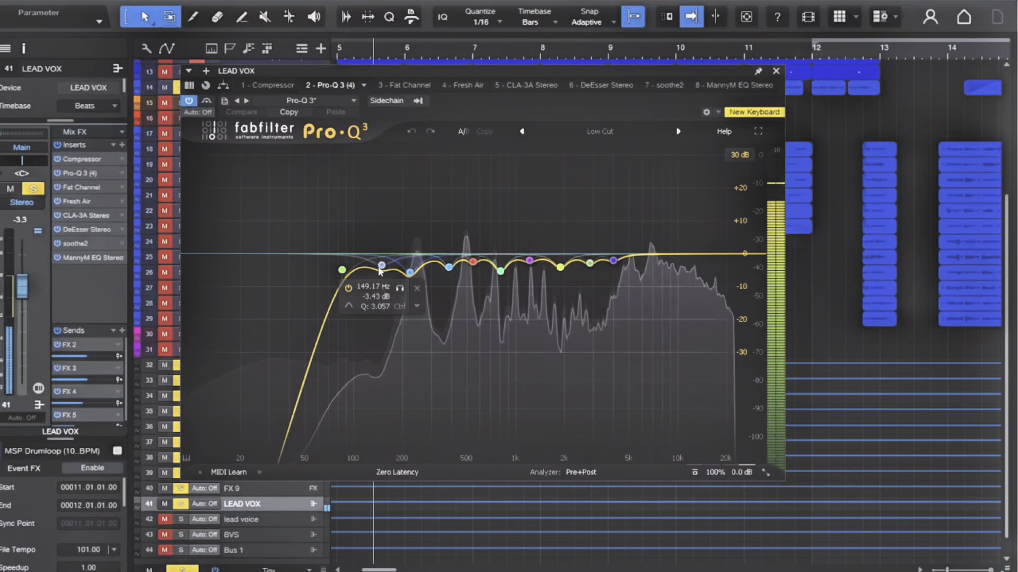
click(398, 288)
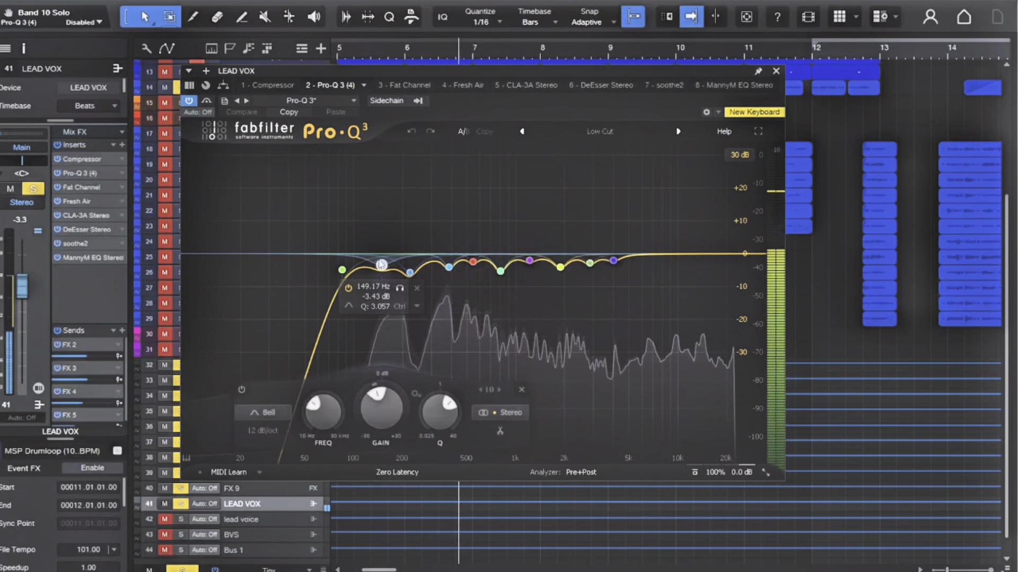
click(399, 288)
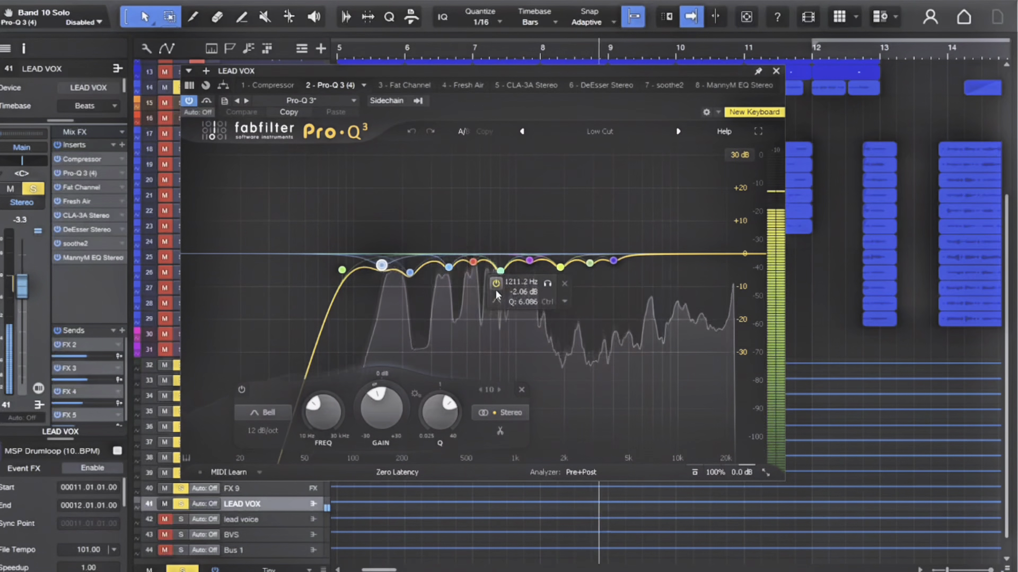
key(space)
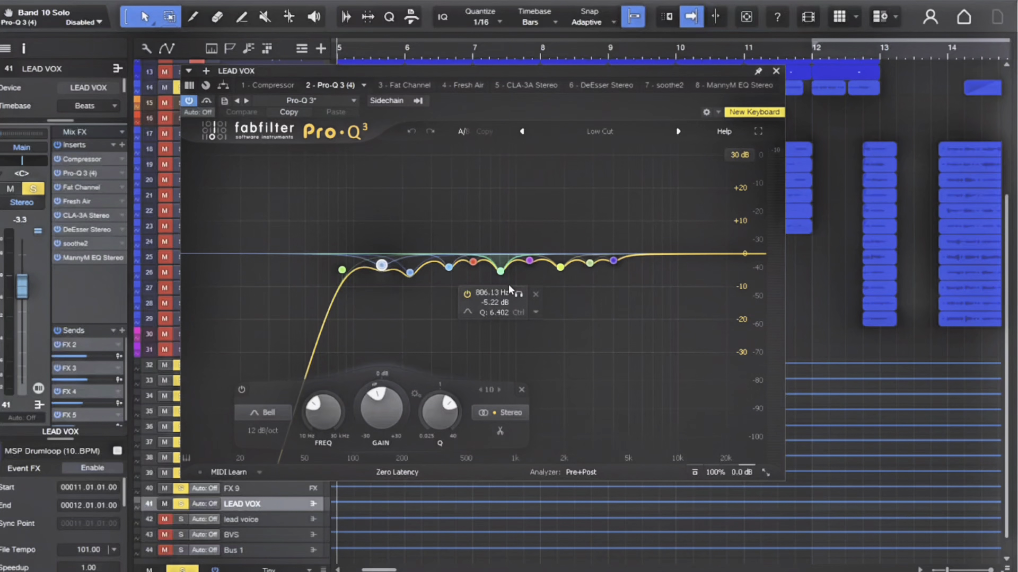
click(776, 72)
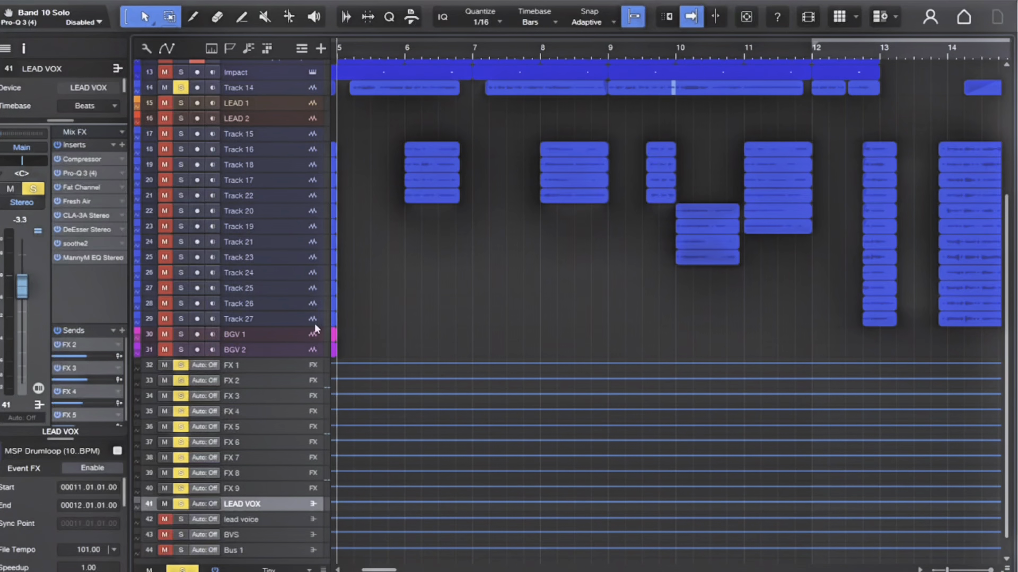
Review the Equalizer, HPF/Gate and Compressor sections of the Fat Channel insert on LEAD VOX.
click(76, 189)
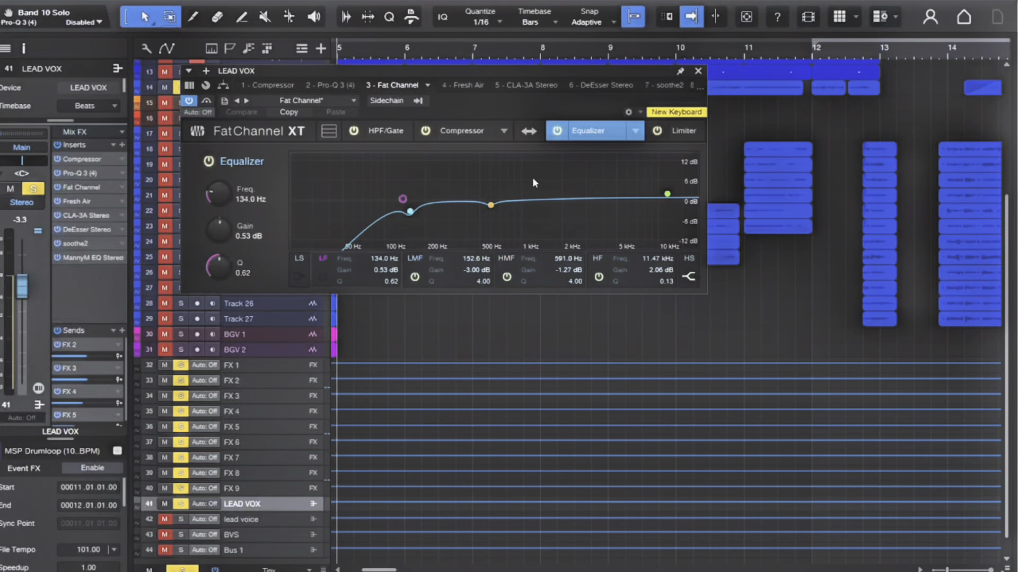
click(400, 136)
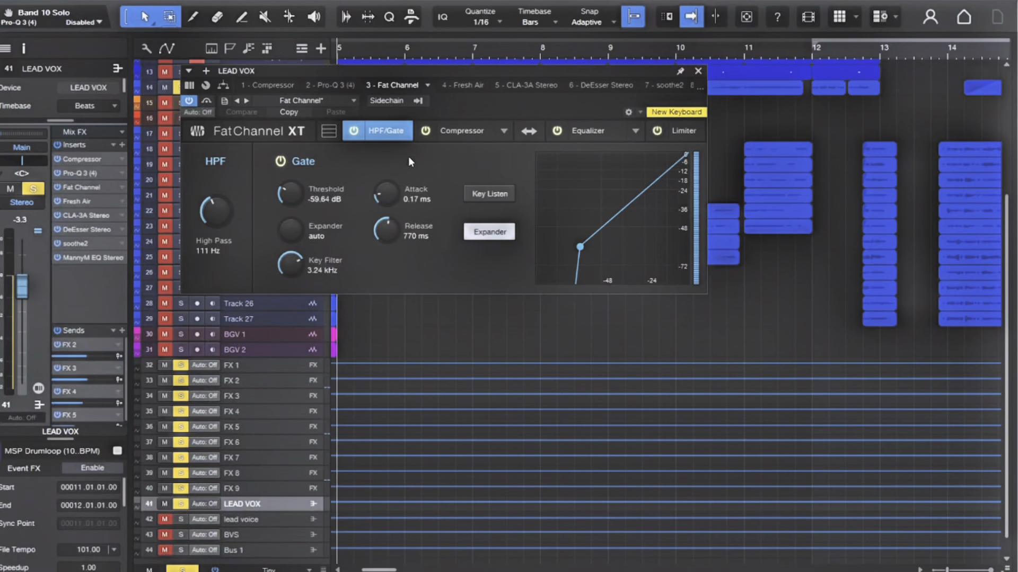
click(450, 138)
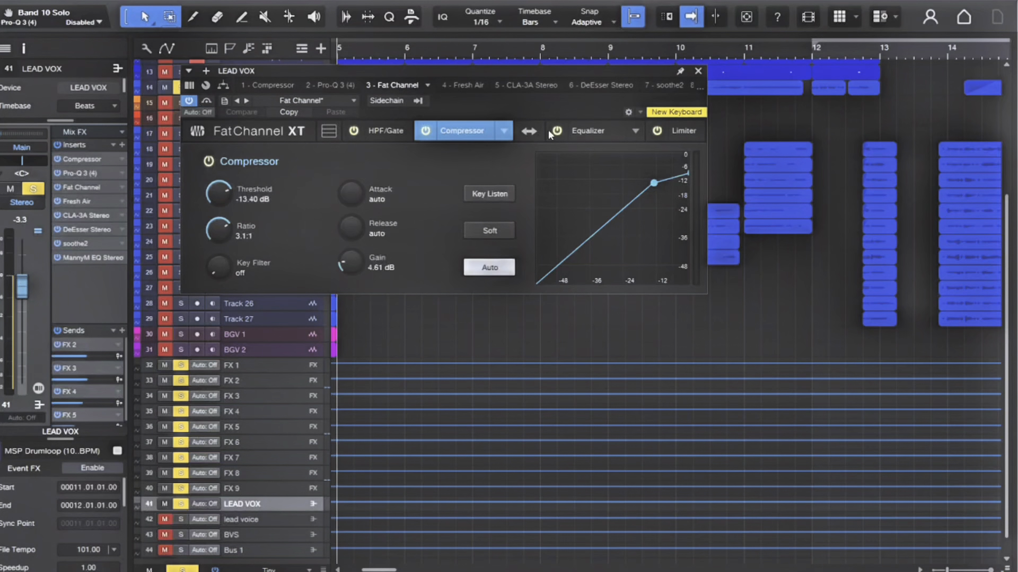
click(393, 135)
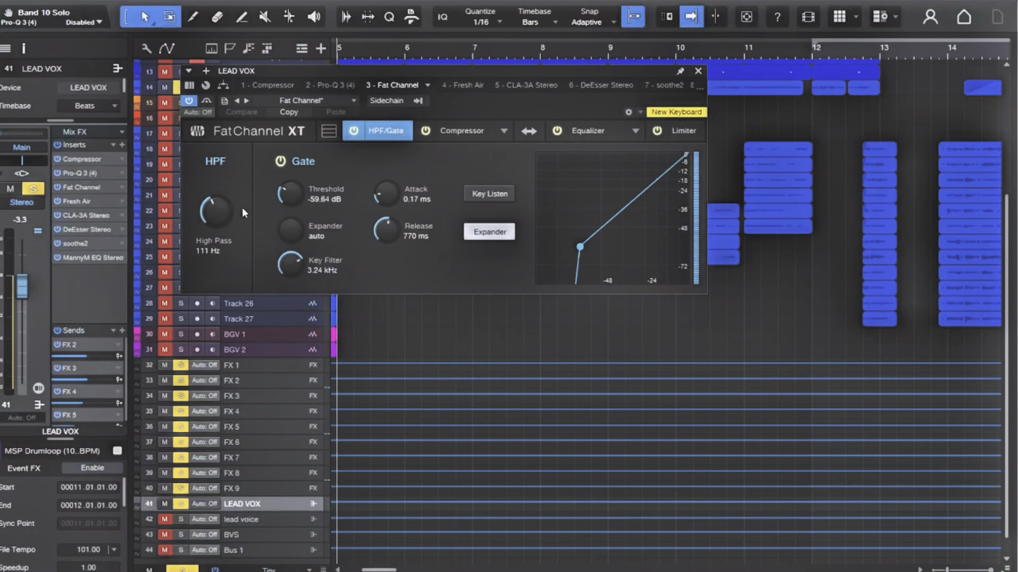
Audition the lead vocal with the Fresh Air insert open, close the plug-in and stop playback.
click(79, 201)
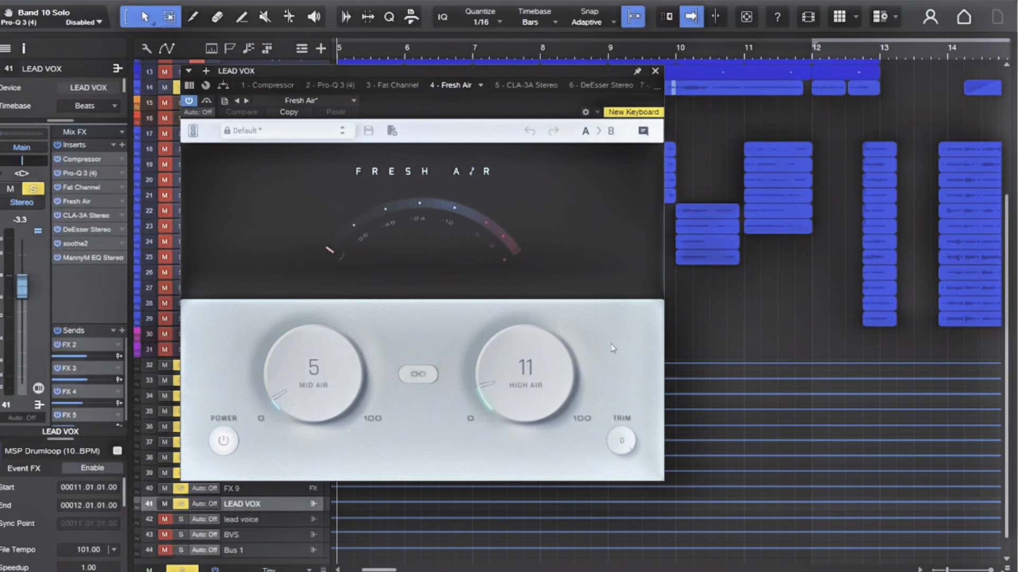
key(space)
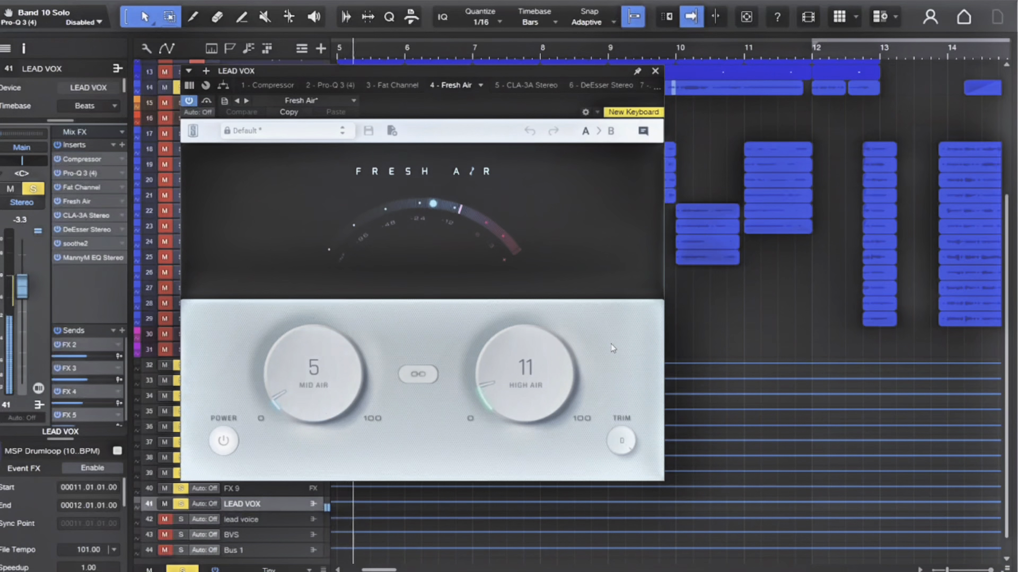
click(654, 71)
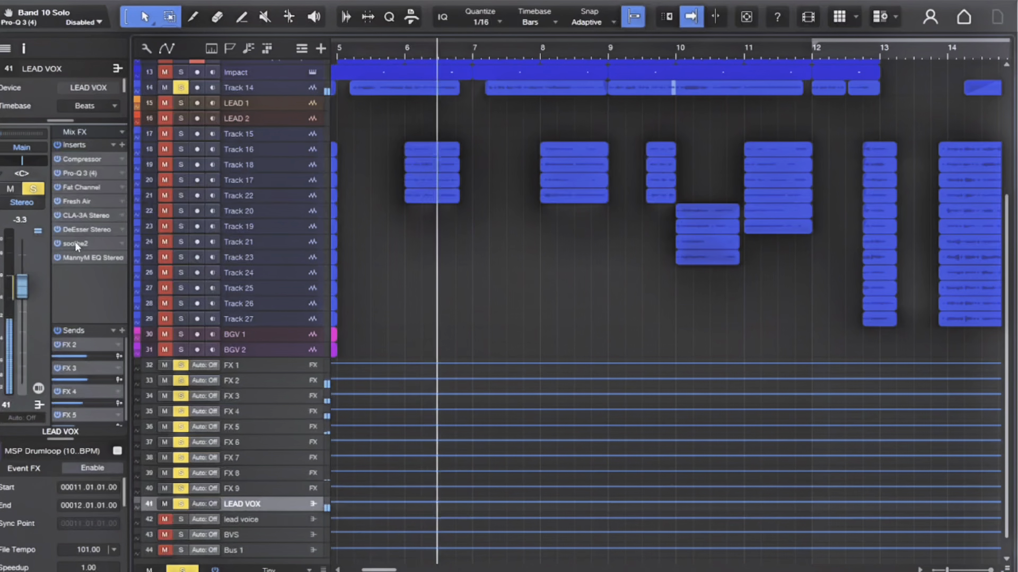
key(space)
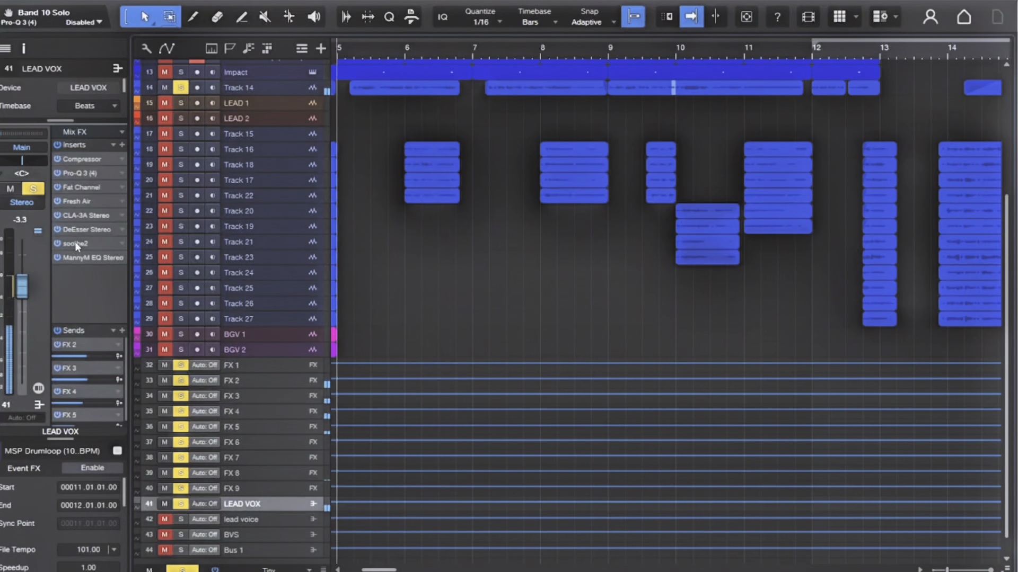
Review the Peak Reduction and Gain settings of the CLA-3A Stereo compressor on LEAD VOX.
click(75, 215)
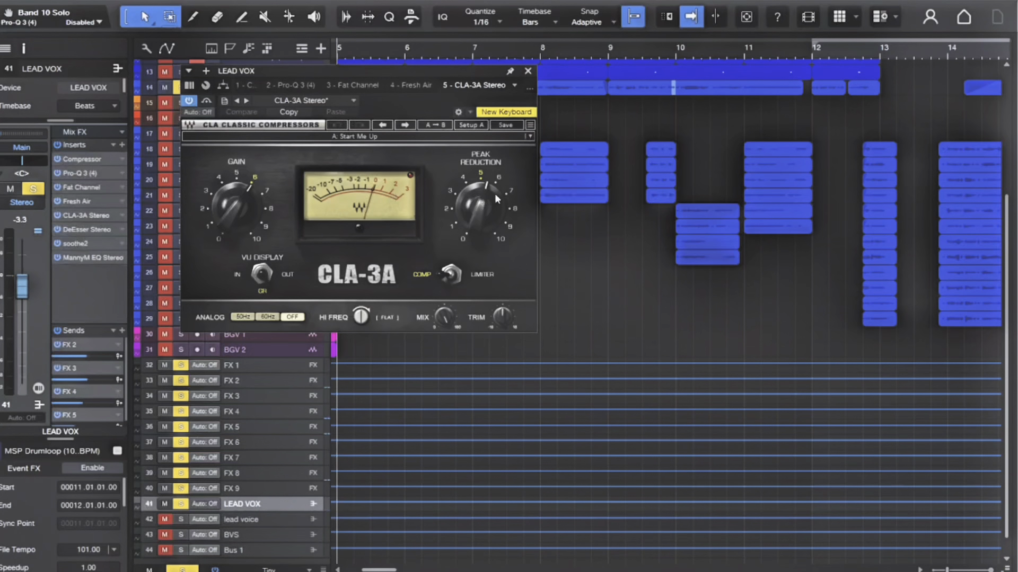
click(481, 207)
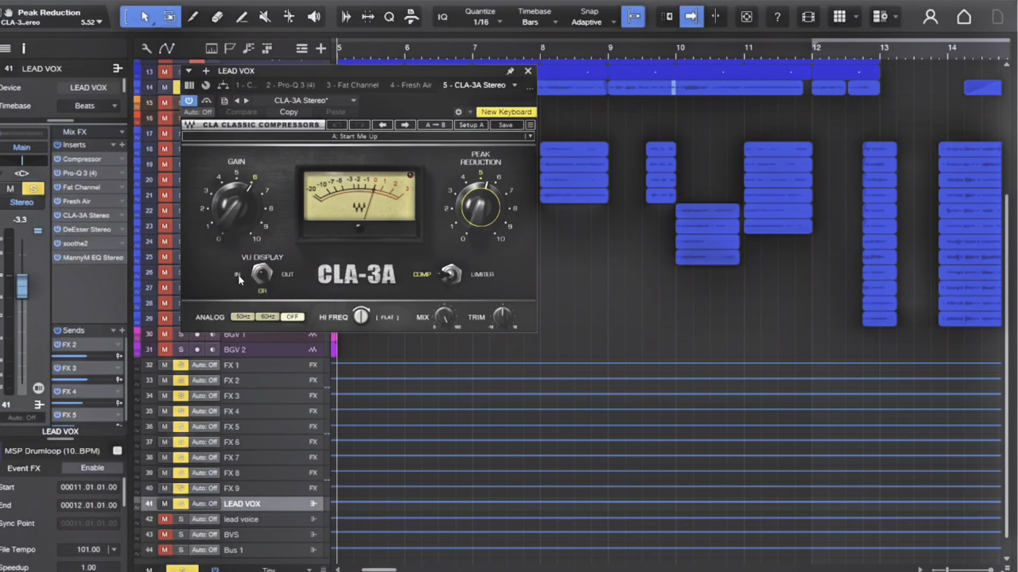
click(246, 210)
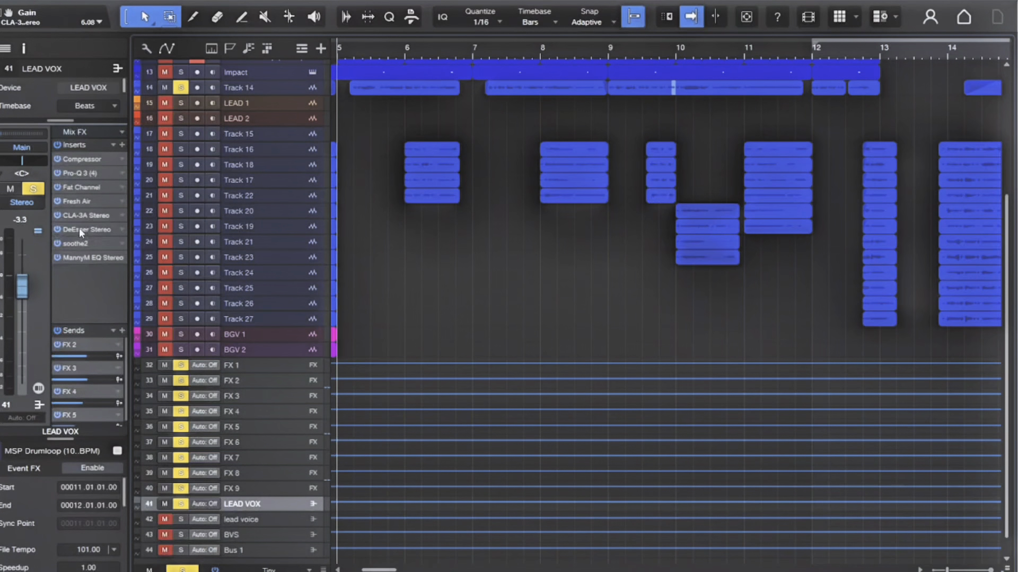
Review the DeEsser Stereo insert and its factory preset list on LEAD VOX, leaving Full Mix selected, and close the plug-in.
click(79, 229)
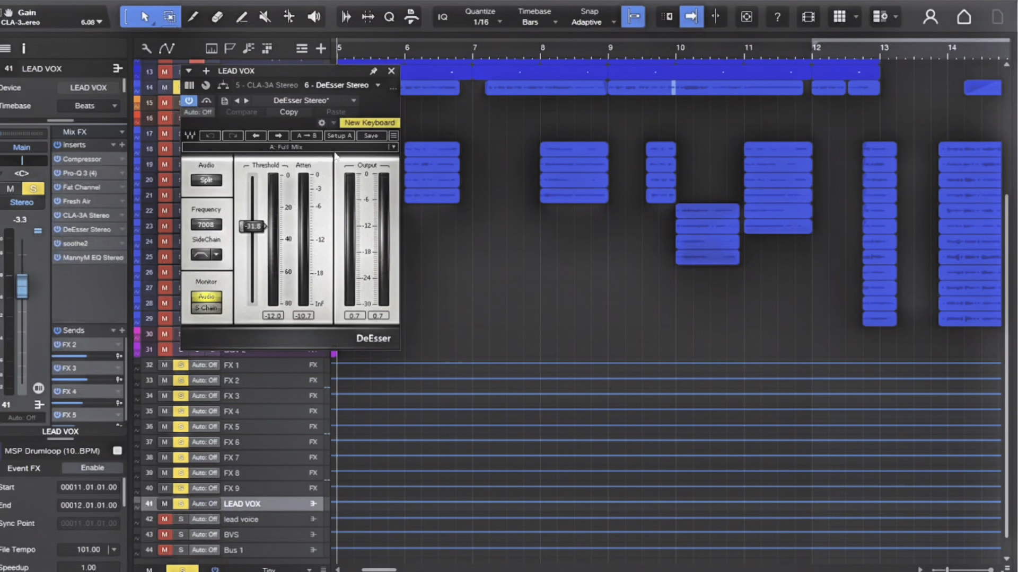
click(393, 149)
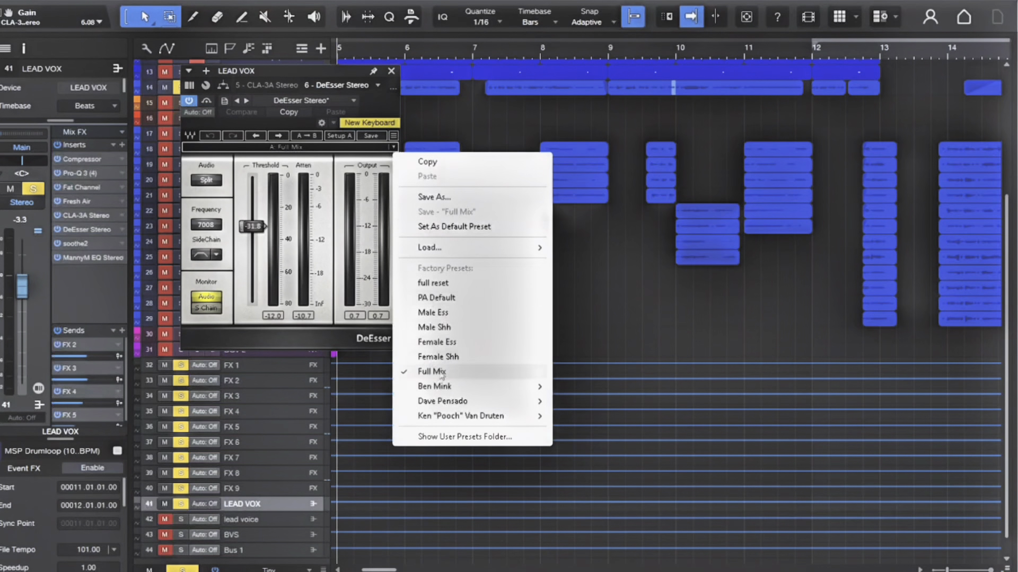
click(323, 290)
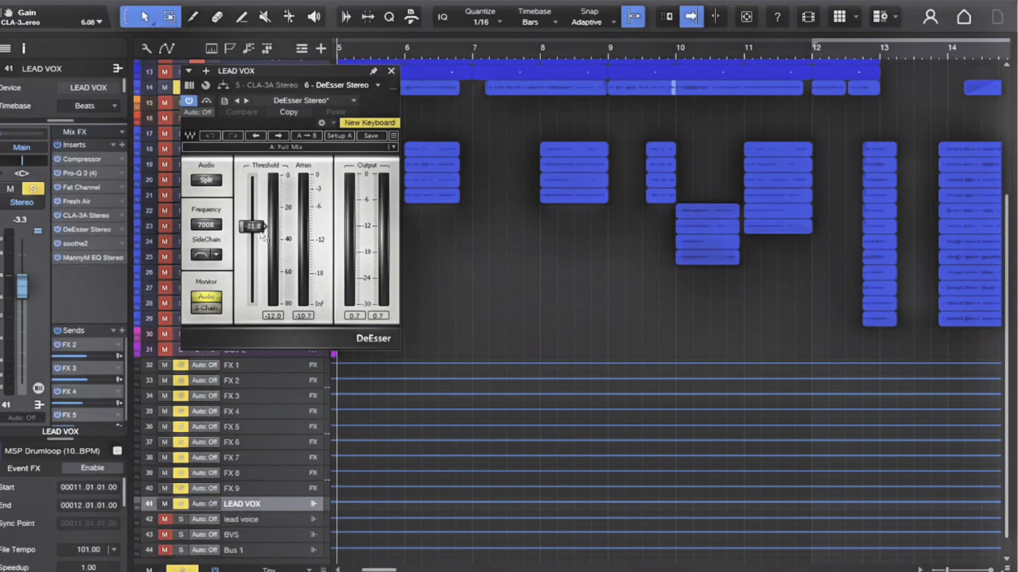
click(392, 71)
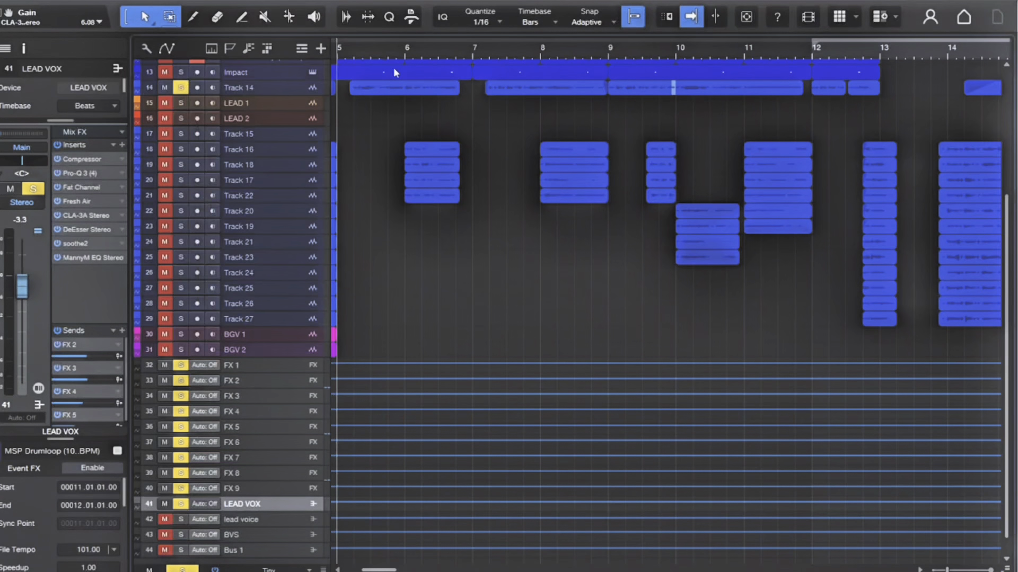
Review the soothe2 insert on LEAD VOX, save the song, and close the plug-in and its expanded parameters.
click(74, 244)
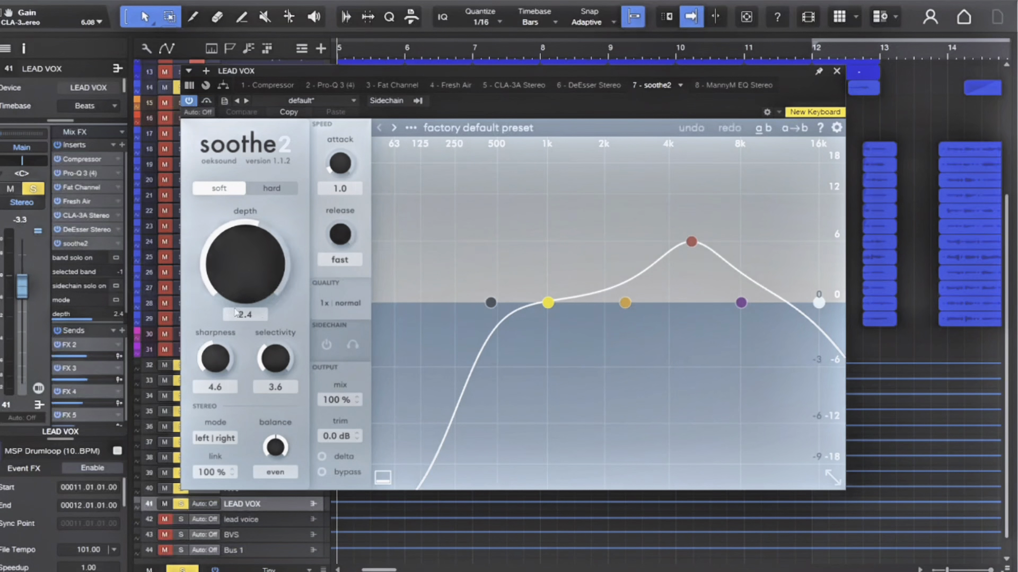
mouse_move(211, 294)
key(ctrl+s)
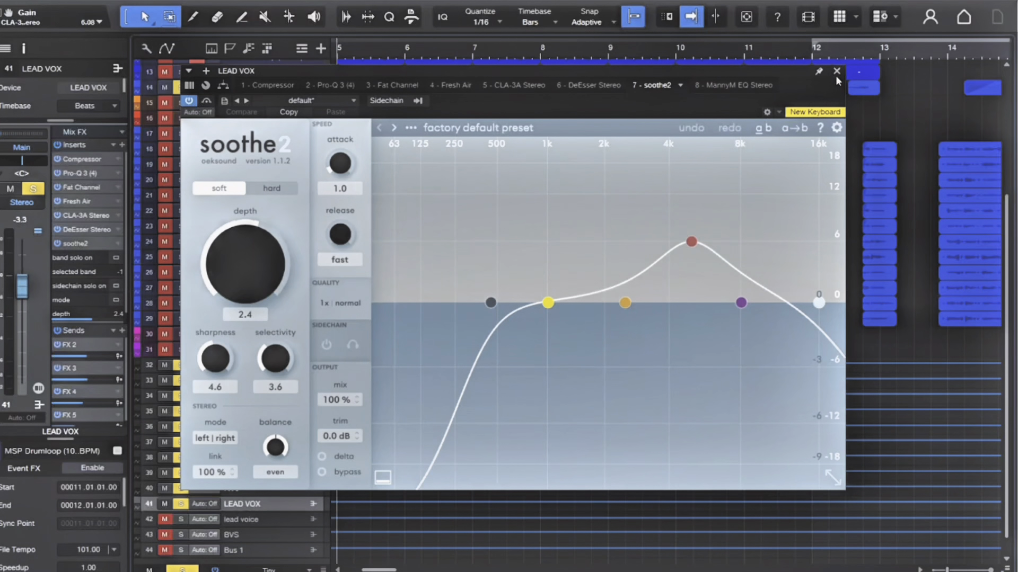
click(835, 71)
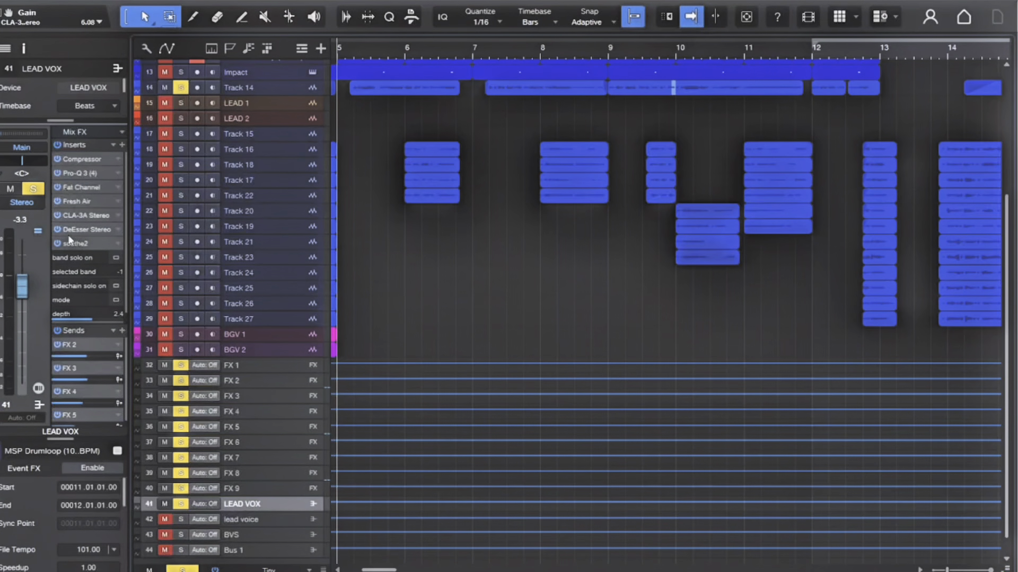
click(84, 242)
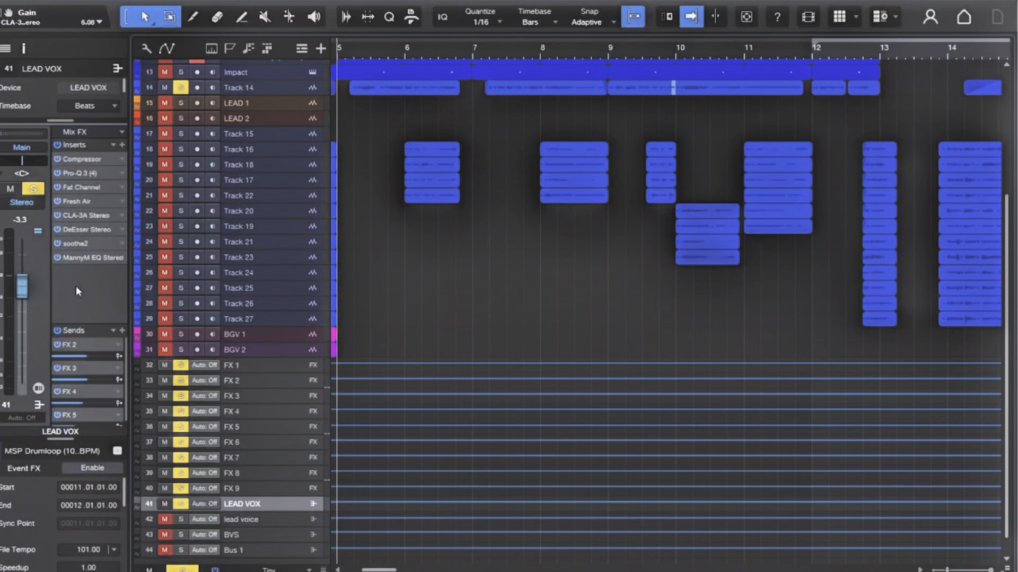
scroll(381, 233, left, 3)
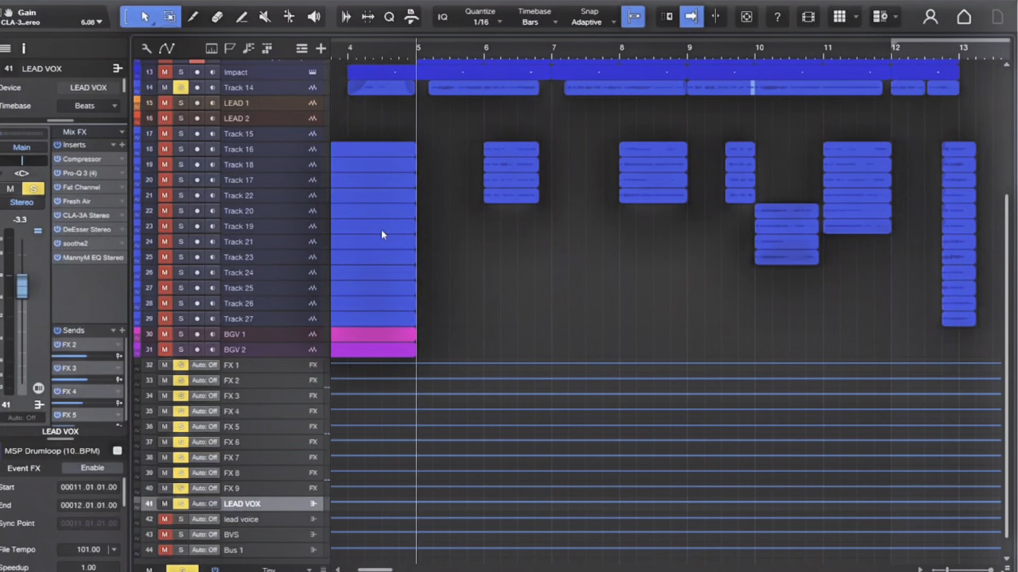
Review the MannyM EQ Stereo insert on LEAD VOX, checking its high-pass control, and close the plug-in.
click(76, 258)
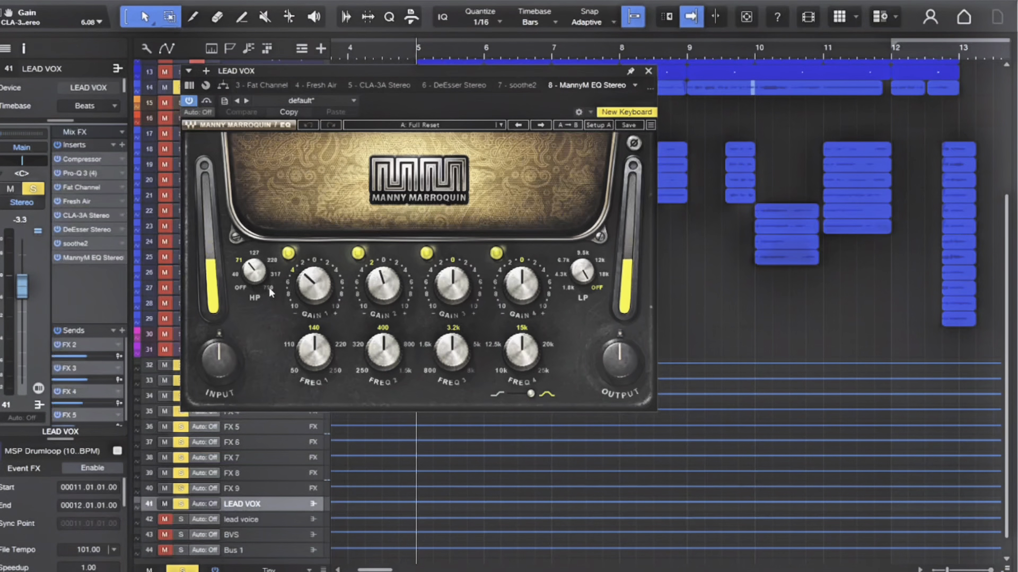
click(254, 272)
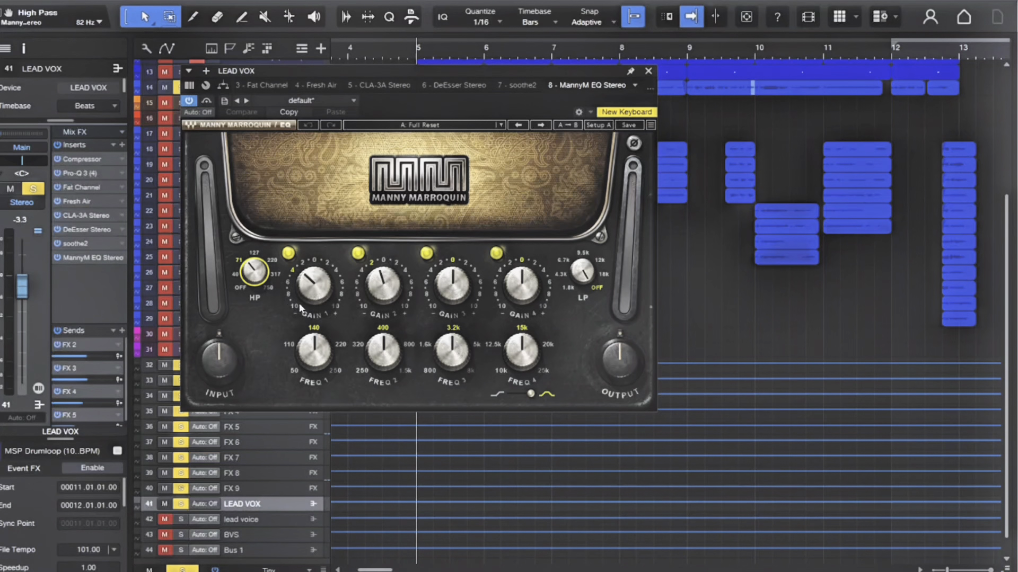
mouse_move(310, 279)
click(647, 70)
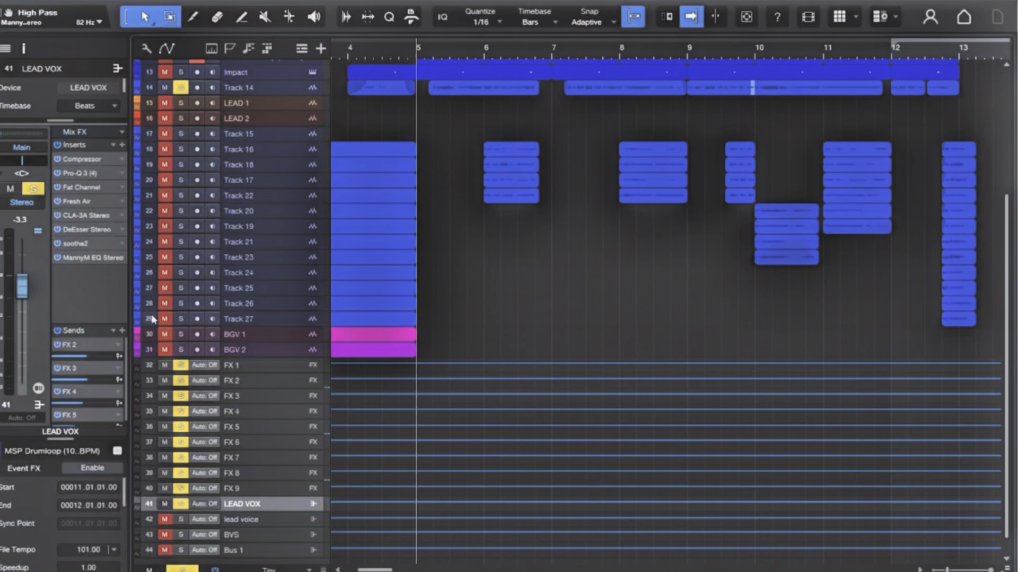
Bypass all sends and inserts on LEAD VOX, audition the dry vocal from bar 5, and stop playback.
scroll(71, 357, down, 2)
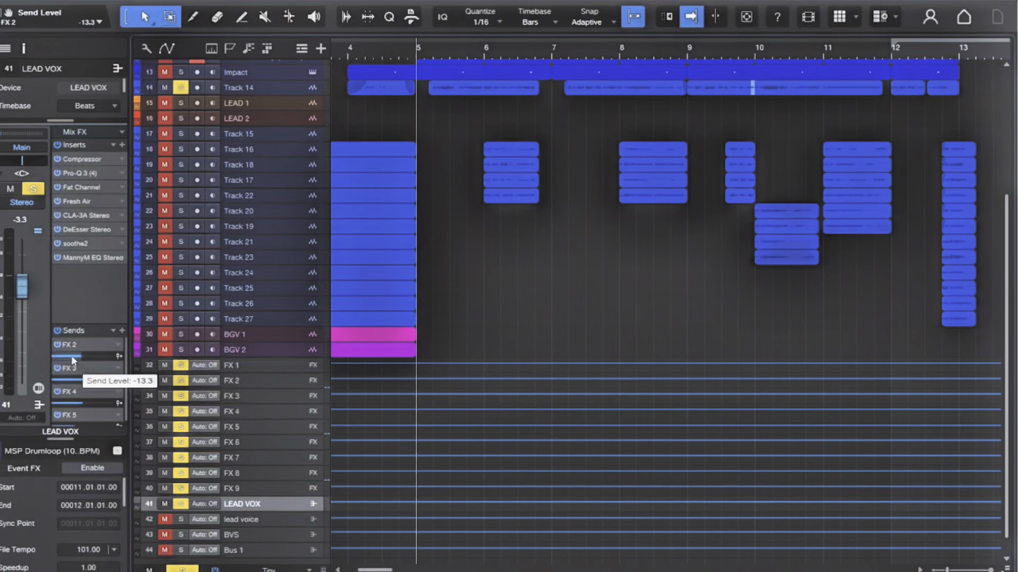
scroll(73, 360, up, 2)
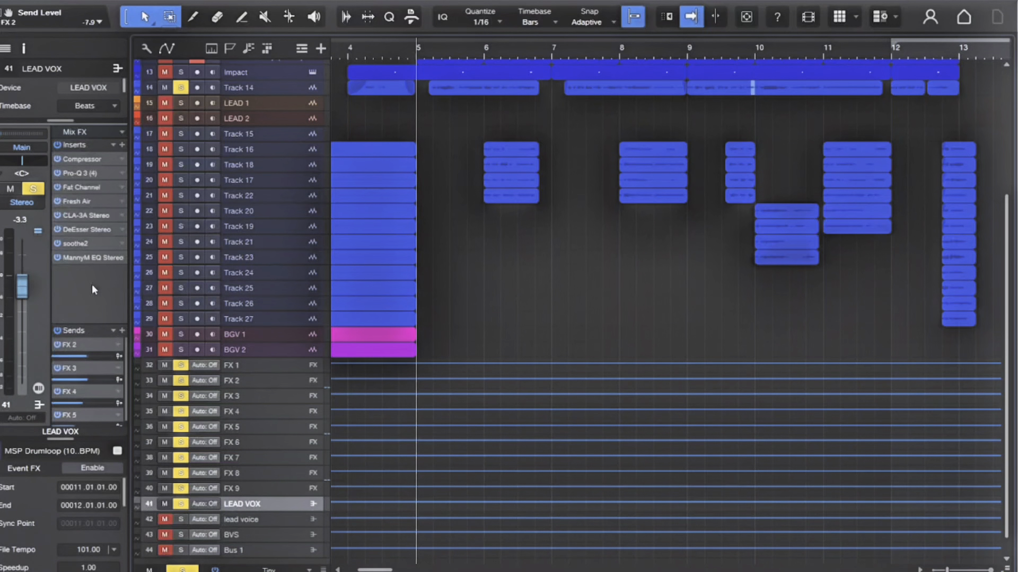
click(58, 330)
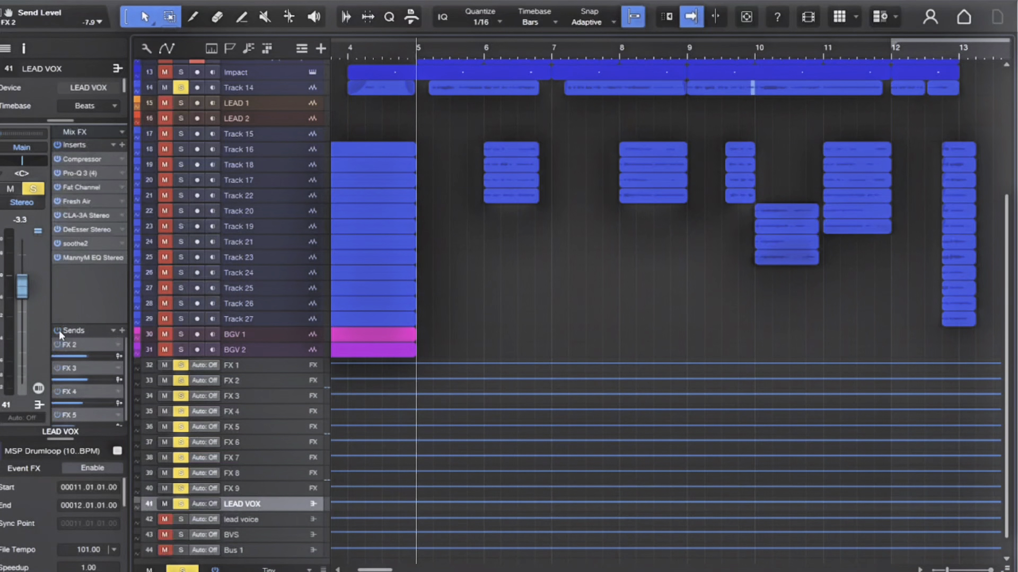
click(56, 146)
key(space)
key(e)
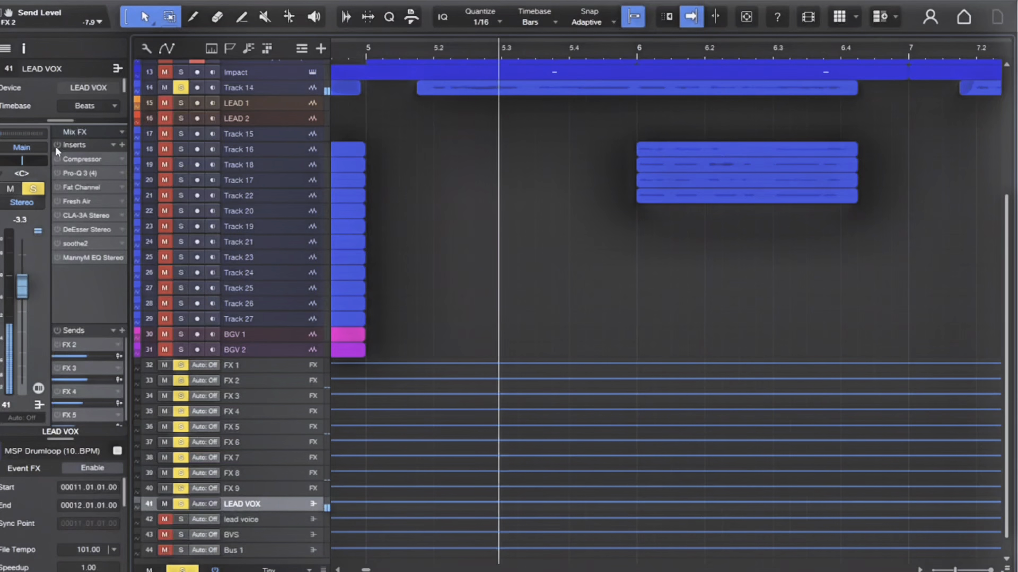
key(w)
key(w)
key(w)
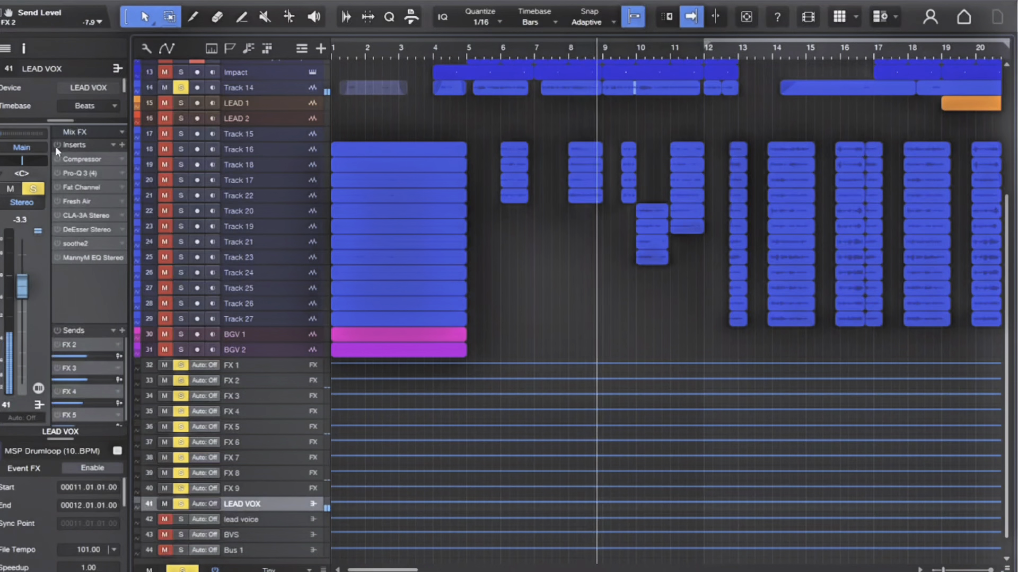
key(space)
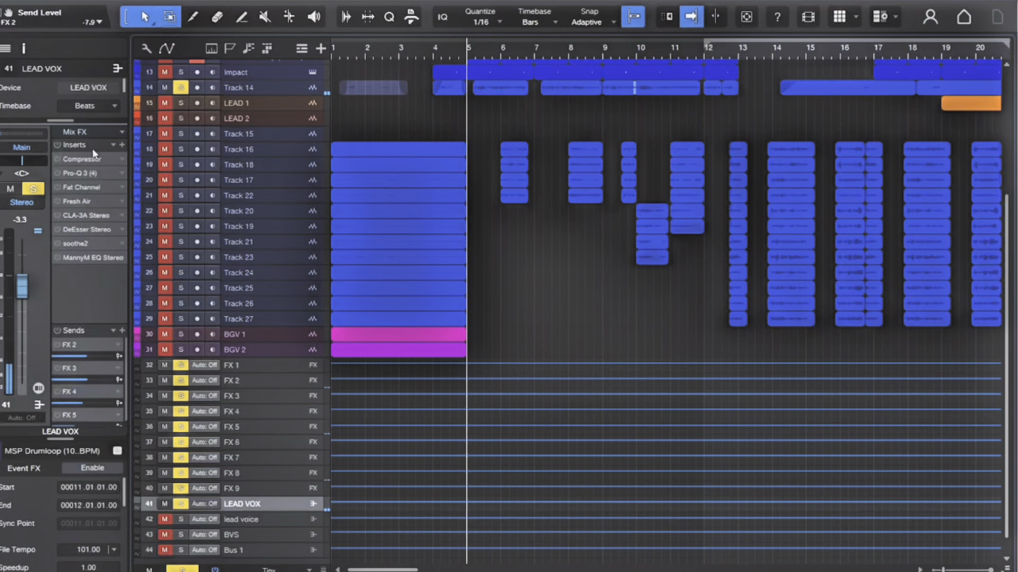
Re-enable the LEAD VOX inserts and audition the vocal, and repeat with the sends re-enabled as well.
click(57, 144)
key(space)
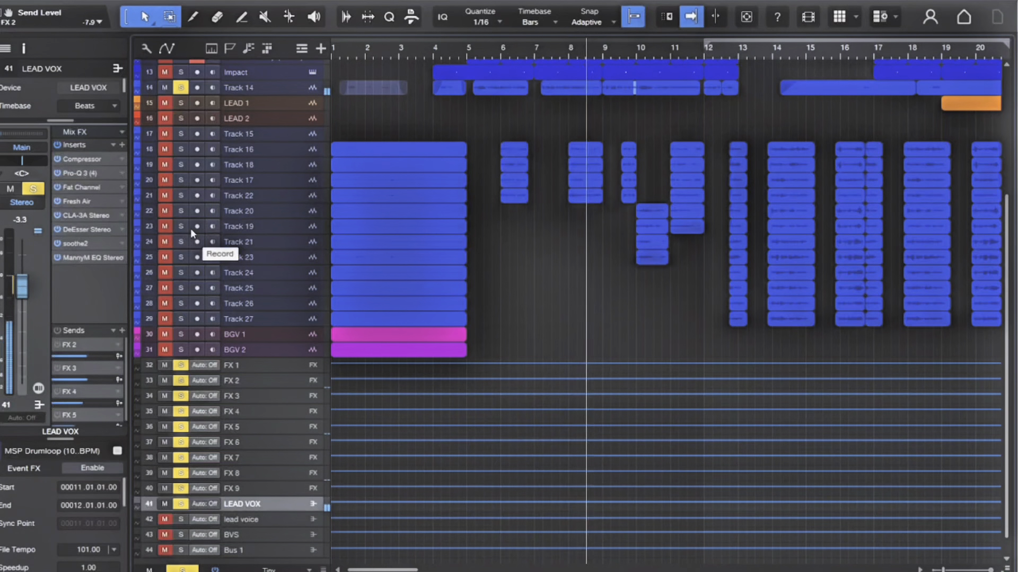
key(space)
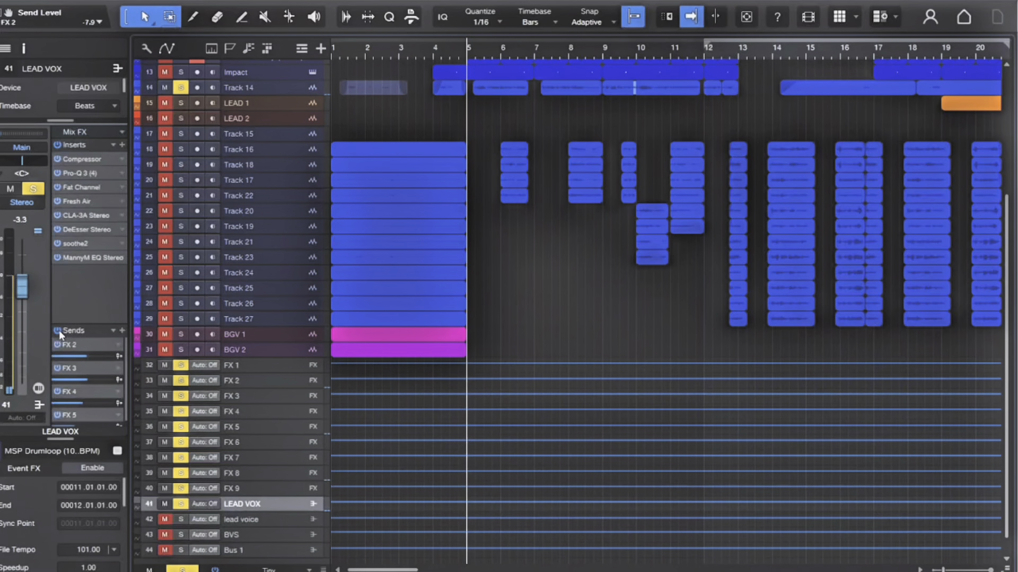
key(space)
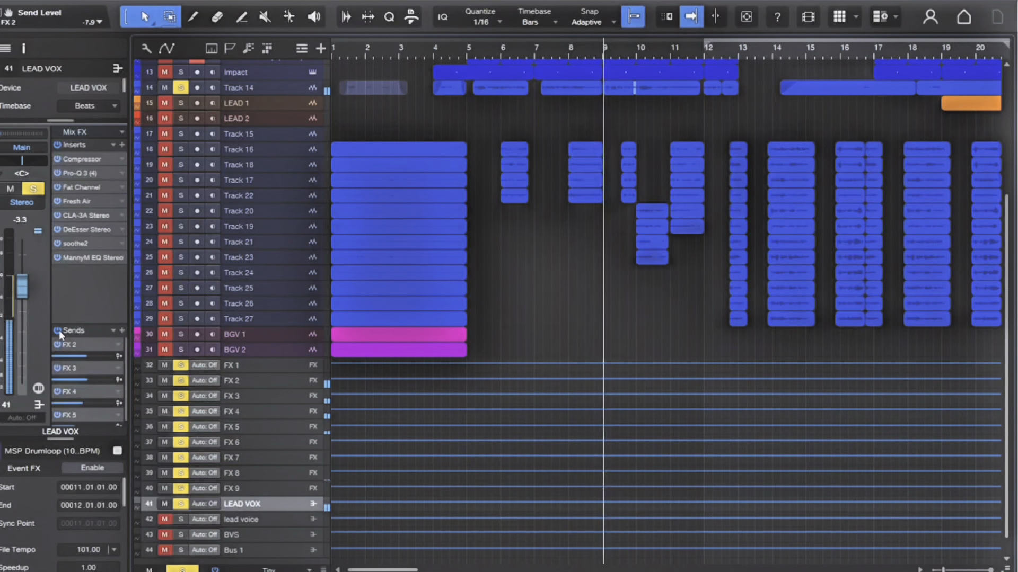
key(space)
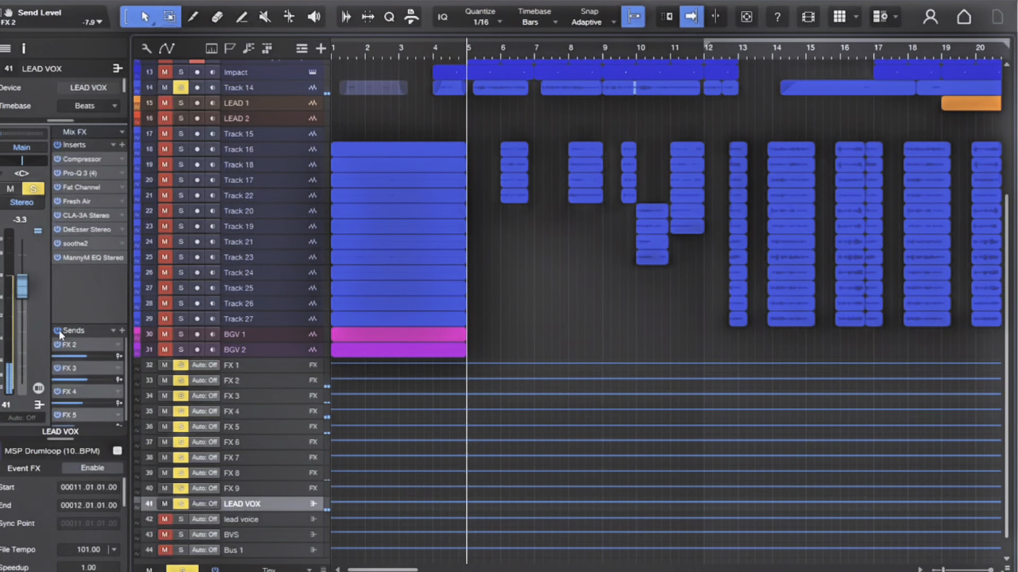
Clear all solos, solo the lead voice bus, and select it to display its effects chain.
key(w)
key(w)
key(w)
key(e)
key(e)
key(w)
key(w)
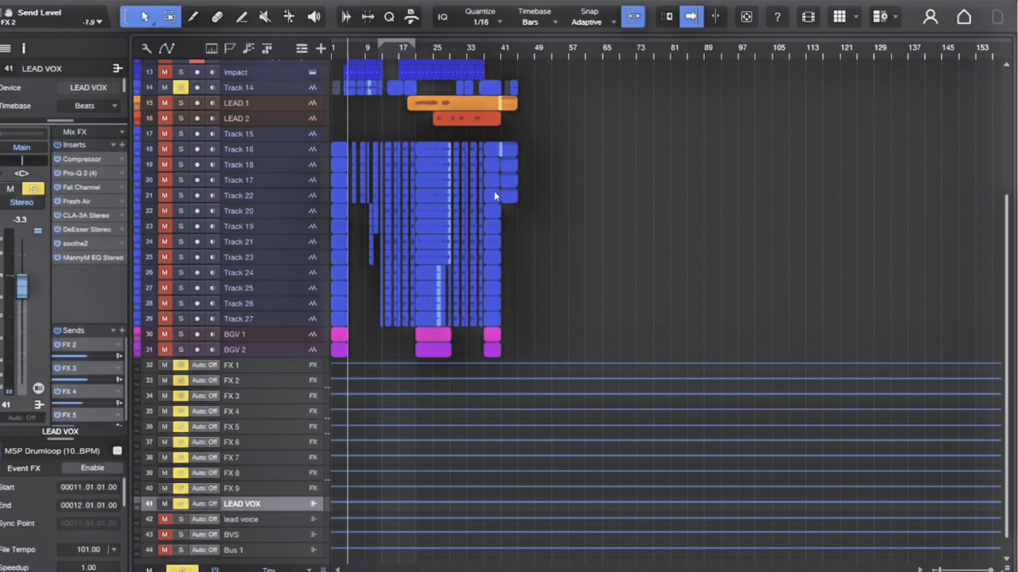
key(e)
key(e)
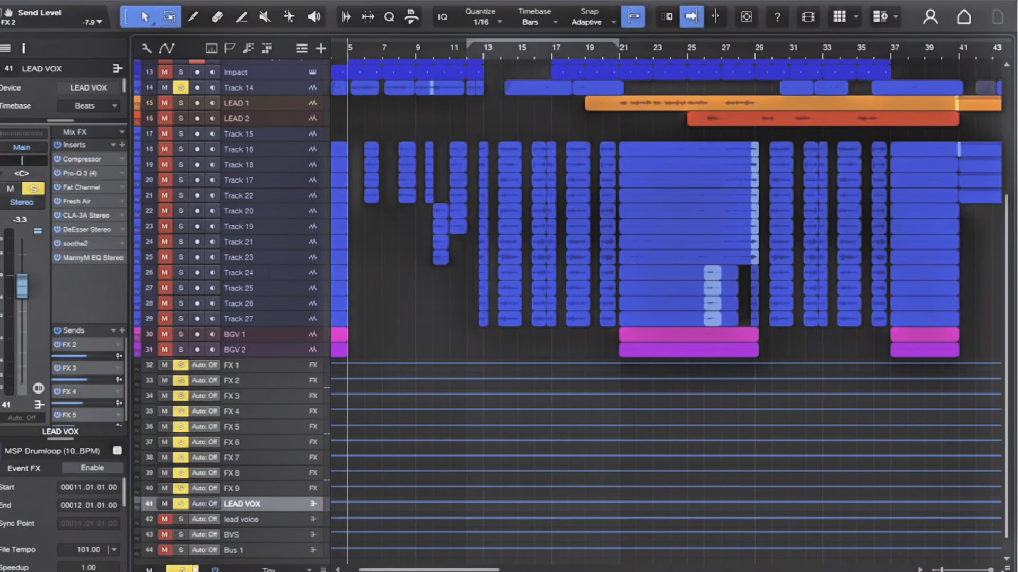
click(183, 570)
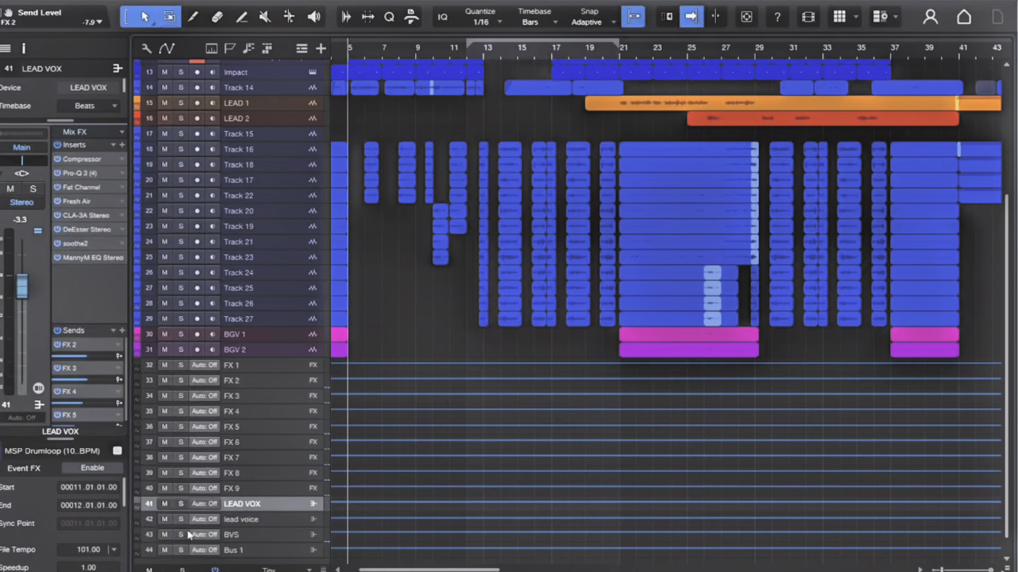
click(182, 520)
click(235, 518)
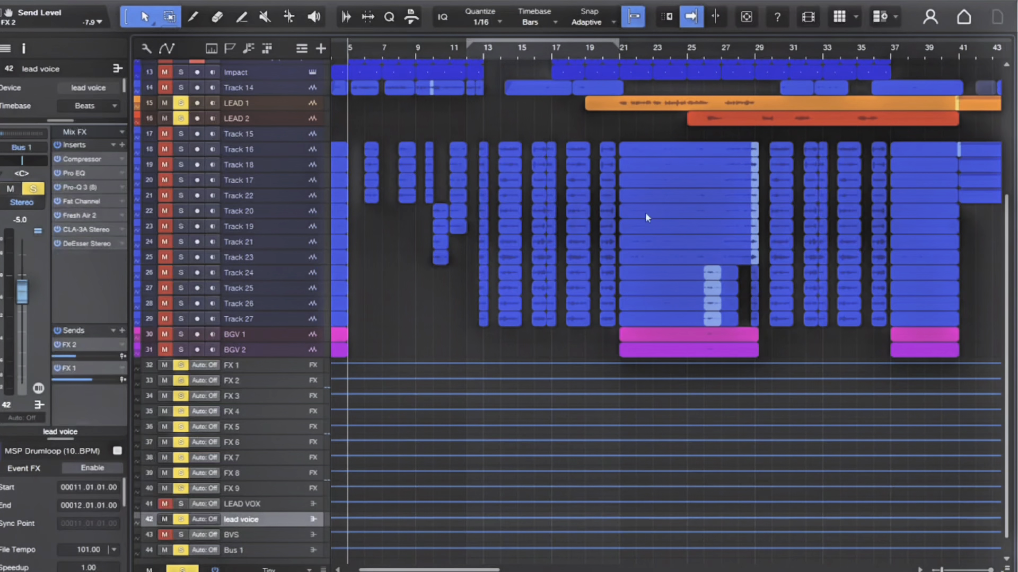
Audition the lead voice bus from just before bar 21 and move the loop range to start near bar 26.
click(614, 53)
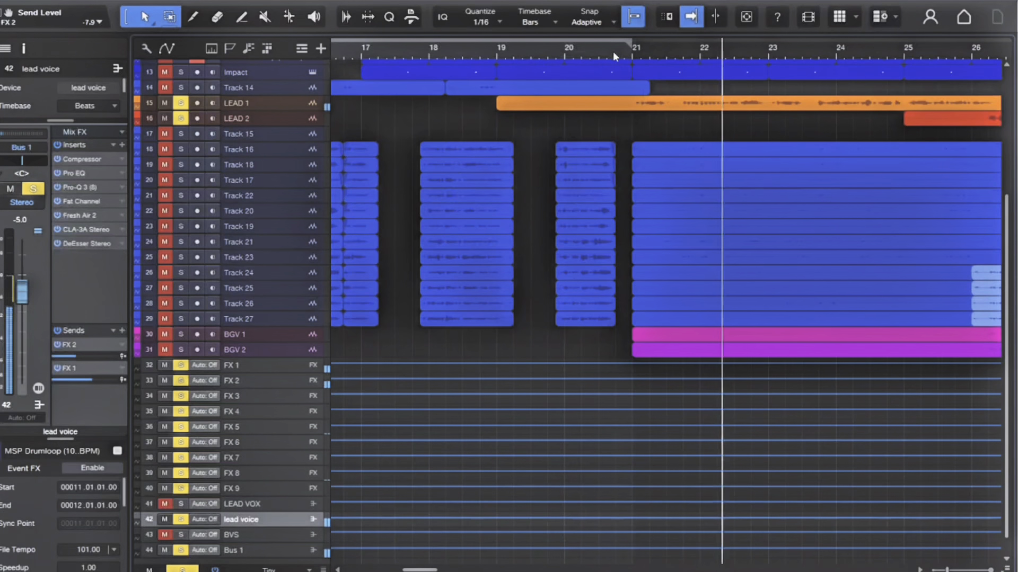
key(w)
key(w)
key(w)
key(e)
key(e)
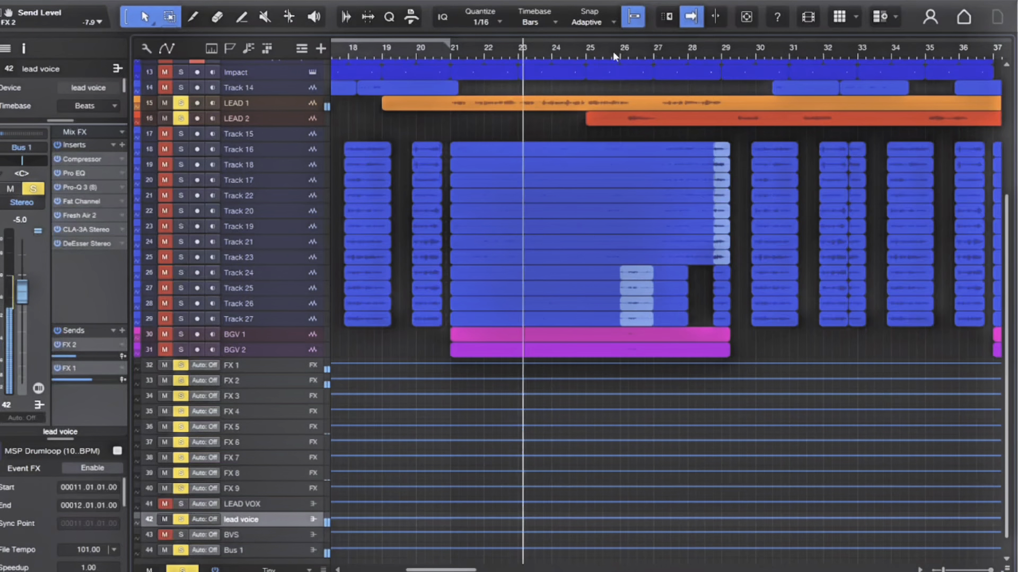
ctrl+click(613, 52)
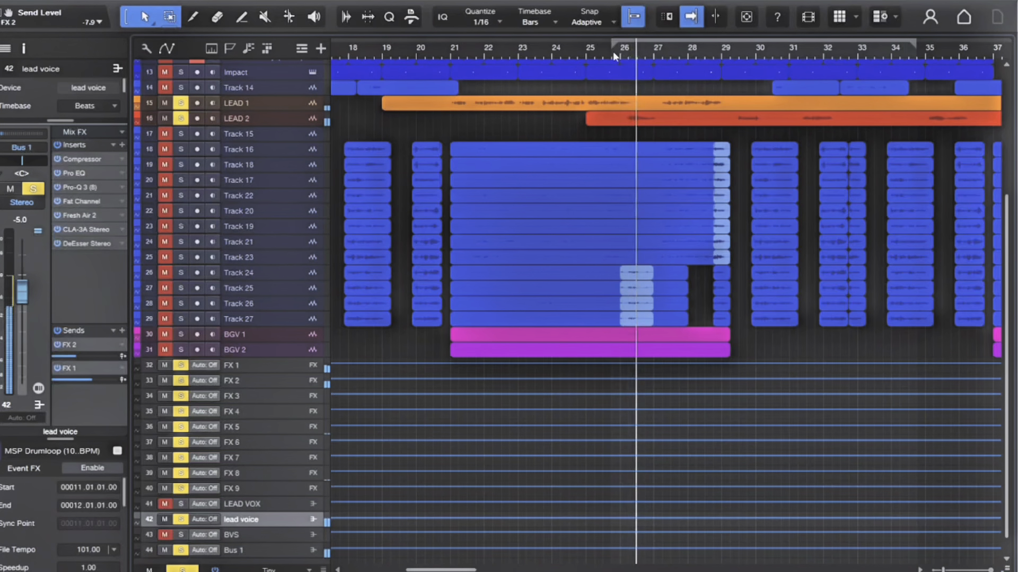
Audition the lead voice bus with its sends bypassed, stop playback, and check the Compressor insert's curve.
key(space)
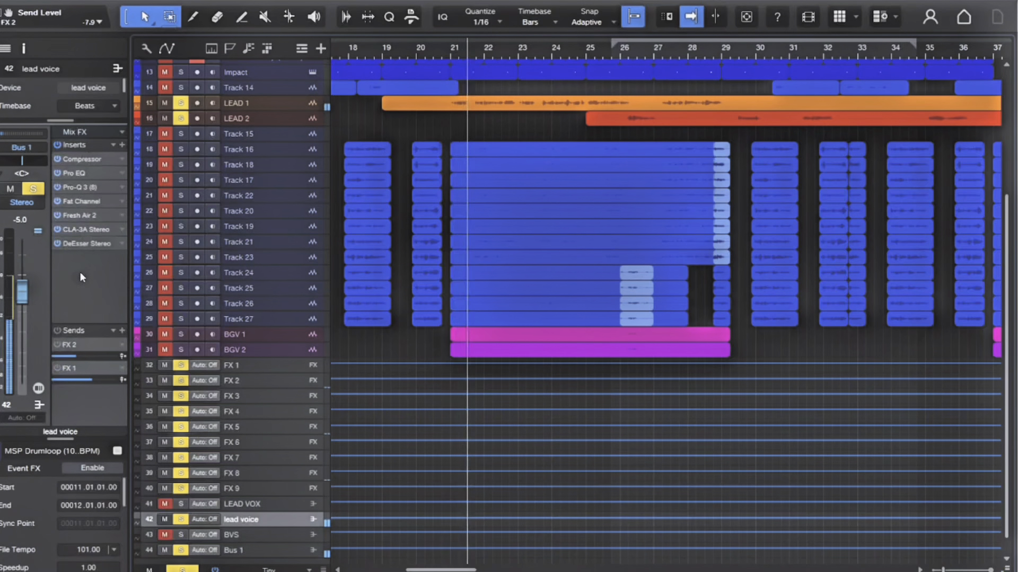
key(space)
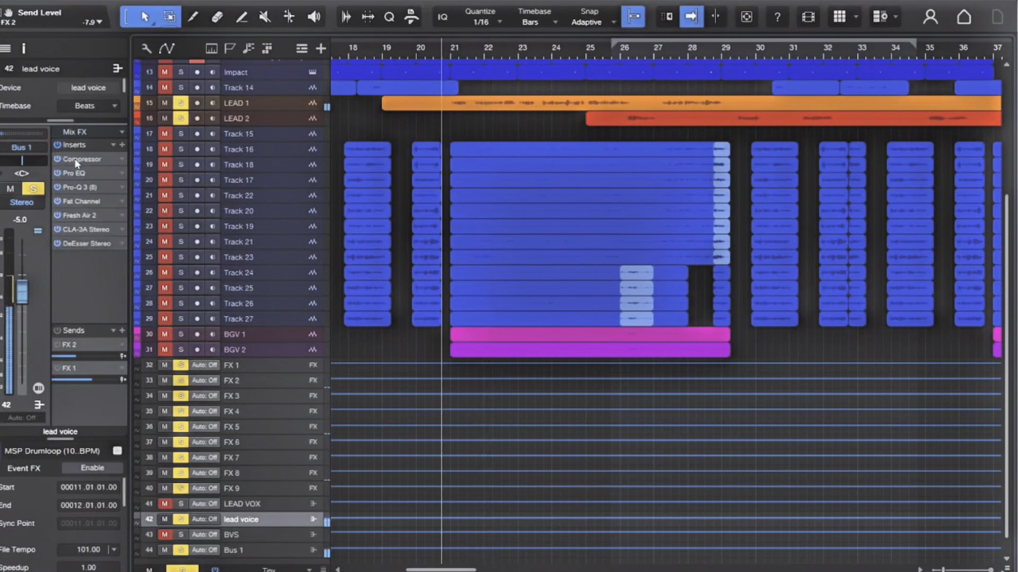
click(77, 163)
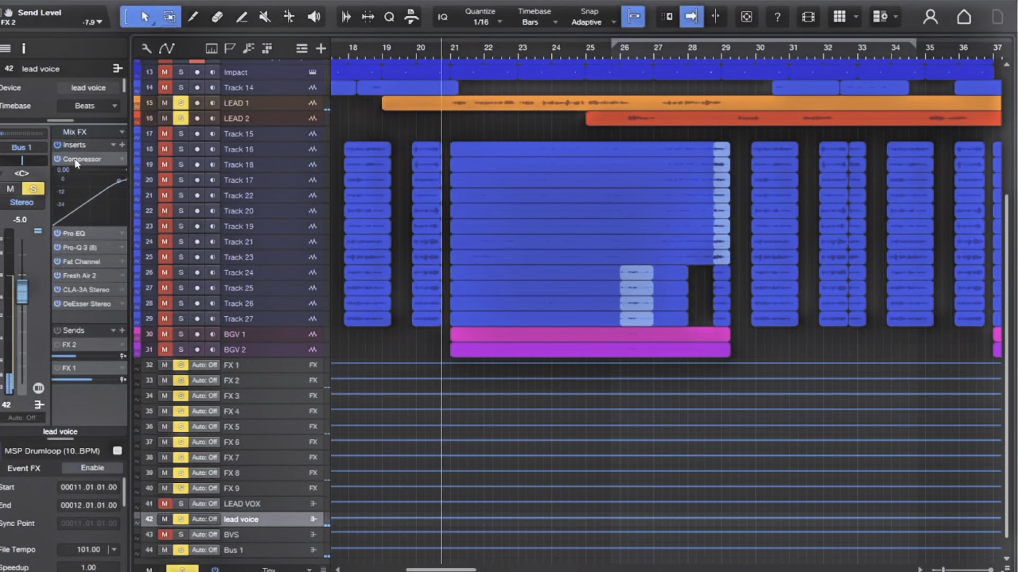
click(76, 159)
click(77, 159)
click(77, 159)
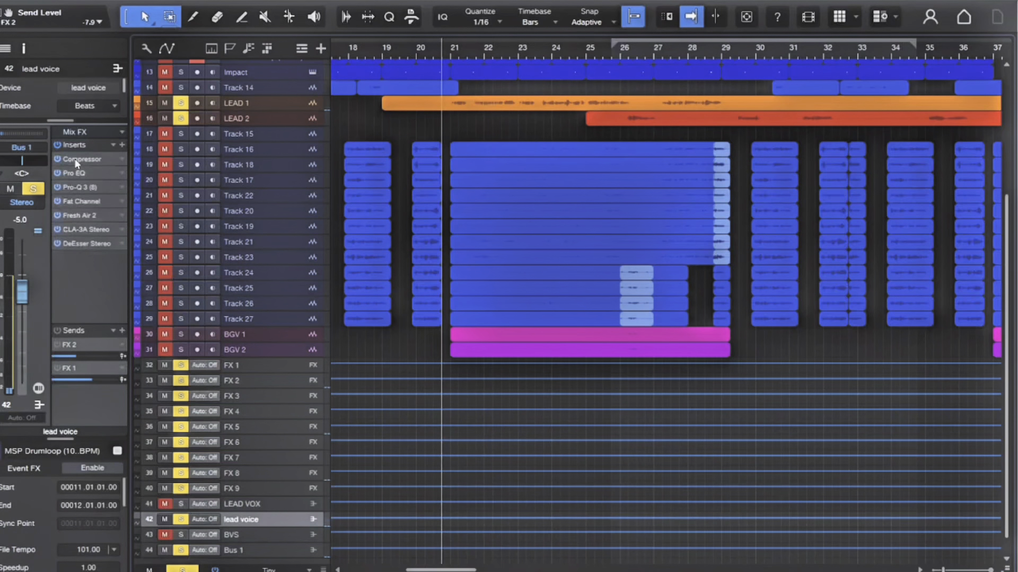
Review the Pro EQ insert on lead voice, toggling its low-cut band off and on, and close the plug-in.
double_click(95, 174)
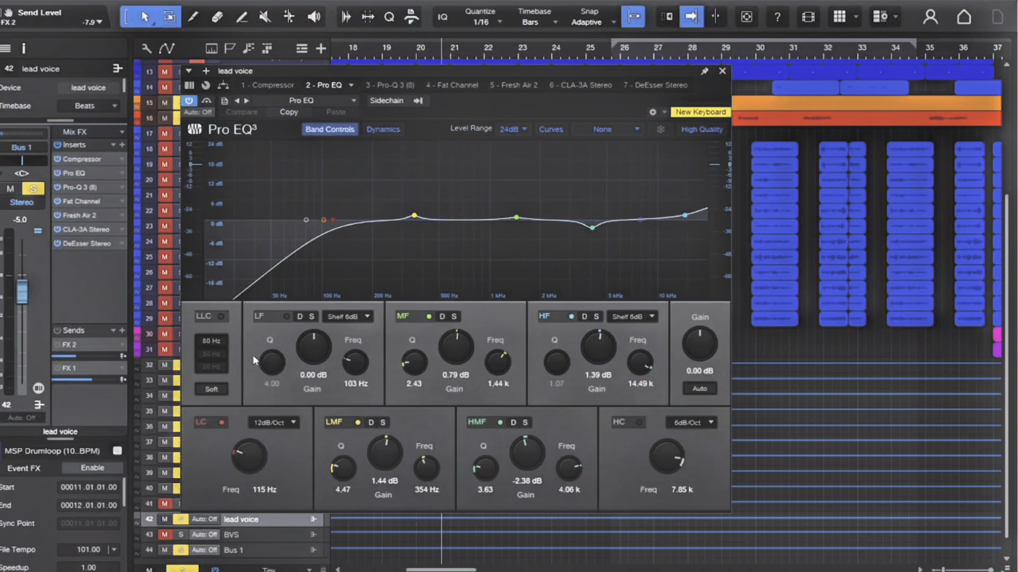
double_click(330, 217)
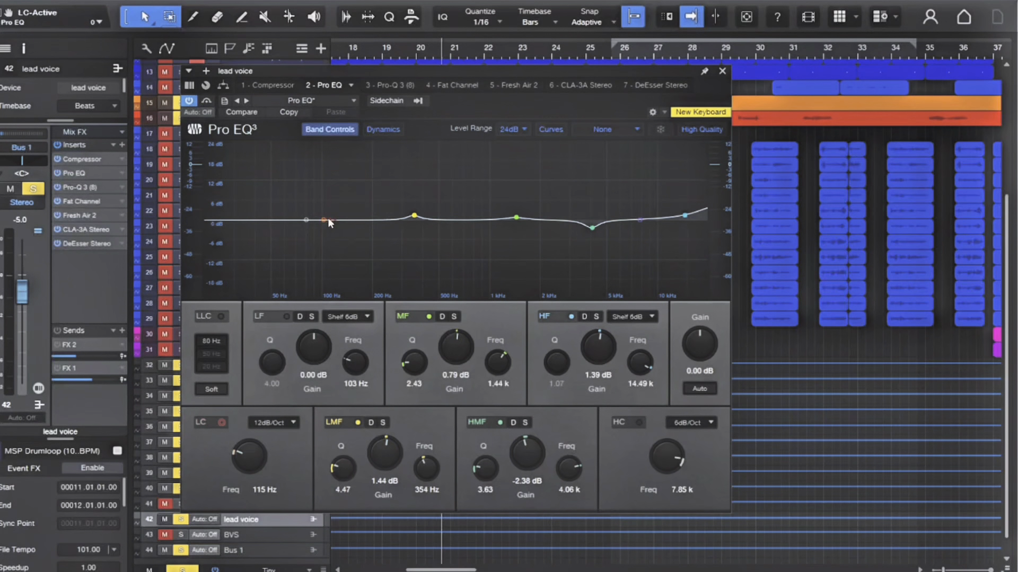
click(221, 422)
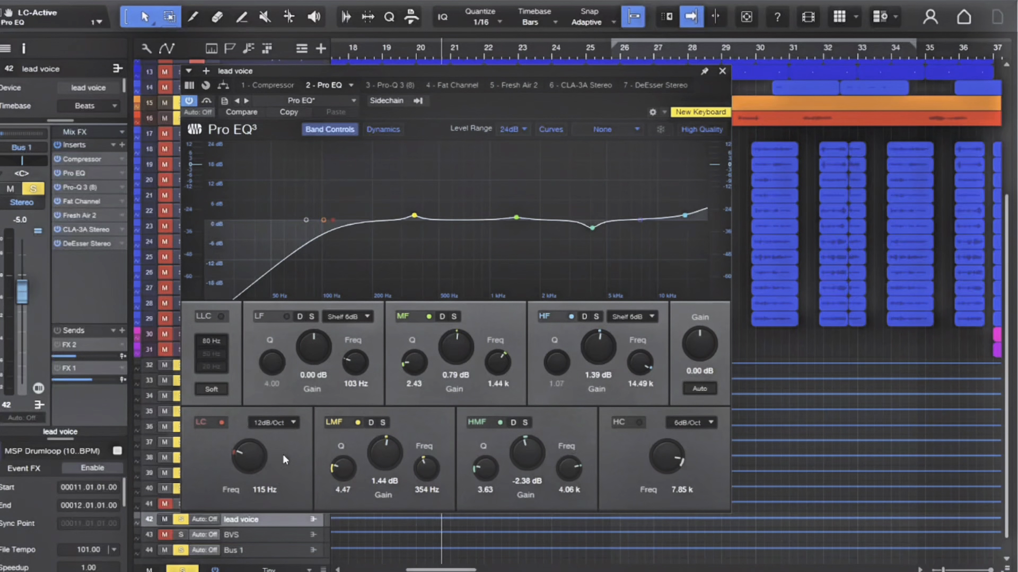
click(722, 70)
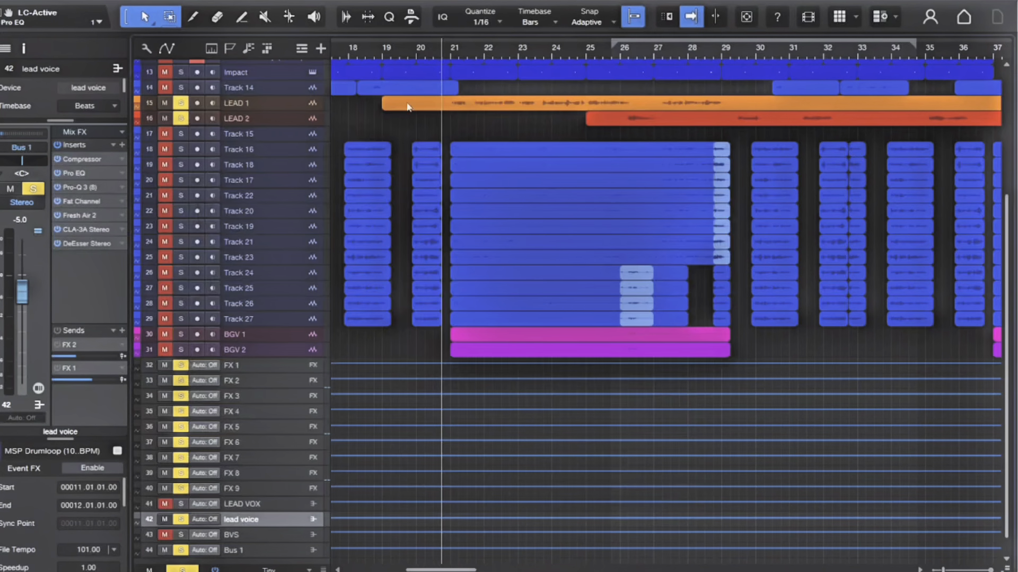
Open the Pro-Q 3 insert on lead voice and audition the vocal while checking its low cut and dips.
double_click(78, 191)
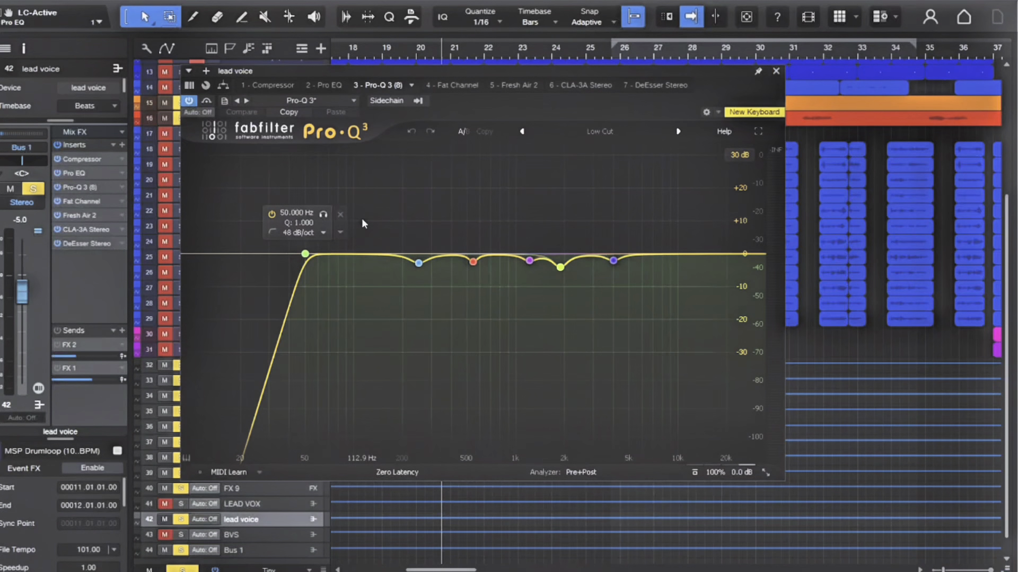
key(space)
key(space)
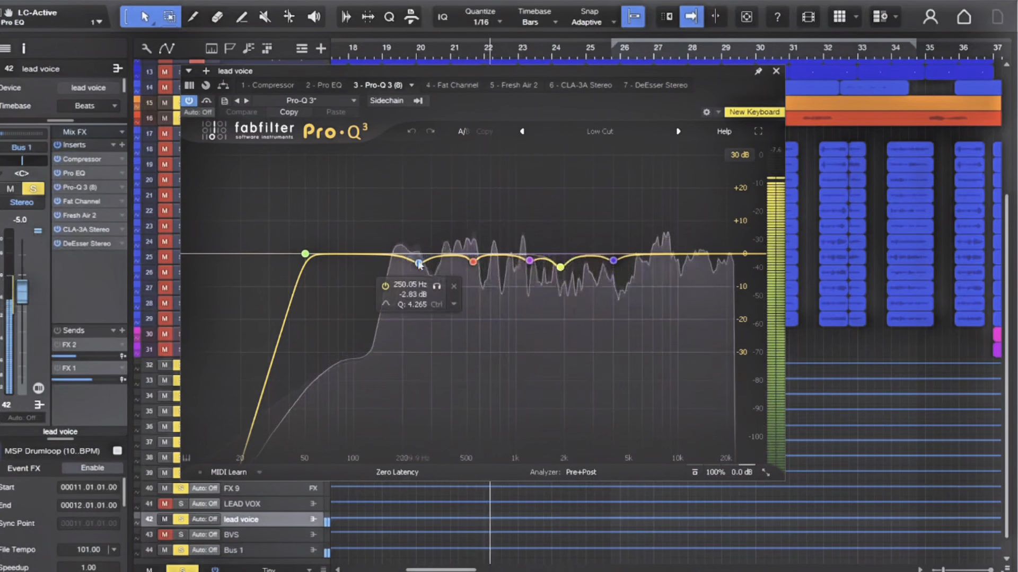
Compare the lead voice playback with Pro-Q 3 bypassed and enabled, close the plug-in, and stop playback.
click(188, 101)
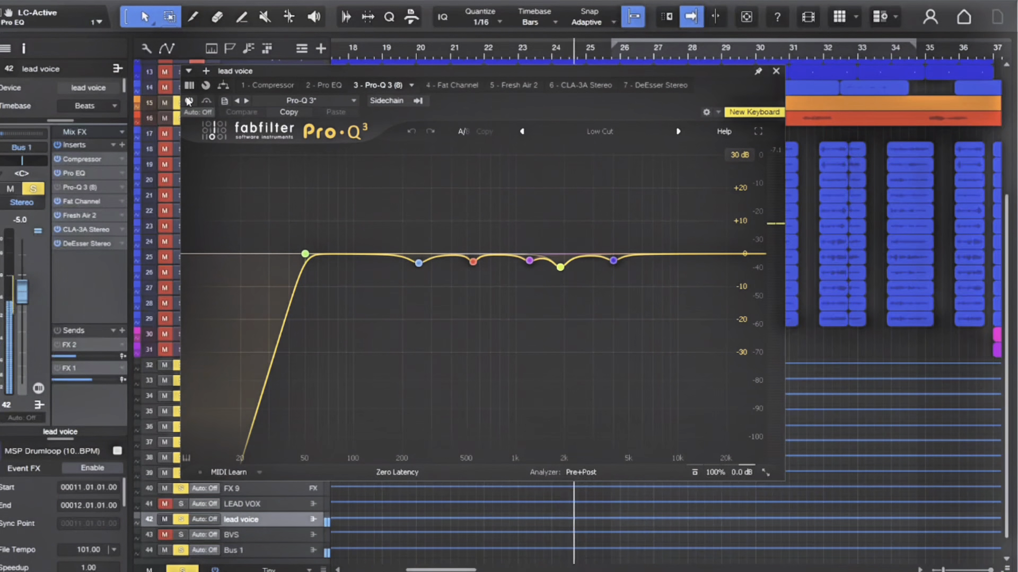
key(space)
click(189, 101)
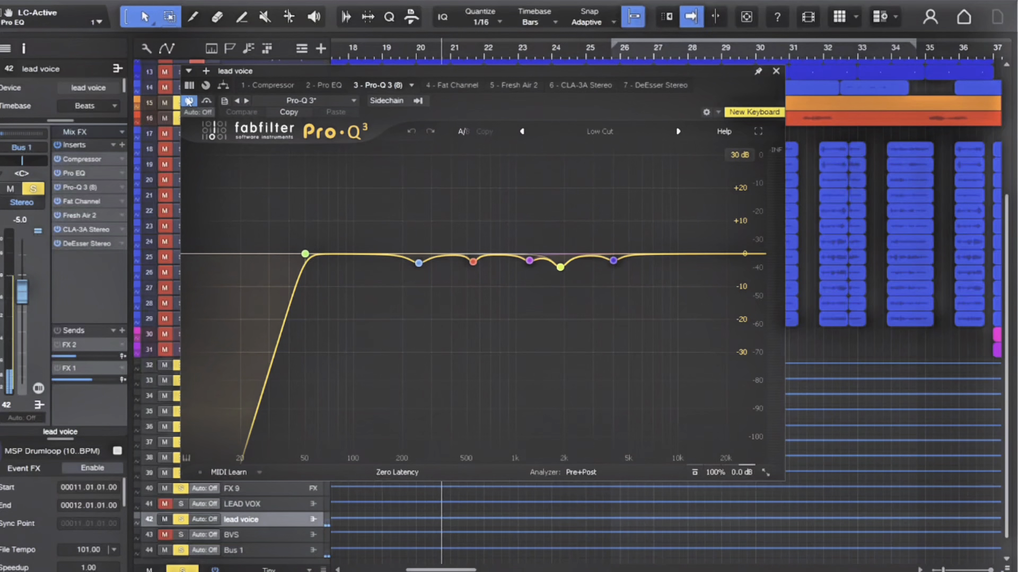
key(space)
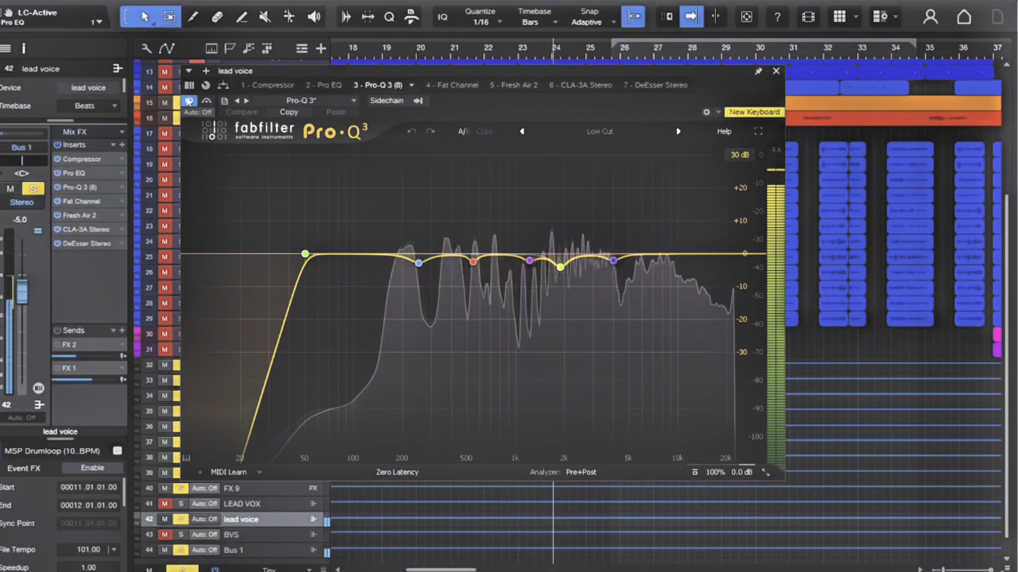
click(775, 71)
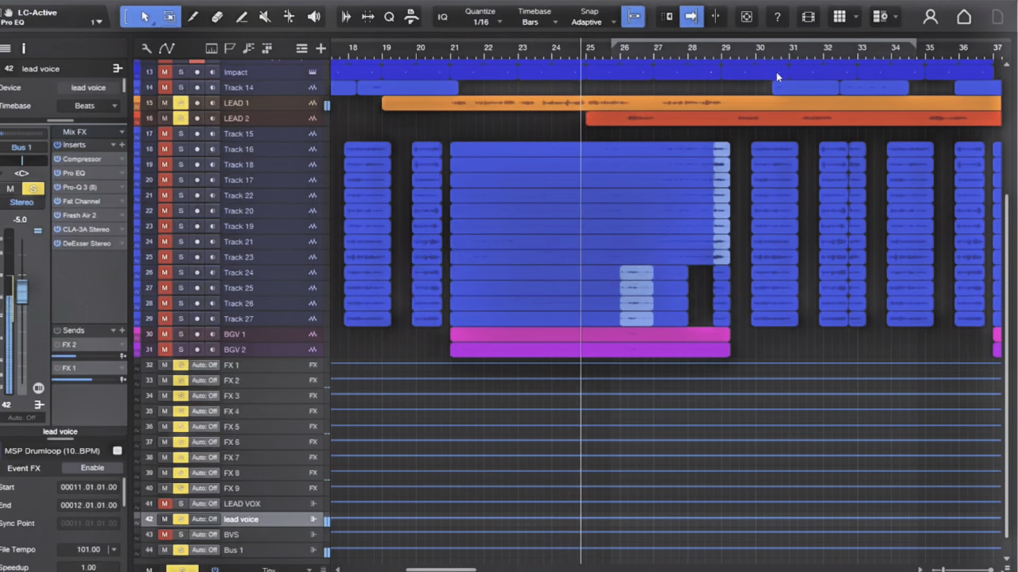
key(space)
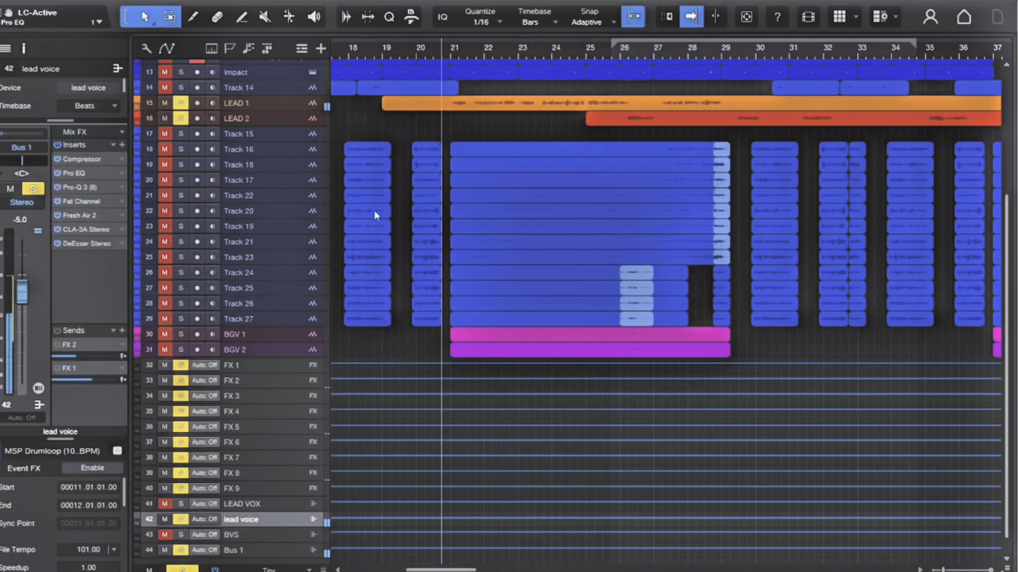
Review the Fat Channel insert's gate, compressor and equalizer bands on lead voice, and close the plug-in.
click(75, 202)
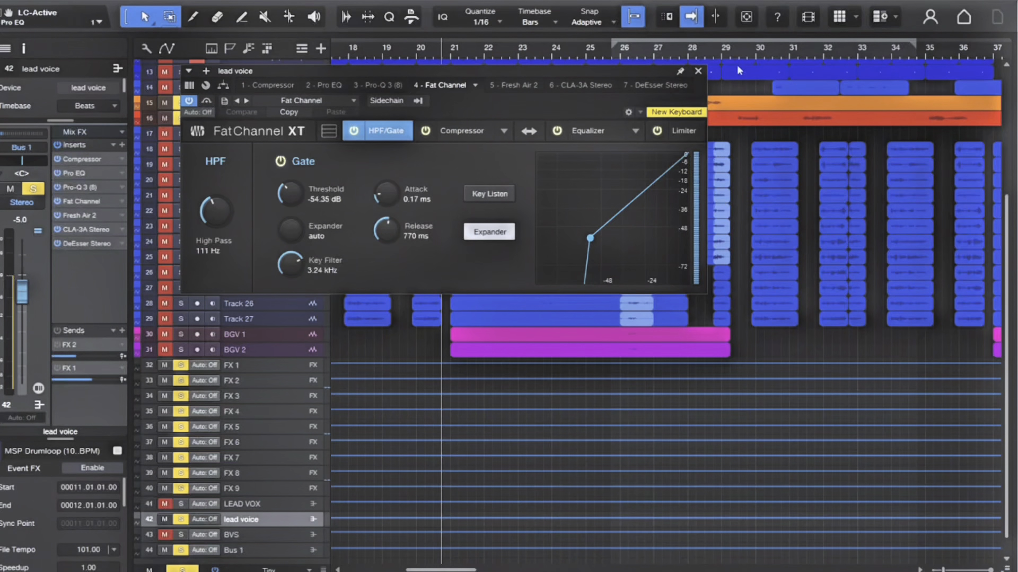
click(461, 130)
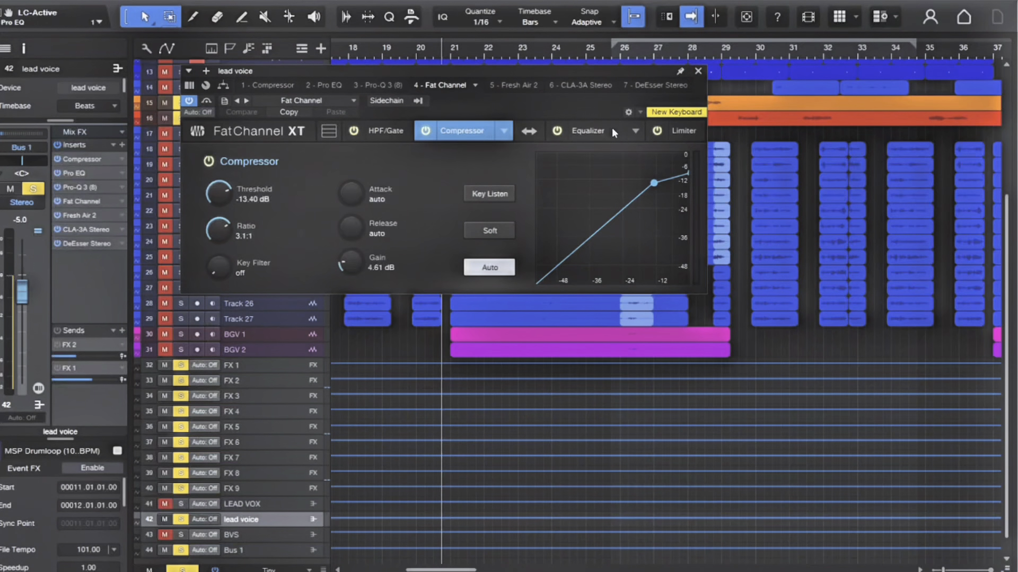
click(588, 130)
click(601, 194)
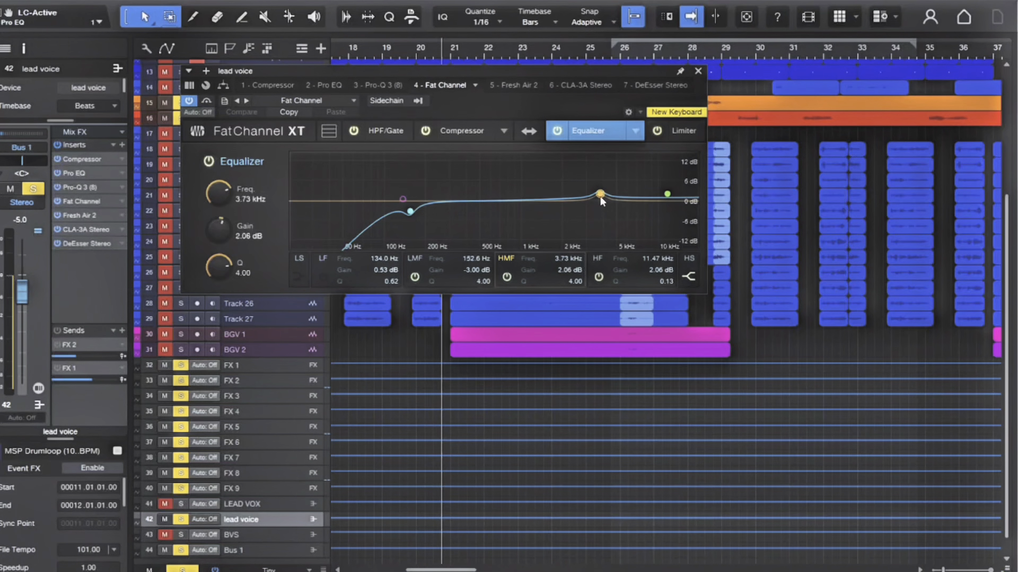
click(667, 194)
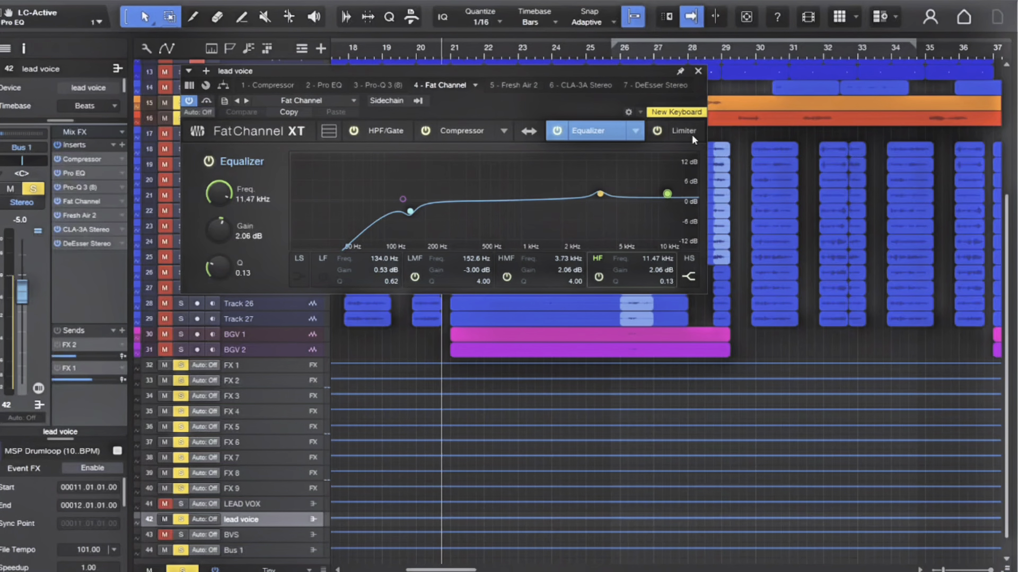
click(697, 71)
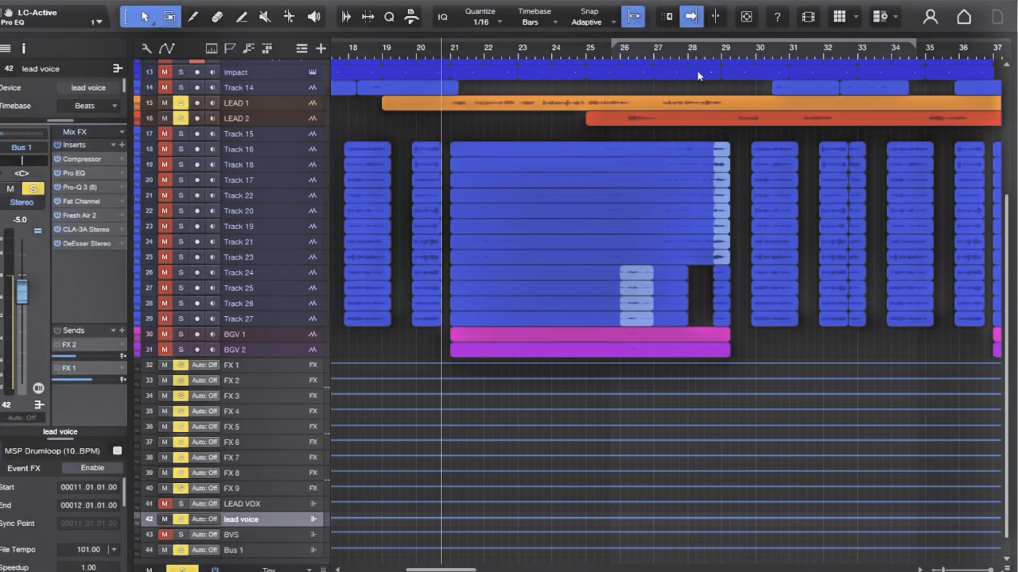
Check the Fresh Air insert's settings on lead voice, close the plug-in, and stop the vocal playback.
click(81, 217)
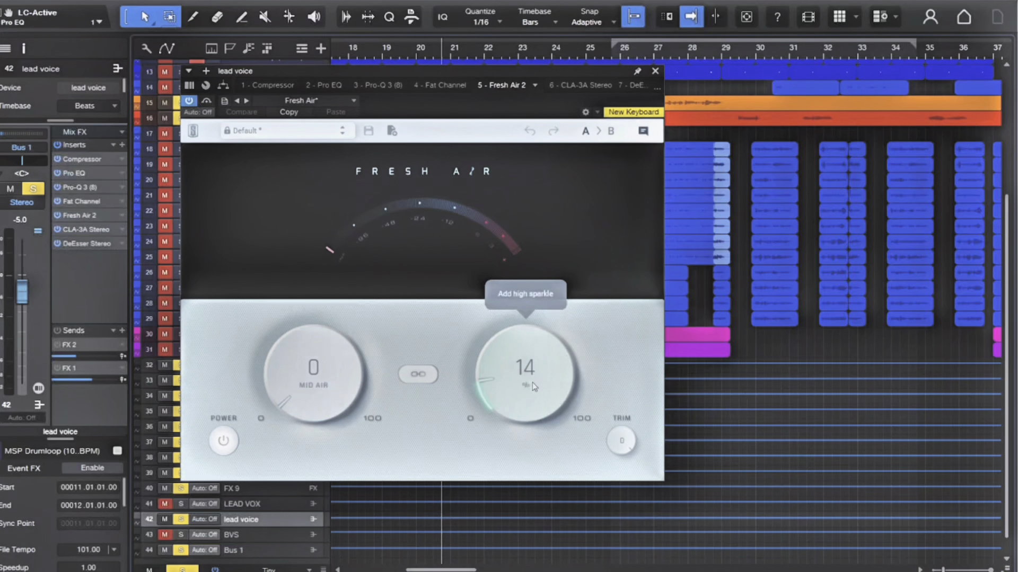
click(655, 72)
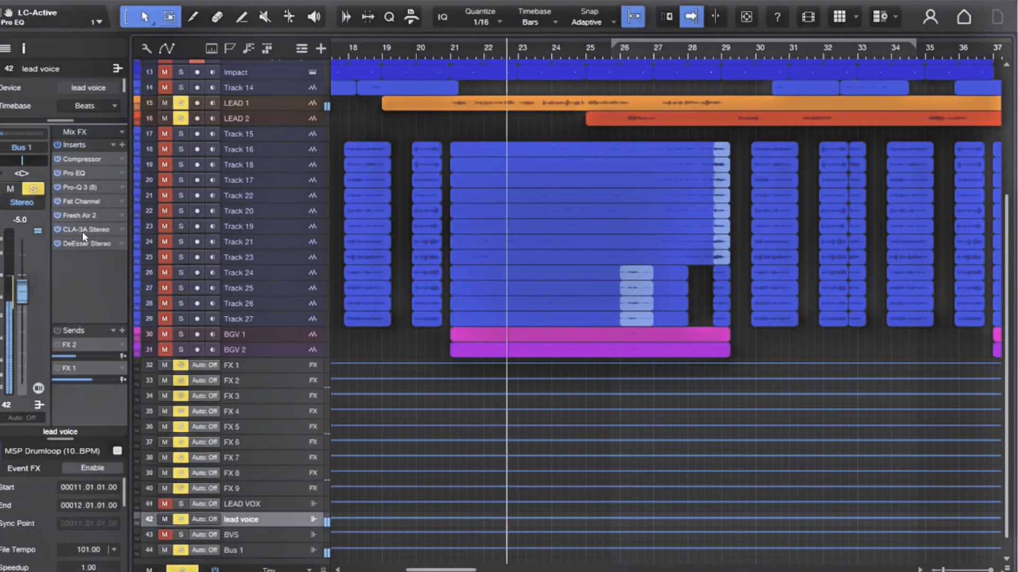
key(space)
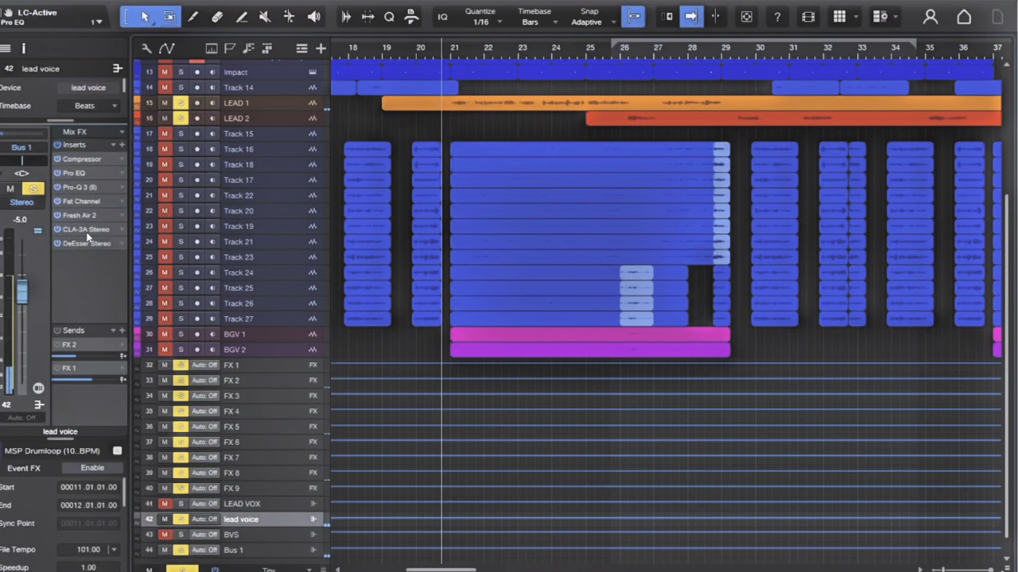
Inspect the CLA-3A Stereo insert's peak reduction and gain on lead voice, and close the plug-in.
click(87, 230)
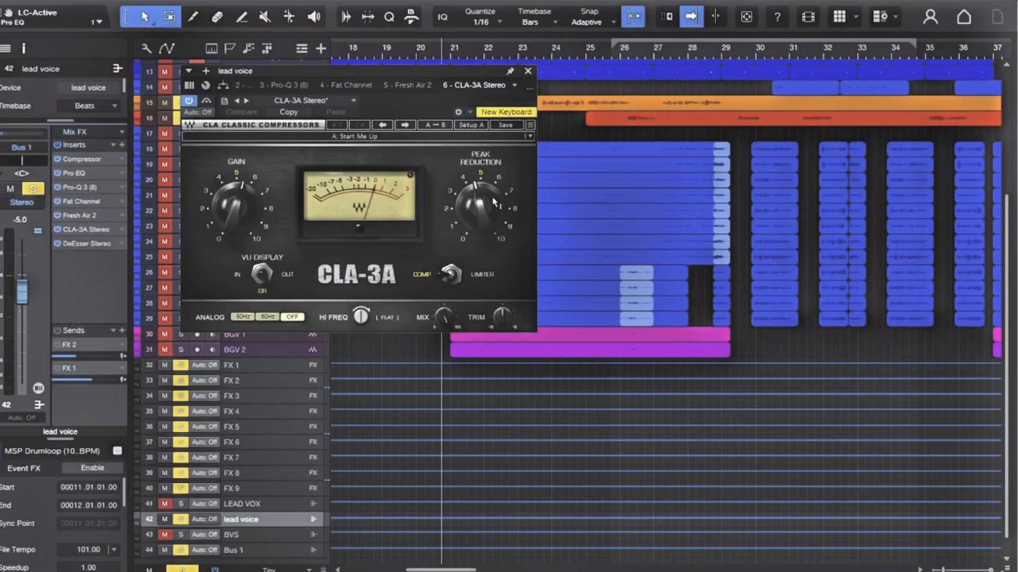
click(477, 206)
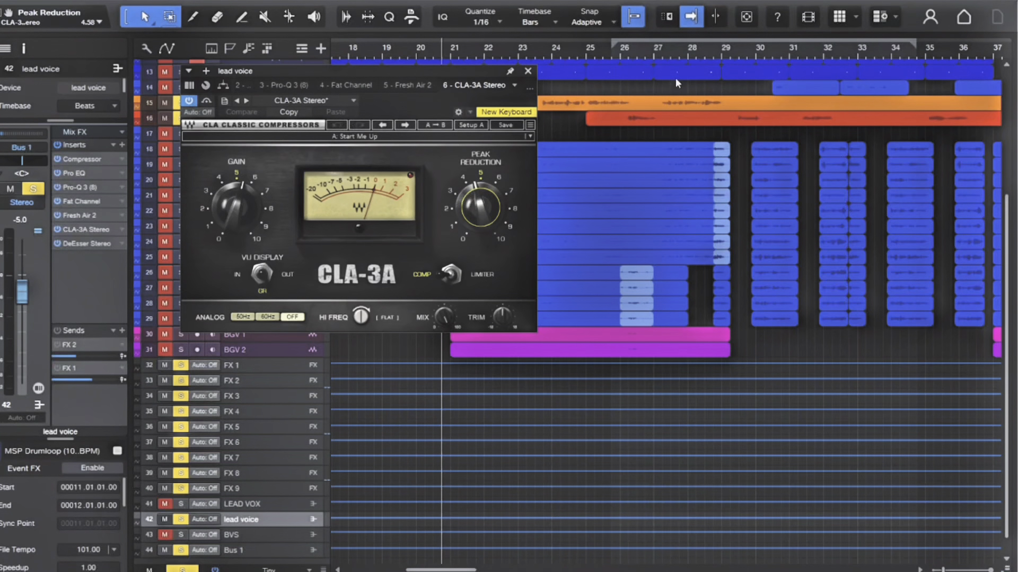
click(241, 211)
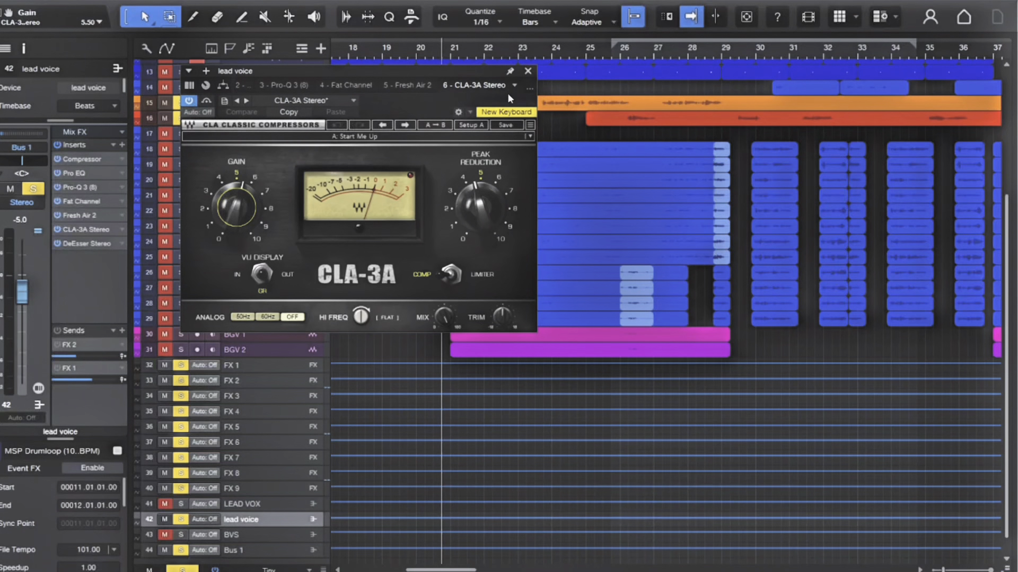
click(527, 72)
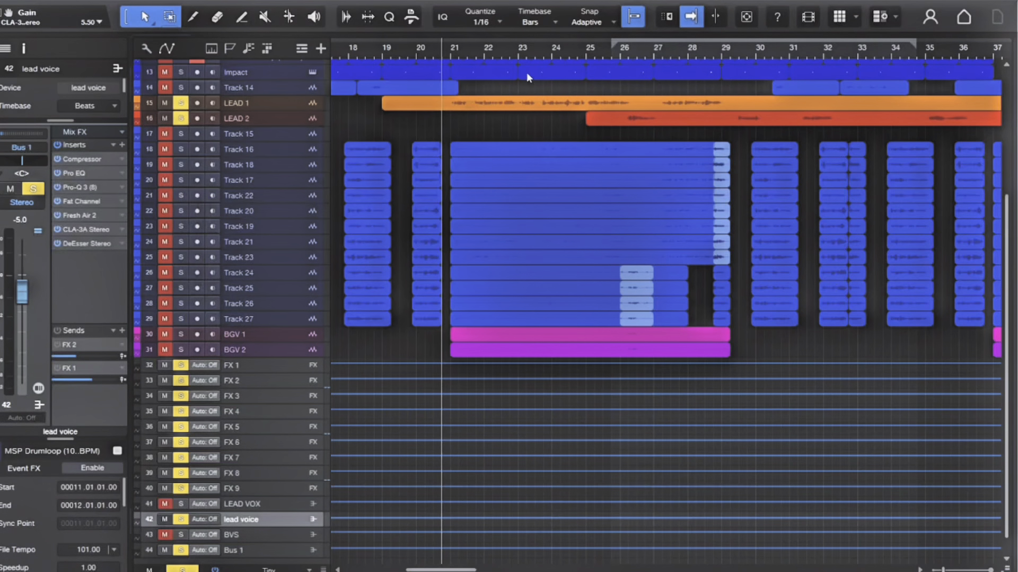
Open the DeEsser Stereo insert on lead voice, look up its Mink Pop Vocal factory preset, and close the plug-in.
click(78, 244)
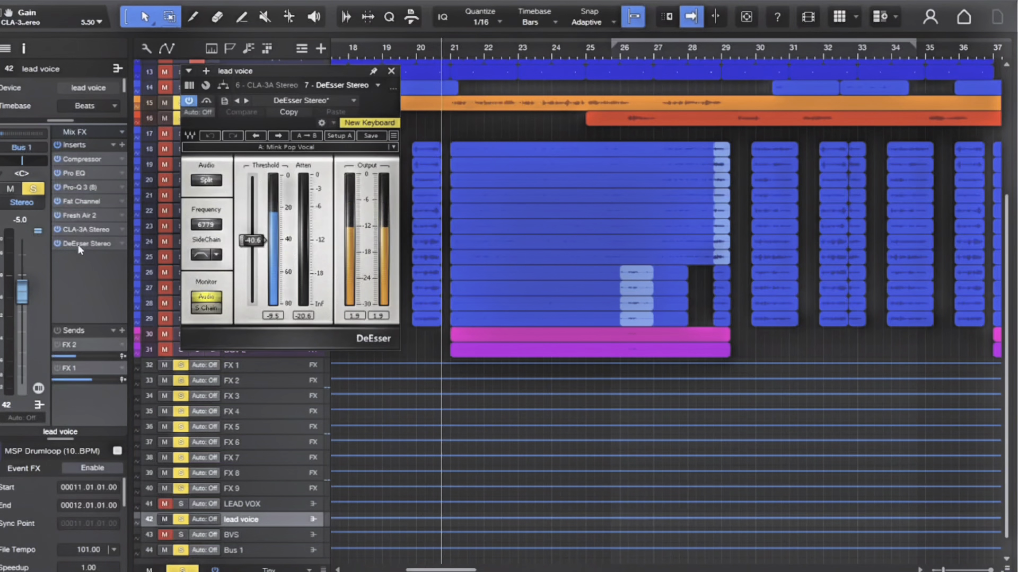
click(393, 148)
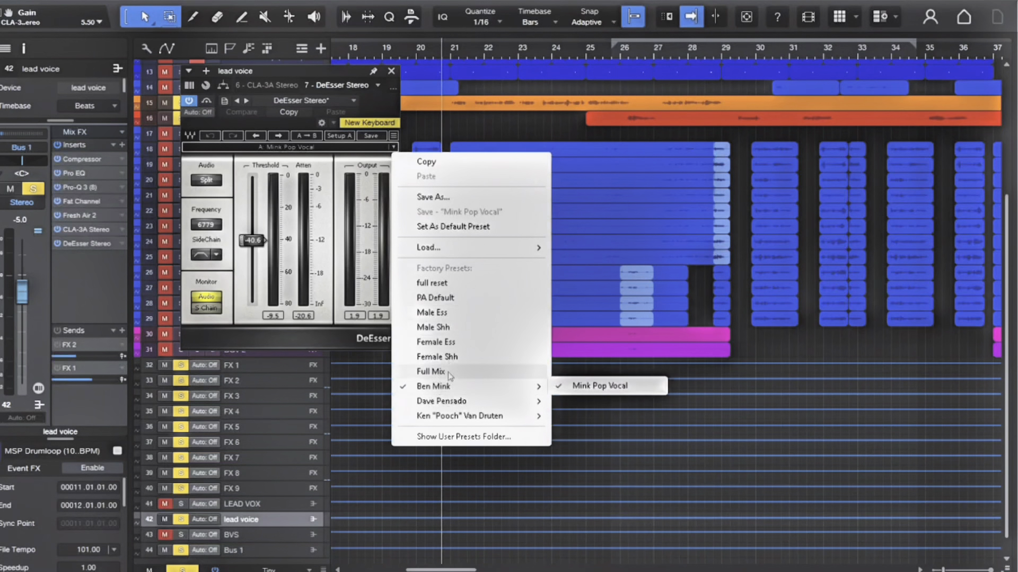
mouse_move(454, 388)
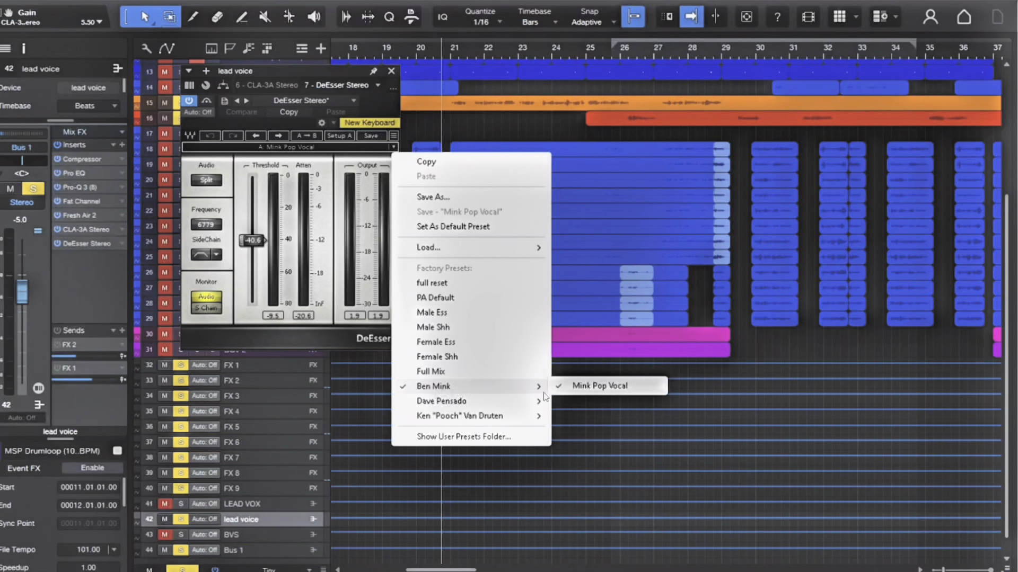
click(341, 338)
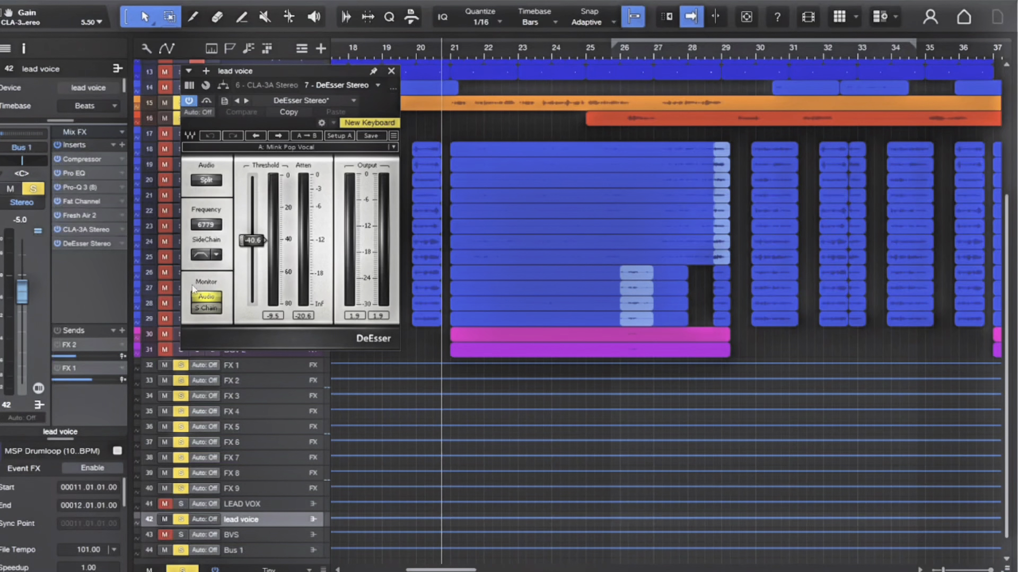
click(391, 71)
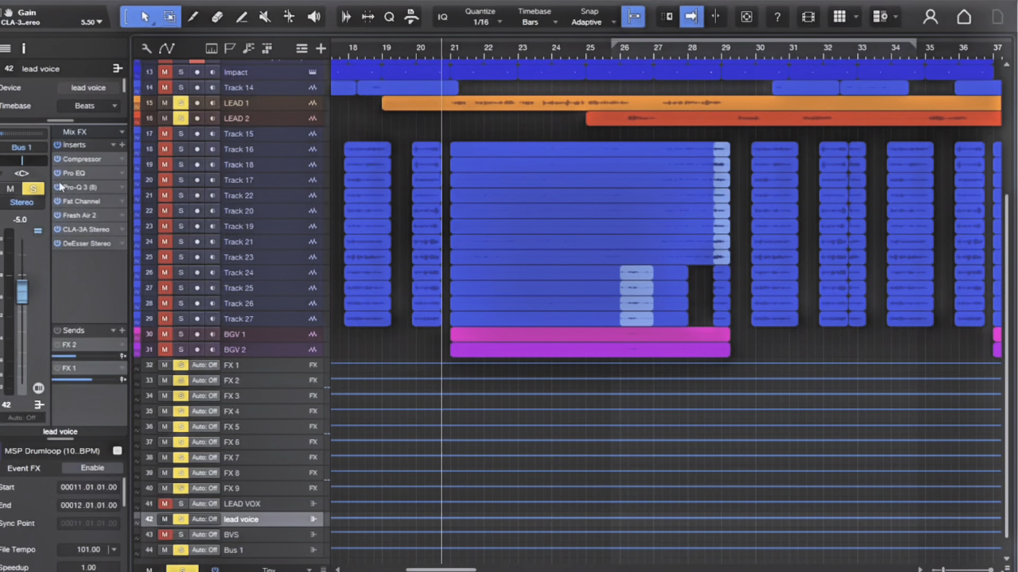
Bypass all inserts on lead voice, audition the unprocessed vocal, and stop playback.
click(58, 144)
key(space)
key(e)
key(e)
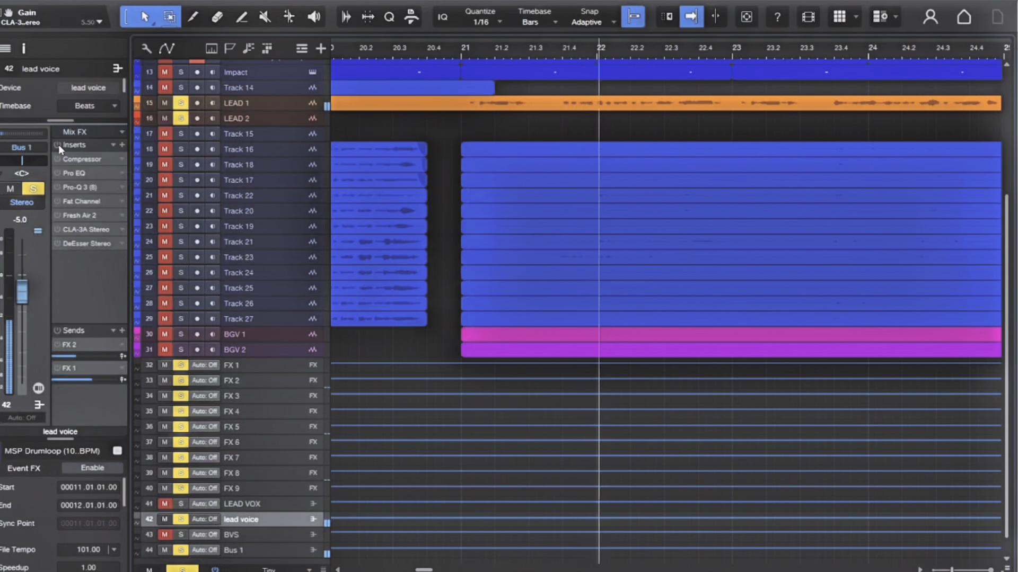
key(w)
key(w)
key(w)
key(e)
key(e)
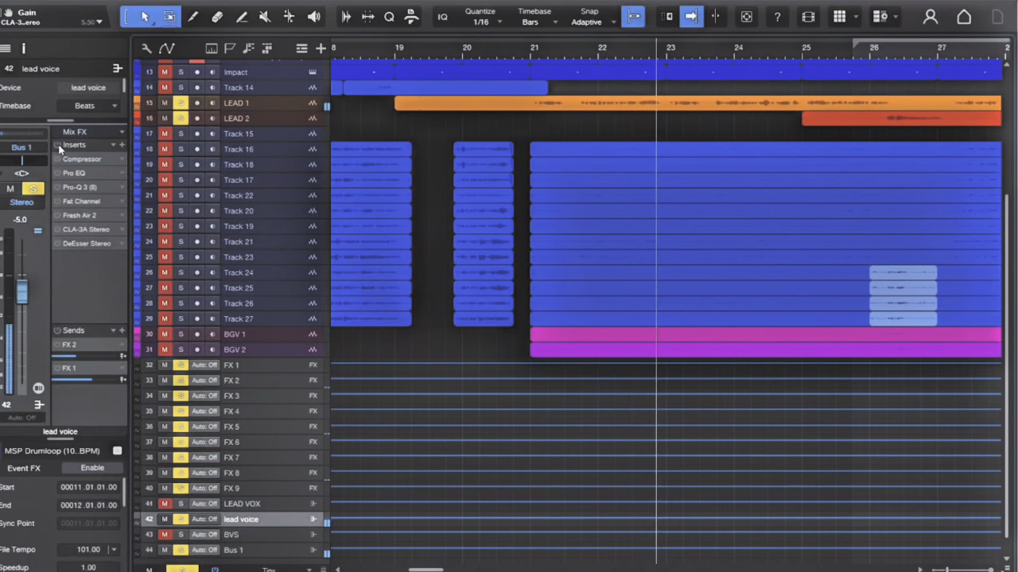
key(w)
key(w)
key(w)
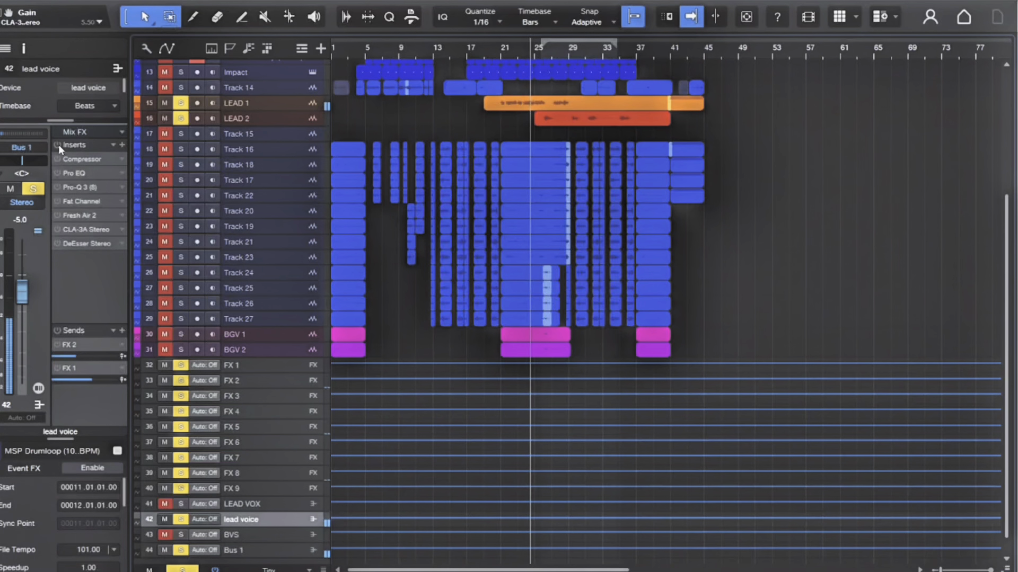
key(space)
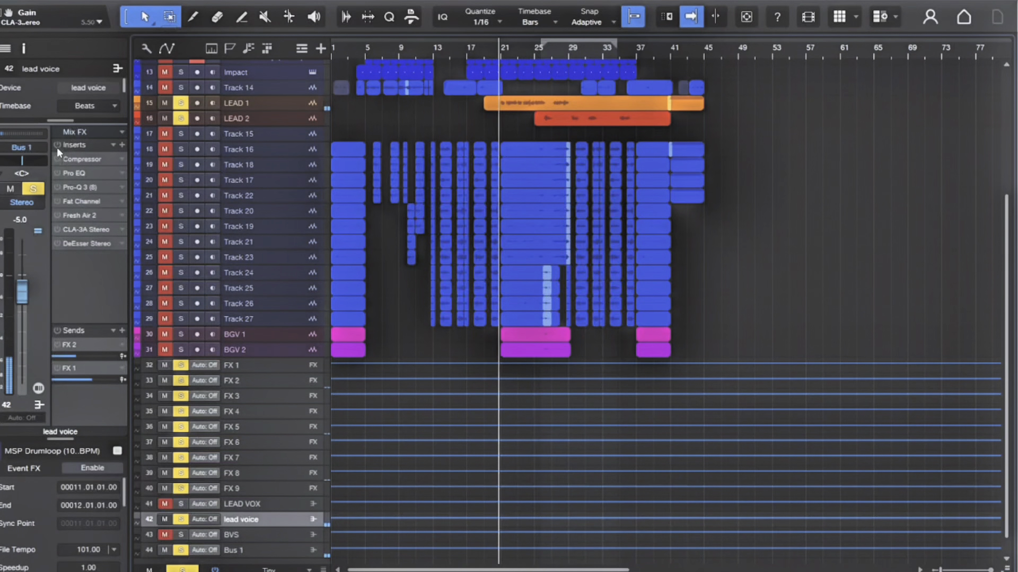
Re-enable all inserts on lead voice, audition the processed vocal for comparison, and stop playback.
click(57, 144)
key(space)
key(e)
key(e)
key(e)
key(e)
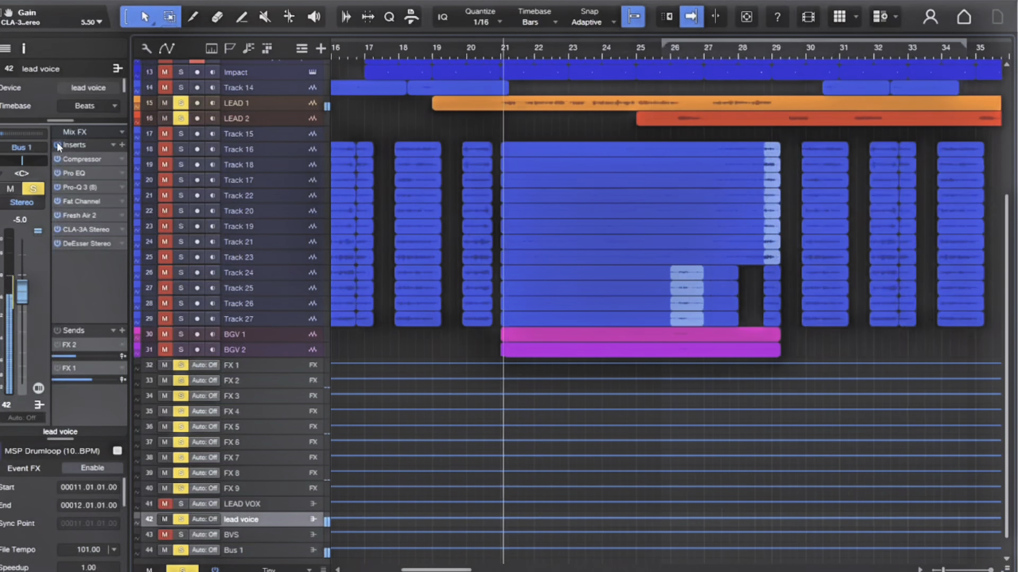
key(w)
key(w)
key(w)
key(w)
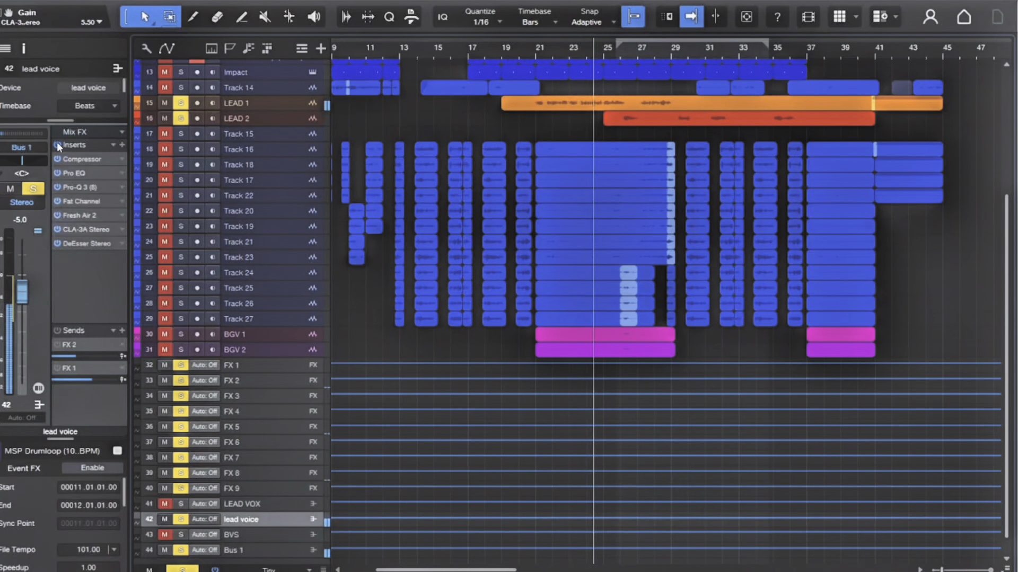
key(space)
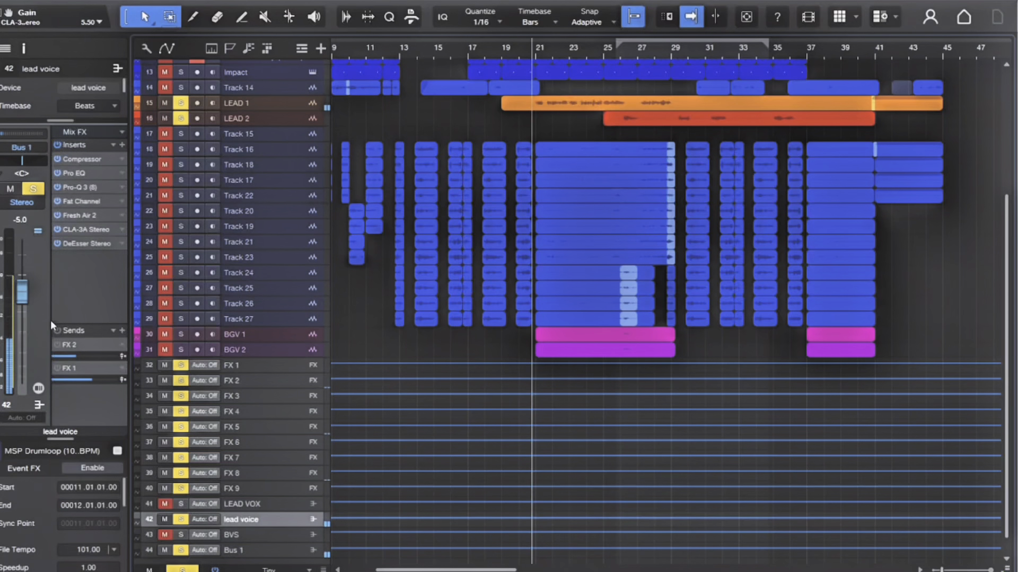
Enable the sends on lead voice, audition the vocal with FX 1 and FX 2, and stop playback.
click(59, 331)
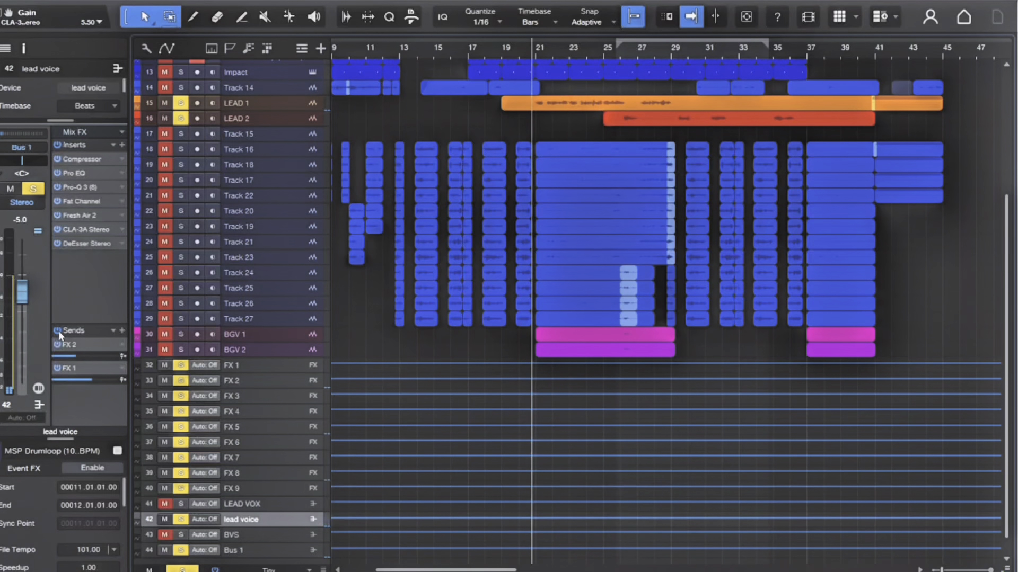
key(space)
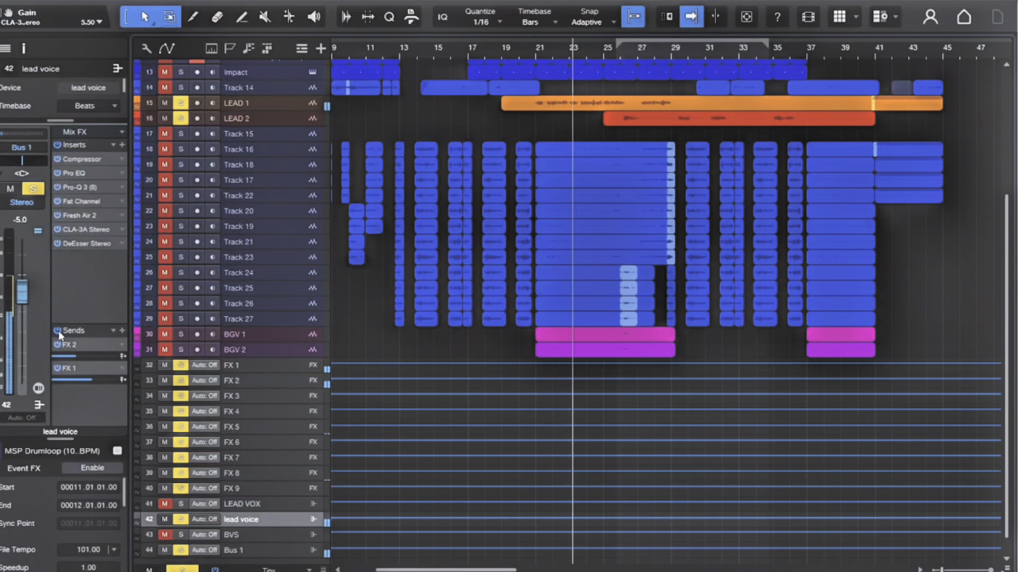
key(space)
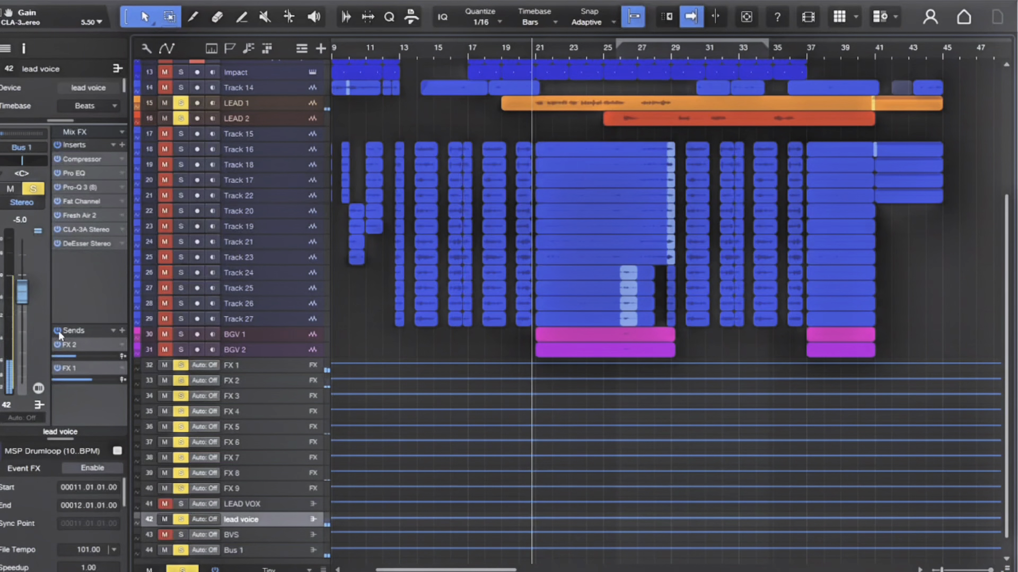
Review the CLA-76 compressor on the FX 2 send, close it, and audition lead voice with the FX 1 send muted.
click(84, 343)
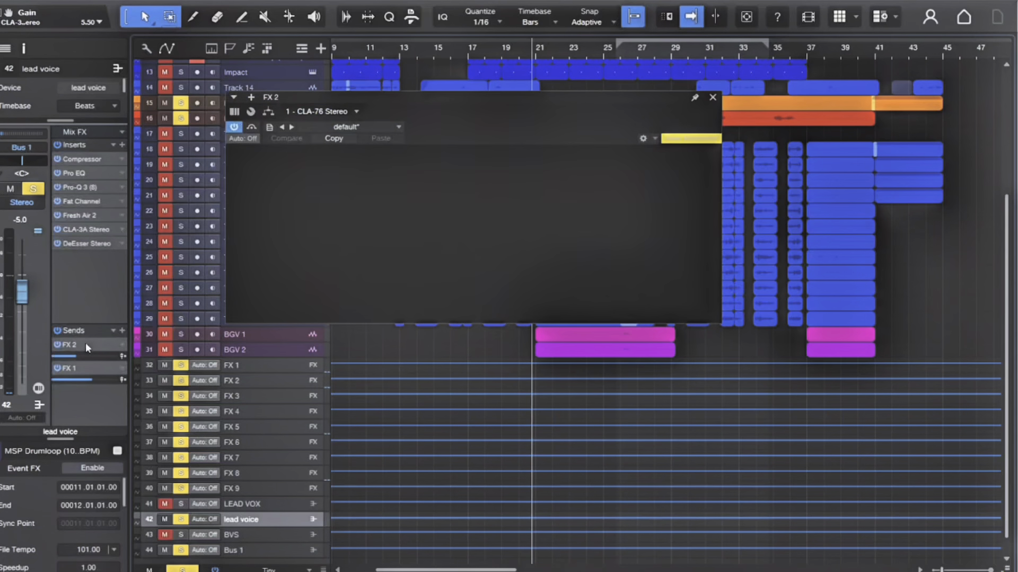
click(712, 98)
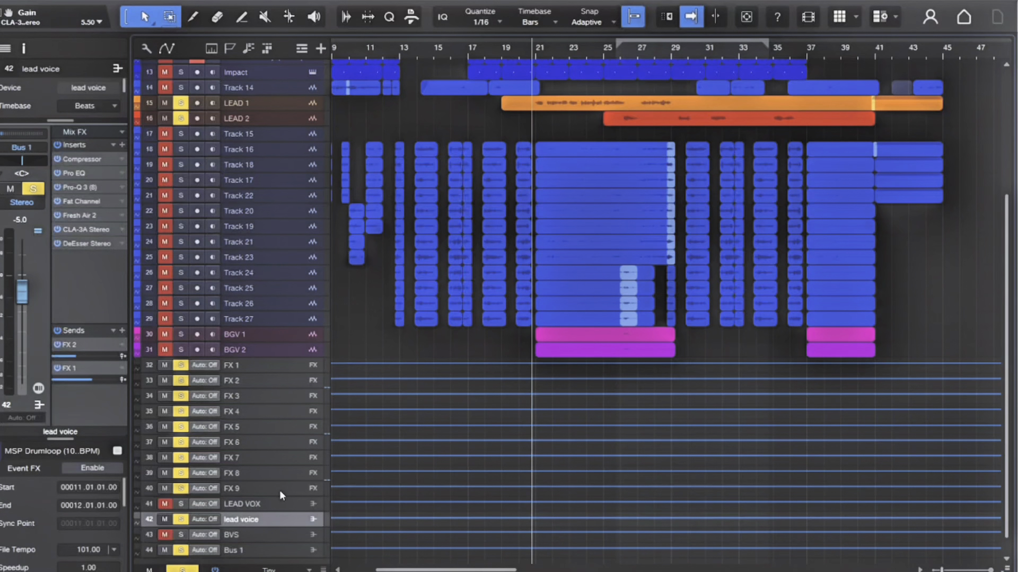
double_click(78, 345)
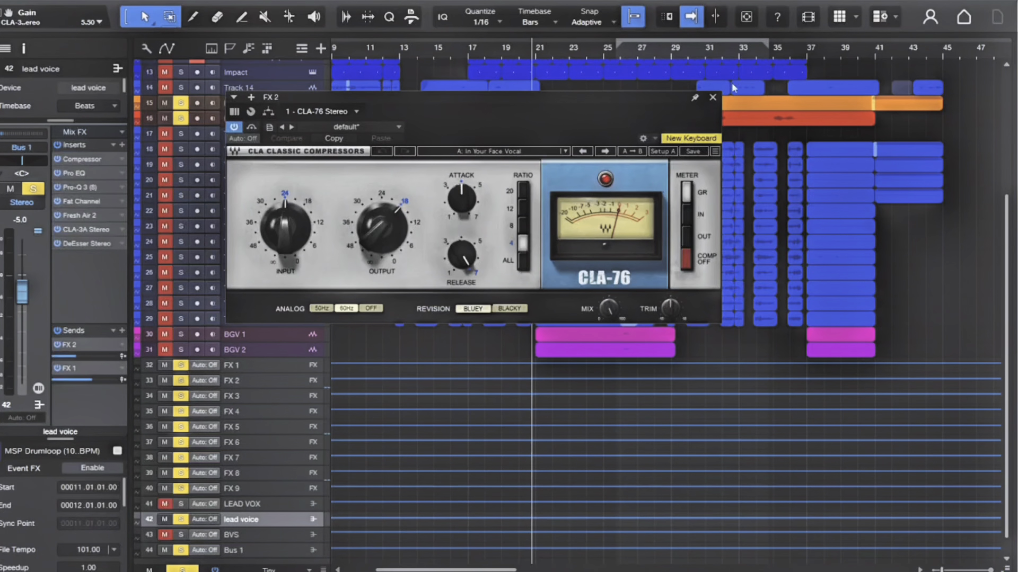
click(713, 98)
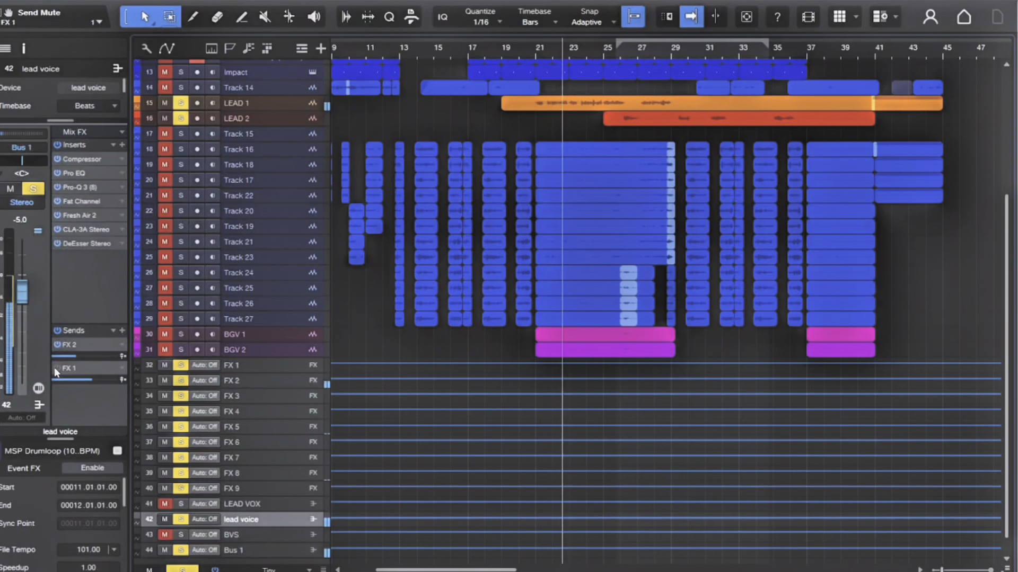
key(space)
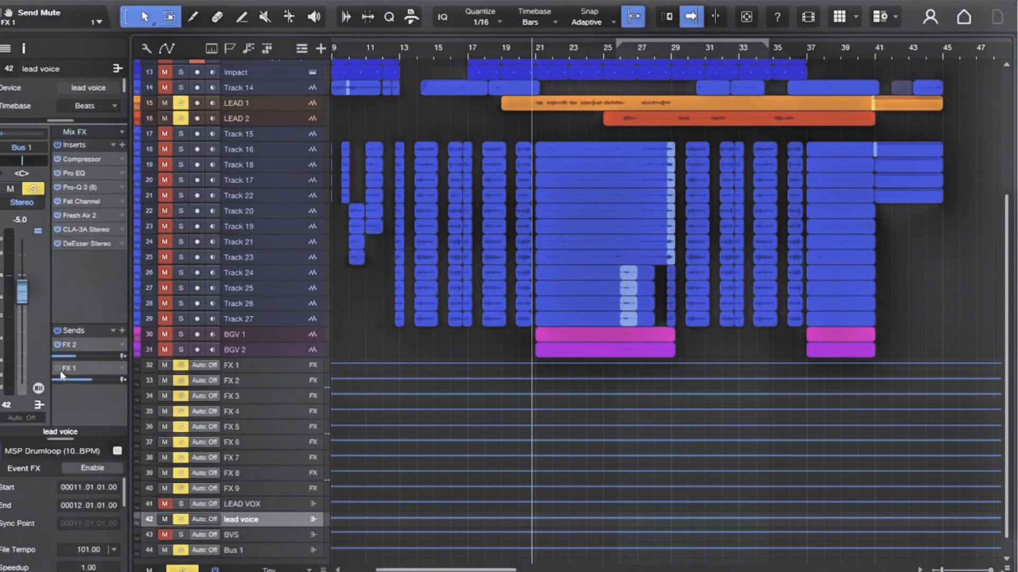
Re-enable the FX 1 send on lead voice, review its Pro-R reverb knobs and EQ curve, and close the plug-in.
click(73, 367)
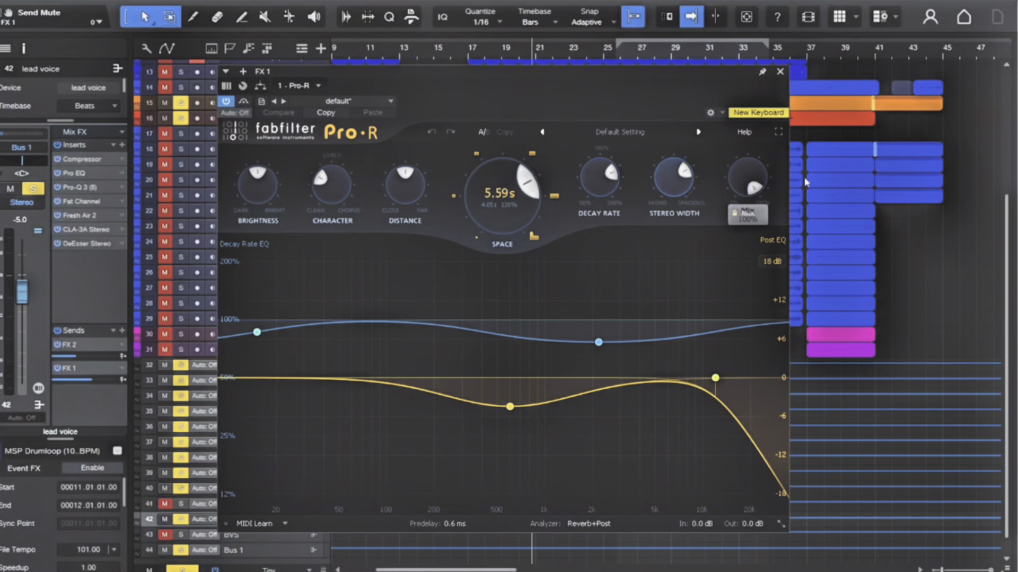
mouse_move(755, 185)
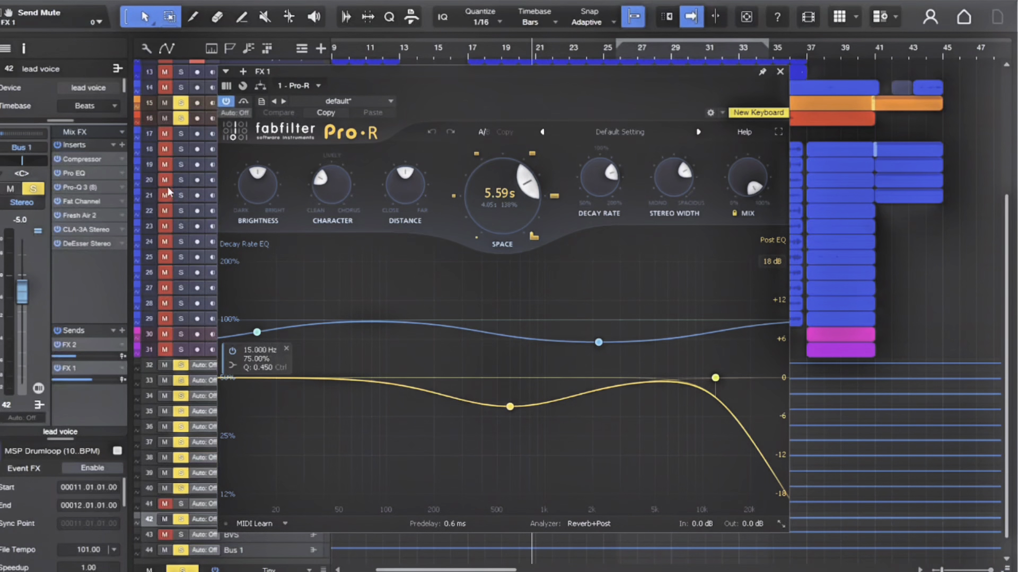
mouse_move(262, 190)
mouse_move(342, 190)
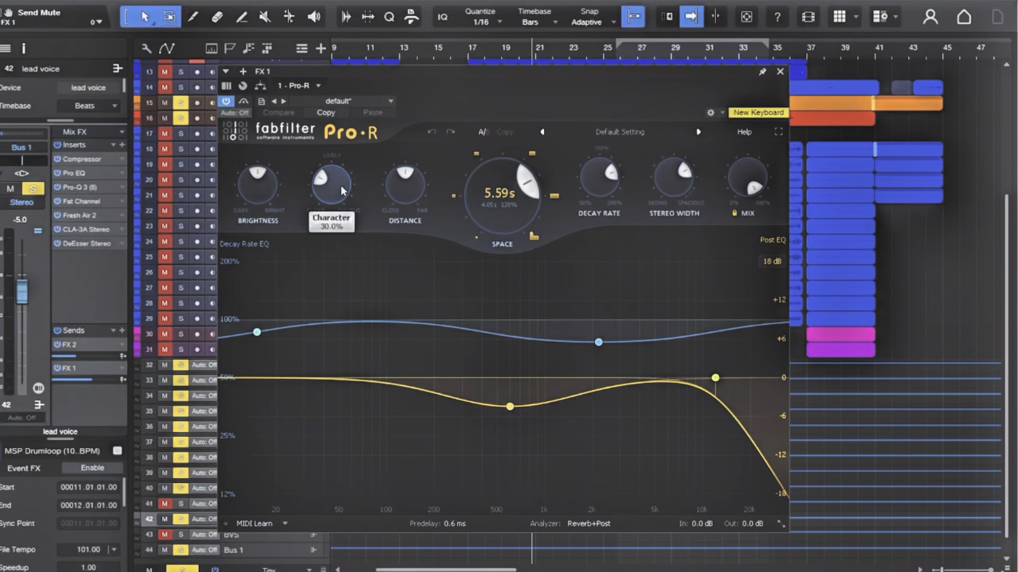
mouse_move(416, 176)
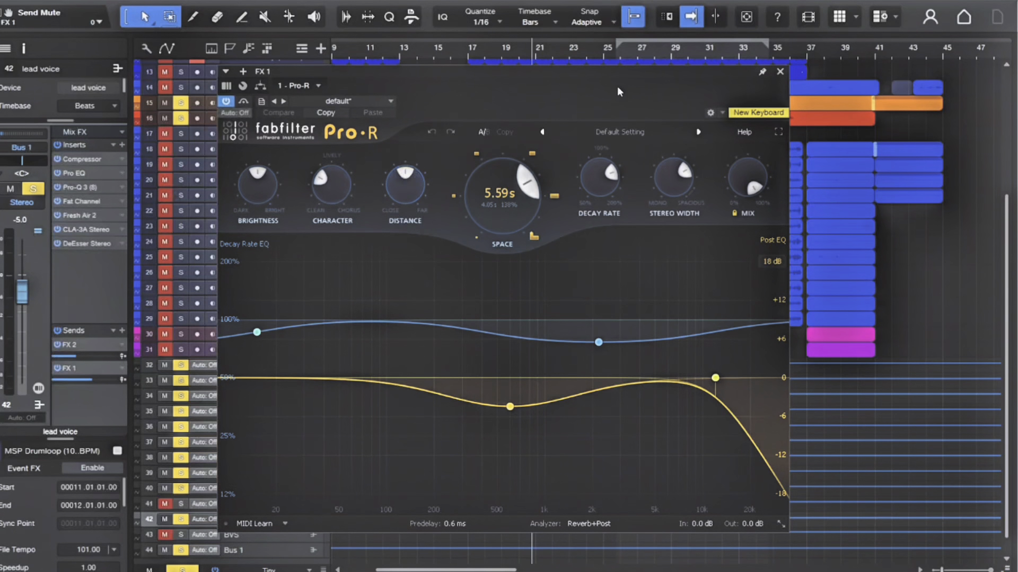
mouse_move(747, 326)
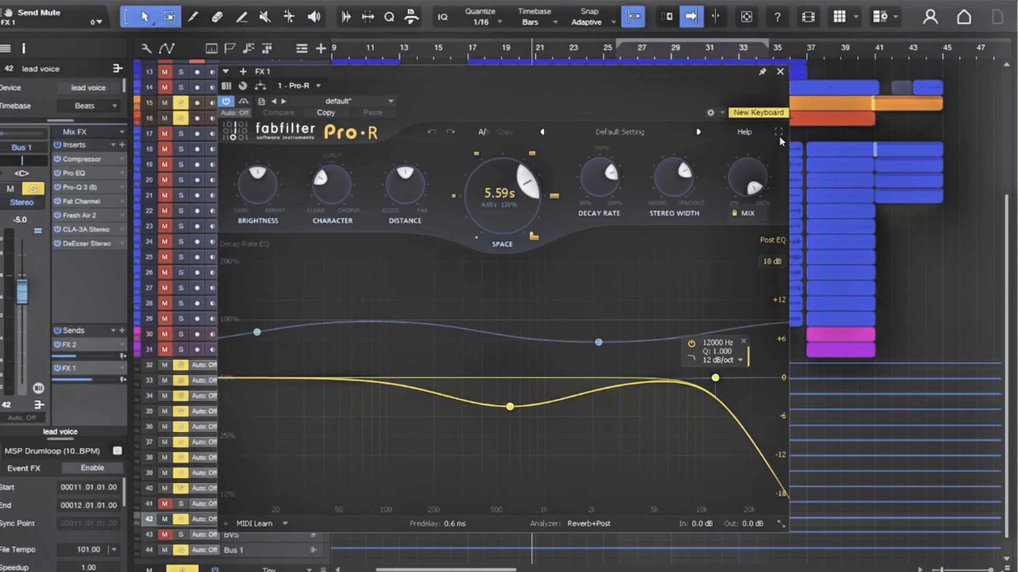
click(780, 71)
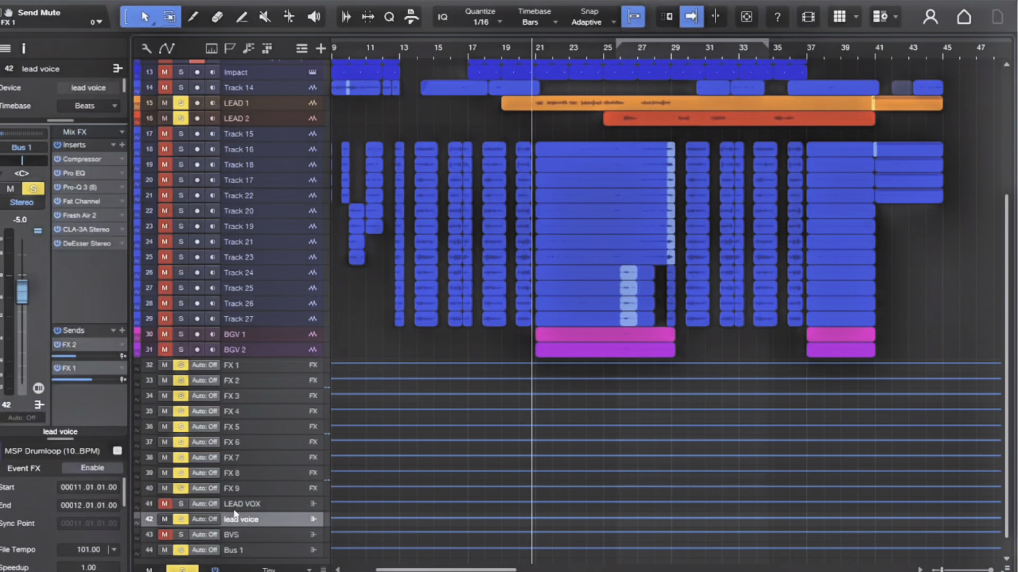
Solo the LEAD VOX bus and review the CLA-76 compressor on its FX 2 send and the Pro-R reverb on FX 3.
click(246, 500)
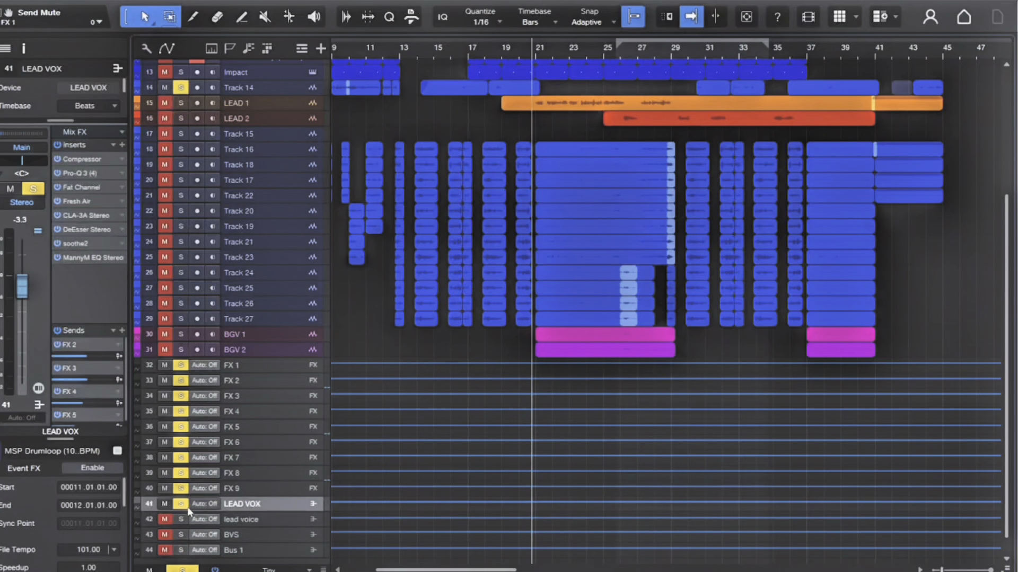
double_click(82, 344)
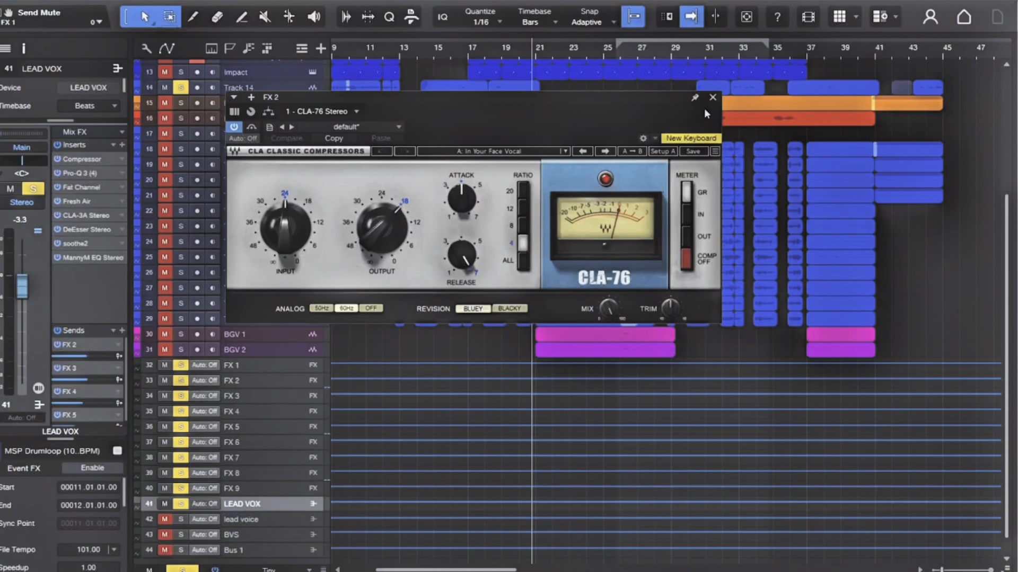
click(713, 98)
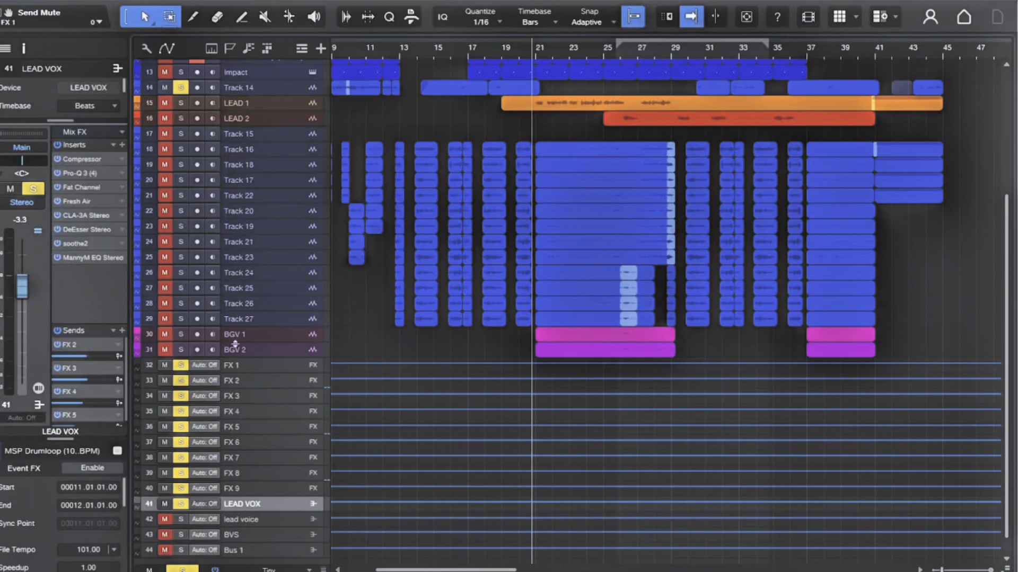
double_click(82, 373)
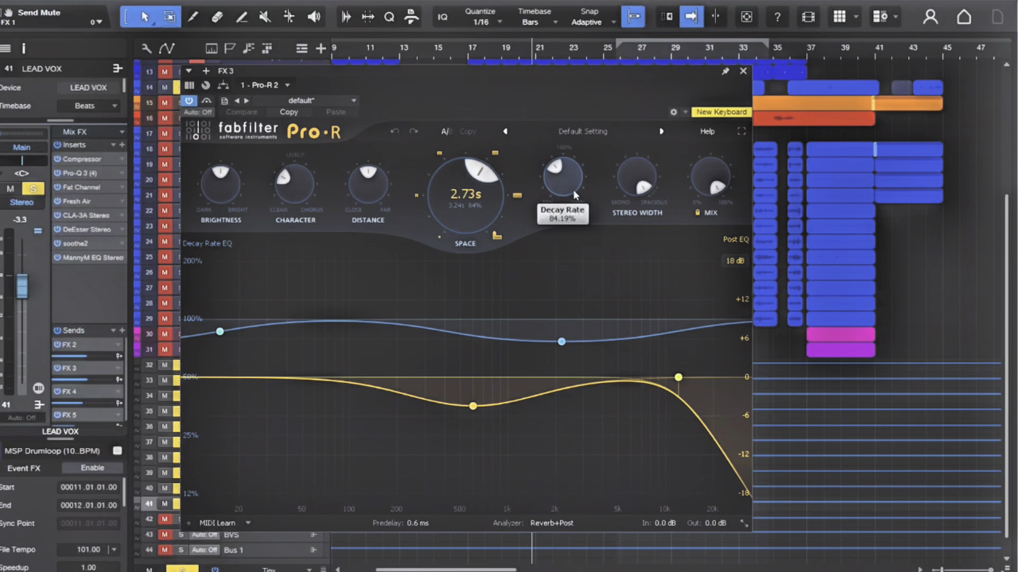
click(742, 71)
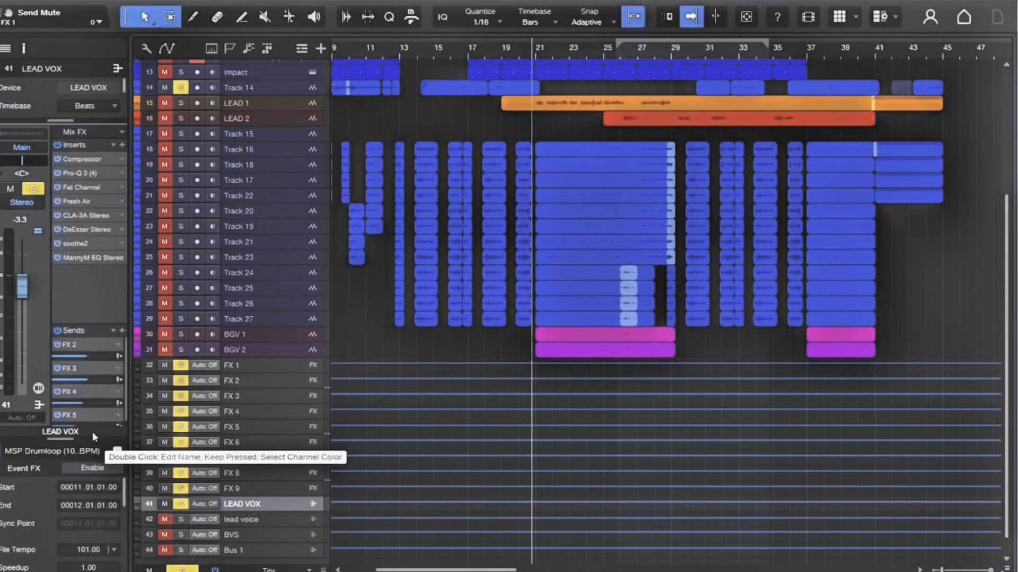
key(e)
key(e)
key(w)
key(e)
key(e)
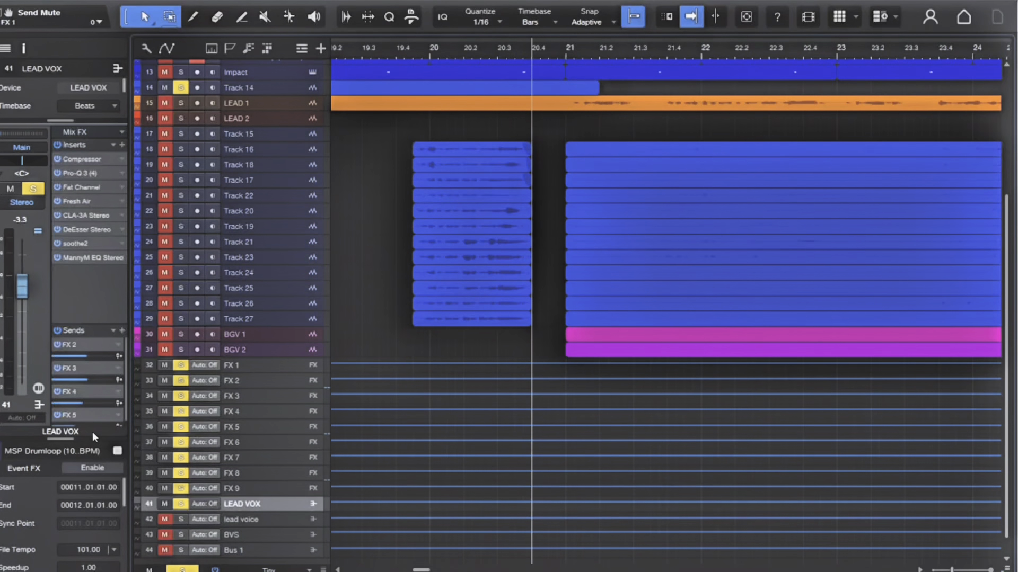
key(w)
key(w)
key(e)
key(e)
key(w)
key(w)
key(e)
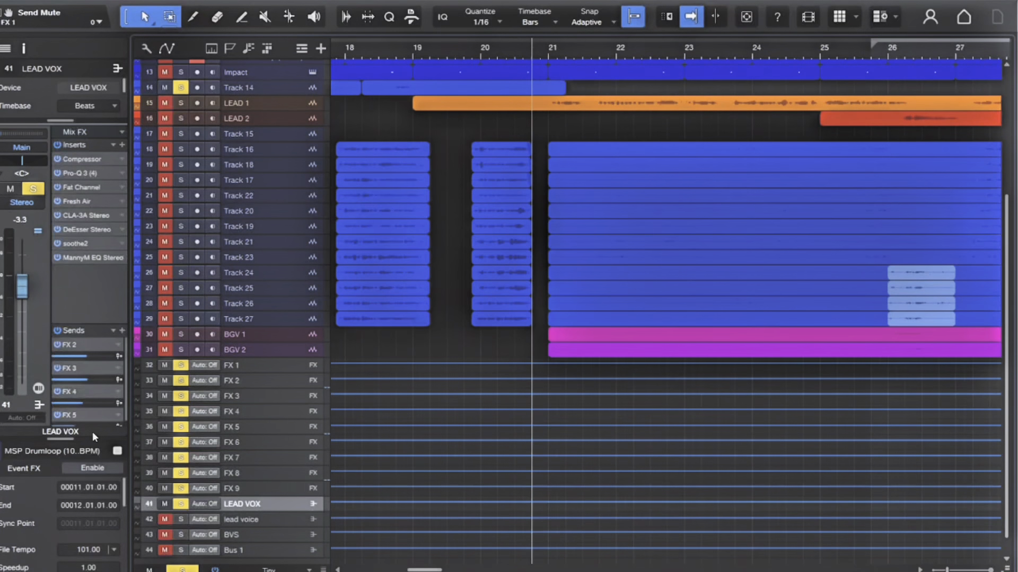
key(e)
key(w)
key(w)
key(e)
key(e)
key(w)
key(w)
key(e)
key(w)
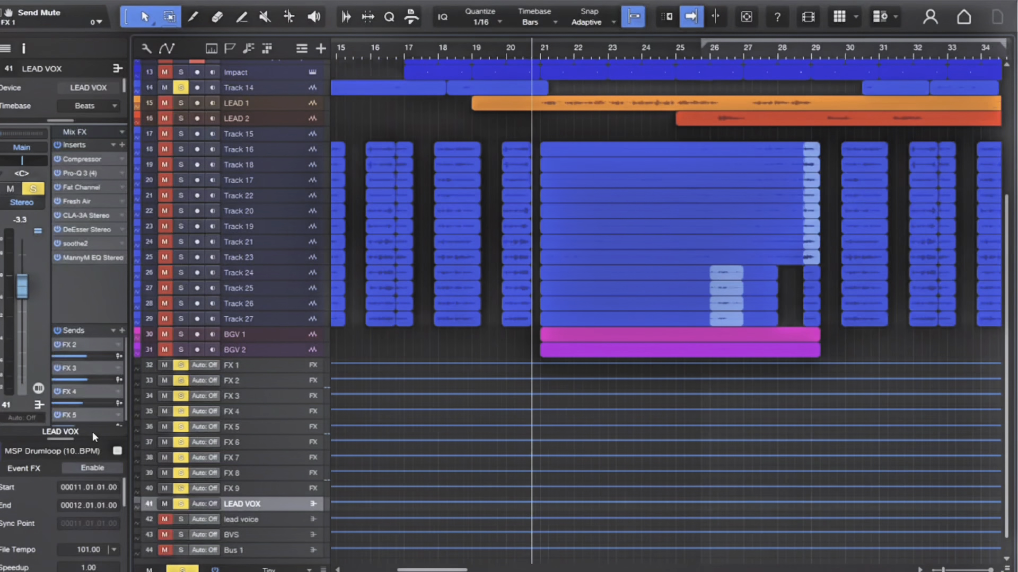
key(w)
key(w)
key(e)
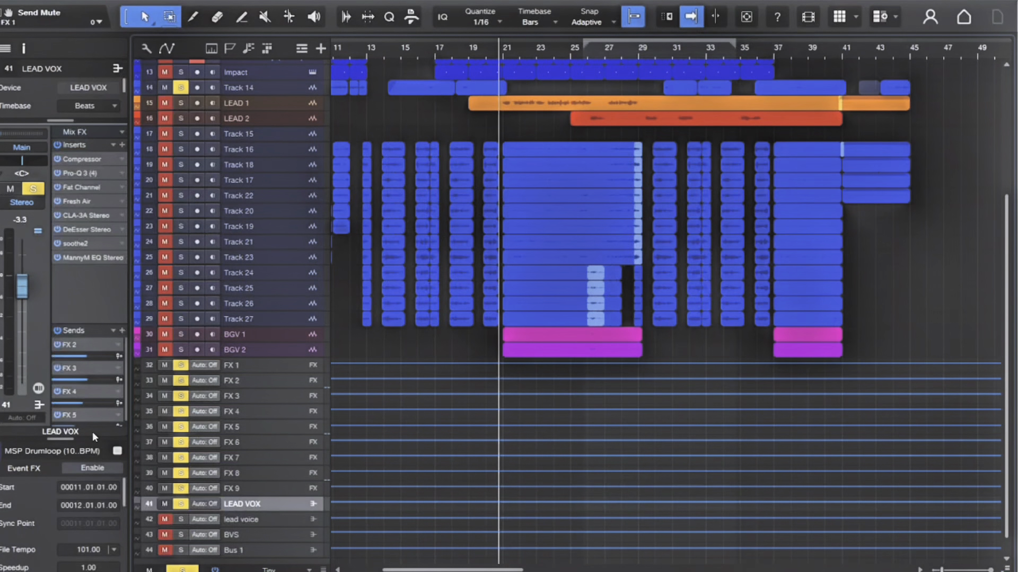
key(w)
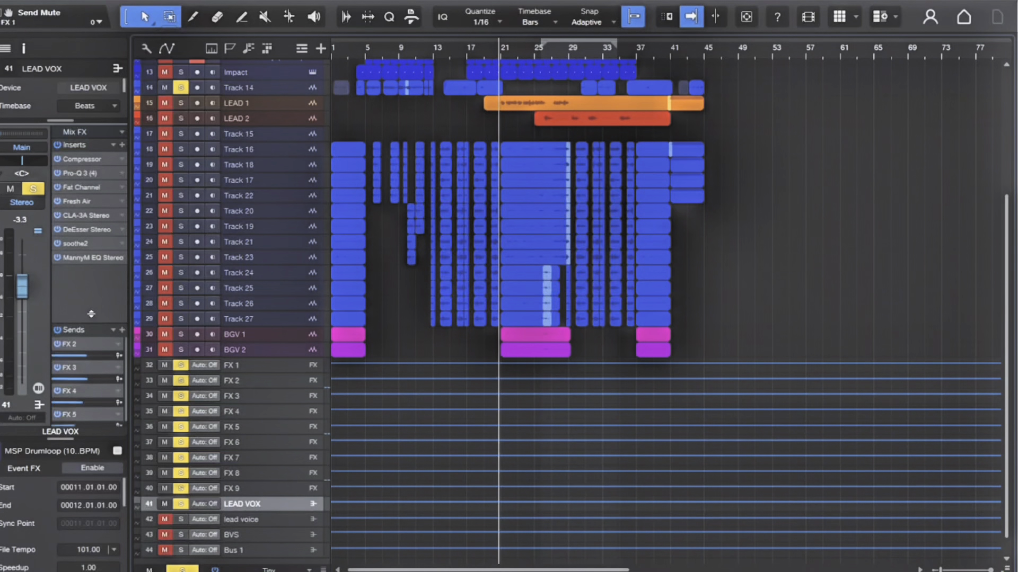
Enlarge the sends area of LEAD VOX to fit all four sends, and reopen and close the Pro-R on FX 3.
drag(94, 322, 90, 291)
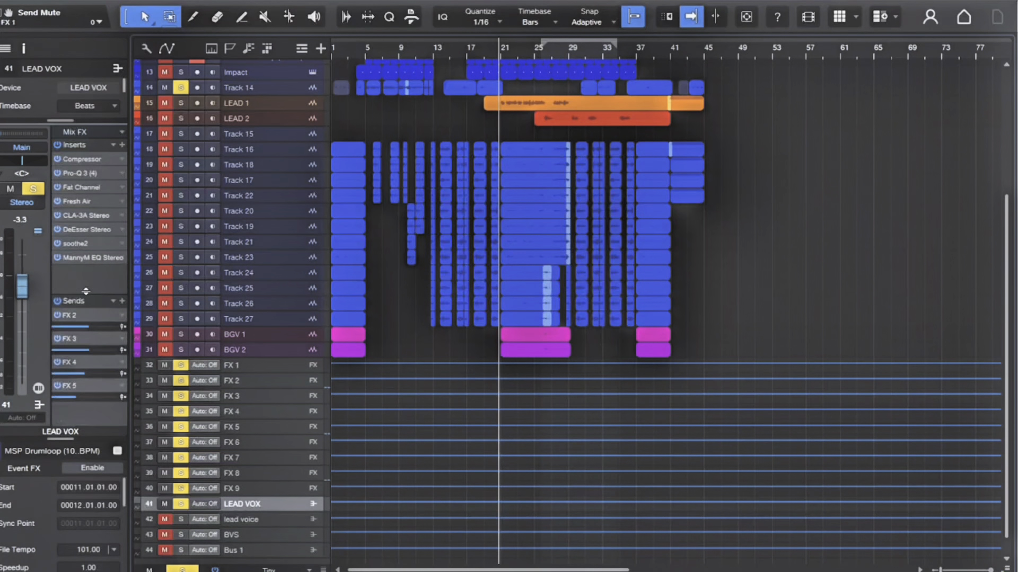
click(76, 343)
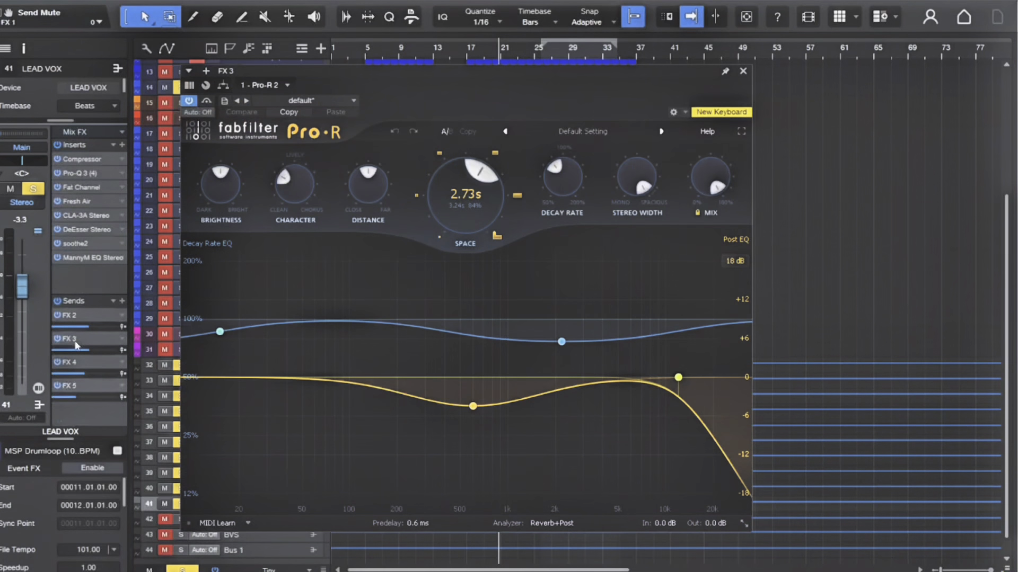
click(743, 74)
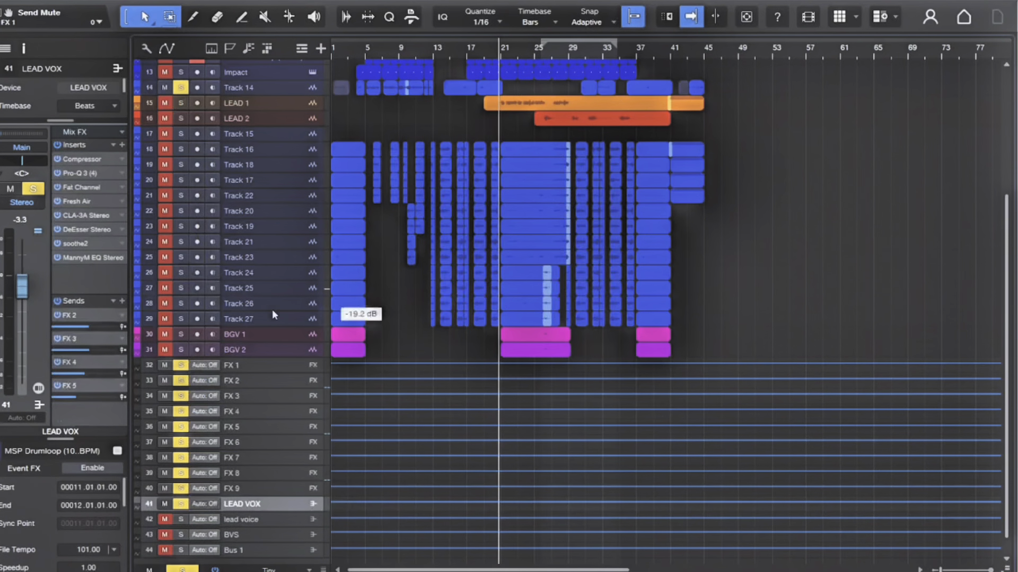
Review the ValhallaRoom reverb on the FX 4 send and the H-Delay on the FX 5 send of LEAD VOX, closing each.
click(91, 359)
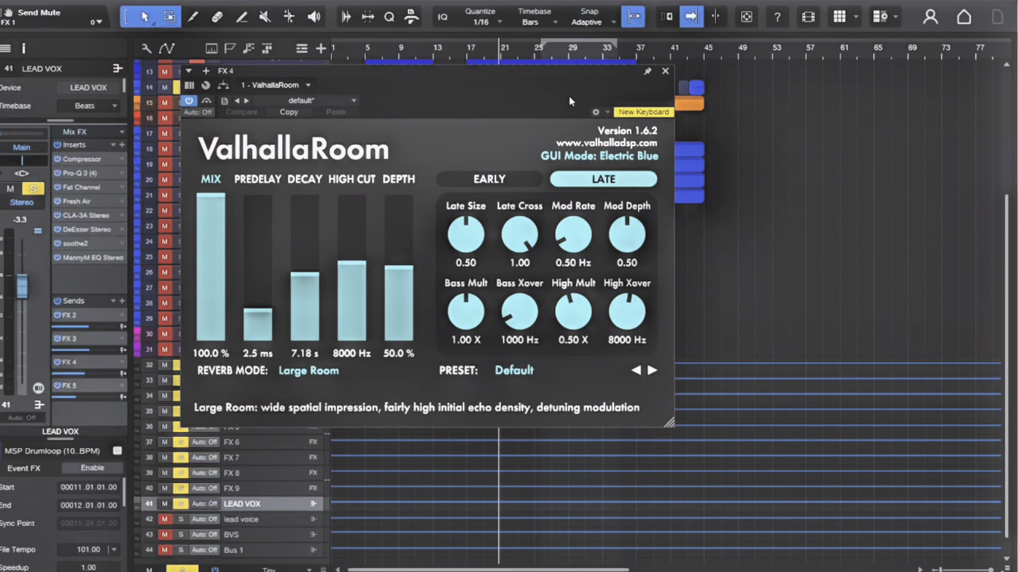
mouse_move(297, 295)
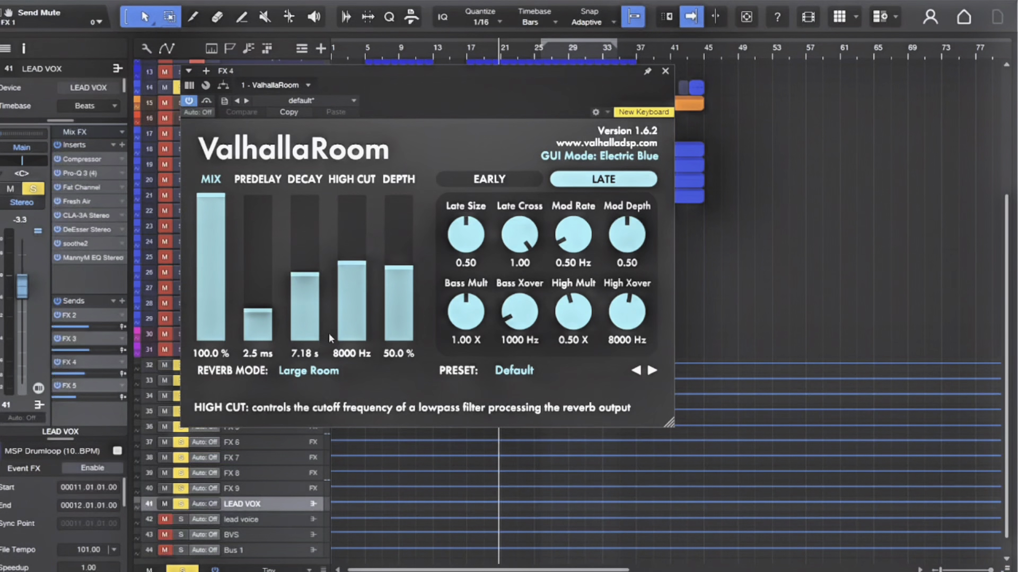
mouse_move(345, 370)
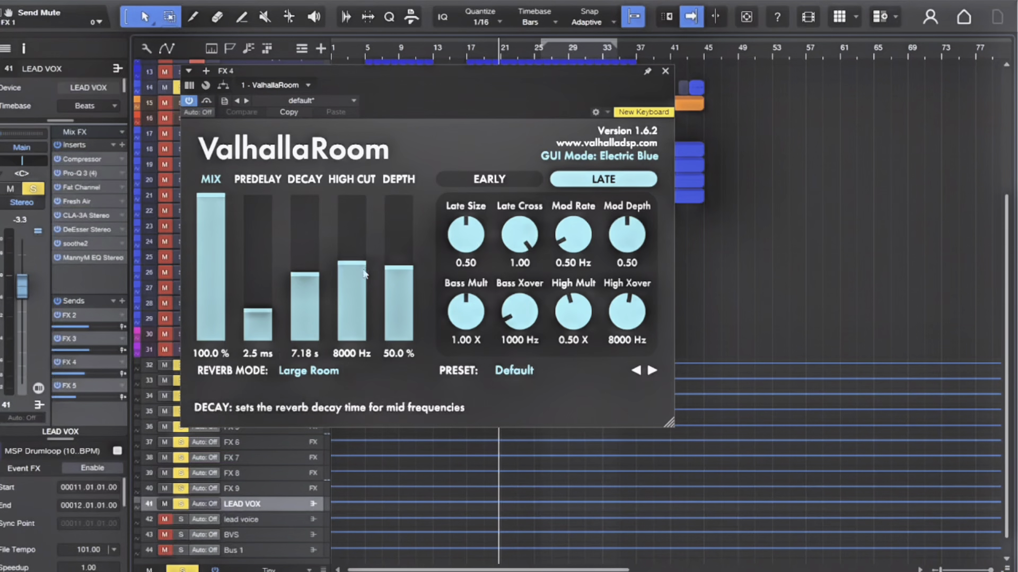
click(665, 71)
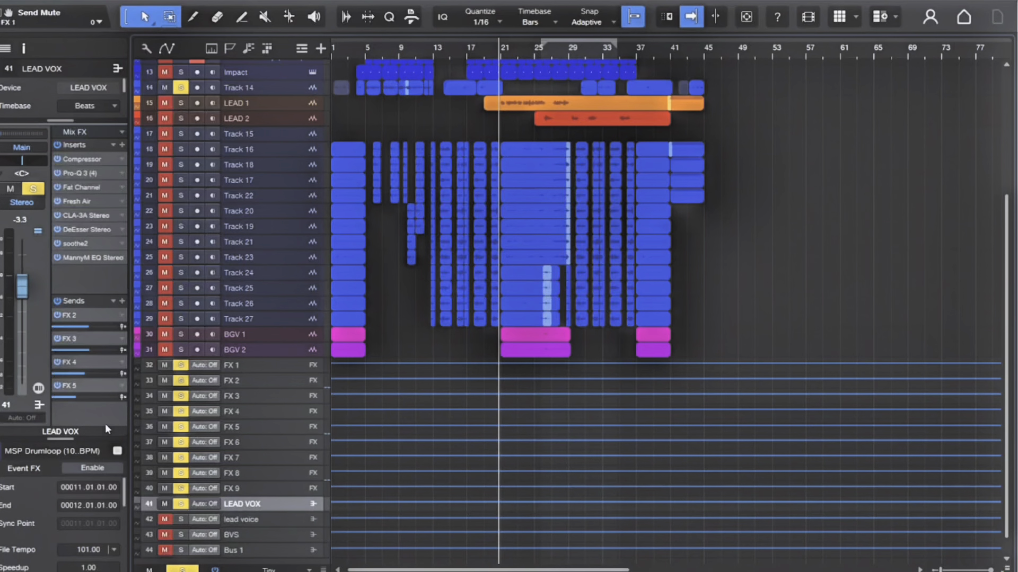
double_click(76, 386)
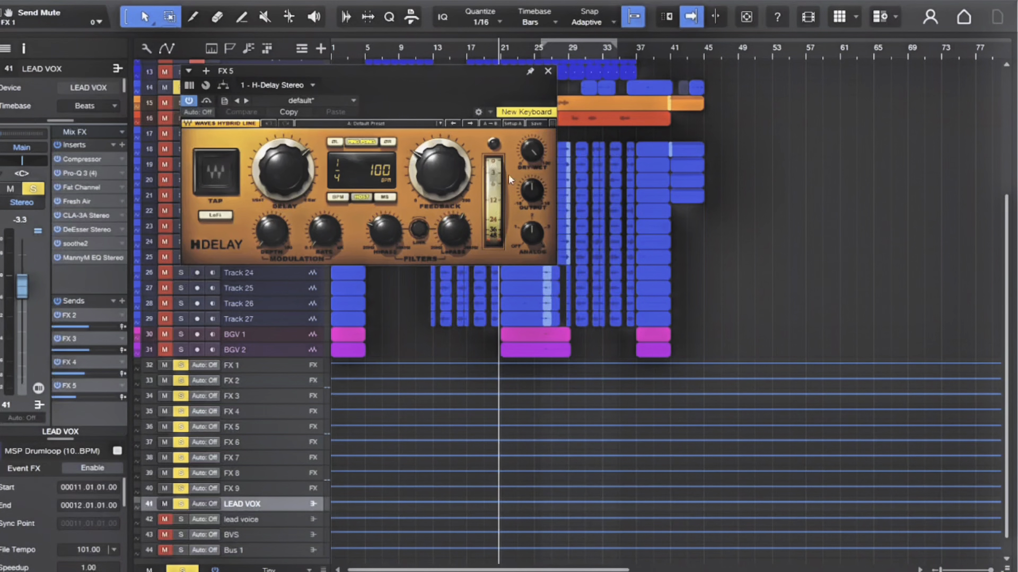
click(548, 71)
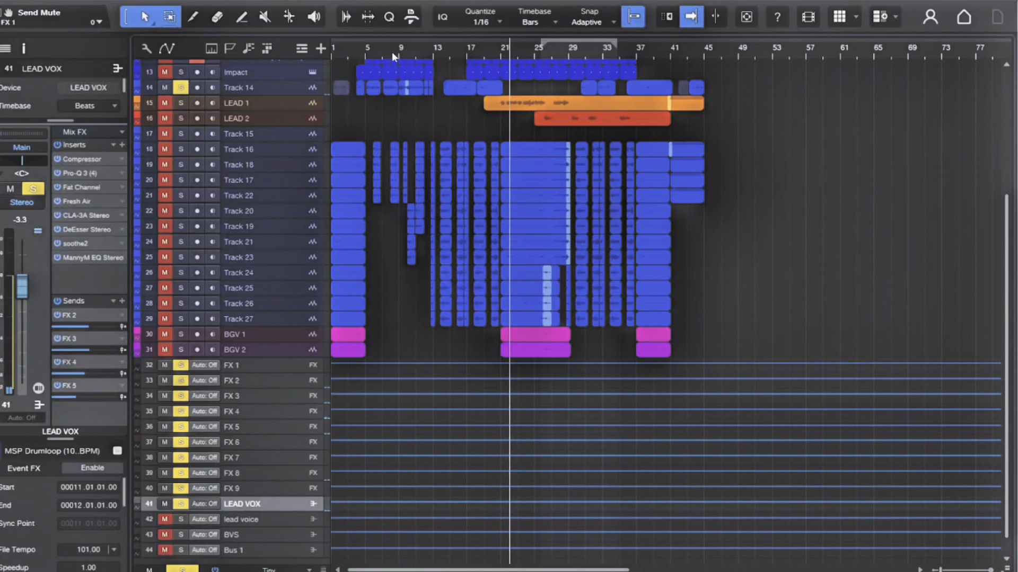
Audition the soloed LEAD VOX bus with its sends from about bar 7, and stop playback.
click(386, 53)
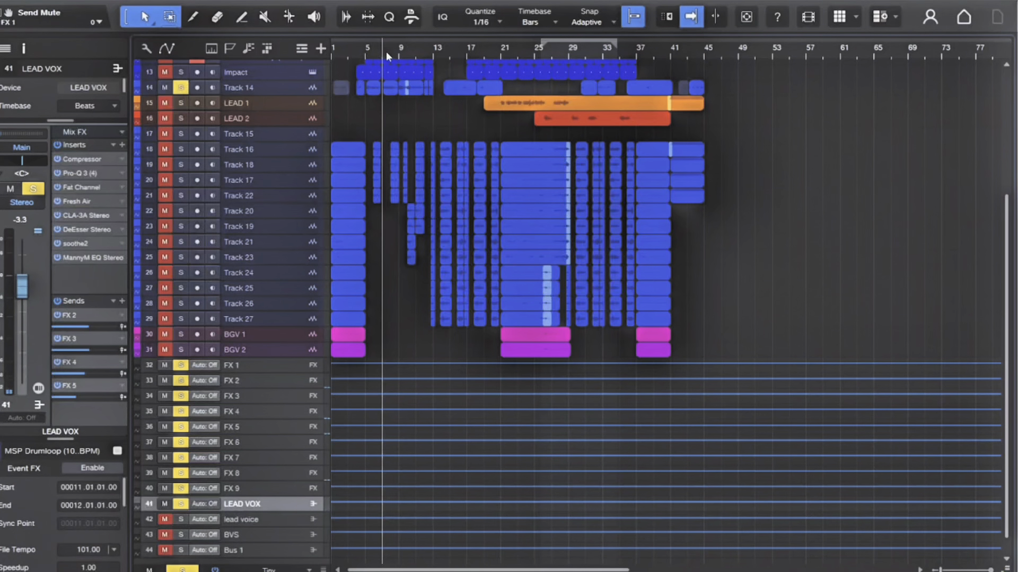
scroll(385, 52, up, 8)
scroll(385, 52, down, 10)
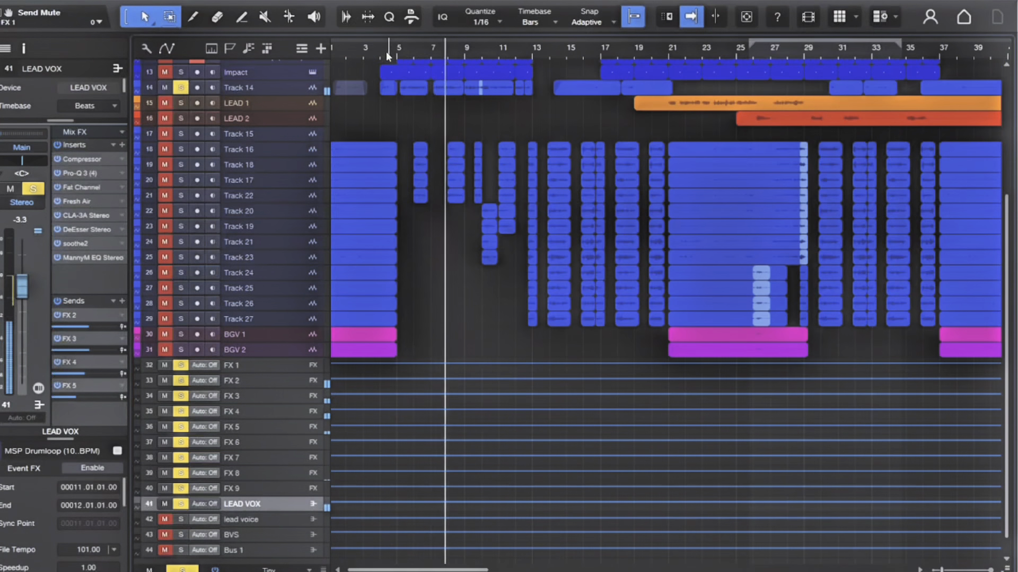
scroll(386, 53, up, 6)
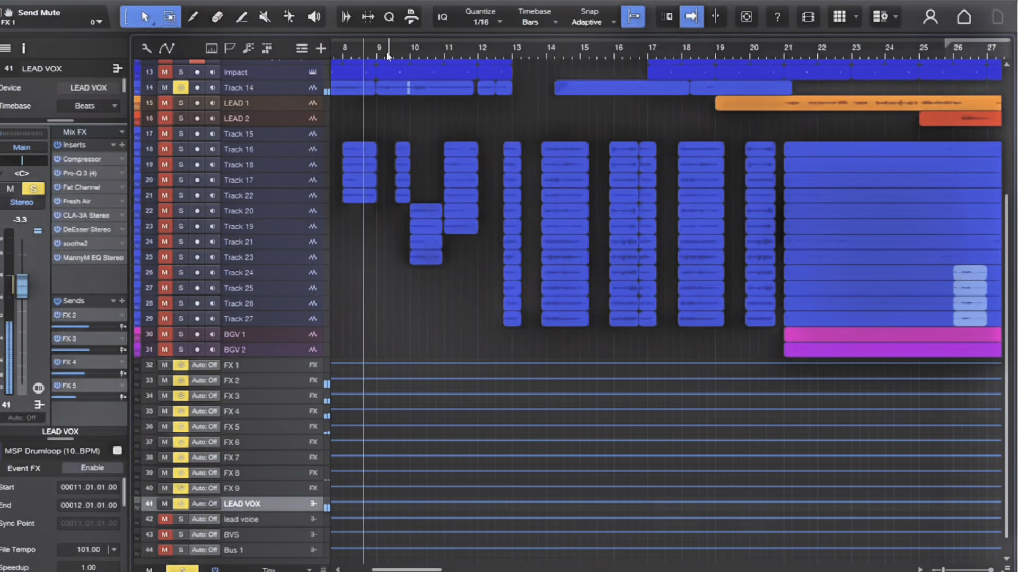
scroll(387, 53, down, 4)
scroll(386, 52, down, 2)
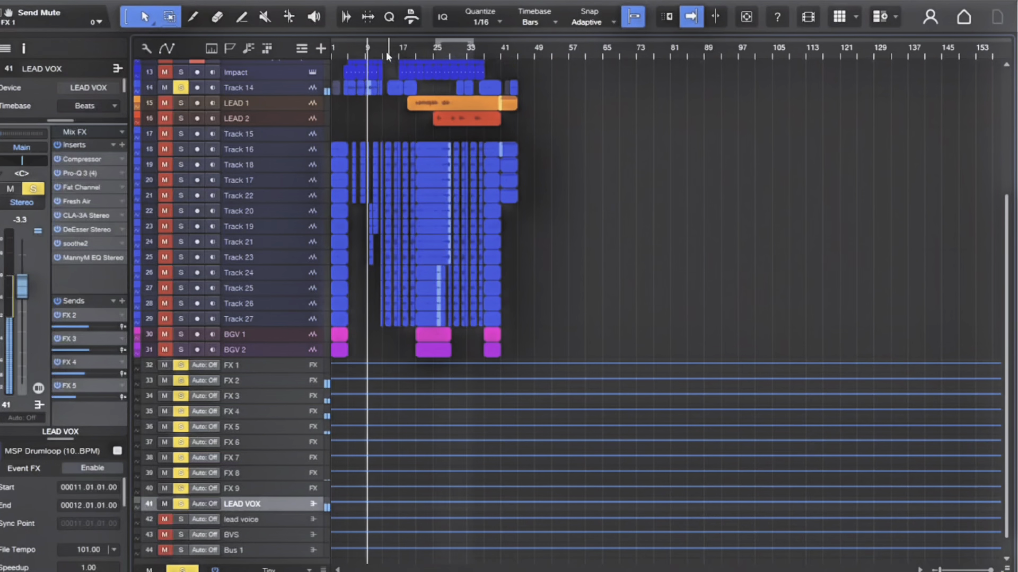
scroll(386, 52, up, 6)
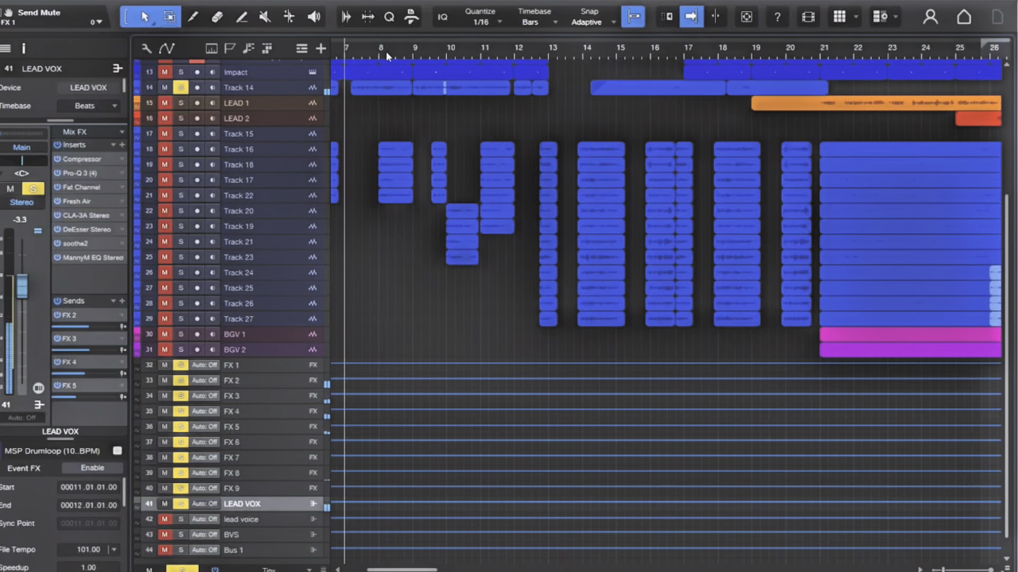
scroll(386, 52, down, 5)
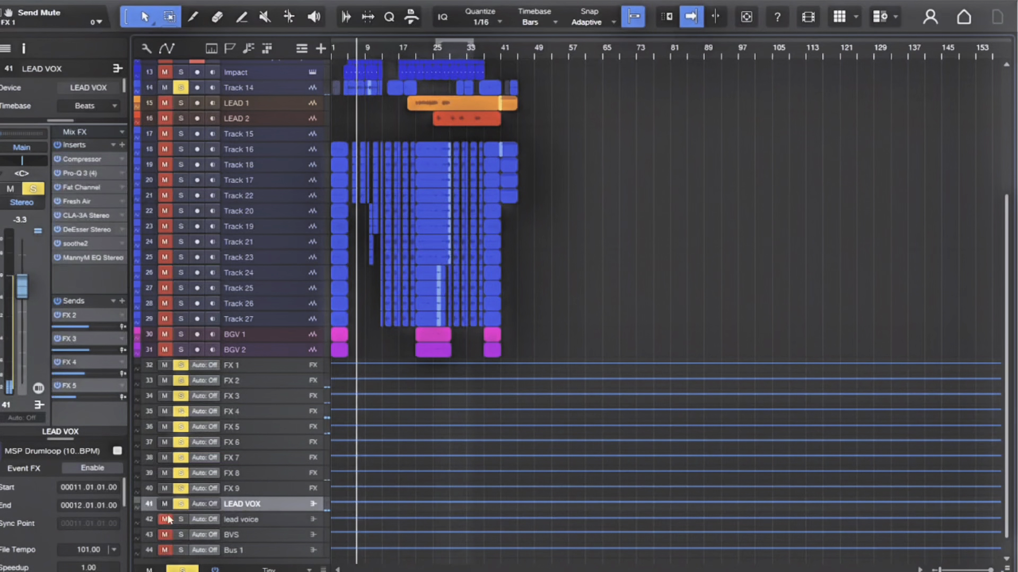
Clear all solos and solo the lead voice bus instead.
click(182, 570)
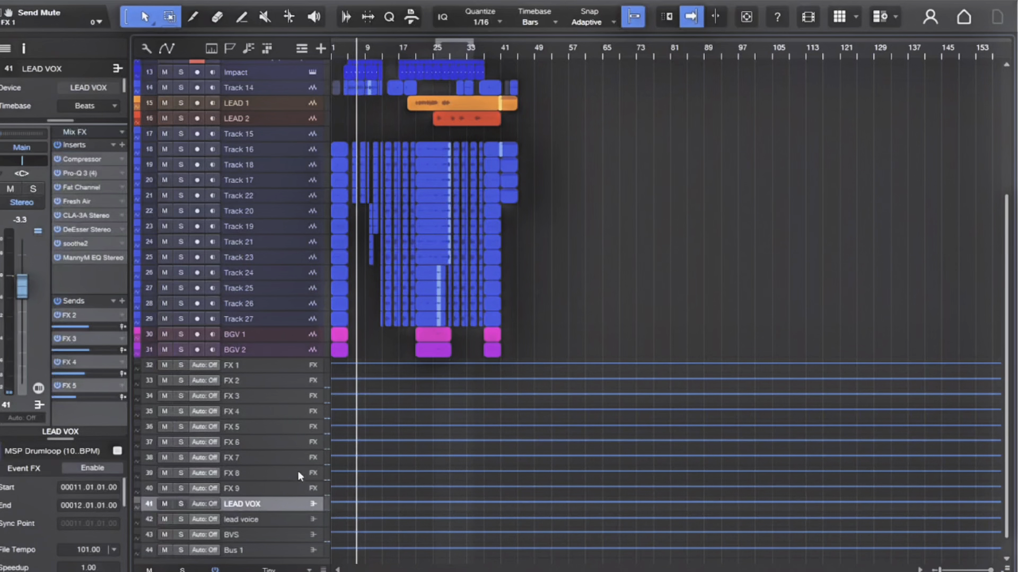
scroll(230, 481, down, 1)
click(247, 500)
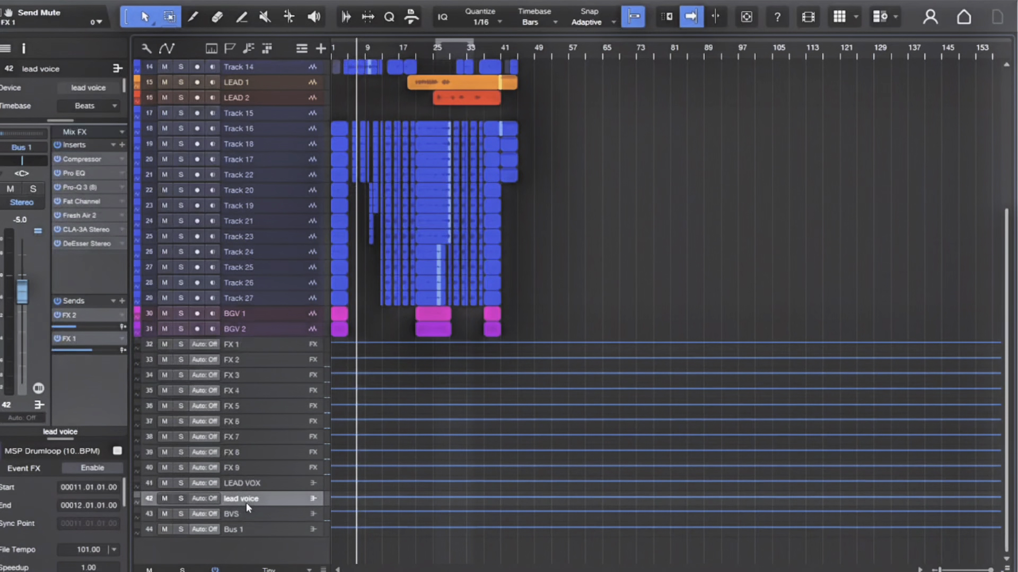
click(181, 499)
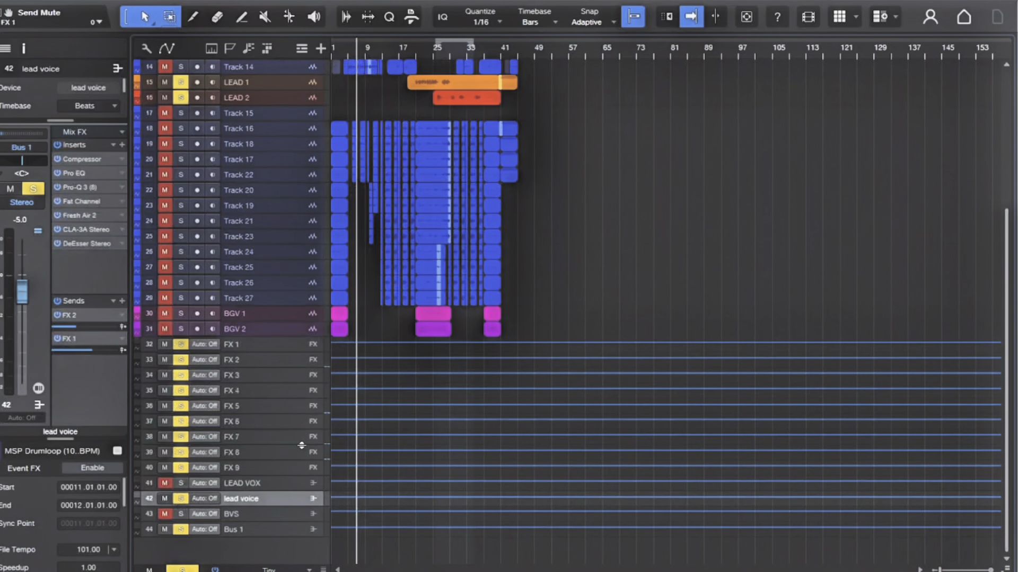
Enlarge the track height in the arrangement to Medium.
key(shift+e)
key(shift+e)
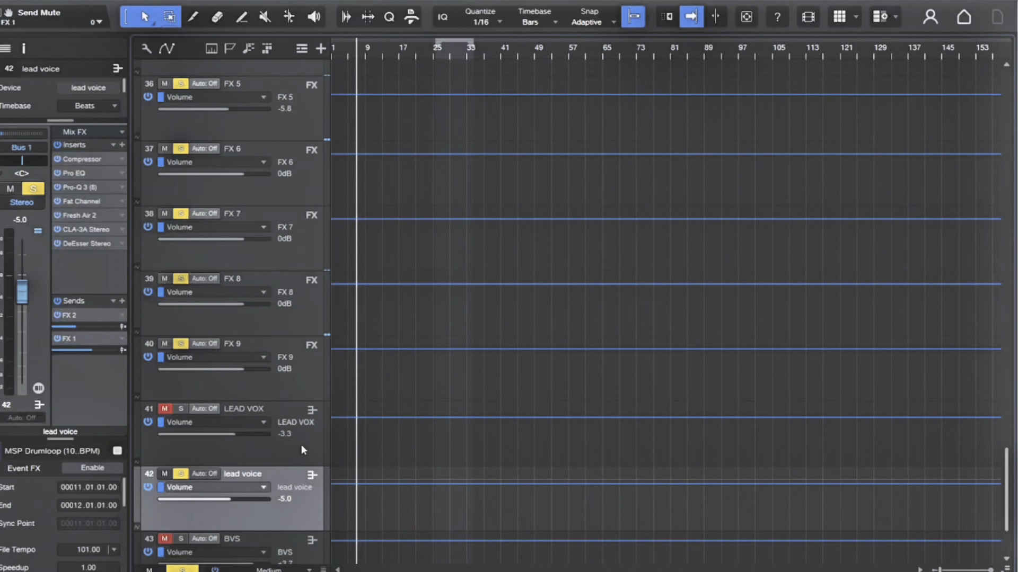
key(shift+w)
key(shift+w)
key(e)
key(e)
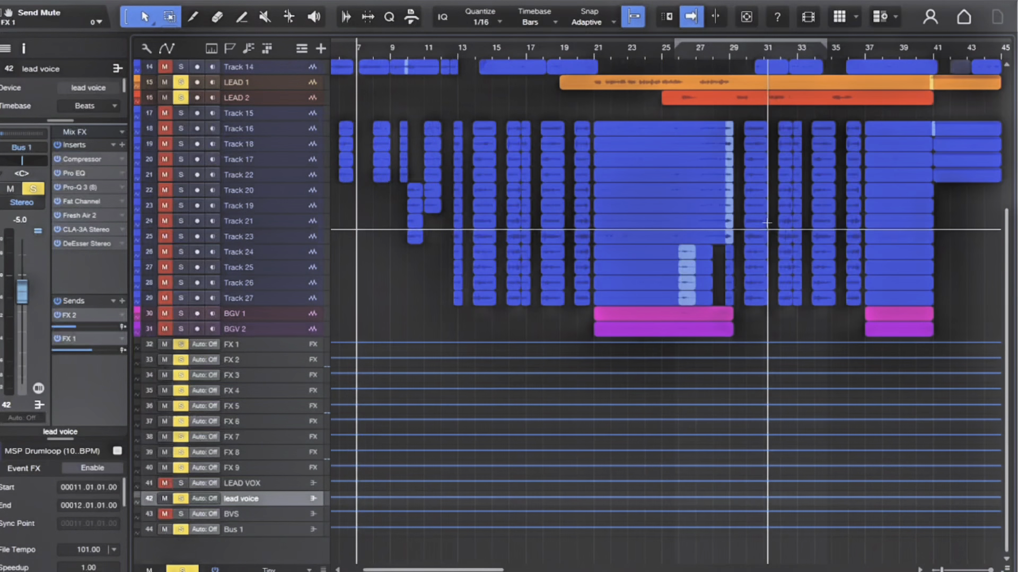
scroll(767, 223, left, 3)
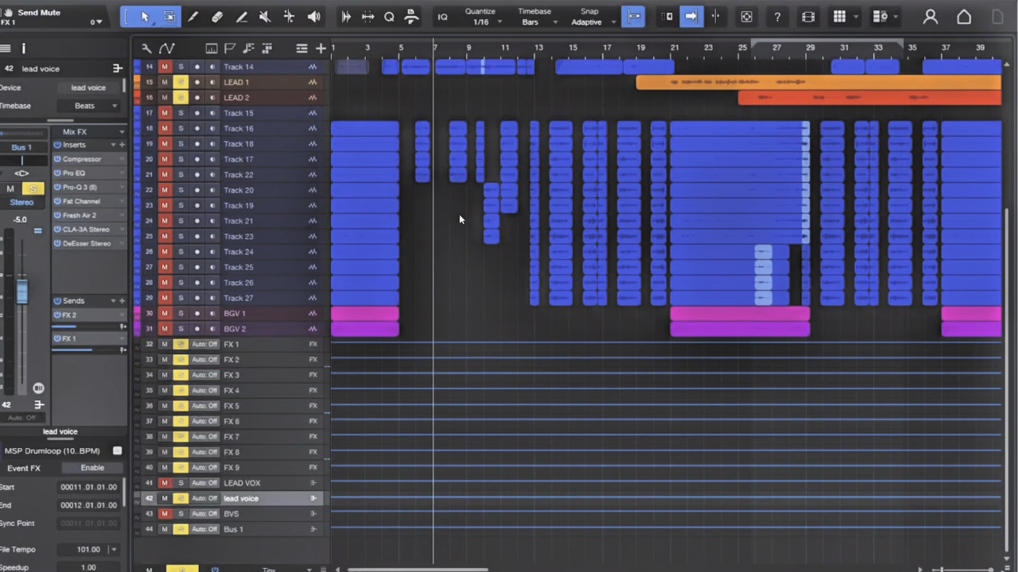
key(e)
key(e)
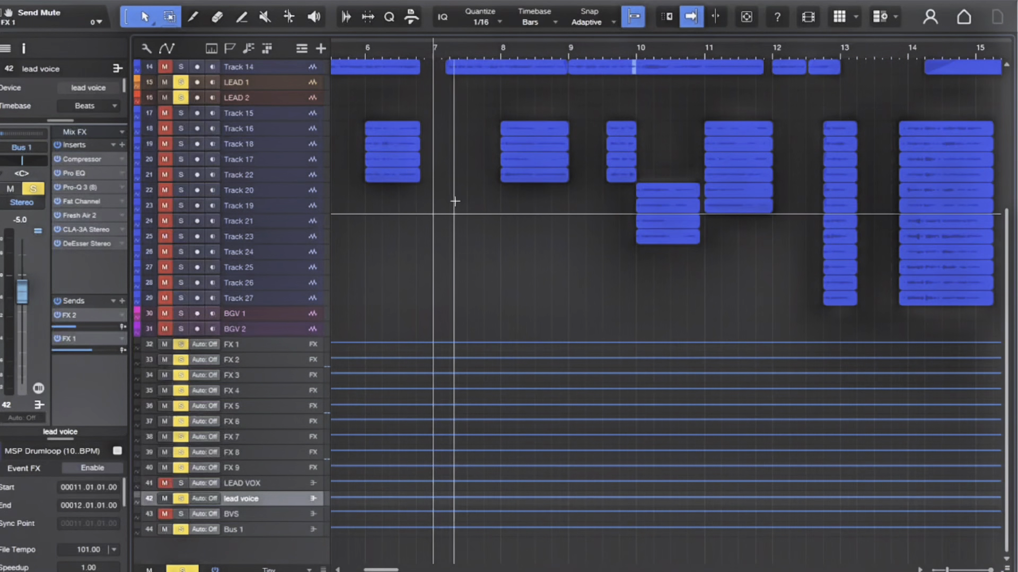
scroll(455, 202, left, 5)
key(w)
key(w)
key(w)
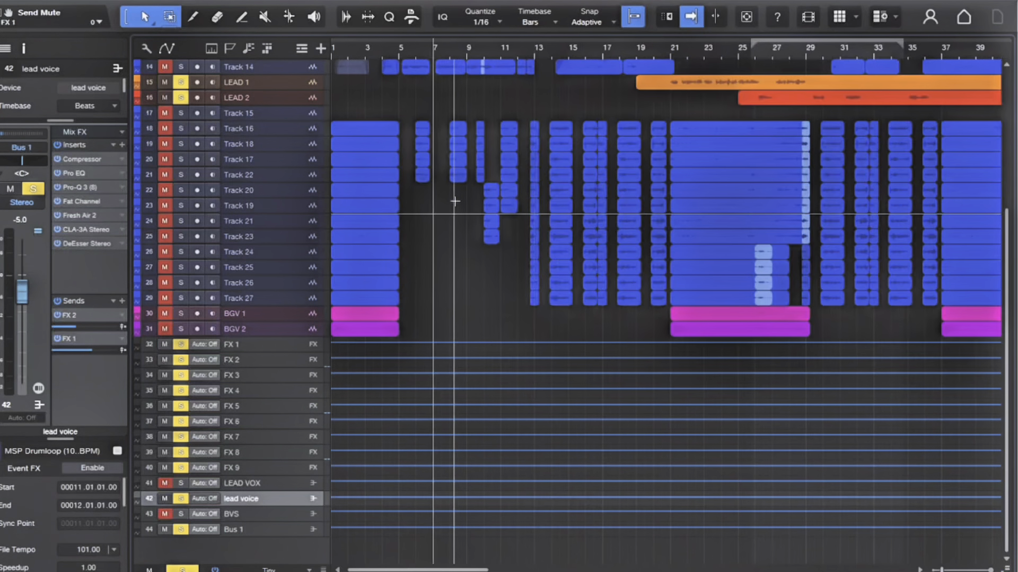
key(shift+e)
key(shift+e)
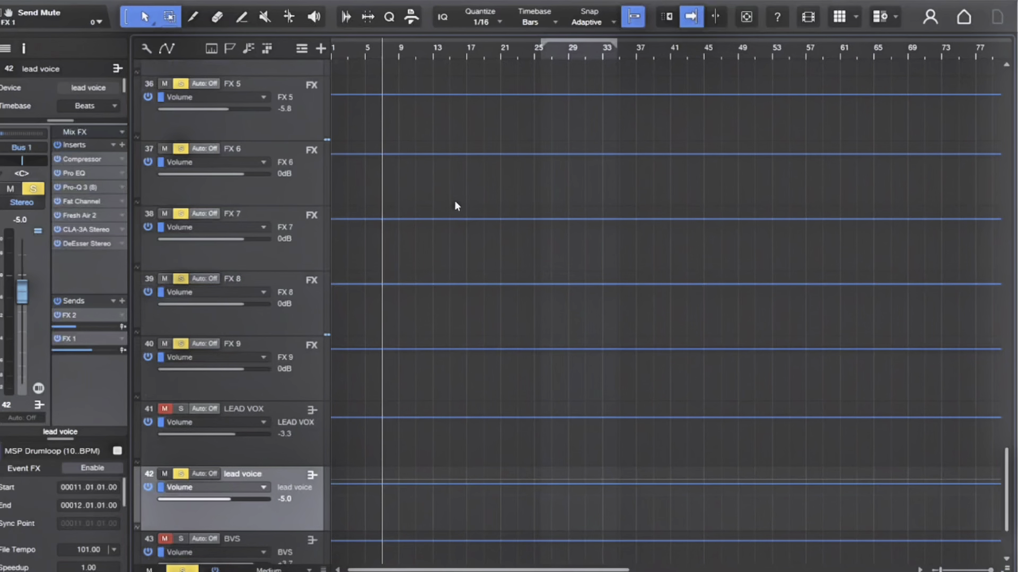
Examine the backing vocal clips on Tracks 16 to 27 up close, including their waveforms around bars 15 to 20.
scroll(455, 199, up, 10)
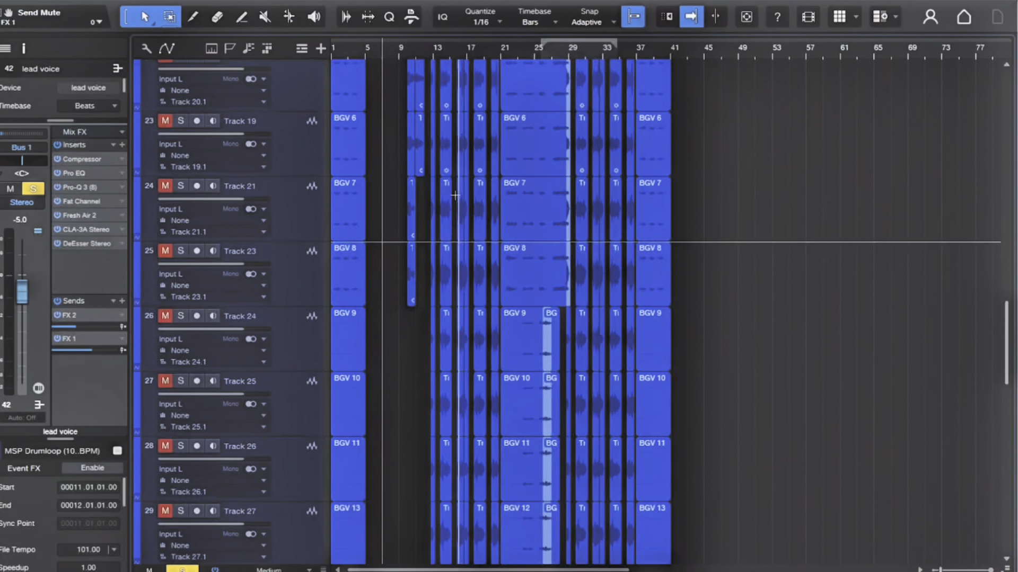
key(e)
key(e)
scroll(569, 207, right, 8)
key(e)
key(e)
key(e)
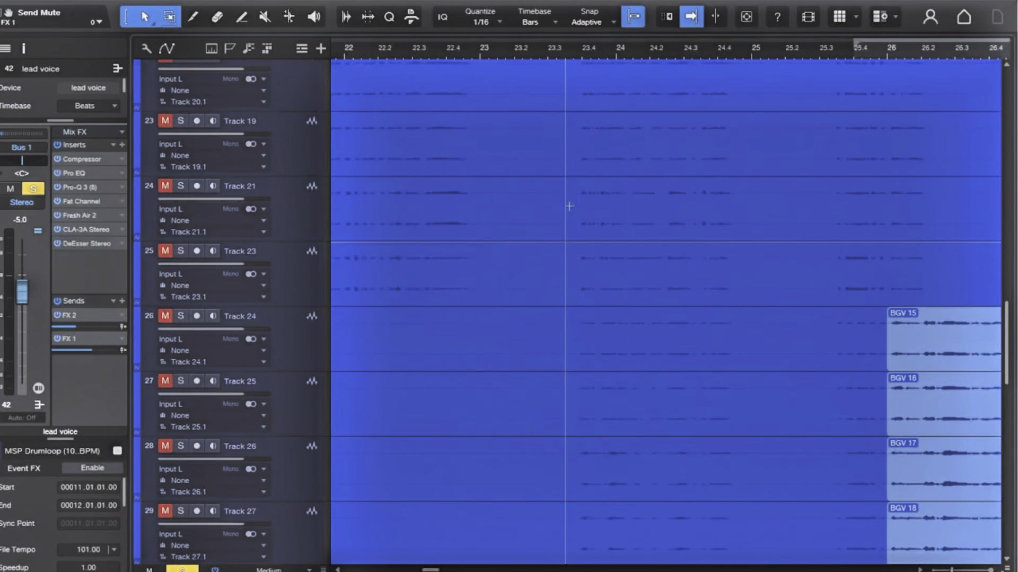
scroll(569, 206, left, 10)
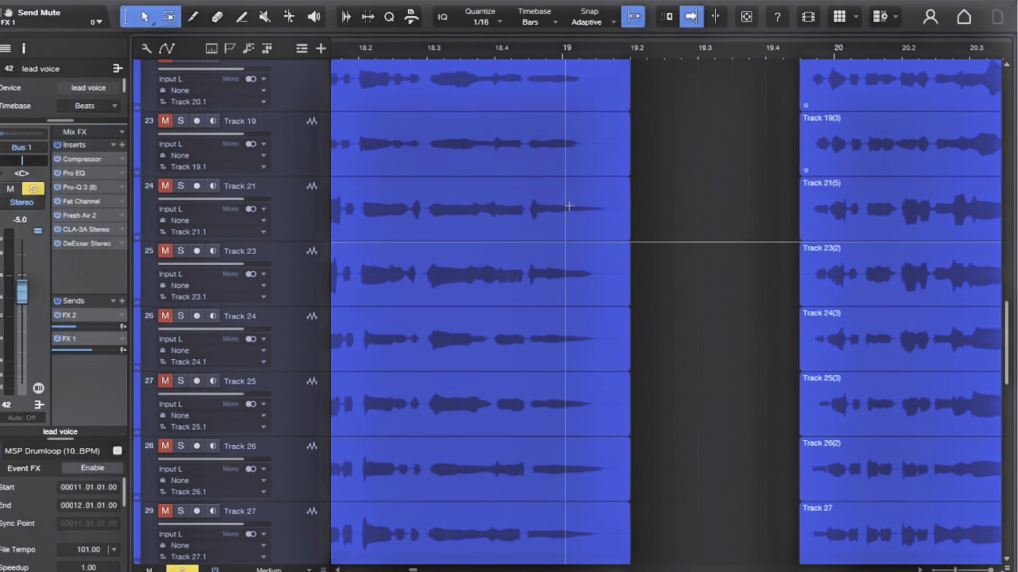
scroll(569, 206, left, 2)
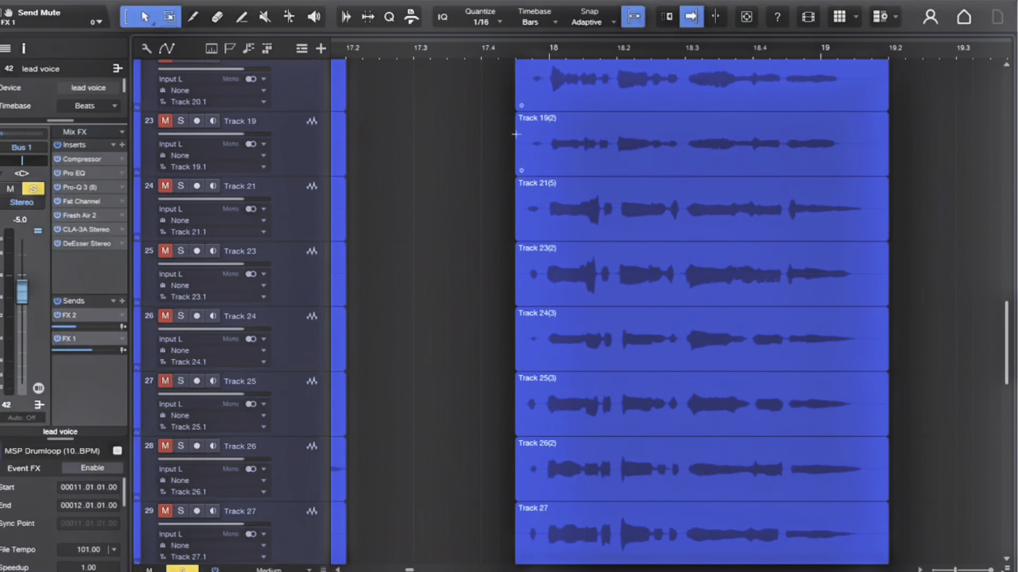
scroll(530, 148, left, 10)
scroll(683, 163, right, 3)
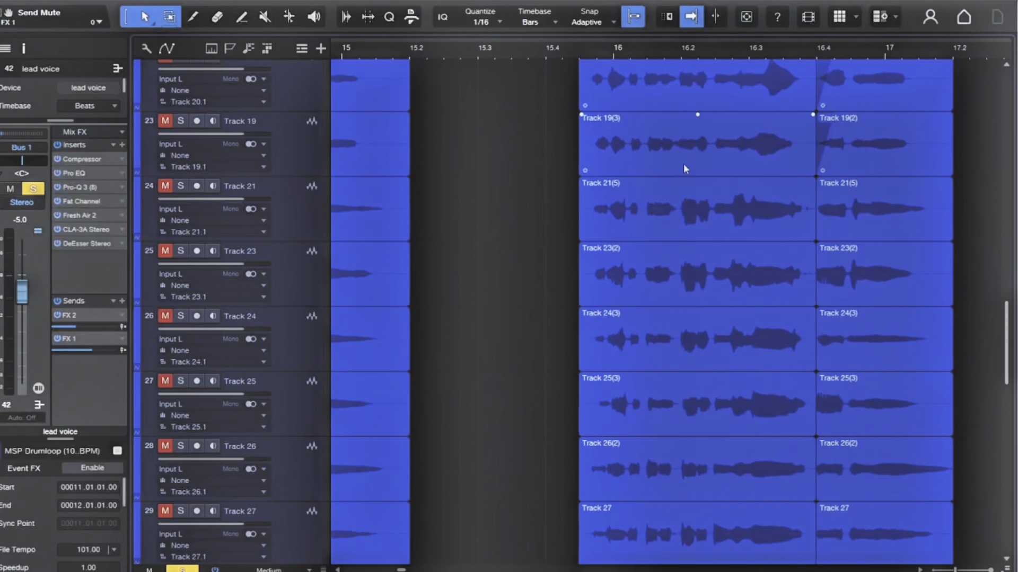
scroll(711, 95, up, 7)
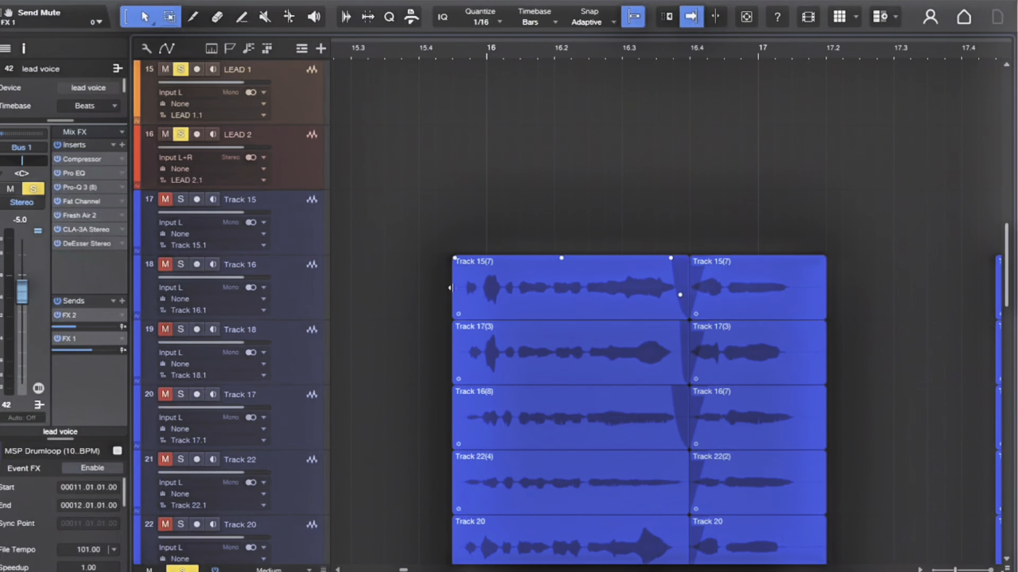
key(w)
key(w)
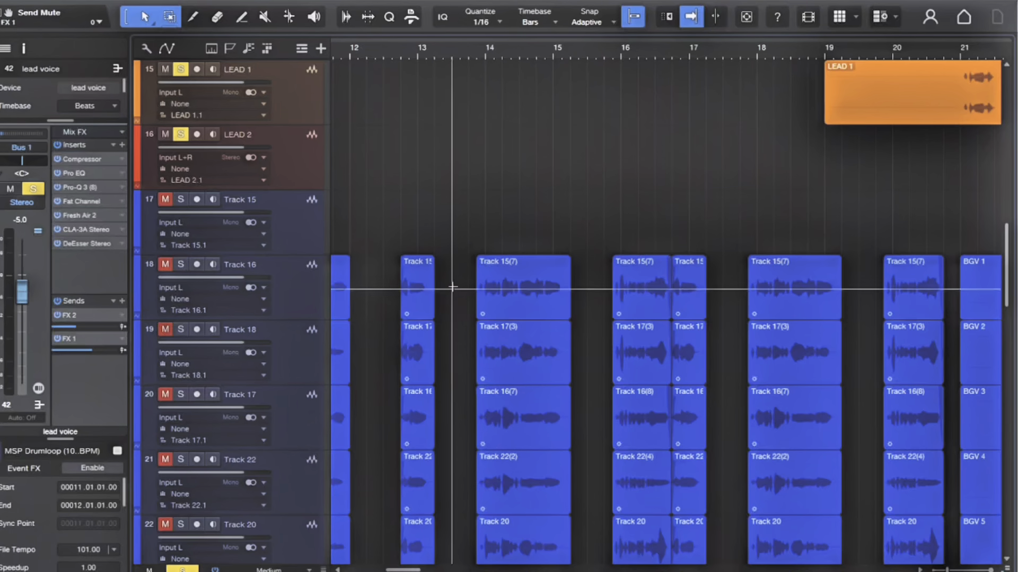
Reduce the track height to Tiny and survey the layout of the instrument, lead and backing vocal tracks.
key(shift+w)
key(shift+w)
key(w)
key(w)
key(e)
key(e)
key(w)
key(w)
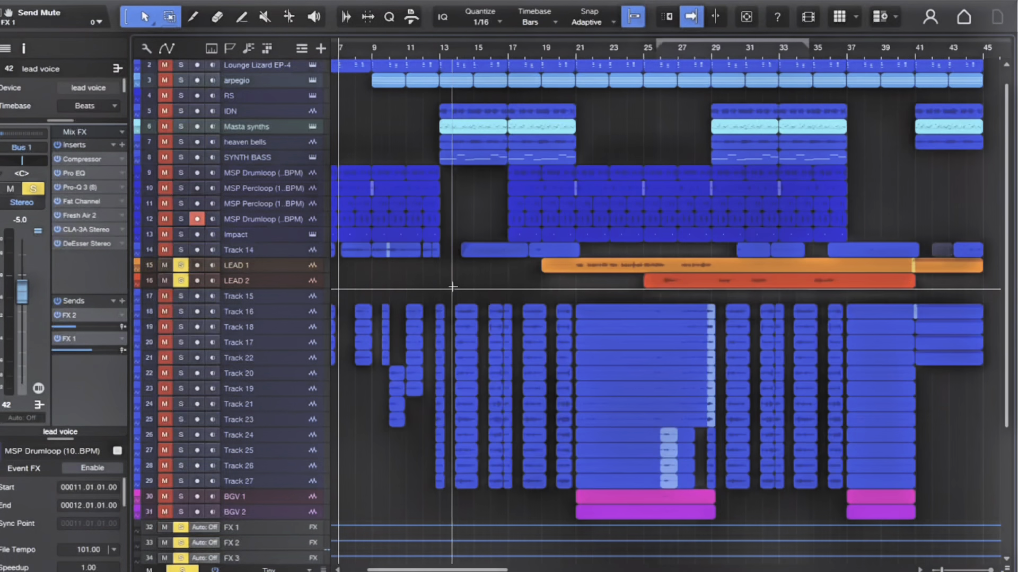
key(e)
key(e)
key(w)
key(w)
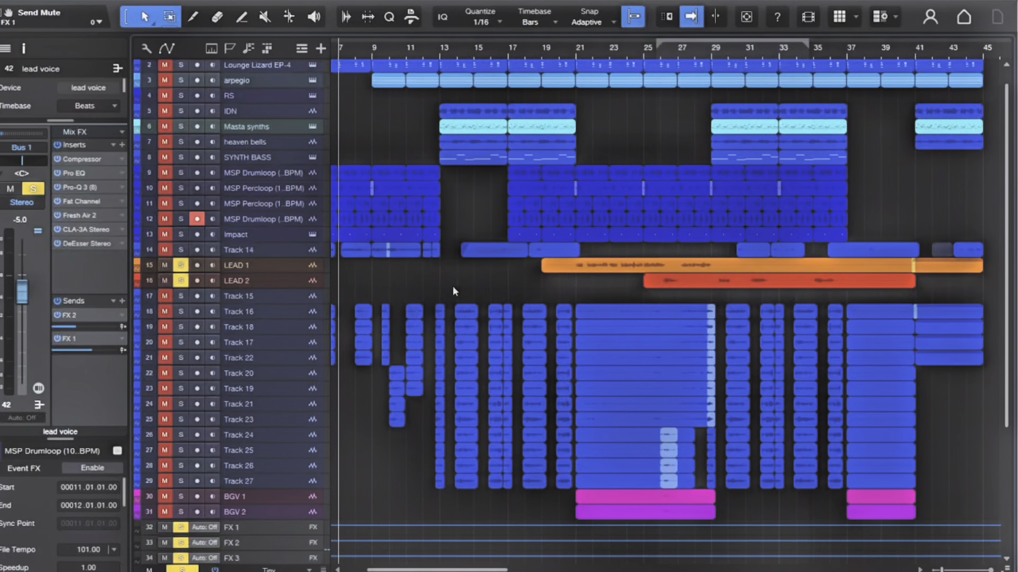
Unsolo the lead voice bus and solo the BVS bus instead.
scroll(453, 289, down, 3)
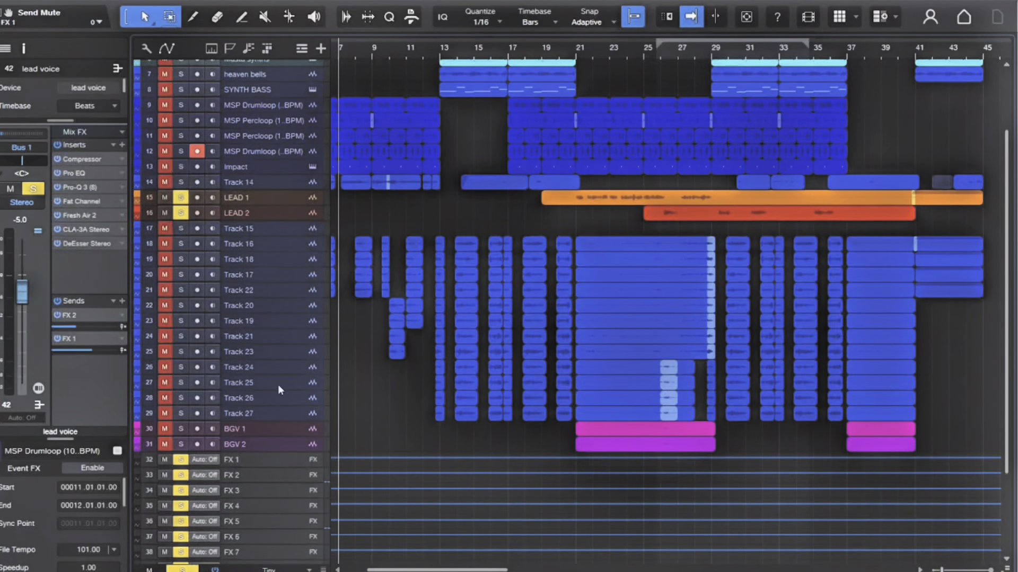
scroll(277, 384, down, 5)
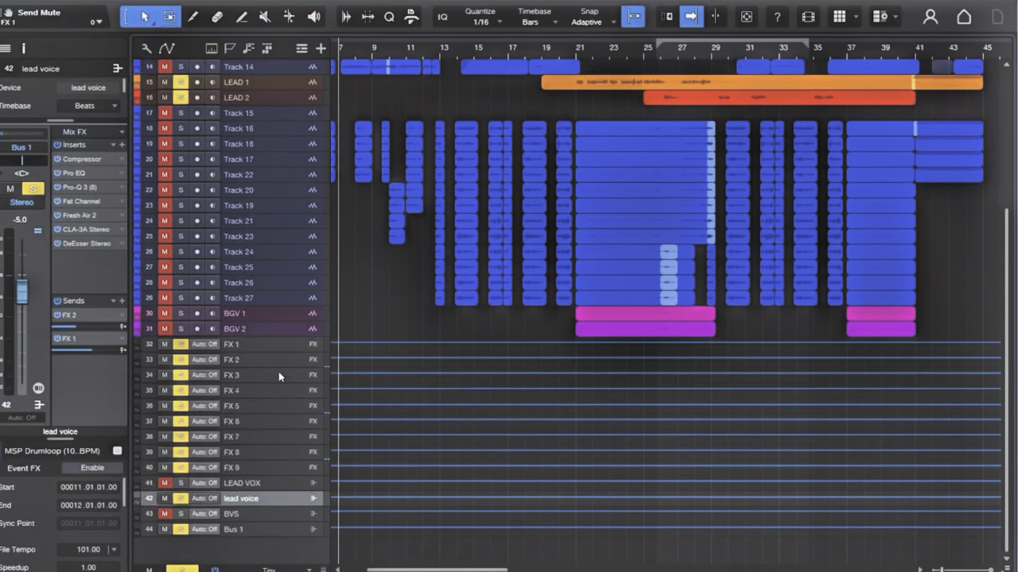
click(182, 499)
click(182, 514)
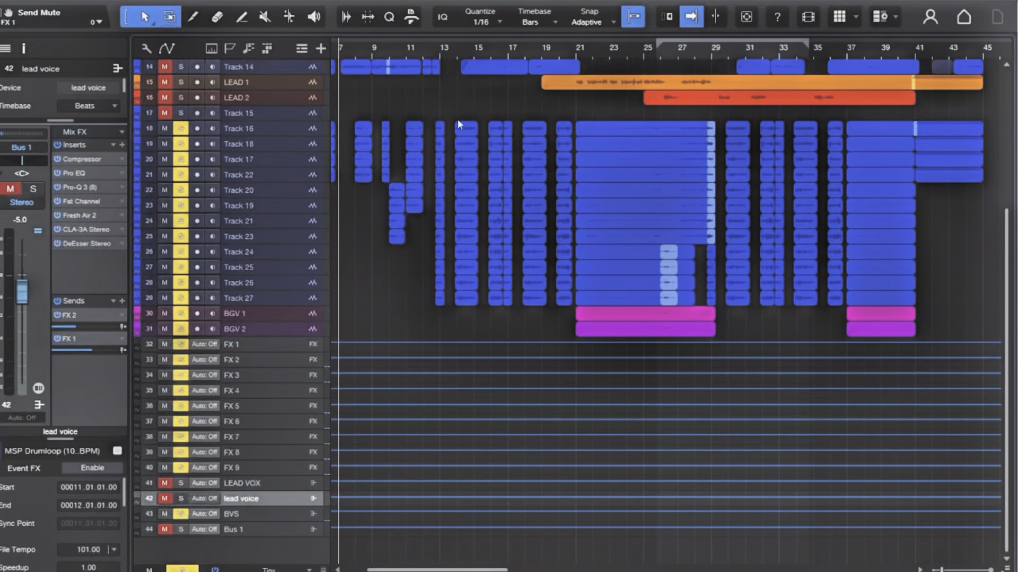
Audition the soloed BVS bus from about bar 12, select it to show its channel effects, and stop playback.
scroll(449, 124, left, 3)
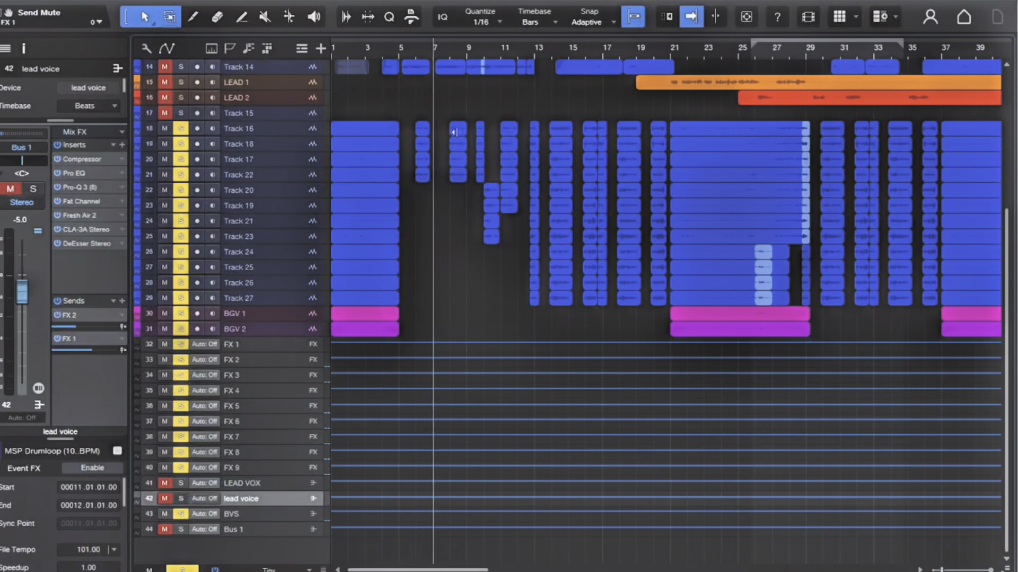
click(527, 55)
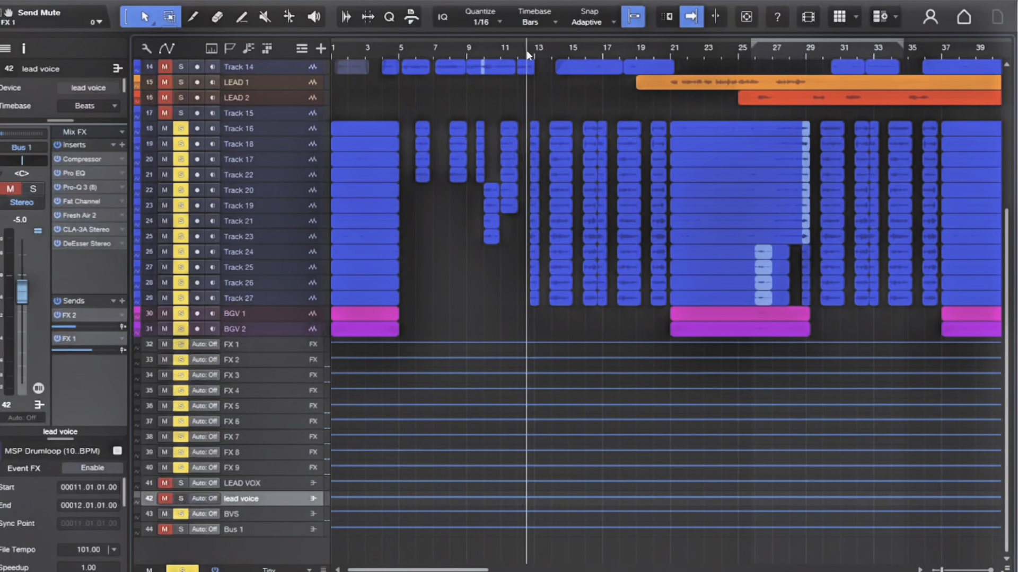
key(space)
key(e)
key(e)
key(e)
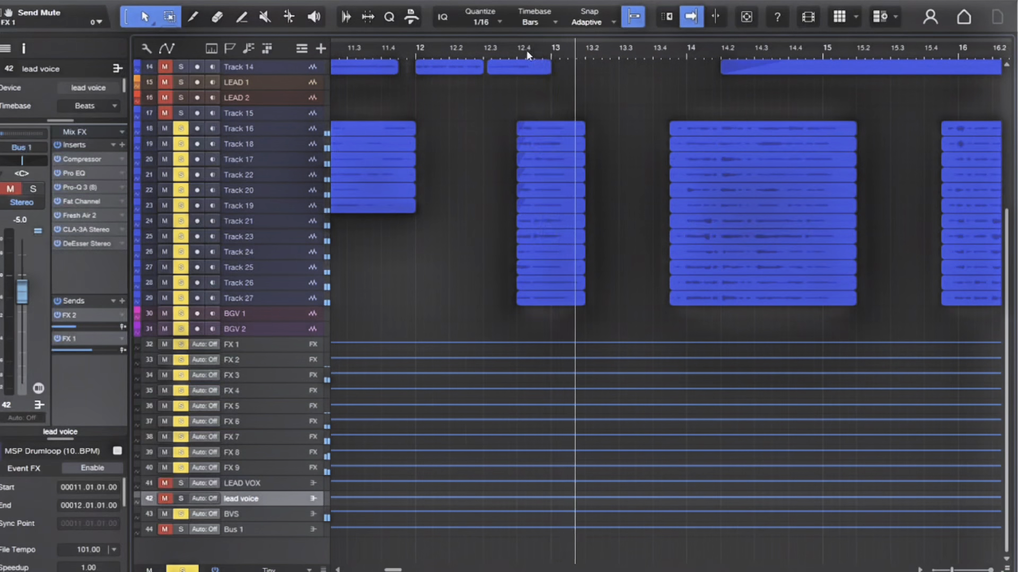
key(w)
key(w)
key(w)
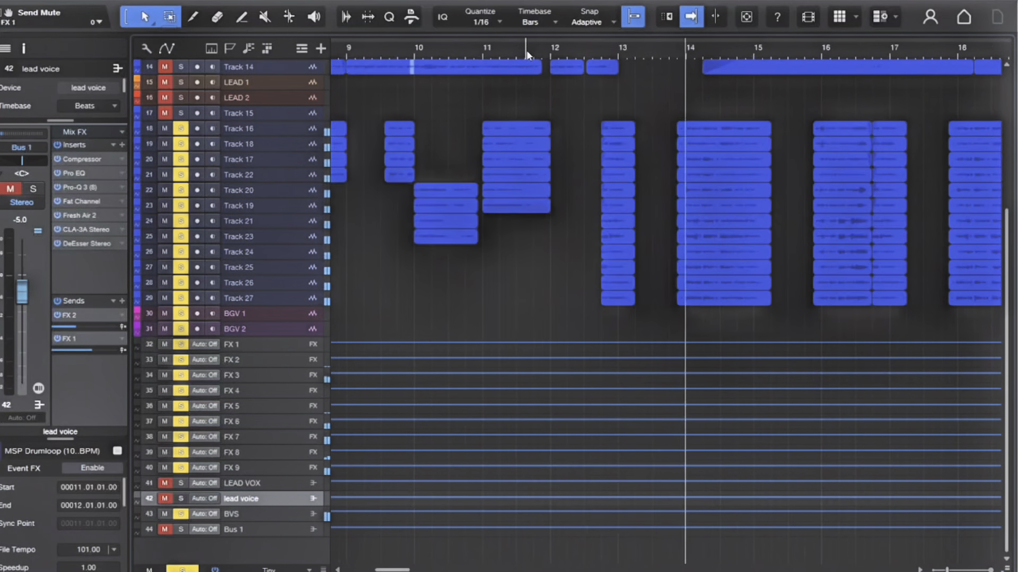
click(253, 514)
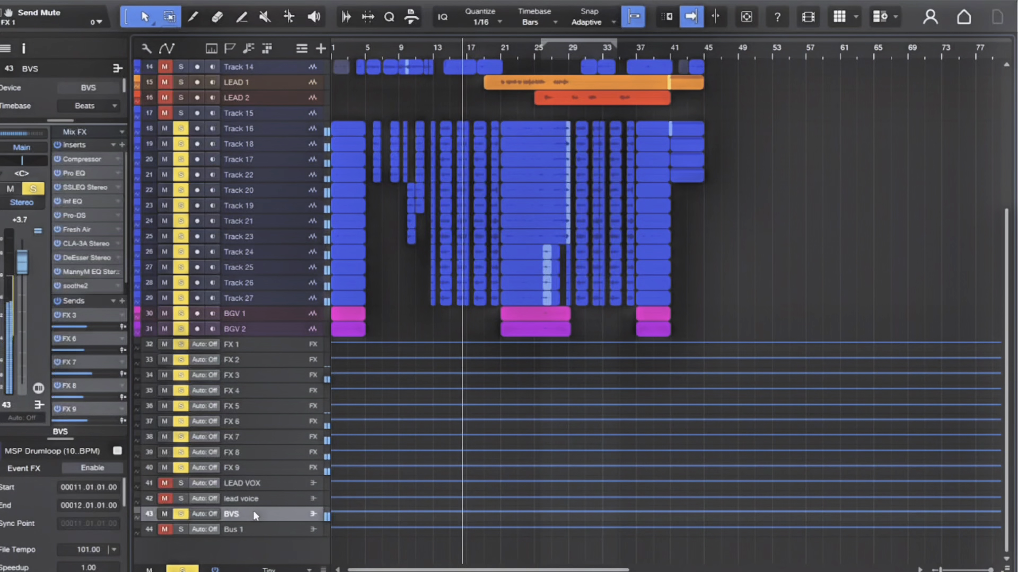
key(space)
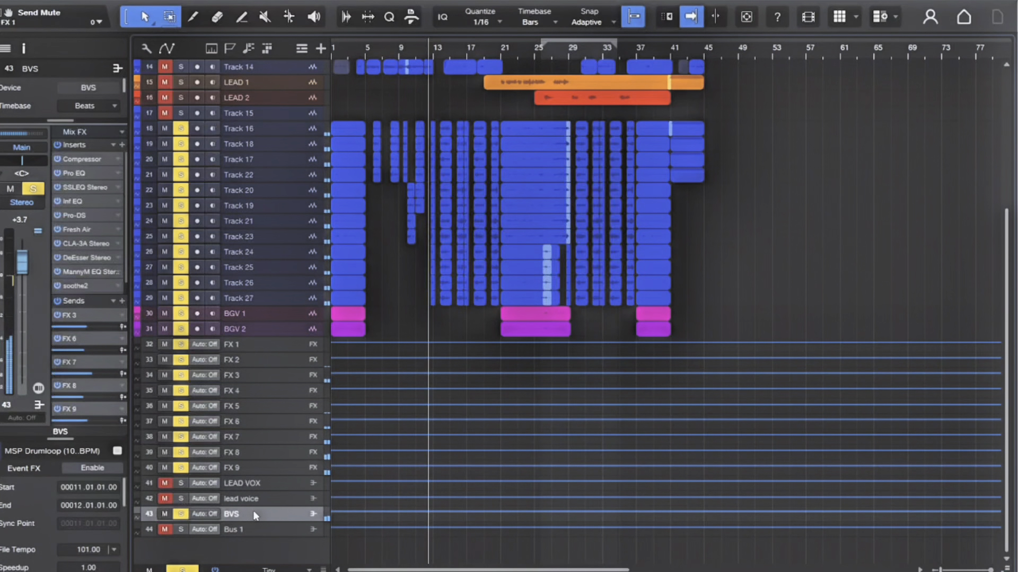
Bypass all inserts and sends on the BVS bus, audition the dry backing vocals, and stop playback.
click(58, 145)
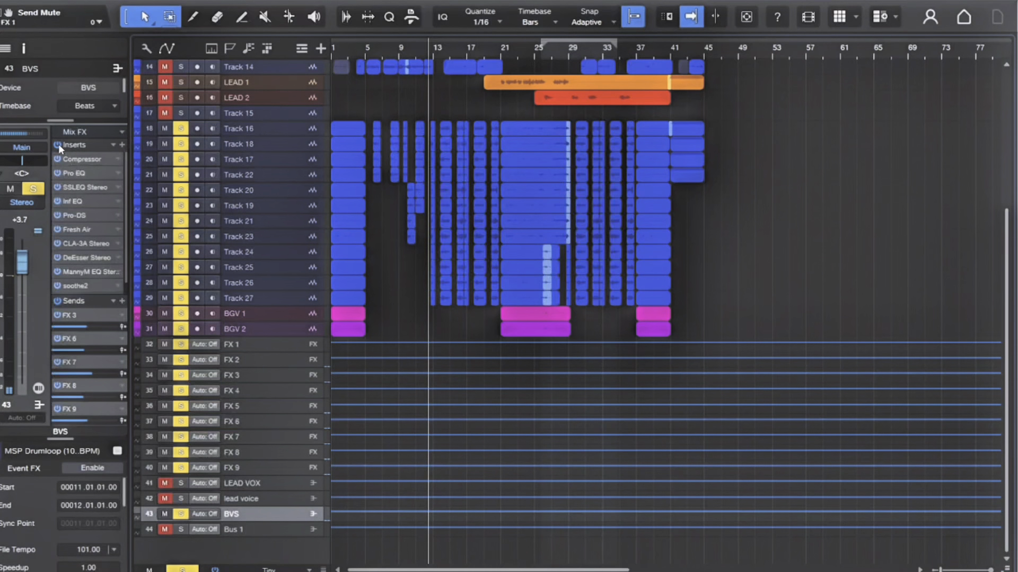
click(59, 304)
key(e)
key(e)
key(e)
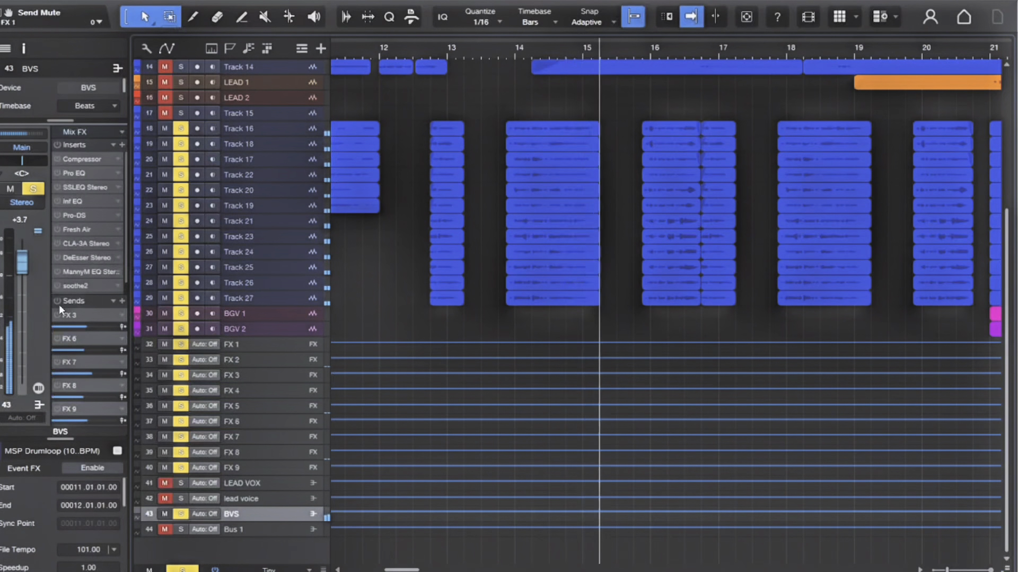
key(w)
key(w)
key(e)
key(e)
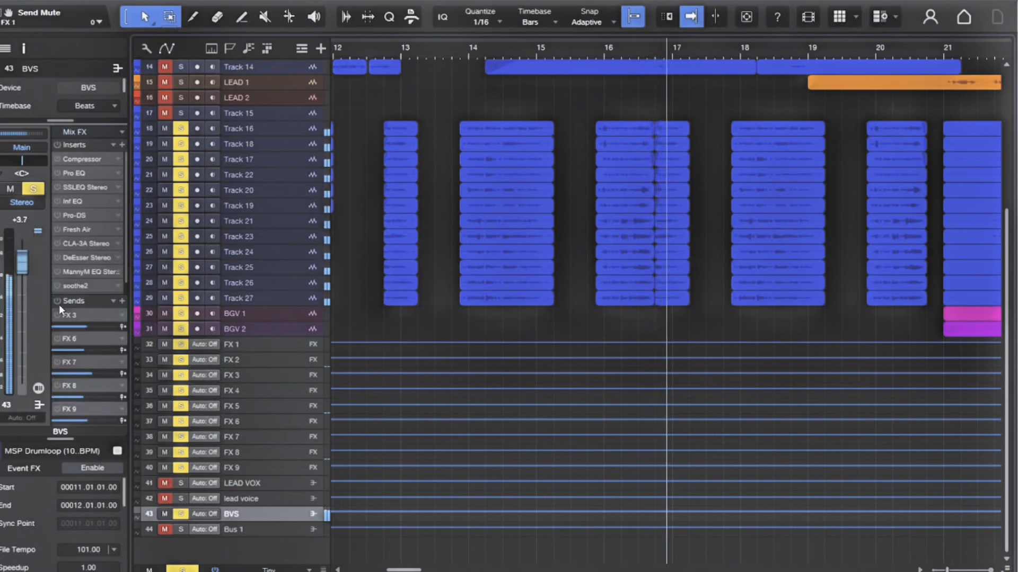
key(space)
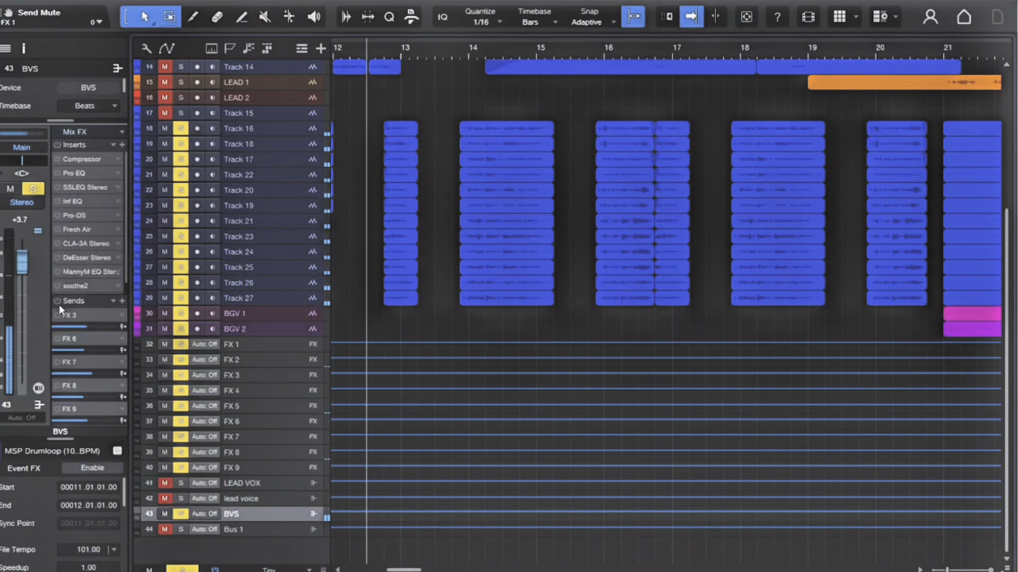
Re-enable all inserts and sends on the BVS bus, audition the processed backing vocals, and stop playback.
click(57, 144)
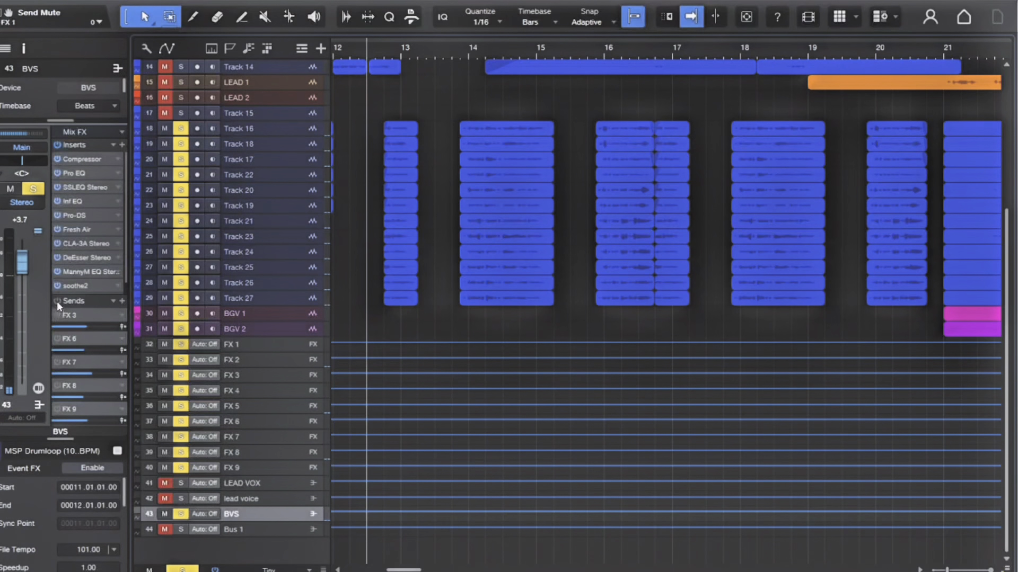
click(56, 300)
key(space)
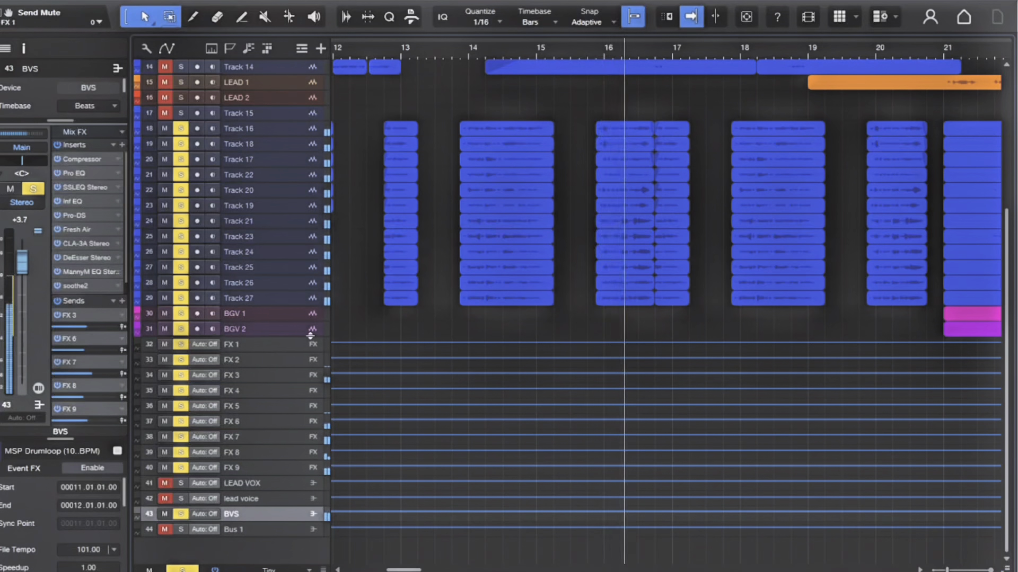
key(space)
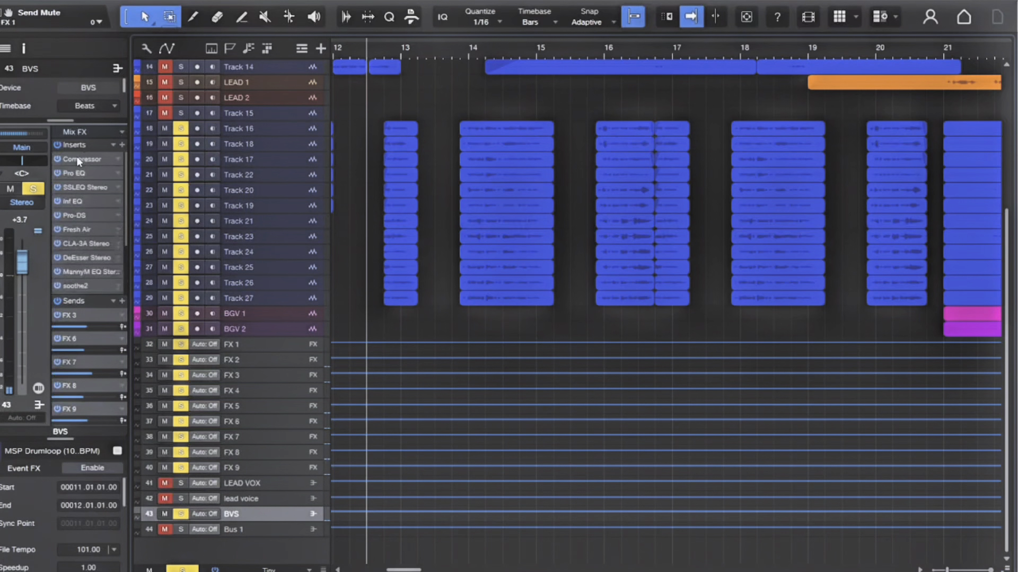
Review the settings of the Compressor and Pro EQ inserts on the BVS bus, closing each.
click(76, 159)
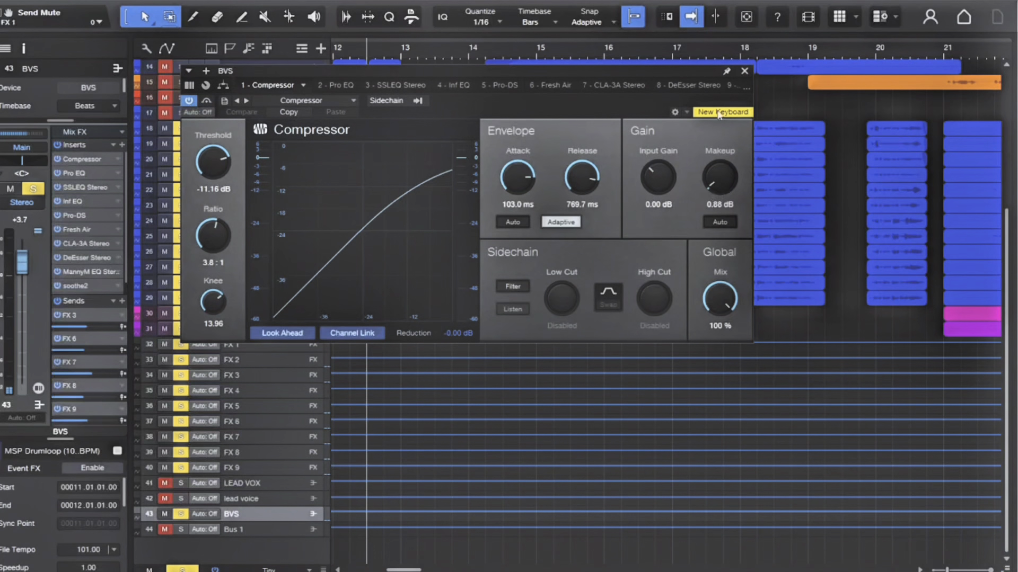
click(745, 71)
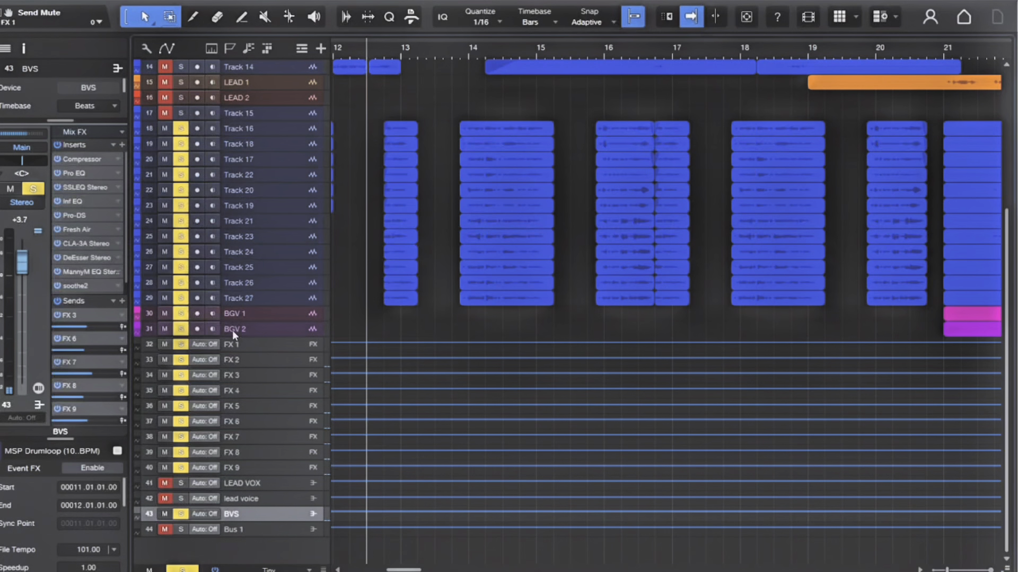
click(80, 174)
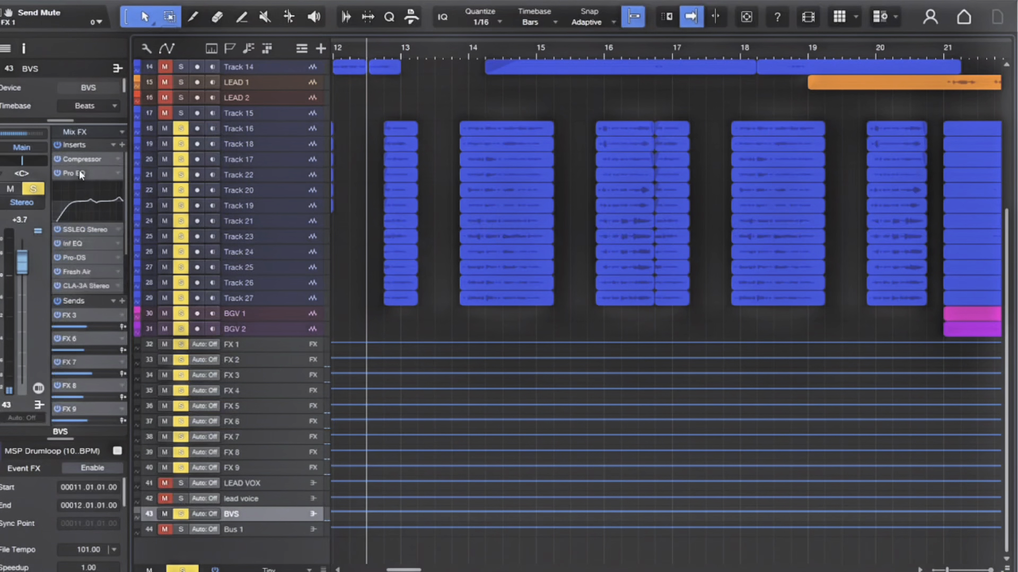
click(72, 172)
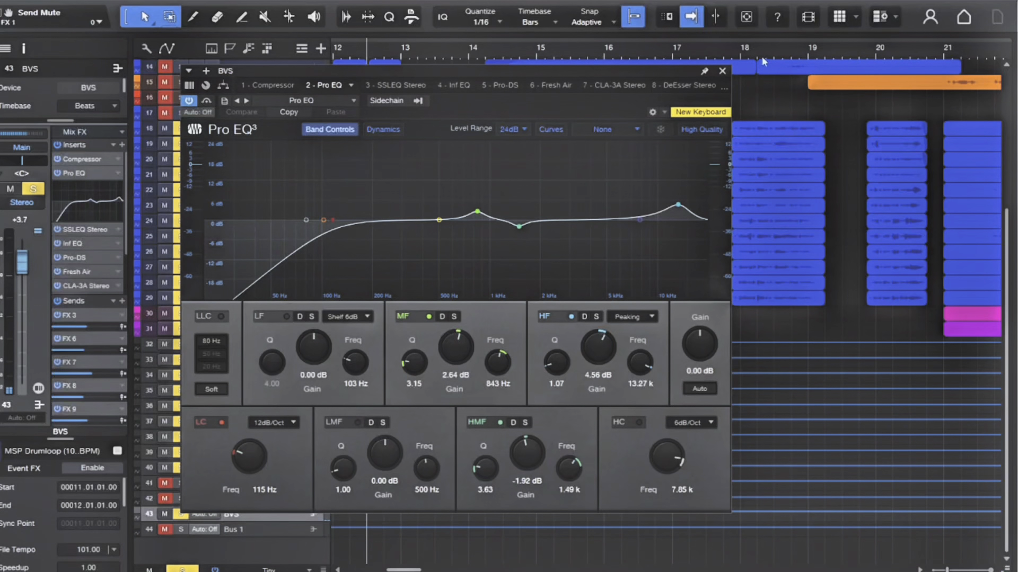
click(721, 71)
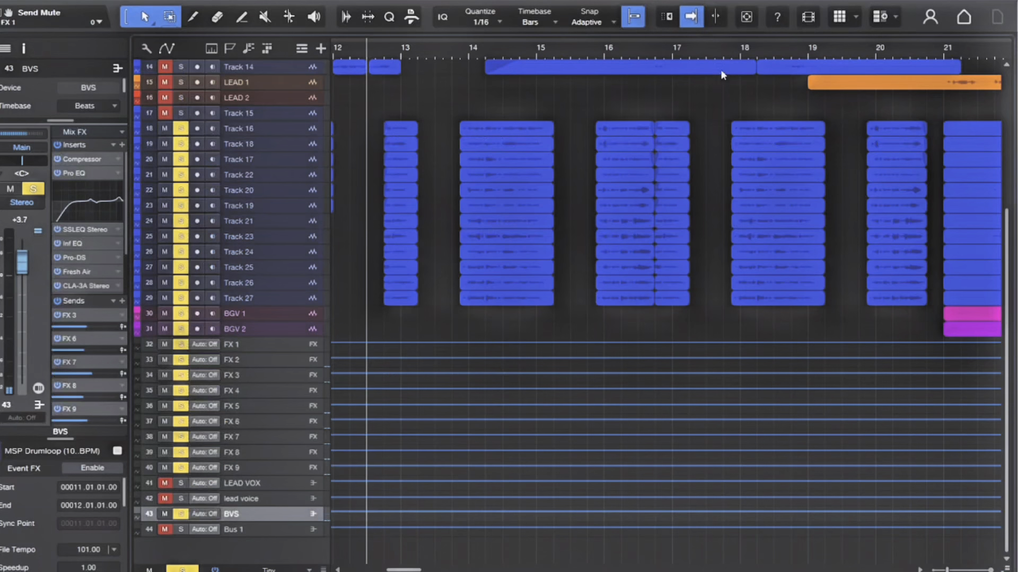
Review the SSLEQ Stereo insert on the BVS bus, including its factory preset list and low-frequency band, and close it.
click(81, 171)
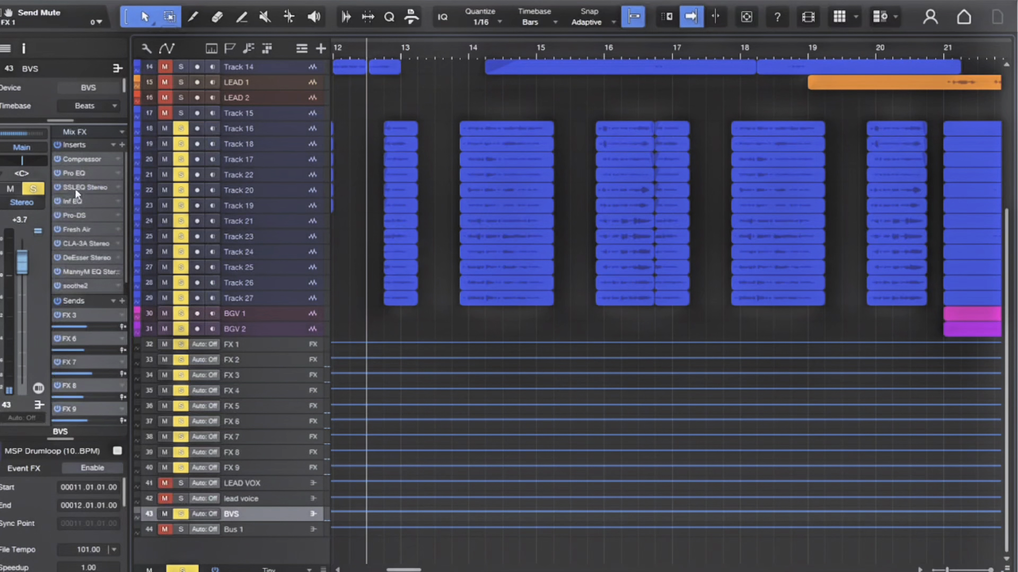
click(75, 189)
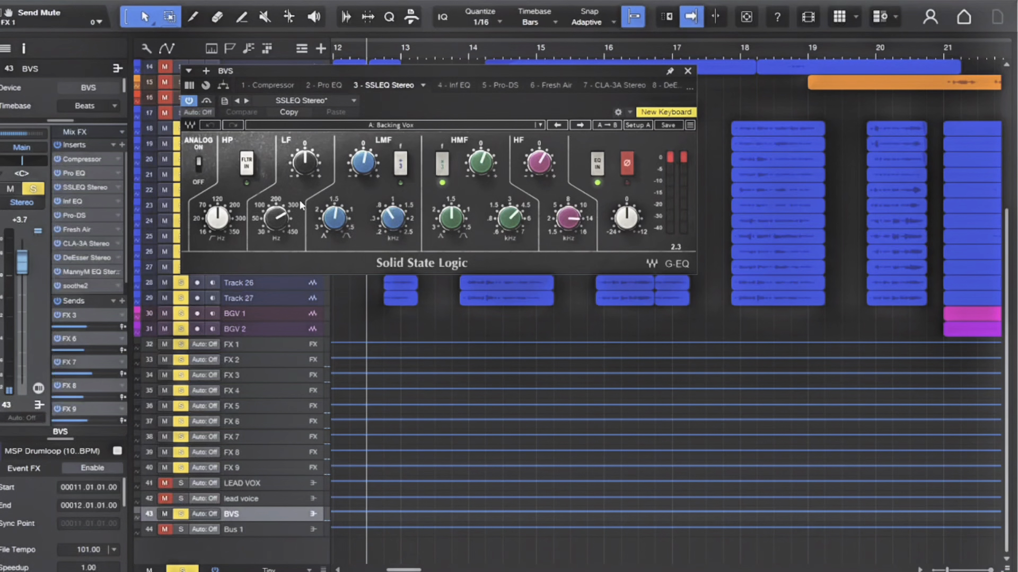
click(543, 126)
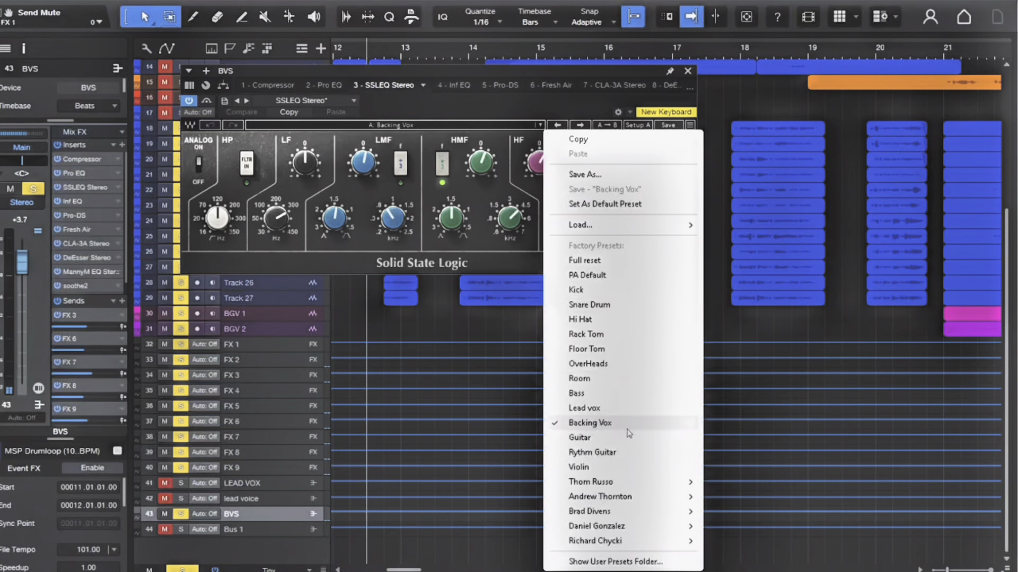
click(432, 126)
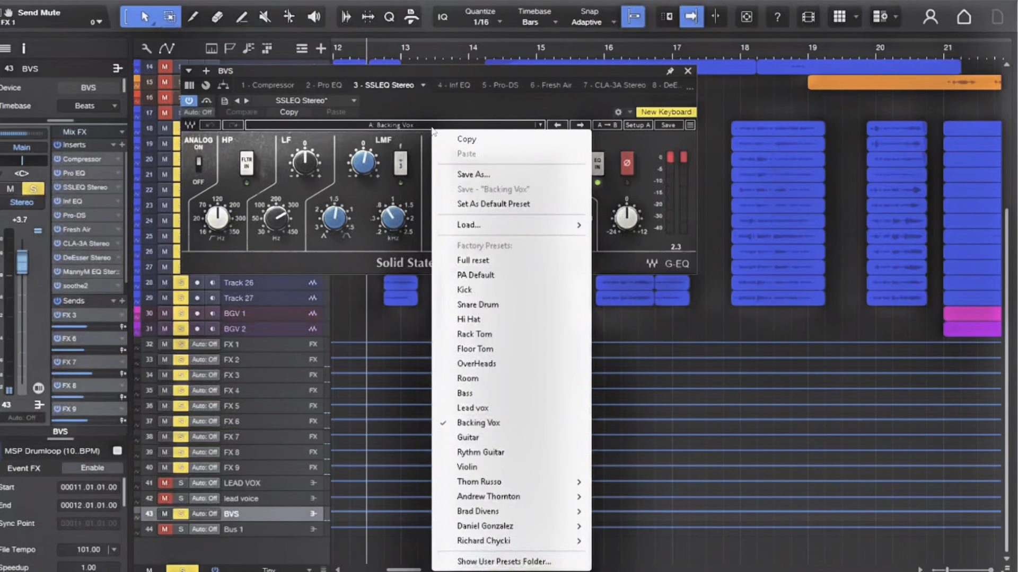
click(411, 134)
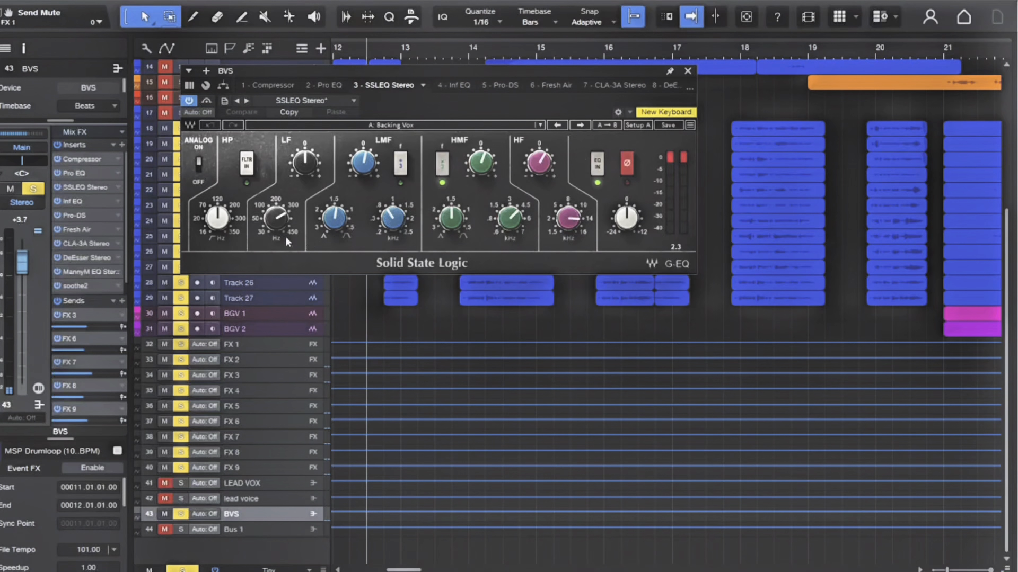
click(275, 222)
click(688, 72)
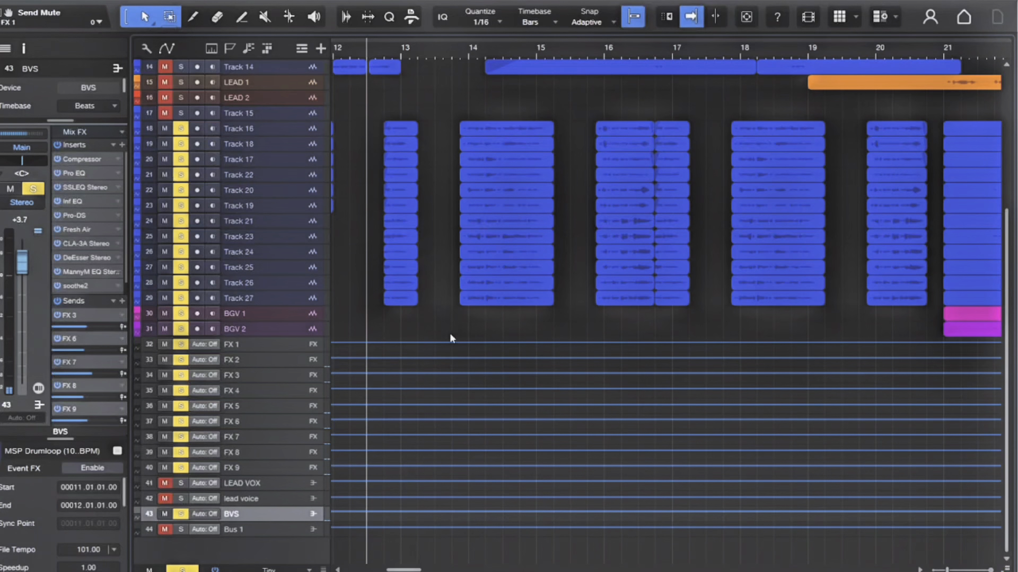
Examine the Inf EQ insert's bands and spectrum on the BVS bus during brief playback, and close it.
double_click(74, 202)
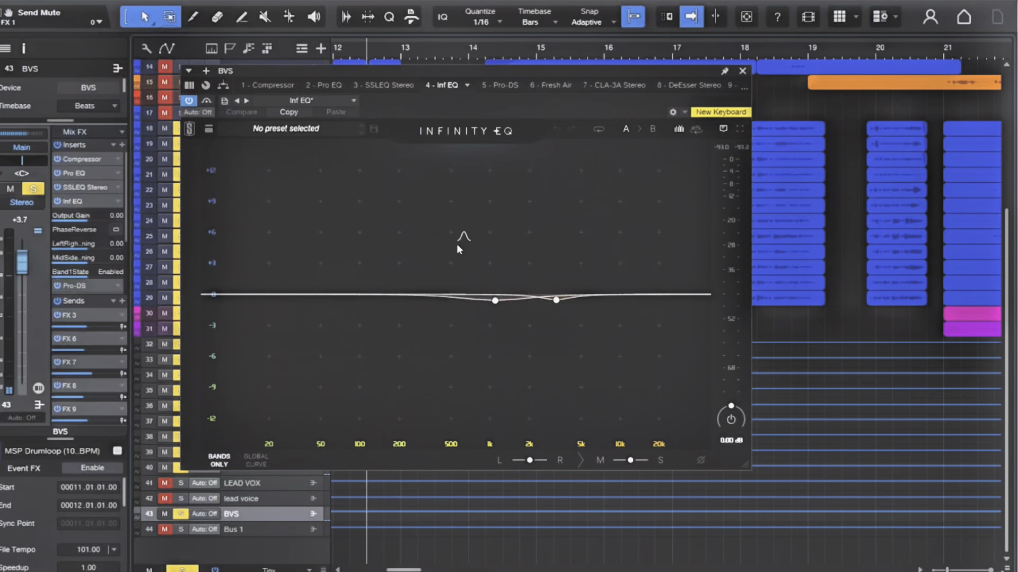
key(space)
key(space)
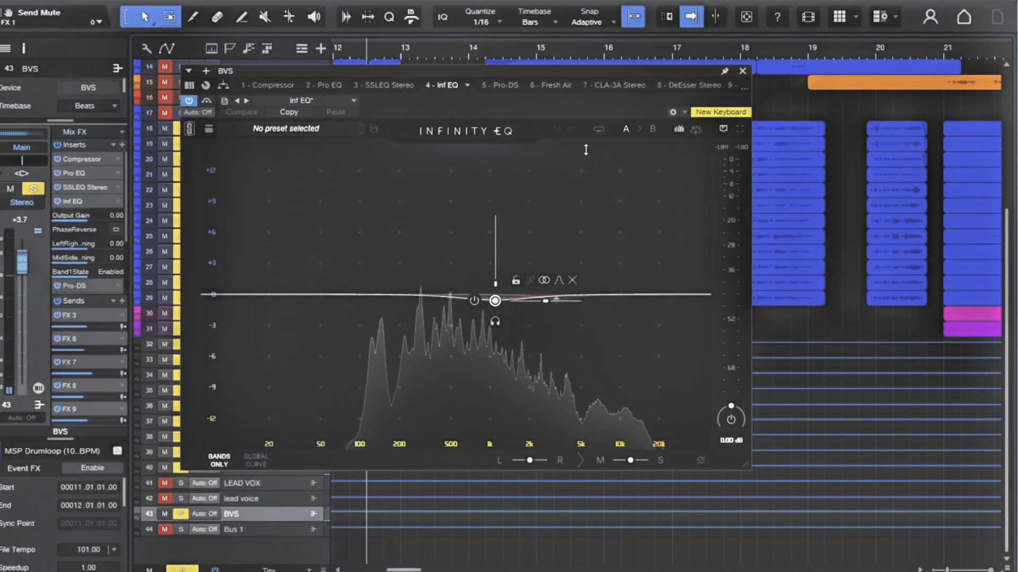
key(ctrl+s)
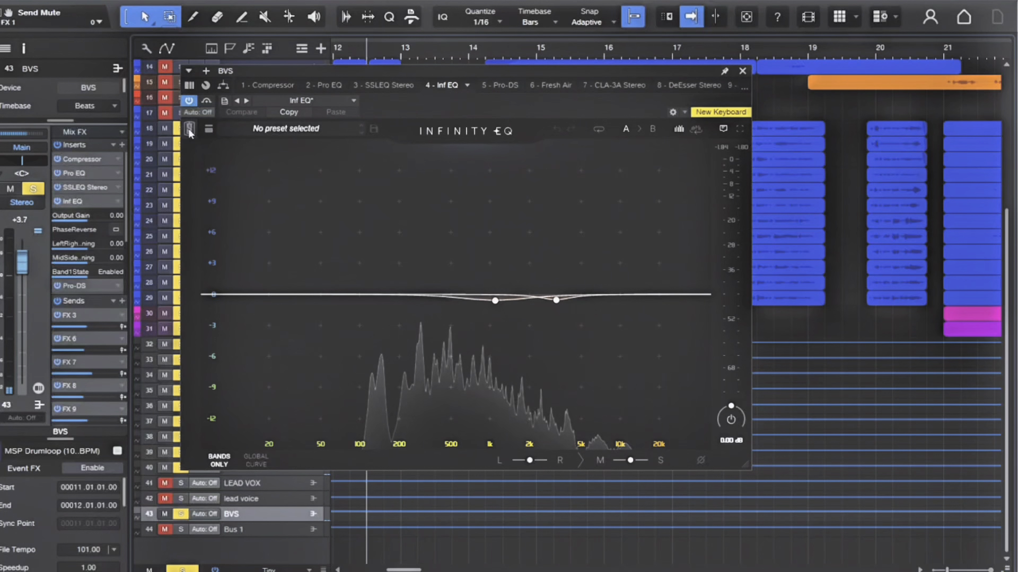
click(742, 72)
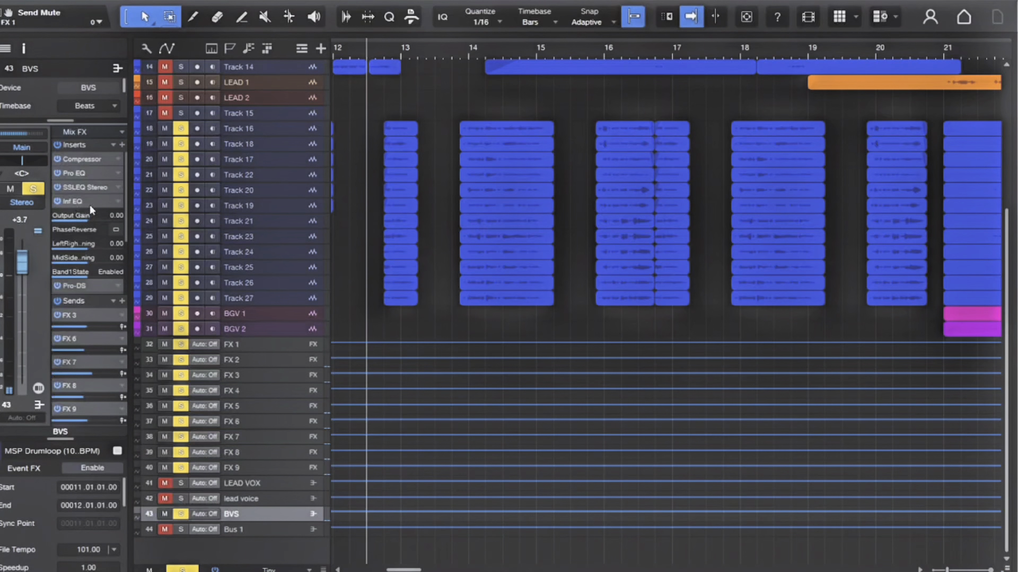
Audition the soloed backing vocals briefly, stop playback, and review the Pro-DS insert's de-essing settings on the BVS bus.
click(159, 288)
key(space)
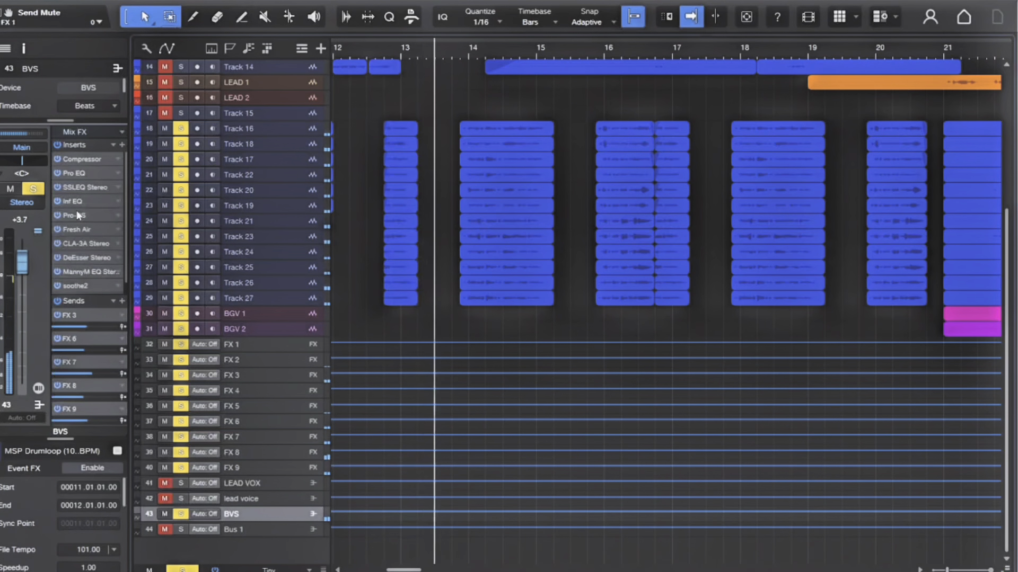
key(space)
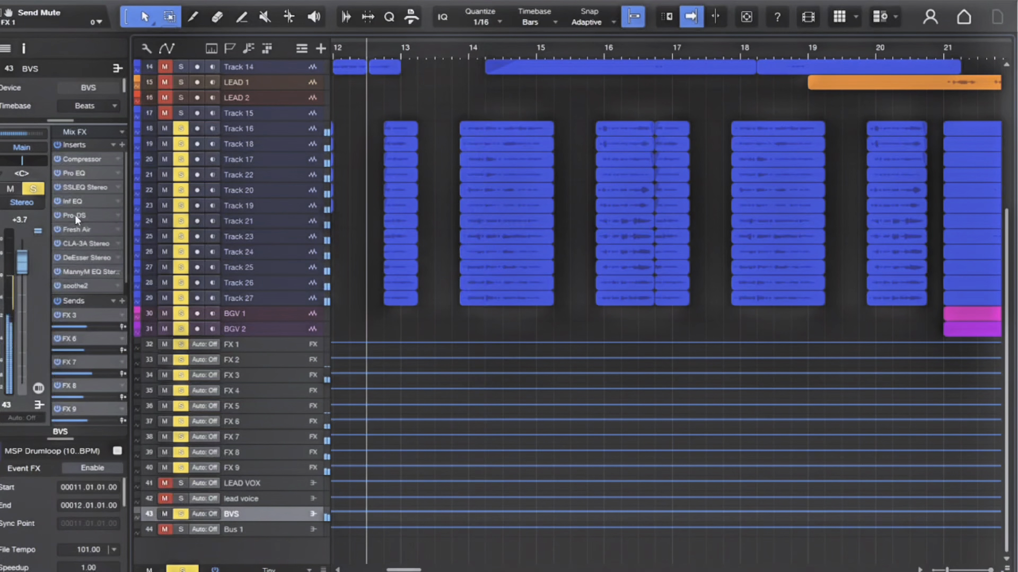
click(75, 214)
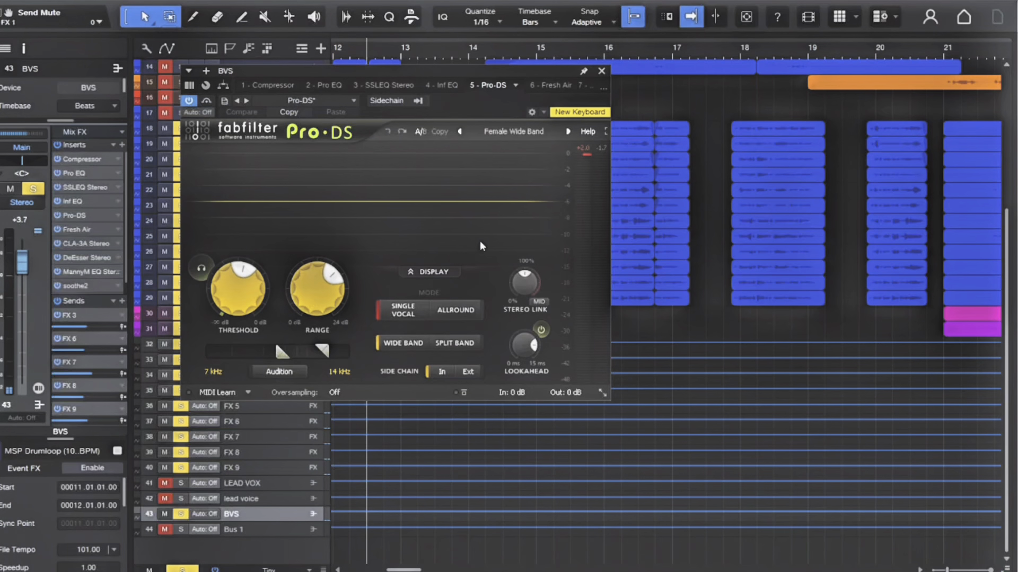
click(601, 71)
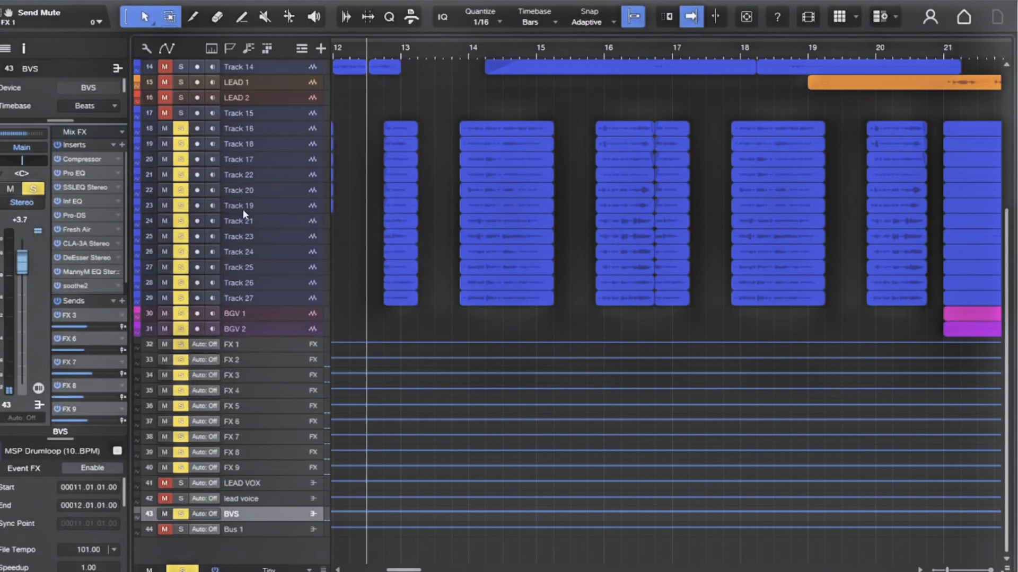
Review the Mid Air and High Air amounts in the BVS bus's Fresh Air insert and close it.
click(81, 228)
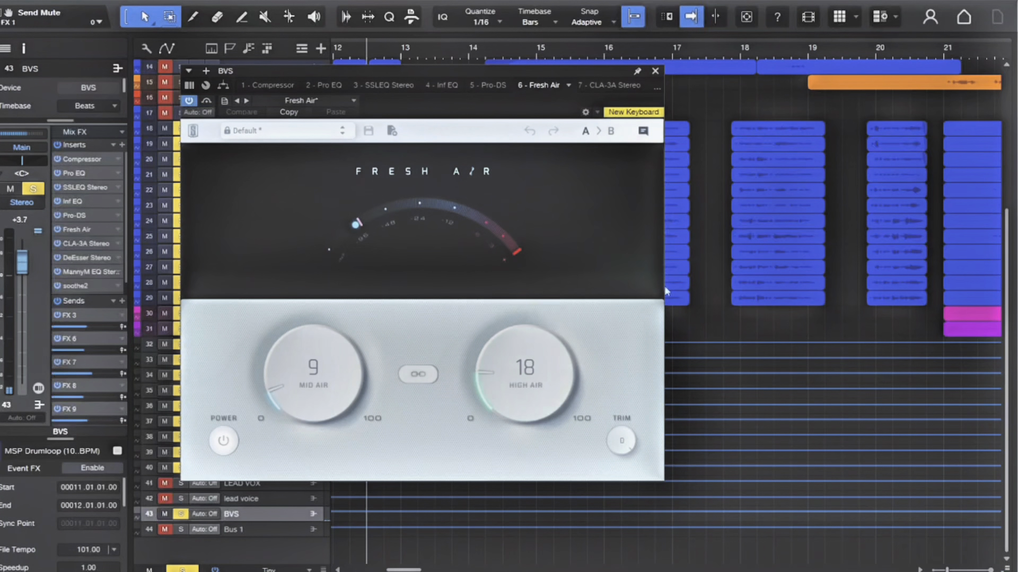
click(657, 71)
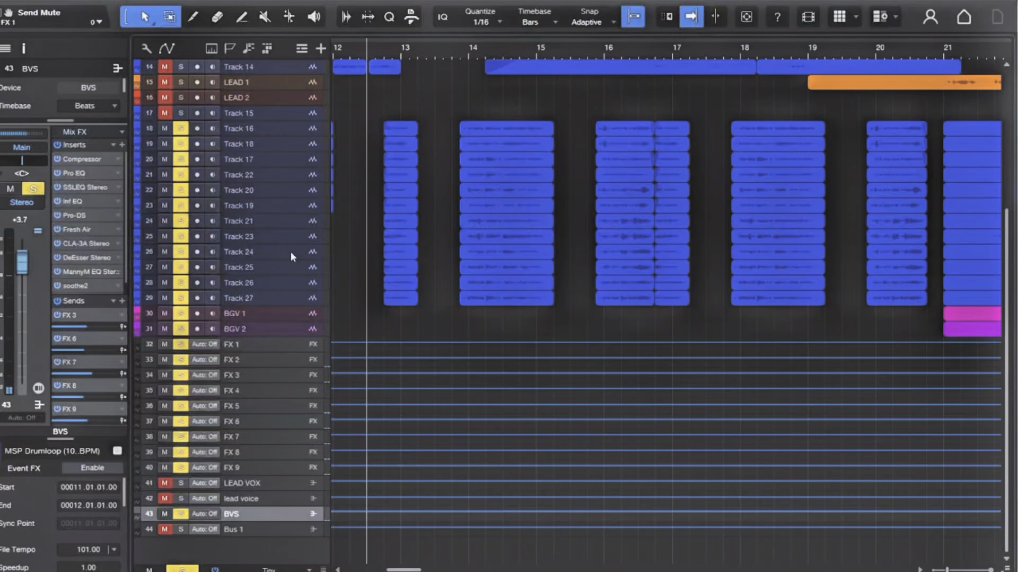
click(77, 227)
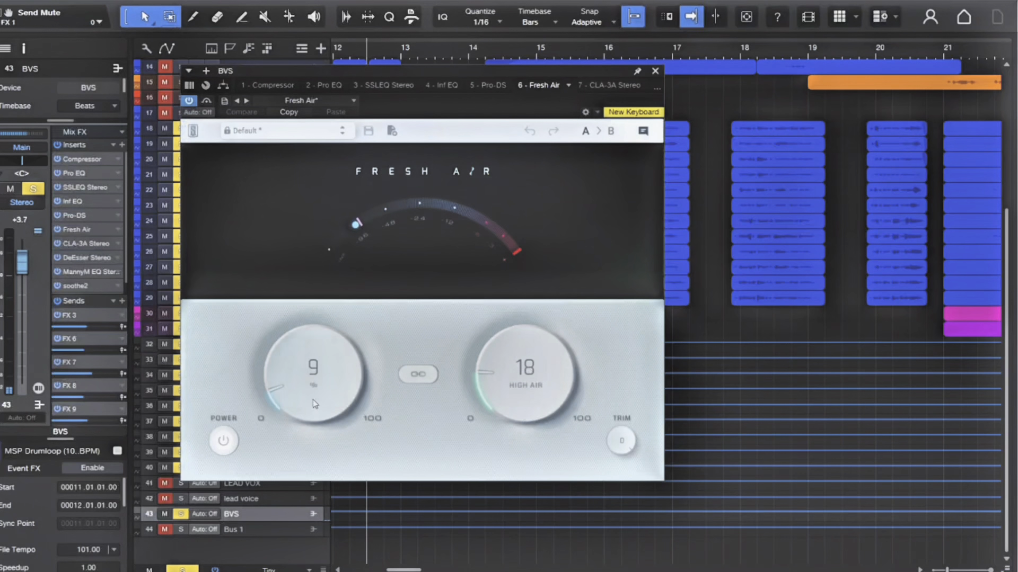
click(655, 70)
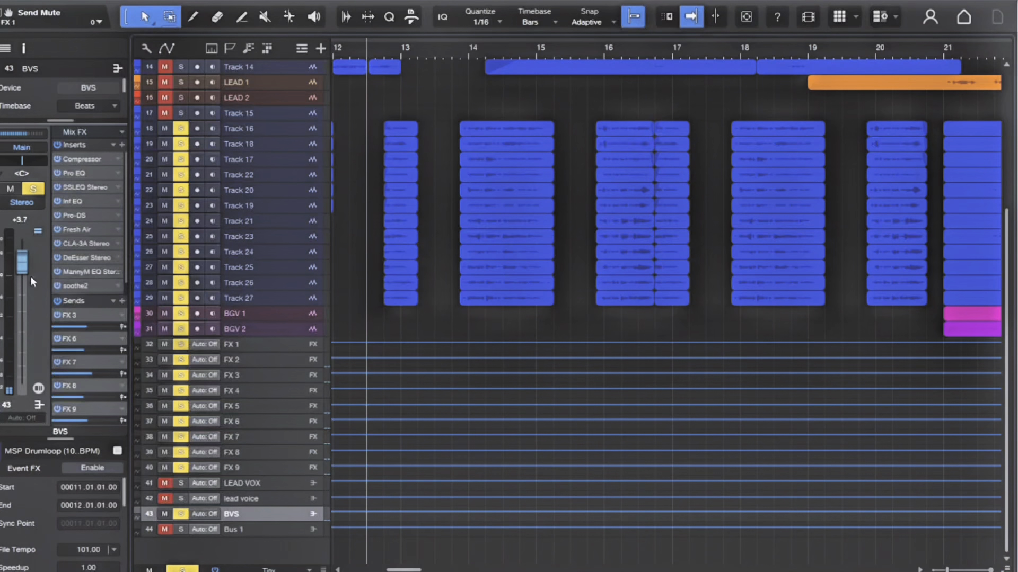
Inspect the Peak Reduction and Gain settings of the CLA-3A Stereo insert on the BVS bus and close it.
click(83, 244)
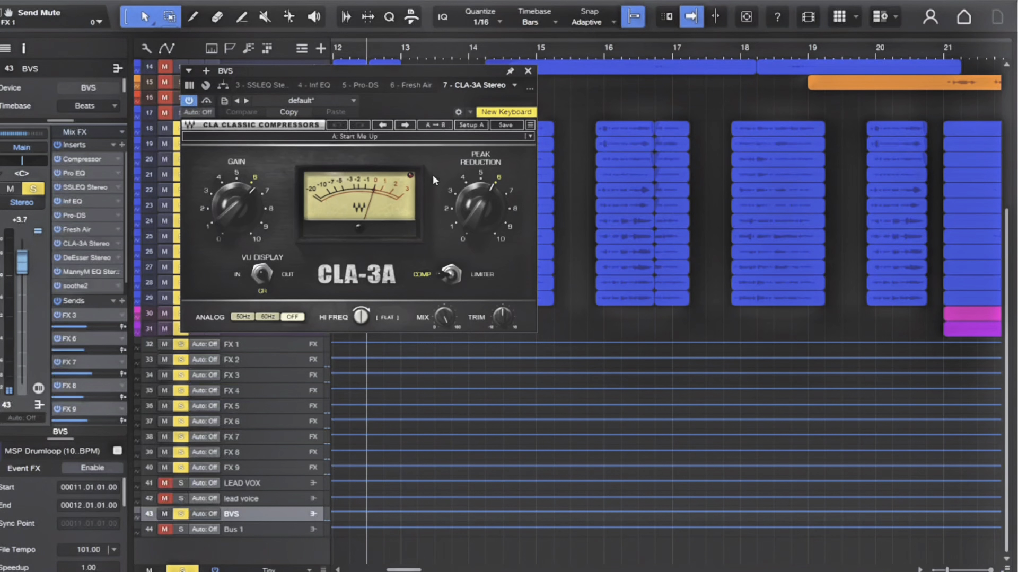
click(470, 224)
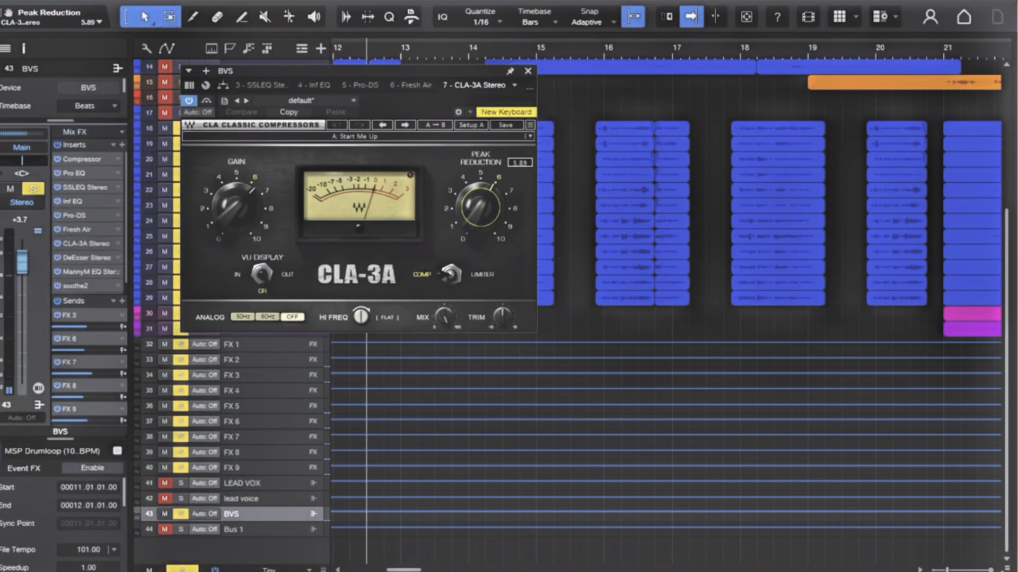
click(481, 212)
click(245, 218)
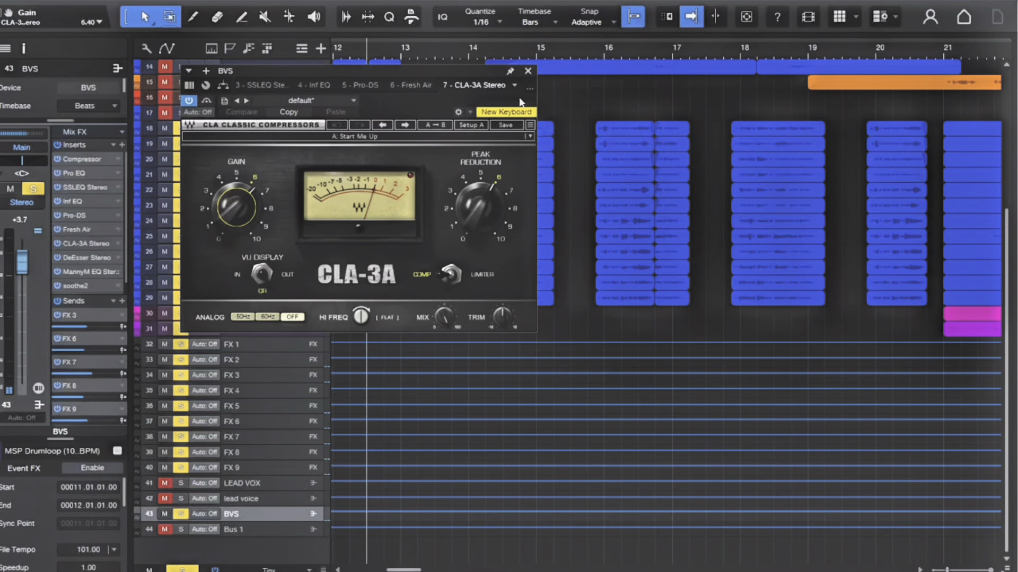
click(528, 71)
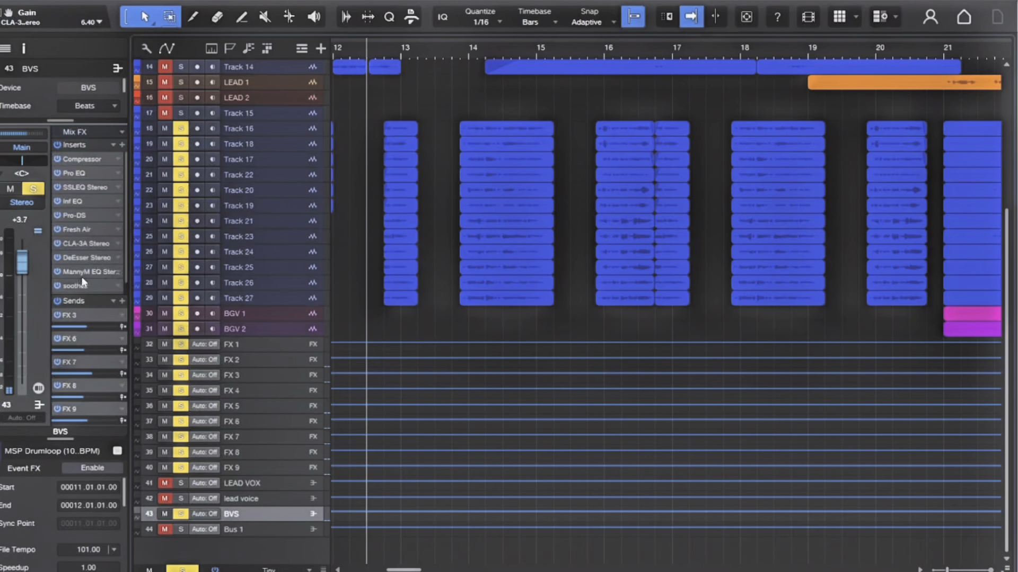
Open the DeEsser Stereo insert on the BVS bus to review its threshold and frequency.
scroll(81, 277, down, 2)
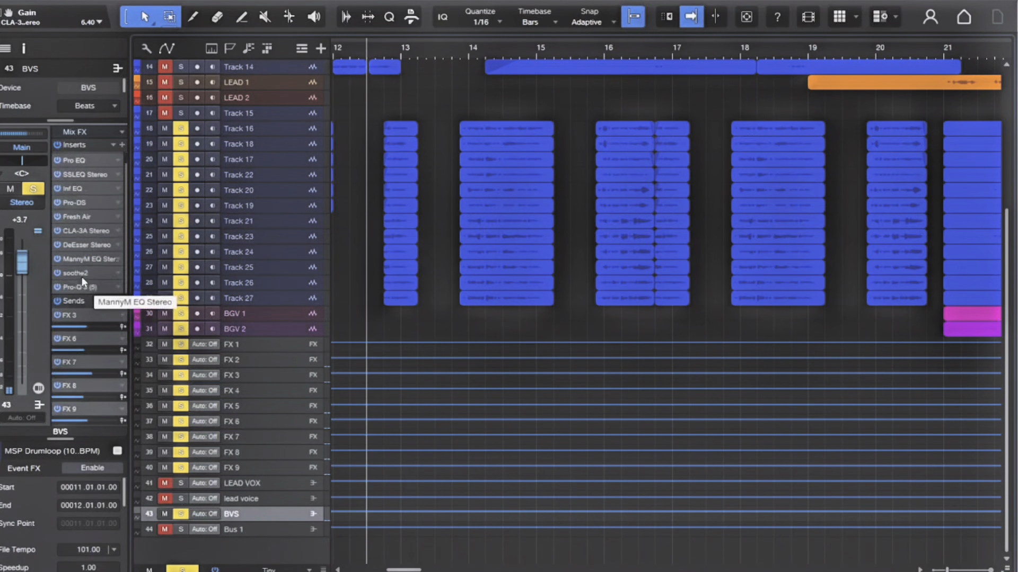
click(77, 244)
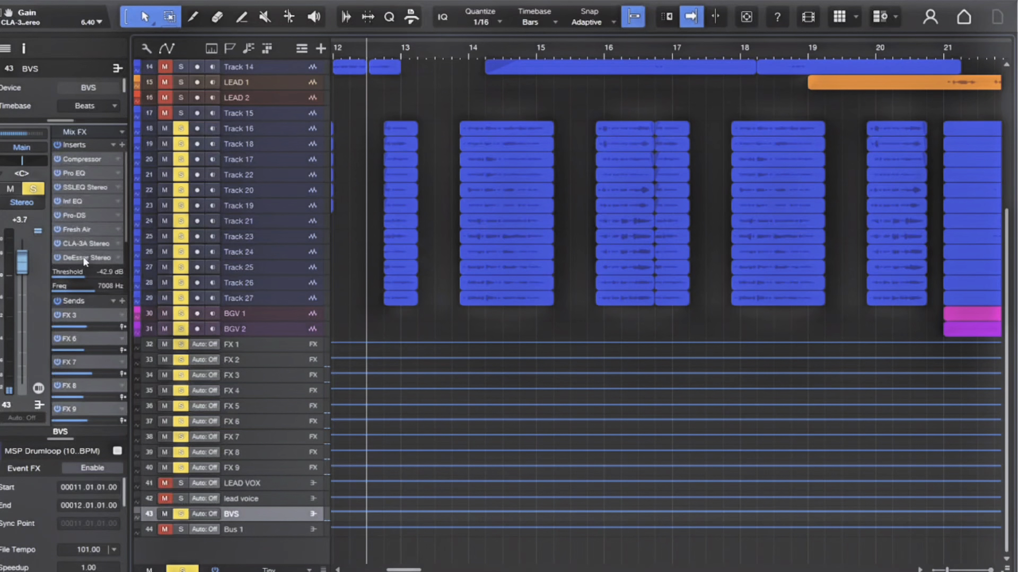
click(84, 258)
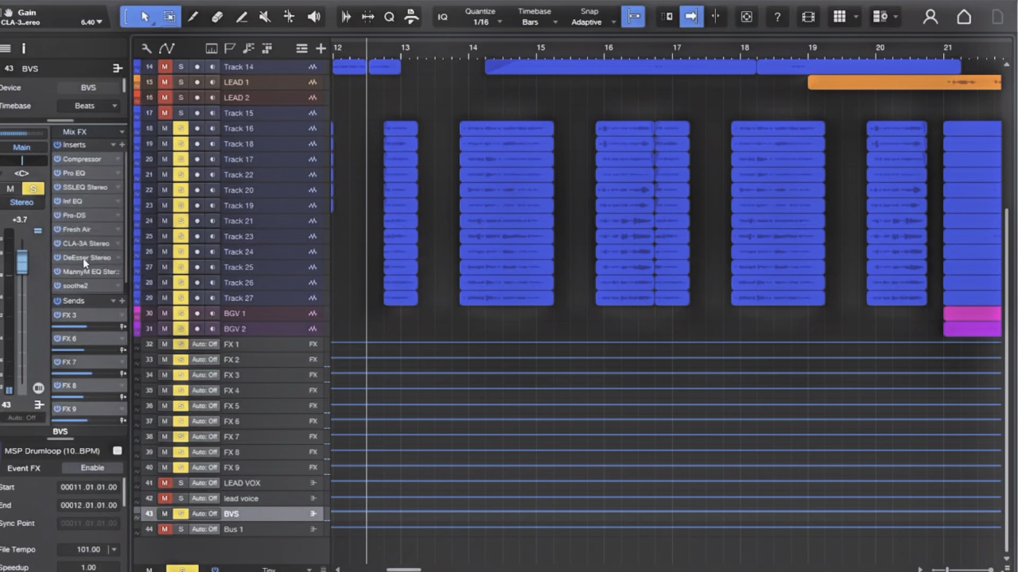
click(85, 258)
click(85, 258)
double_click(83, 258)
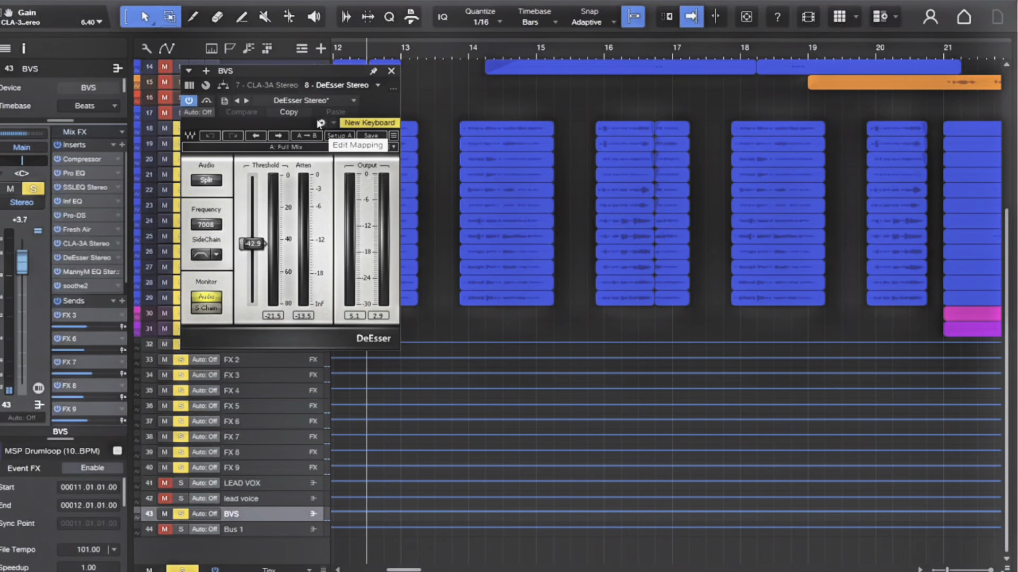
Audition the backing vocals with DeEsser Stereo bypassed and re-enabled, close the insert, and stop playback.
key(space)
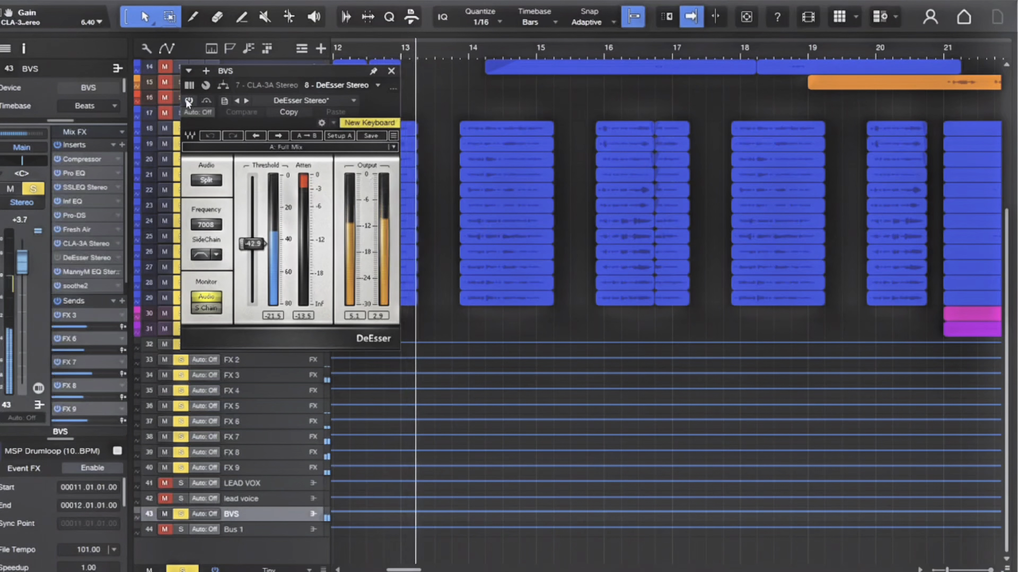
click(188, 101)
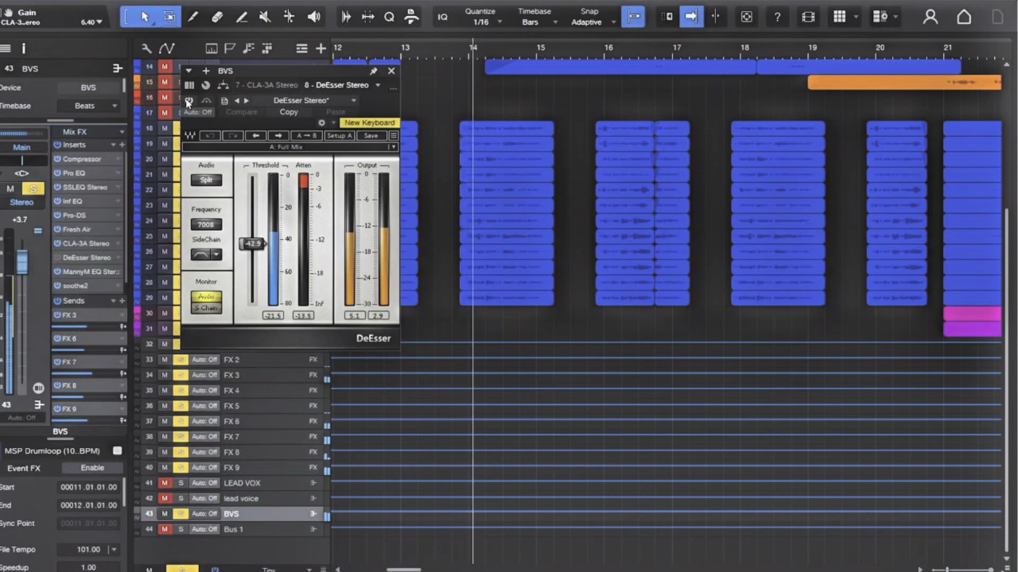
click(188, 101)
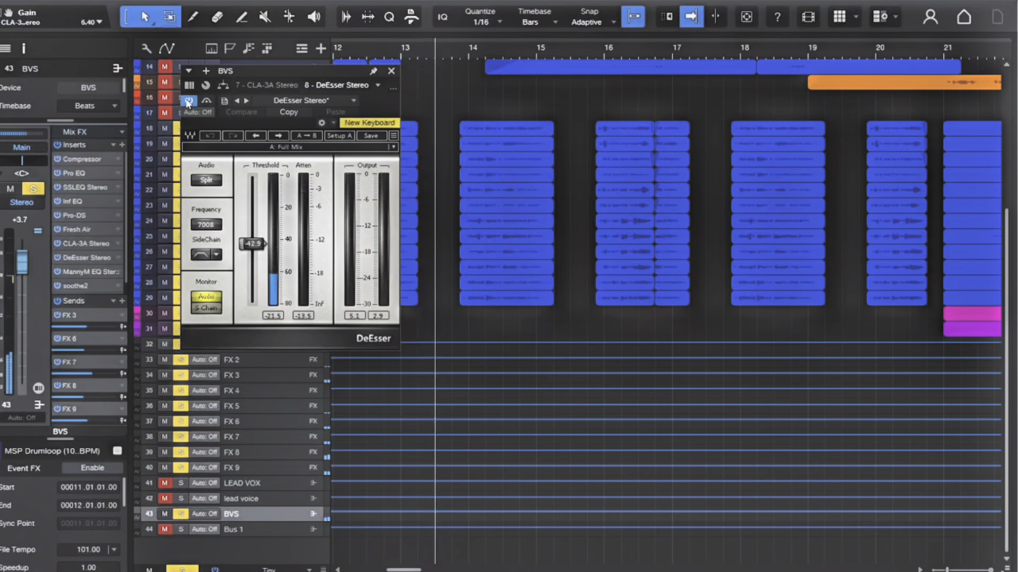
click(391, 71)
key(space)
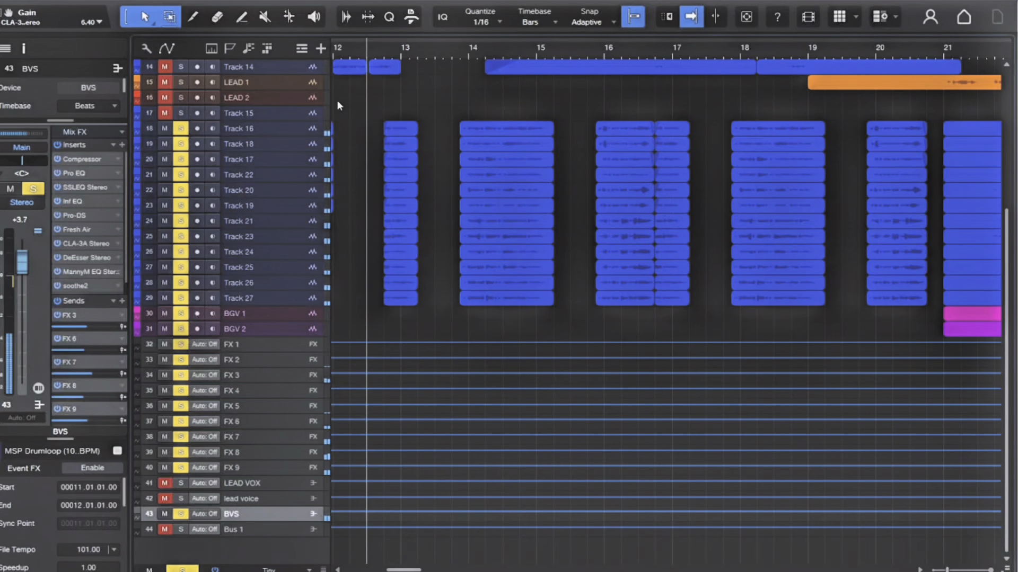
Review the gain bands and high-pass filter of the MannyM EQ Stereo insert on the BVS bus and close it.
scroll(107, 260, down, 1)
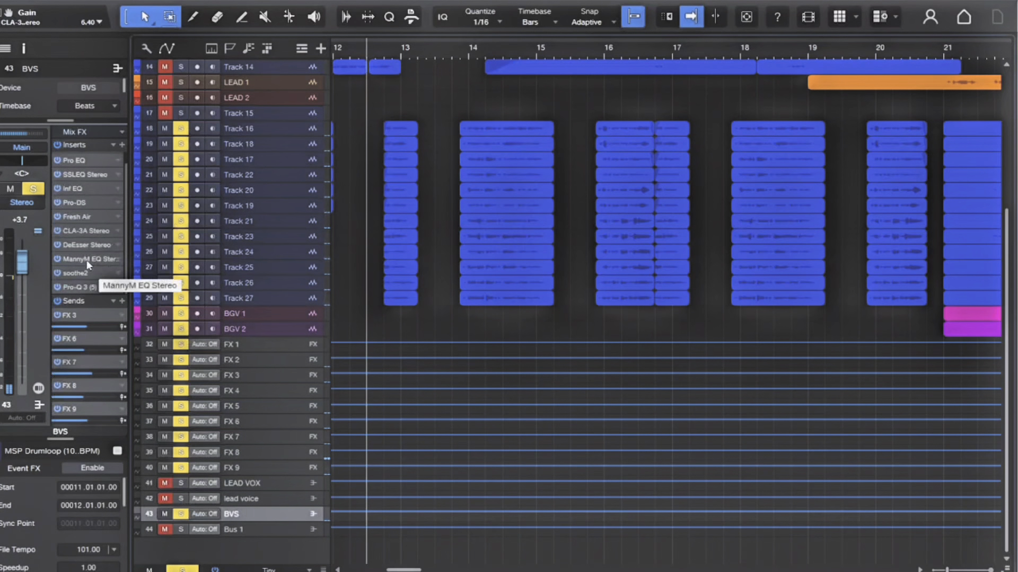
scroll(86, 267, up, 1)
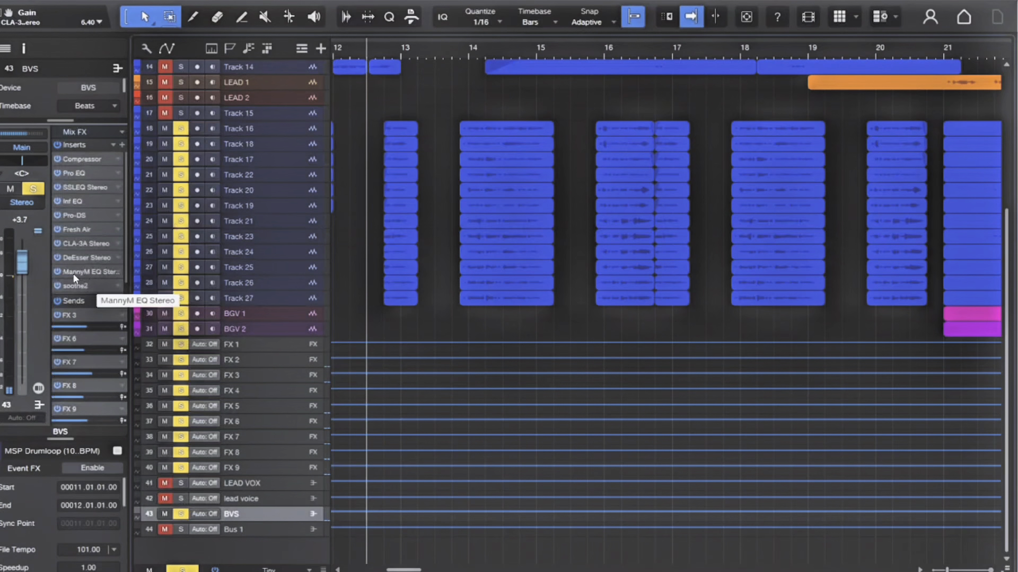
click(72, 272)
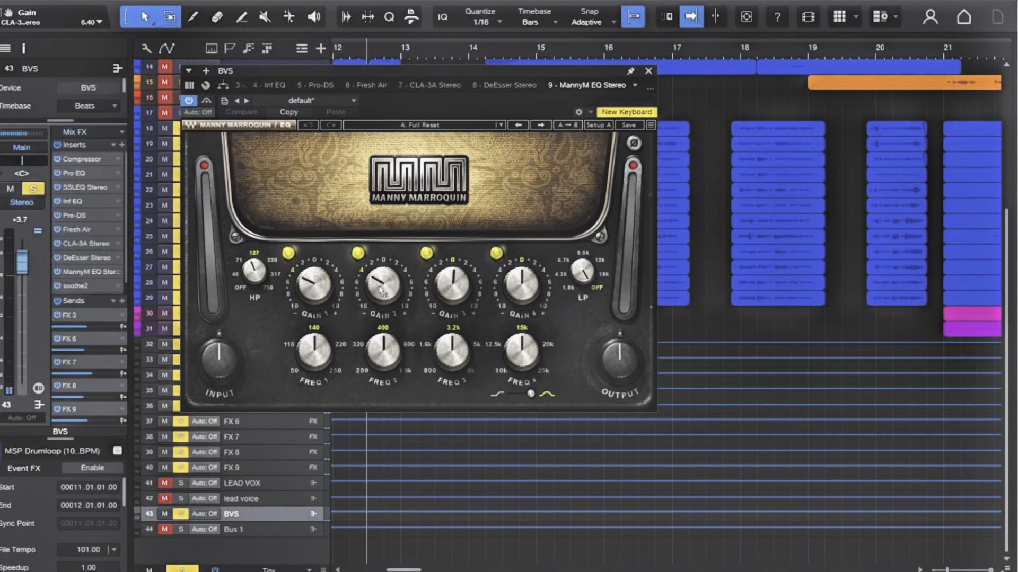
mouse_move(379, 290)
click(253, 275)
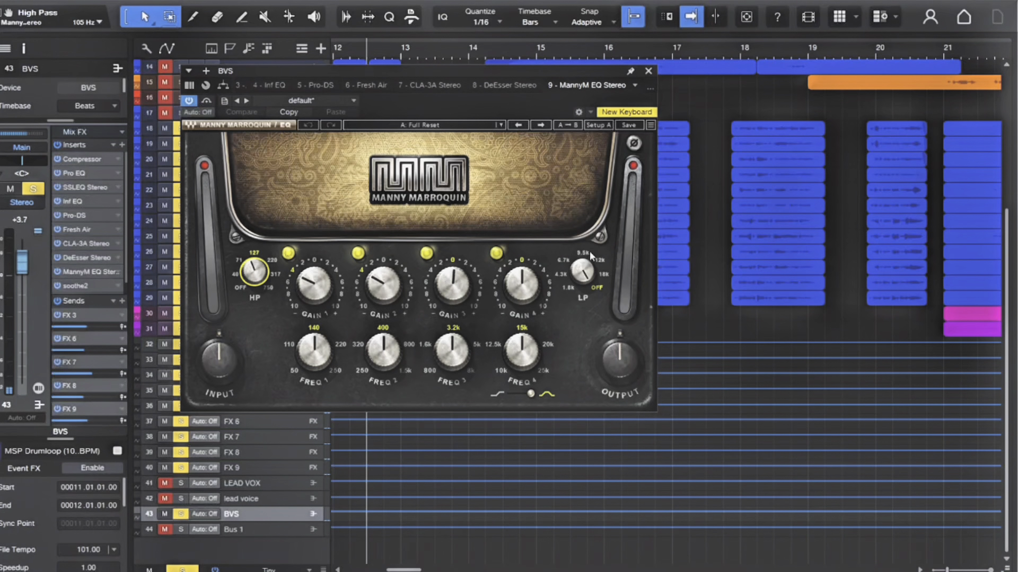
click(648, 70)
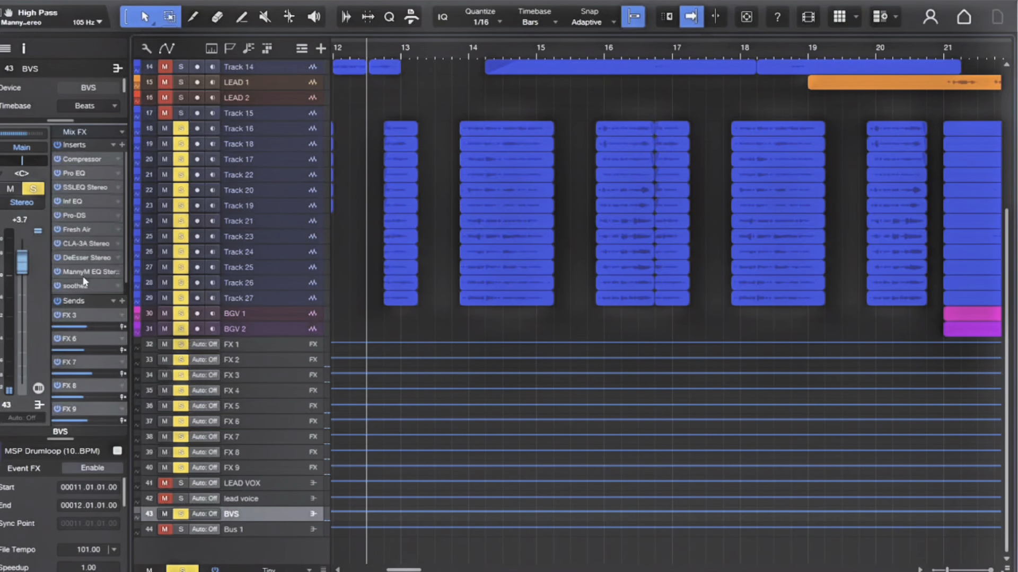
Review the depth, sharpness and selectivity settings and treble curve of the soothe2 insert on the BVS bus and close it.
scroll(83, 282, down, 1)
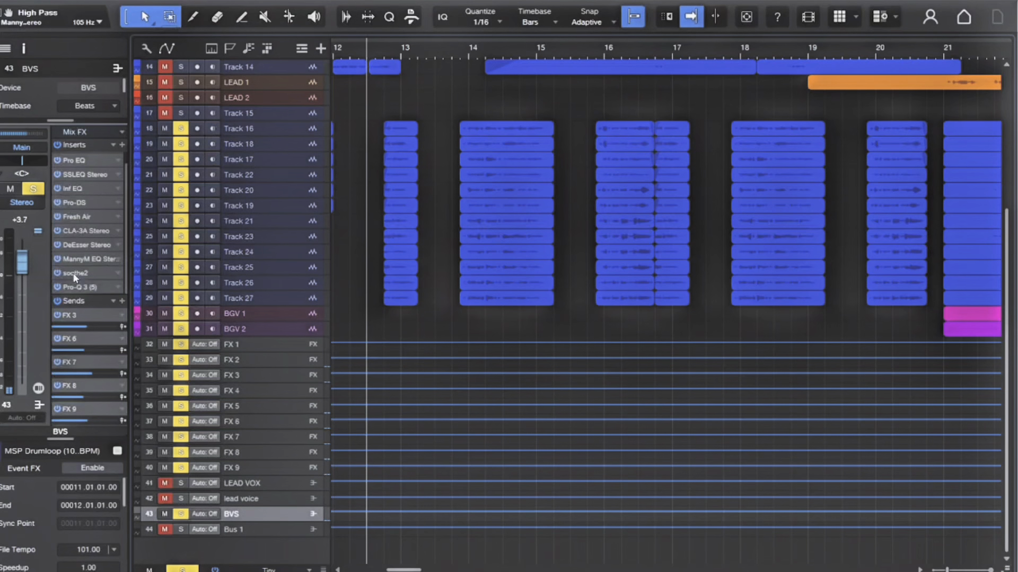
double_click(75, 274)
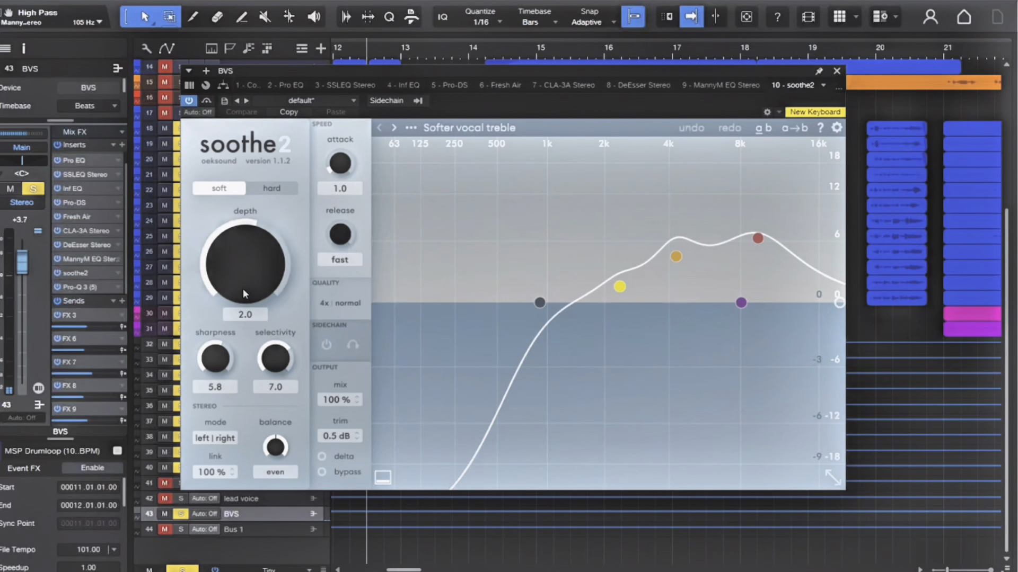
click(837, 73)
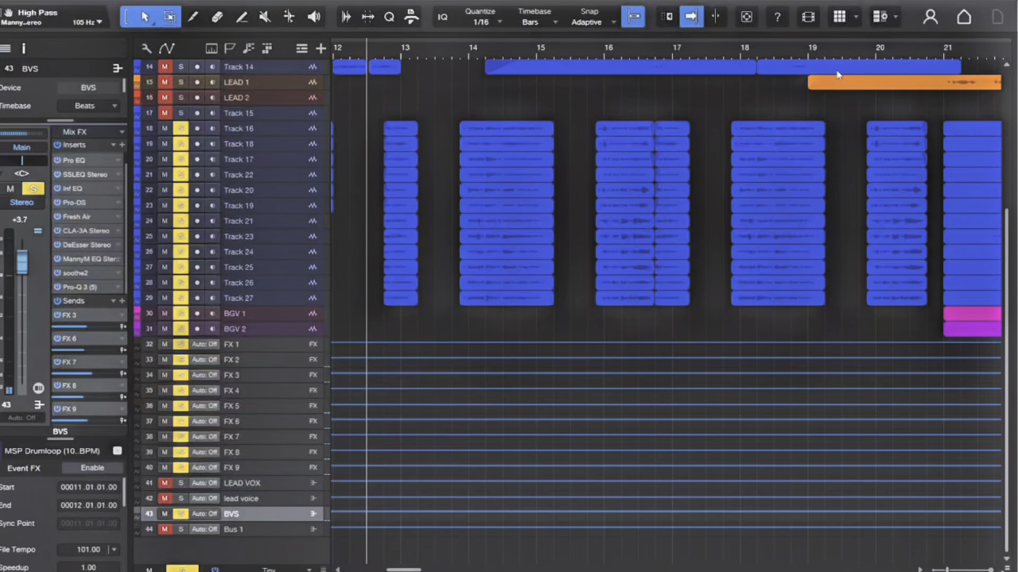
Open the Pro-Q 3 insert on the BVS bus and audition the backing vocals from bar 12.3 through it.
scroll(408, 53, down, 3)
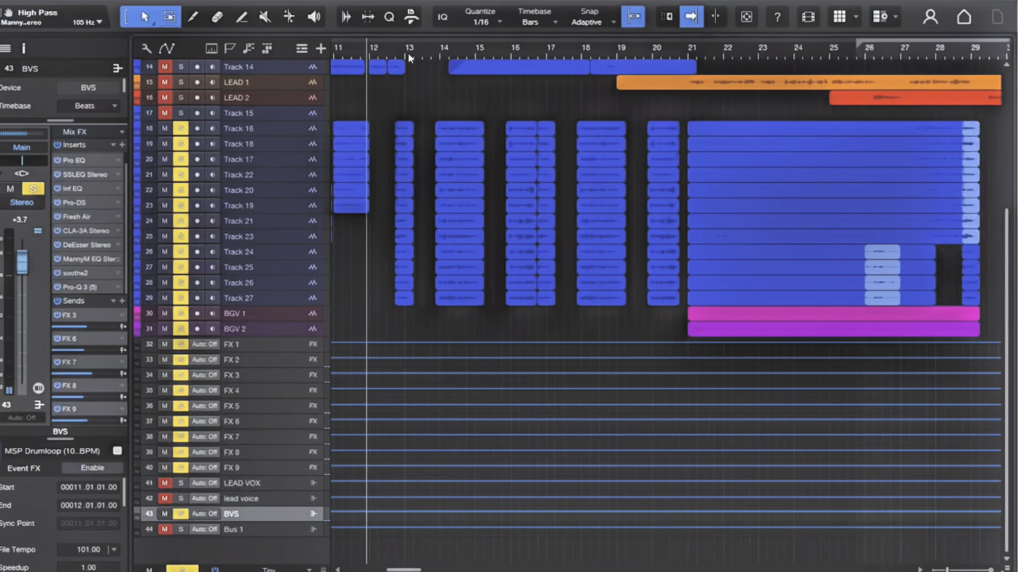
scroll(408, 53, up, 3)
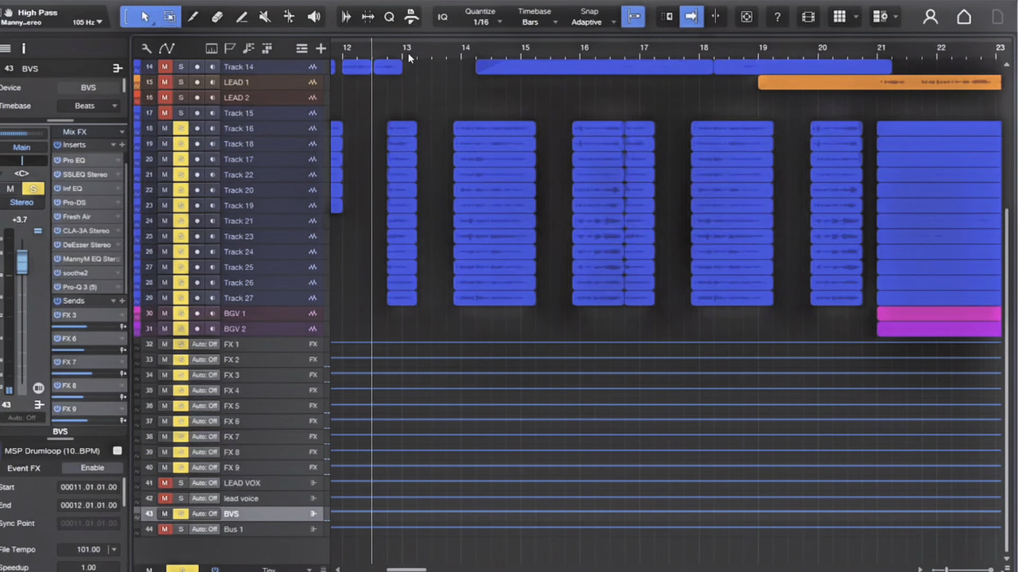
scroll(408, 53, up, 3)
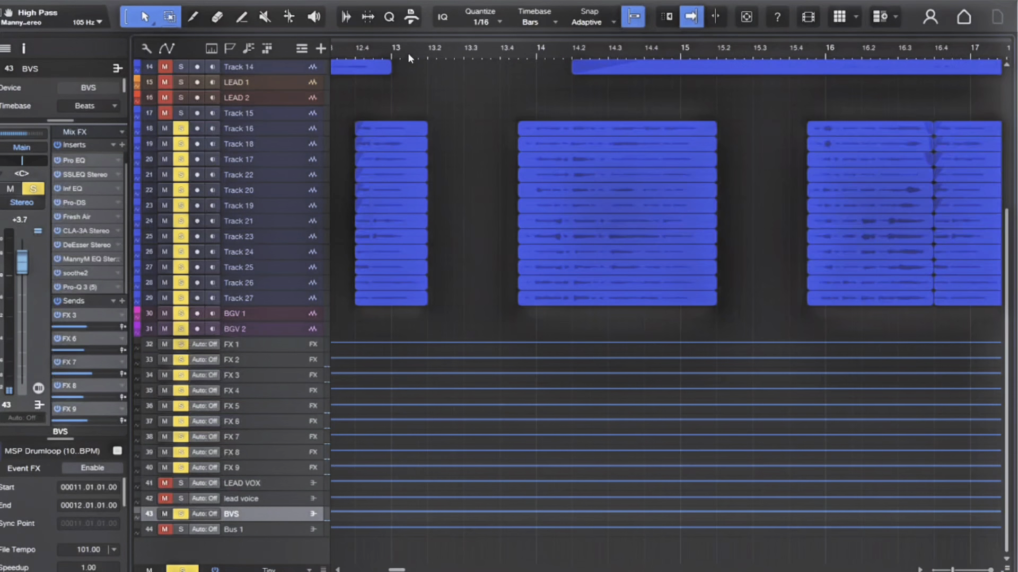
scroll(368, 52, down, 2)
scroll(368, 114, left, 1)
click(365, 115)
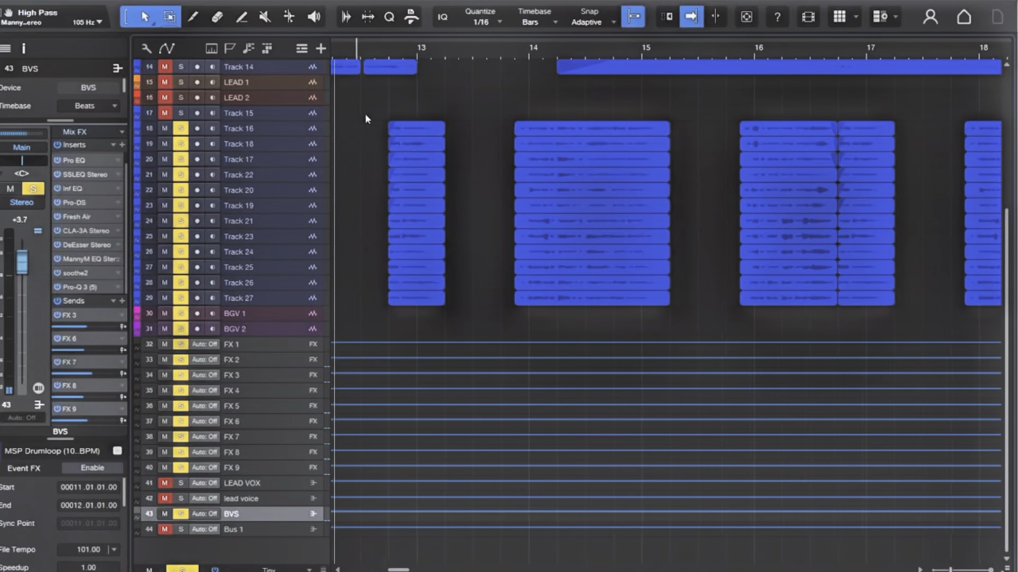
scroll(400, 56, up, 3)
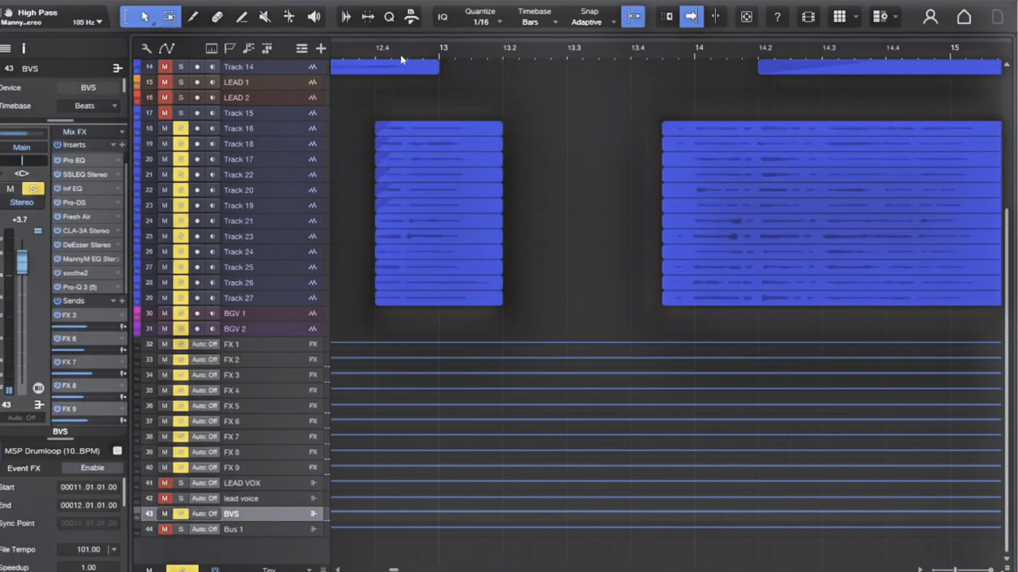
scroll(389, 88, left, 3)
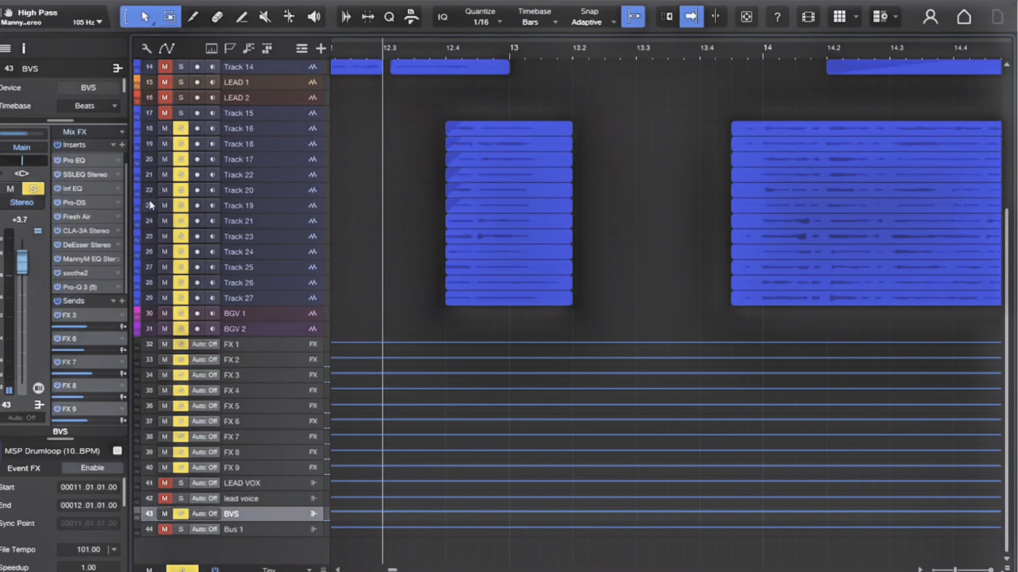
click(83, 287)
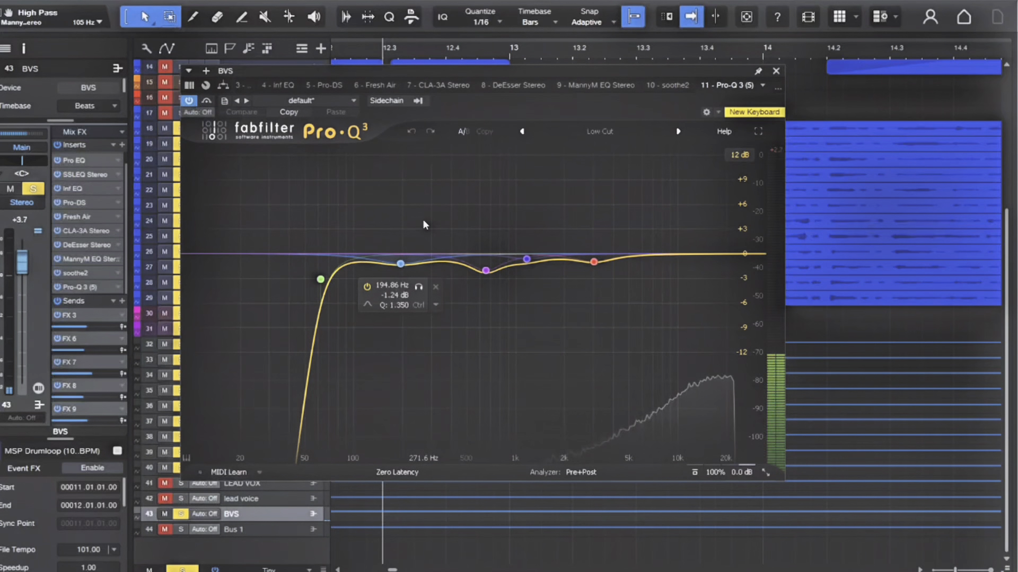
key(space)
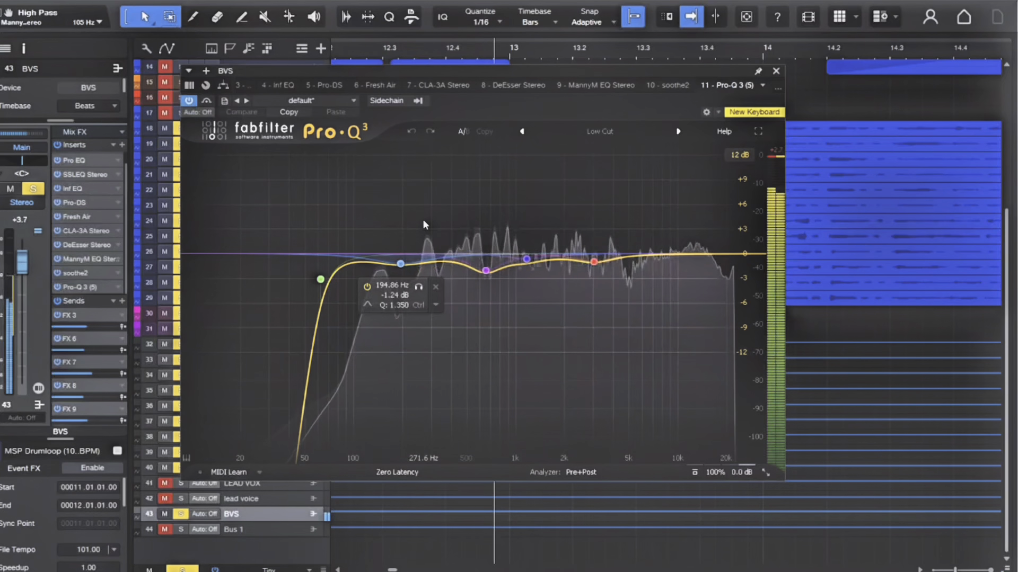
key(space)
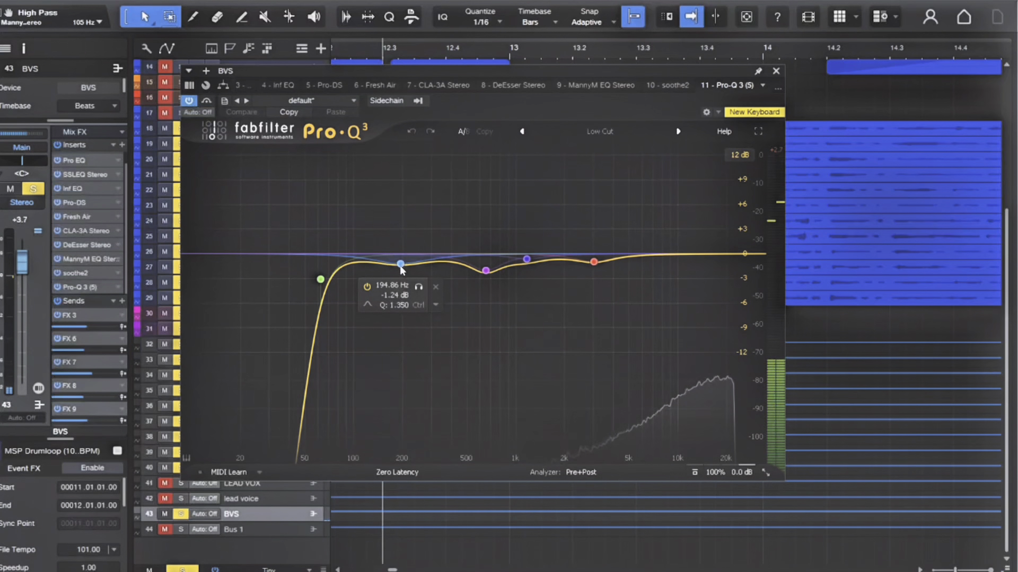
Inspect the low cut and dip bands of Pro-Q 3, close it, and play the backing vocals briefly from bar 12.3.
click(422, 289)
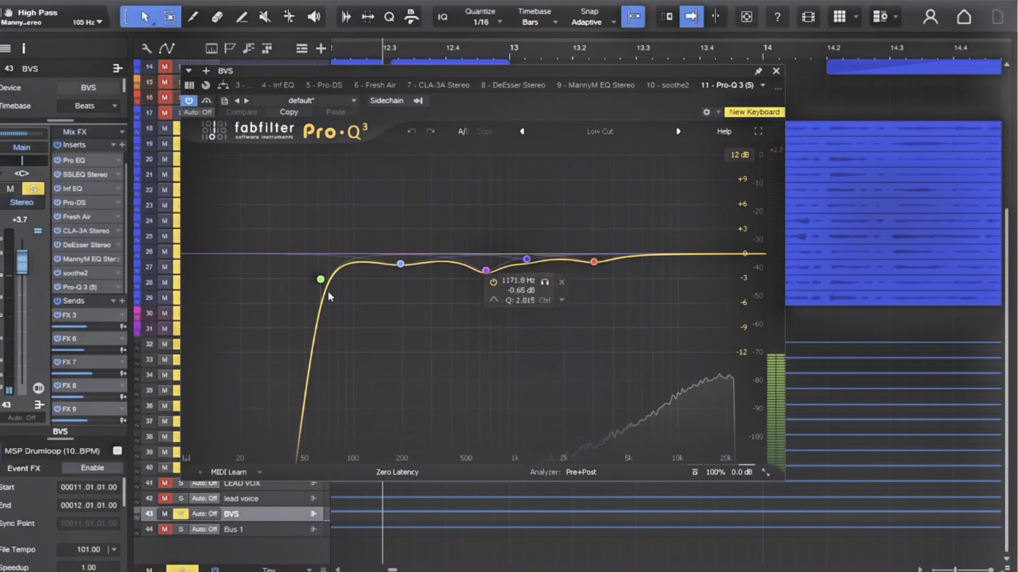
click(777, 70)
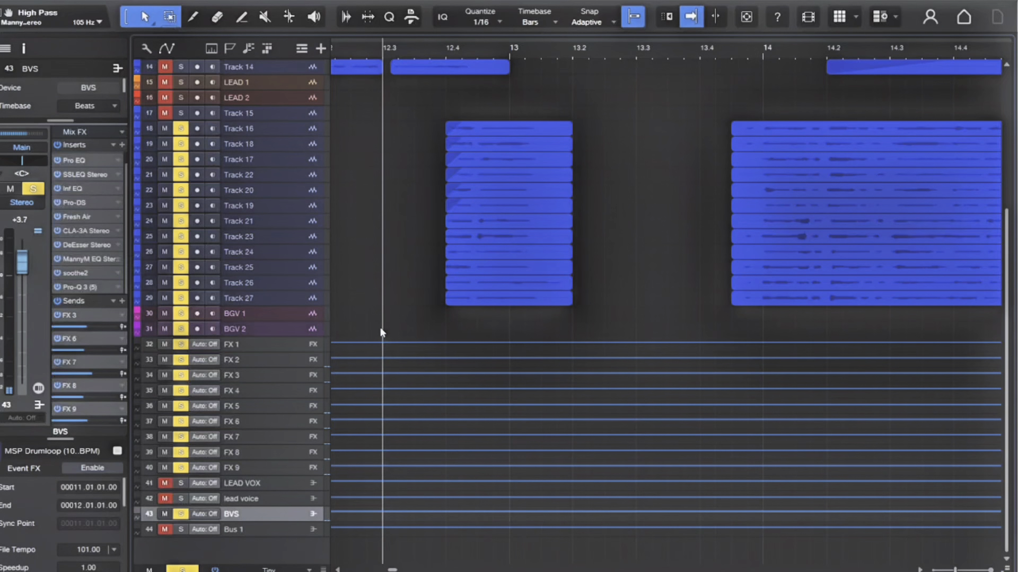
key(space)
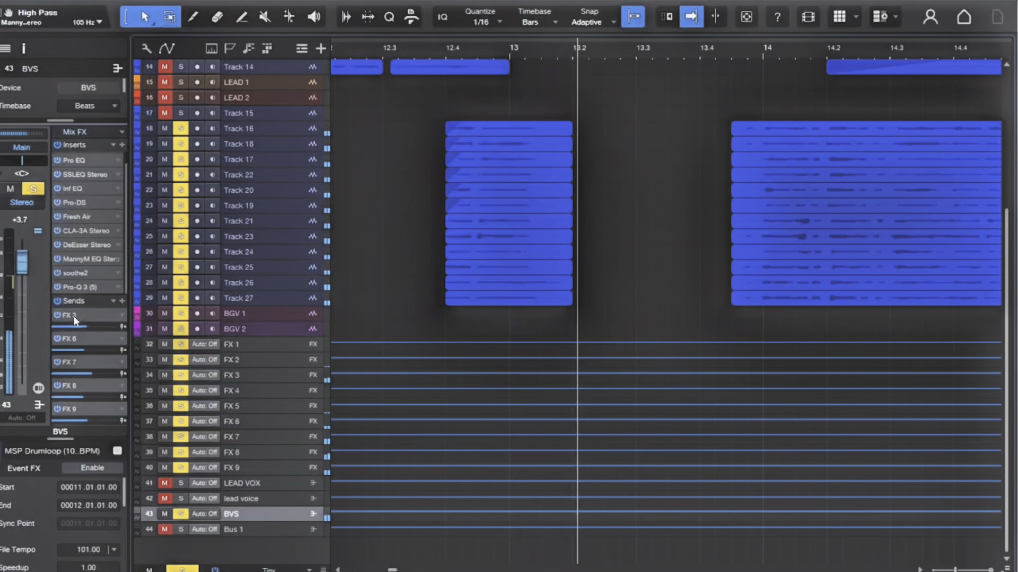
key(space)
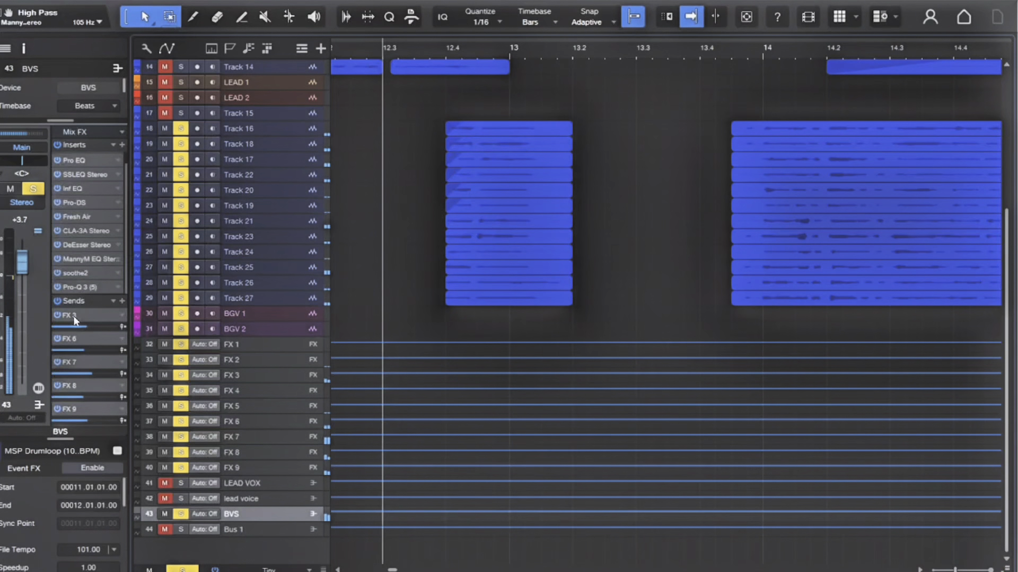
Review the space, stereo width and EQ curves of the Pro-R 2 reverb on the FX 3 send and close it.
double_click(73, 316)
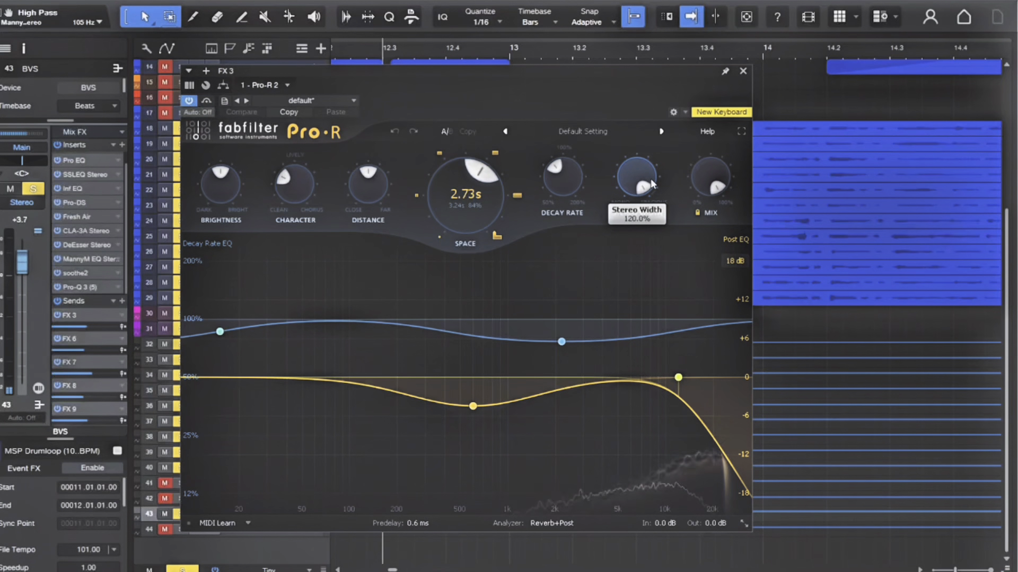
mouse_move(686, 387)
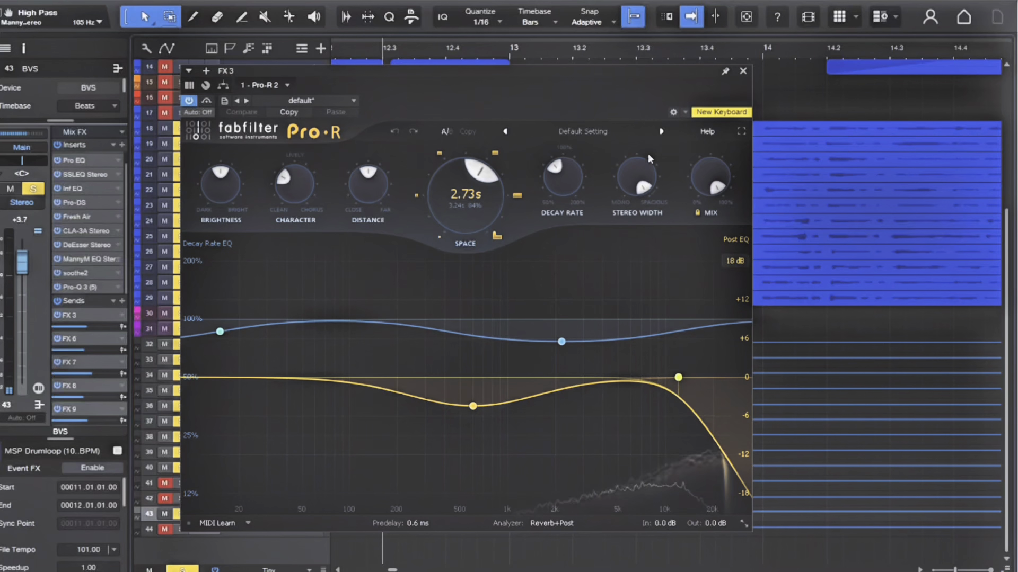
click(742, 73)
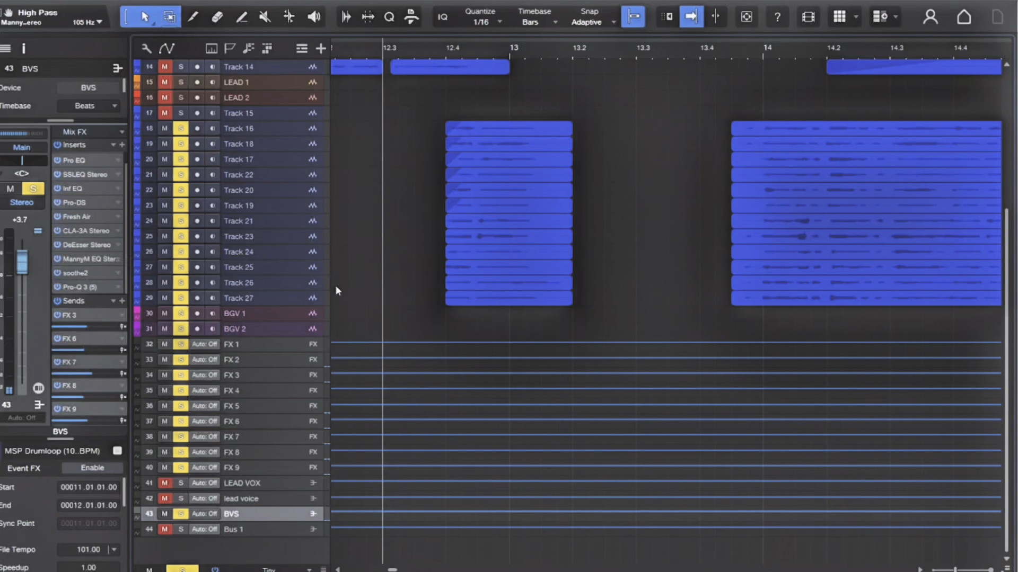
Review the AVOX CHOIR settings on the FX 6 send and the AVOX DUO settings on the FX 7 send, closing both.
click(72, 338)
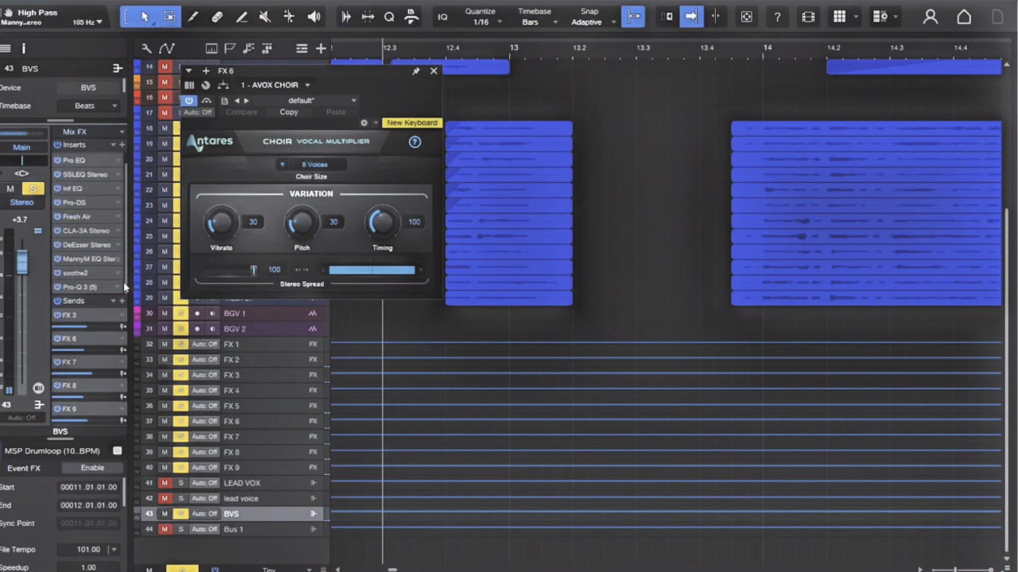
click(434, 71)
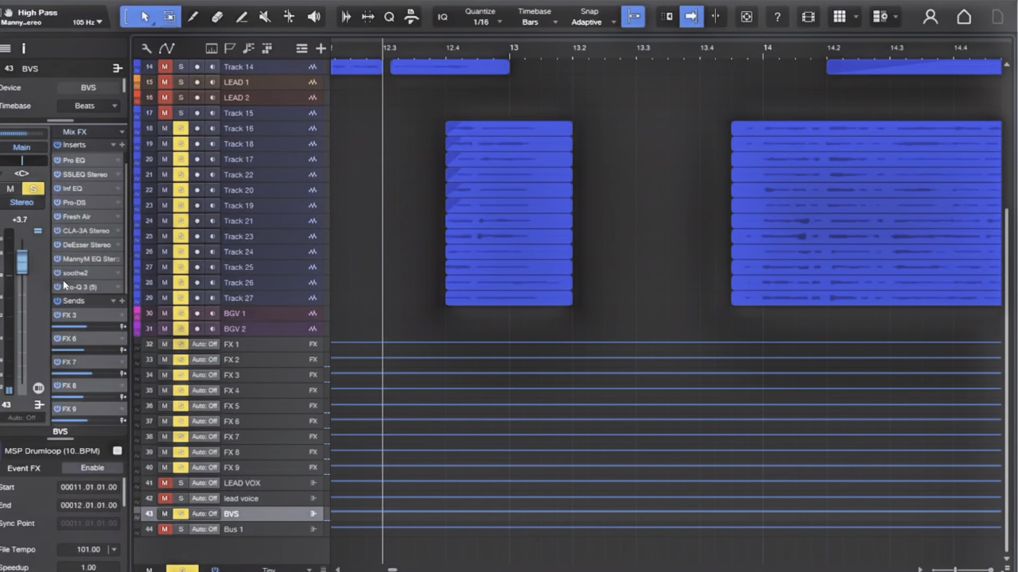
double_click(78, 364)
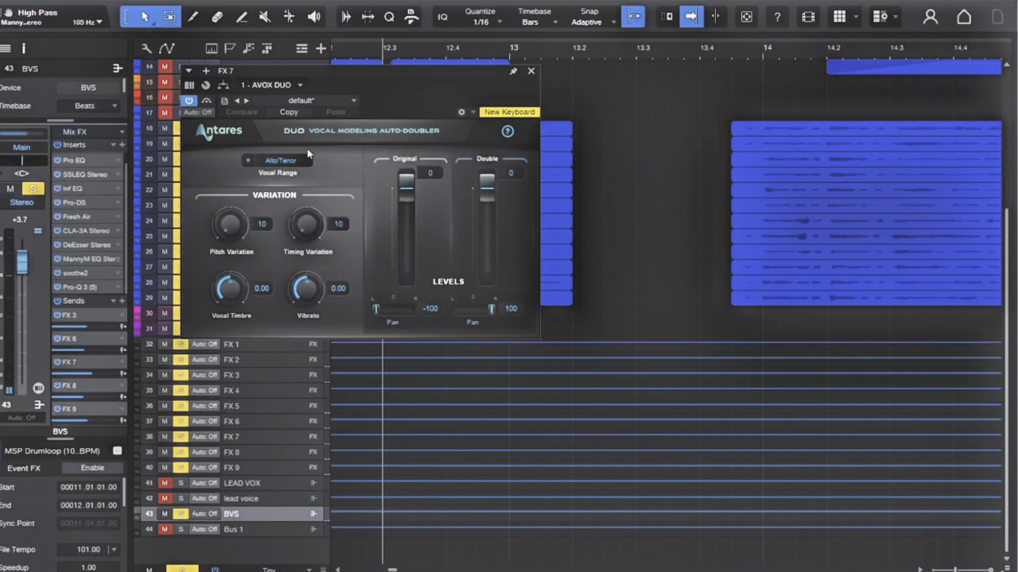
click(531, 71)
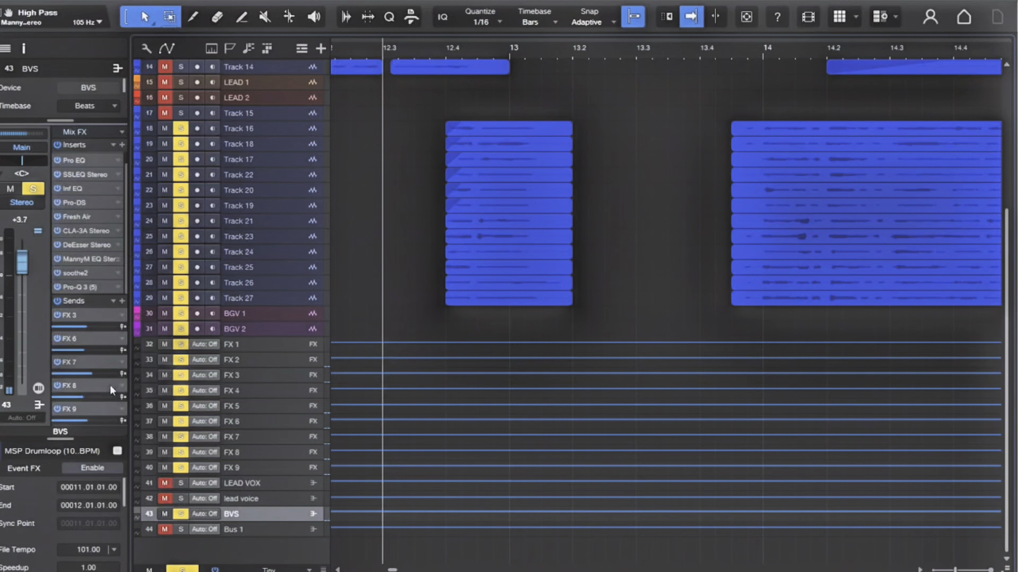
Open the H-Delay Stereo 2 effect on the FX 8 send and audition the backing vocals through it.
click(69, 387)
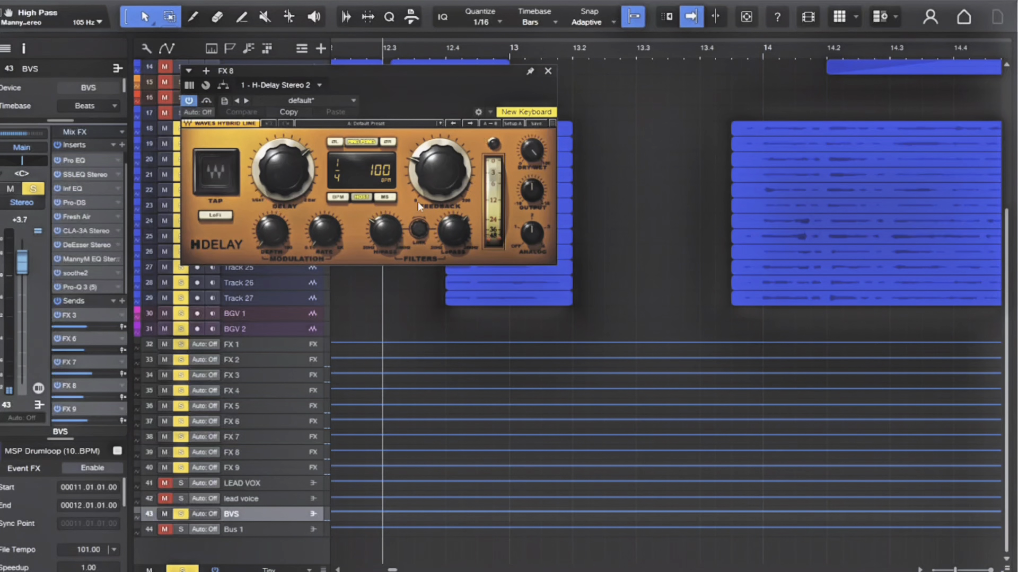
key(space)
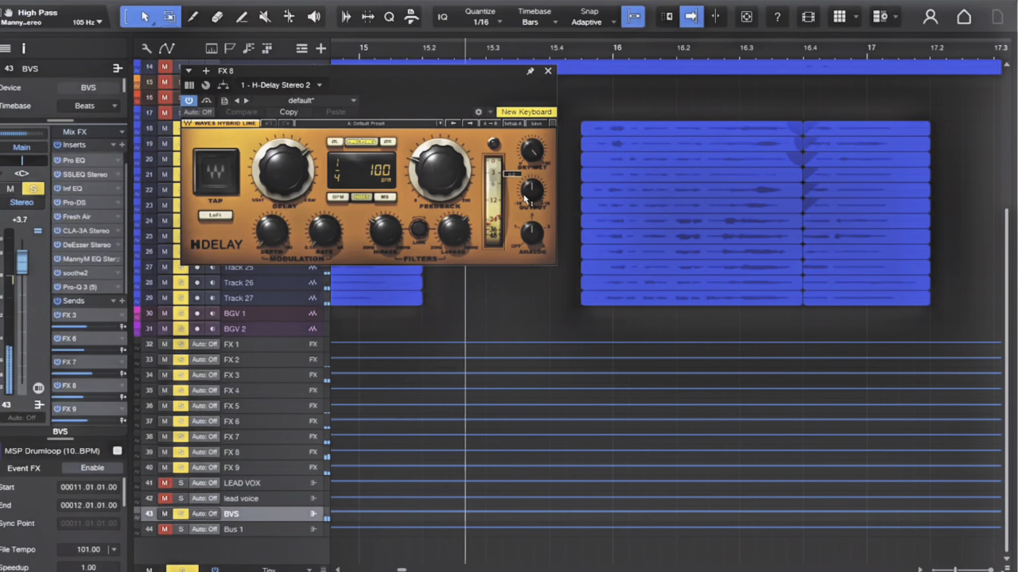
key(space)
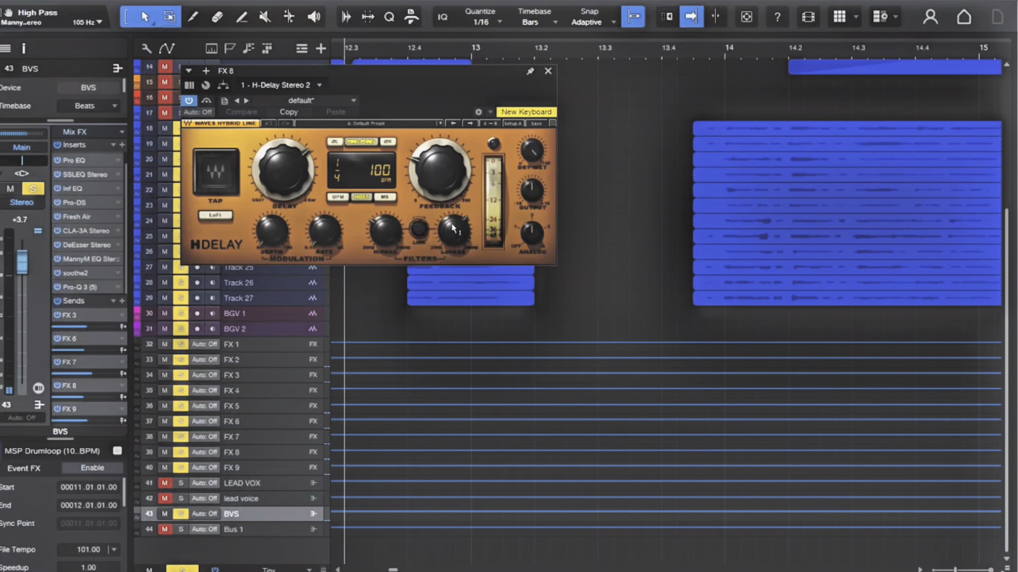
Inspect the low-pass and high-pass filters of H-Delay, replay the backing vocals, and close the effect.
mouse_move(454, 229)
click(455, 232)
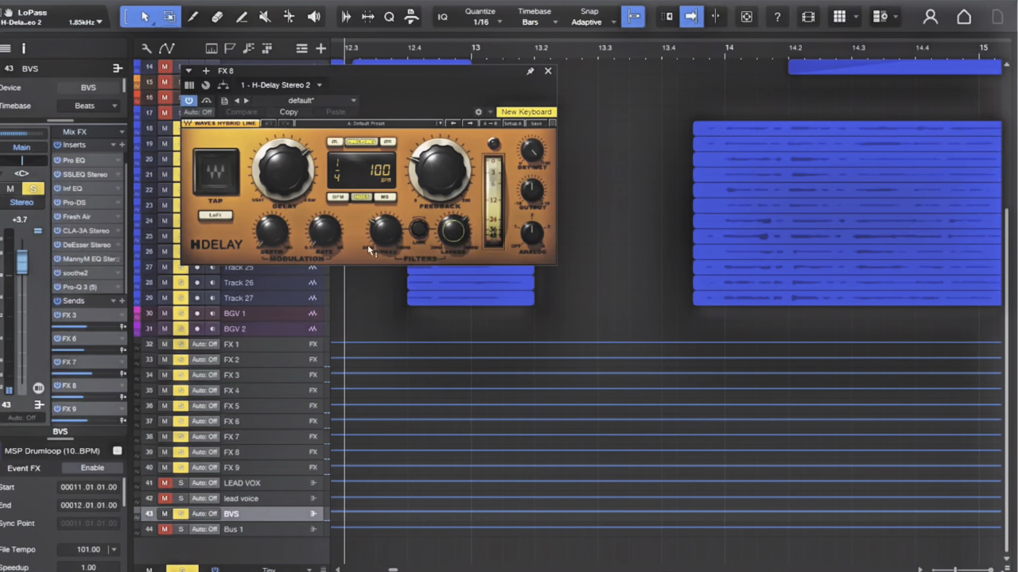
click(389, 235)
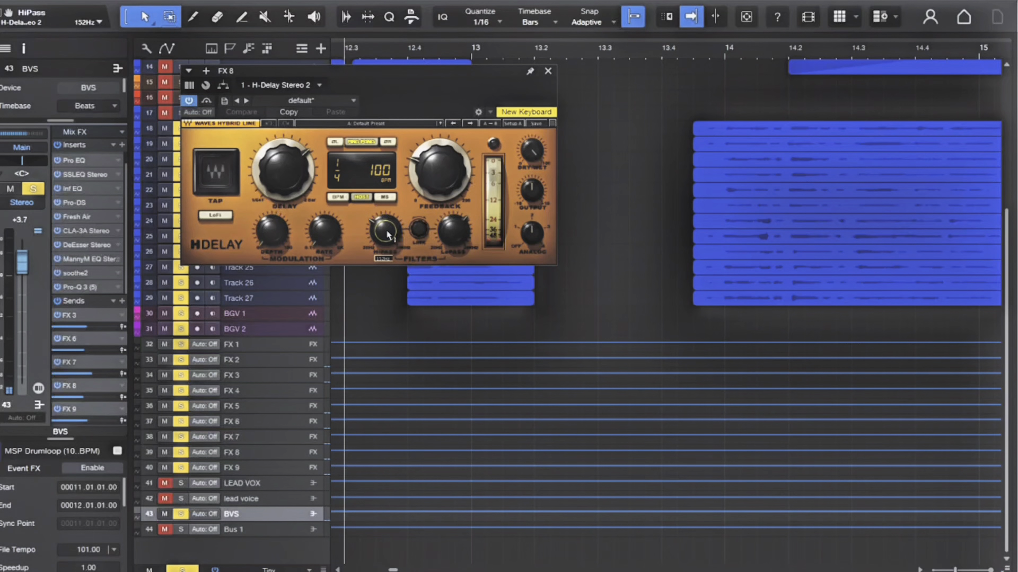
key(space)
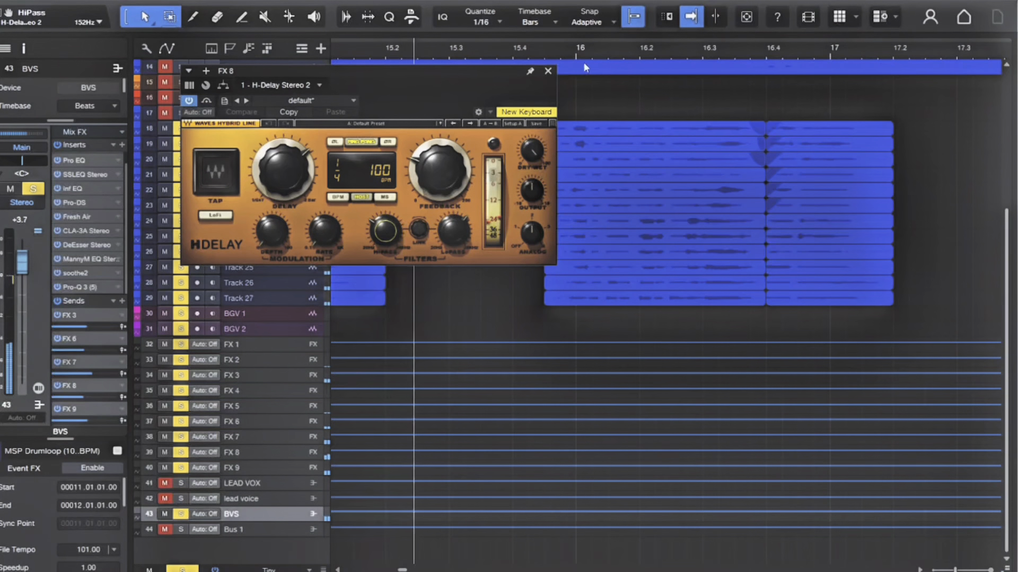
click(548, 73)
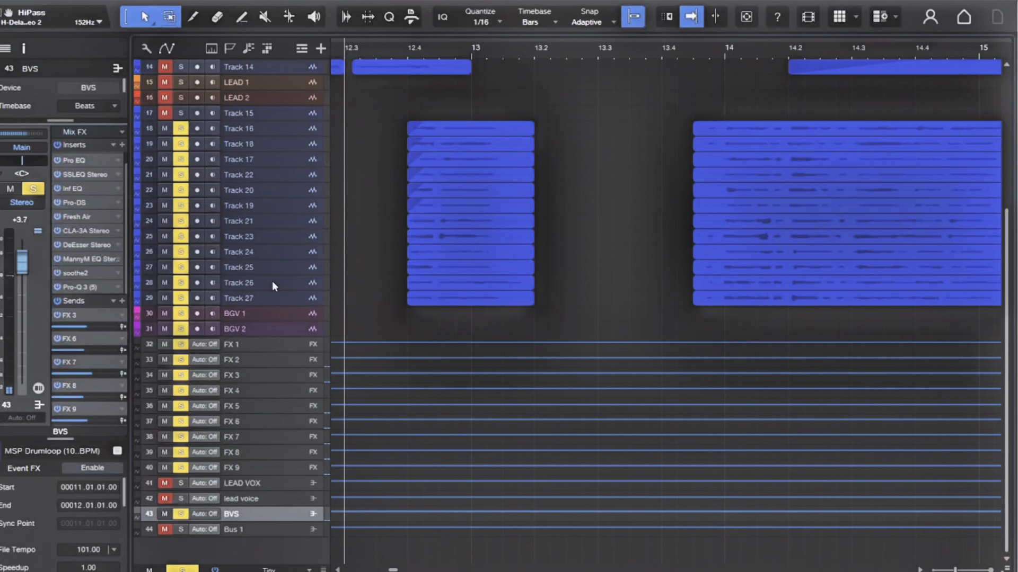
Examine the arrangement from the instrumental and drum tracks down to the backing vocals across bars 13 to 22.
key(w)
key(w)
key(e)
key(e)
key(e)
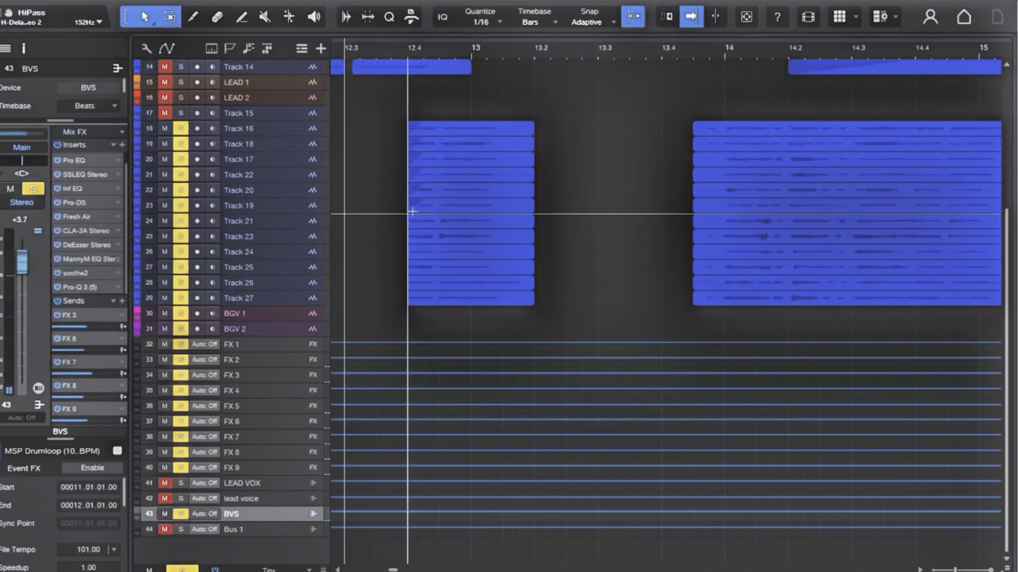
key(w)
key(w)
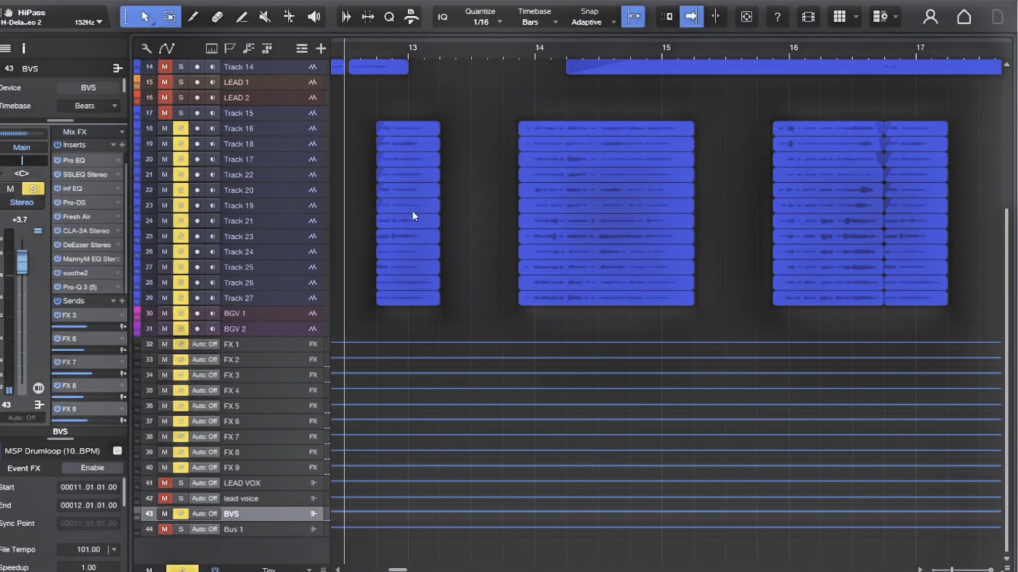
scroll(413, 214, up, 6)
key(e)
key(e)
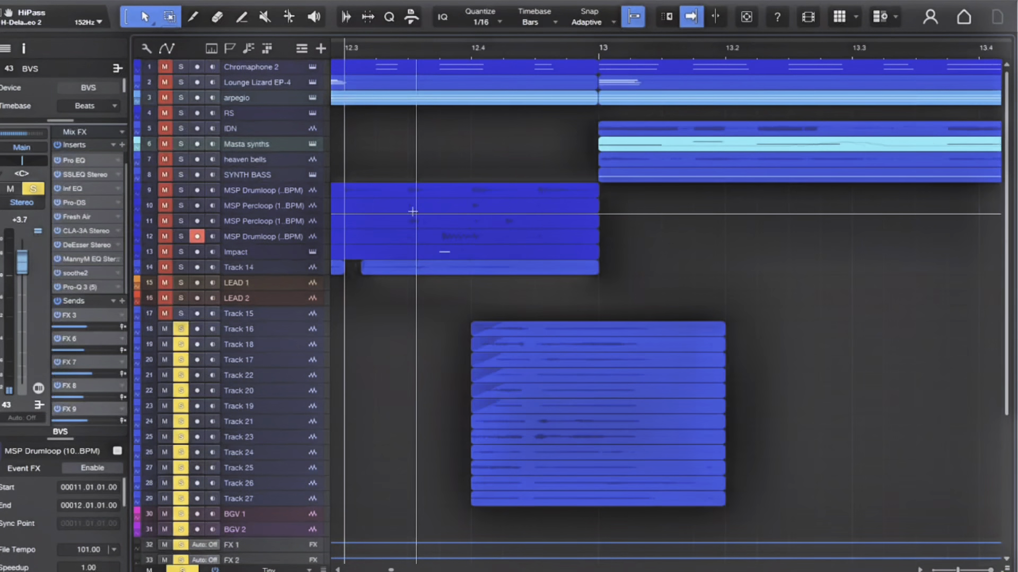
key(w)
key(w)
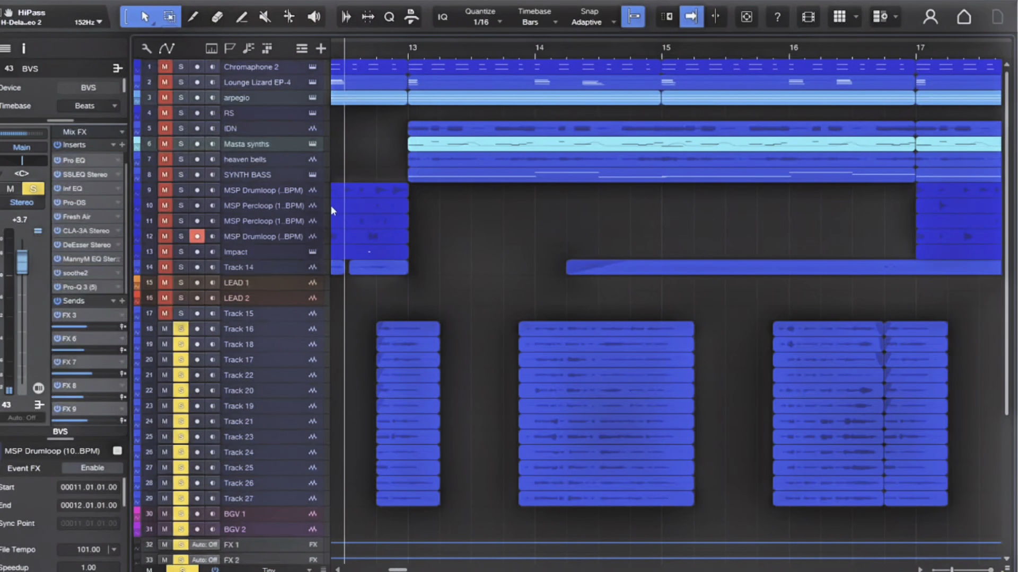
key(r)
key(w)
key(w)
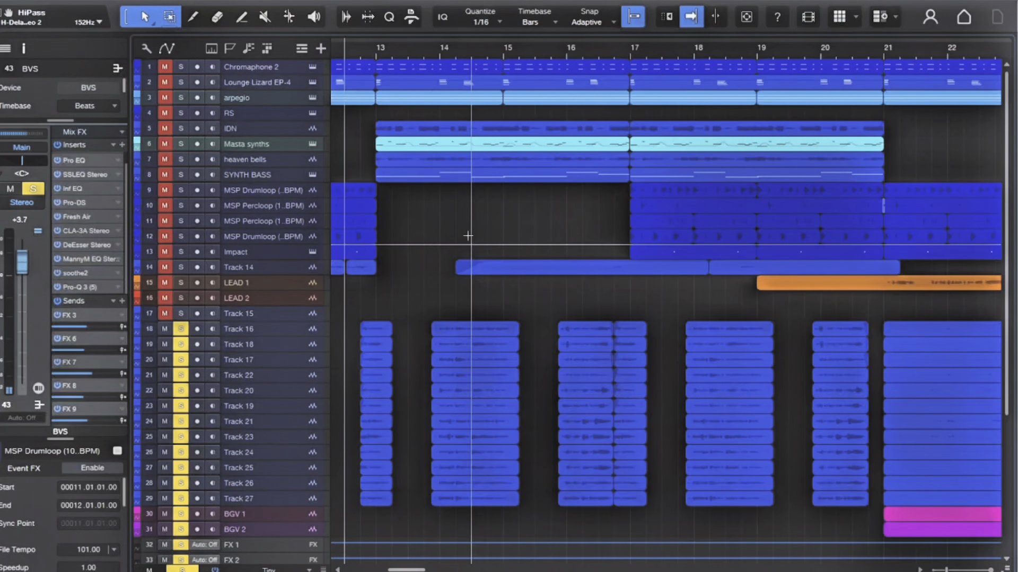
Take the BVS backing vocal bus out of solo to restore the full mix.
key(e)
key(e)
key(w)
key(w)
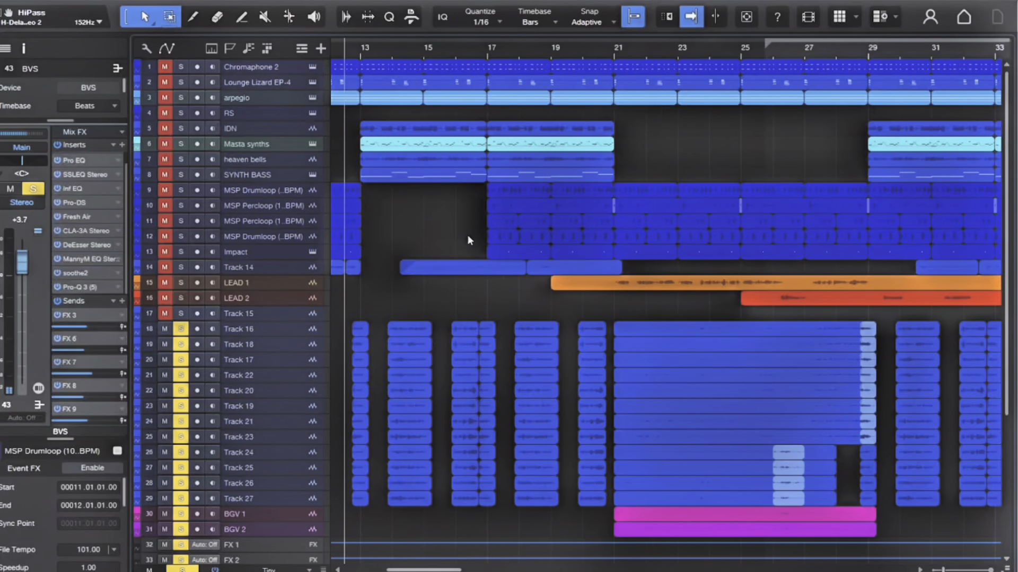
key(e)
key(e)
key(e)
key(w)
key(w)
key(w)
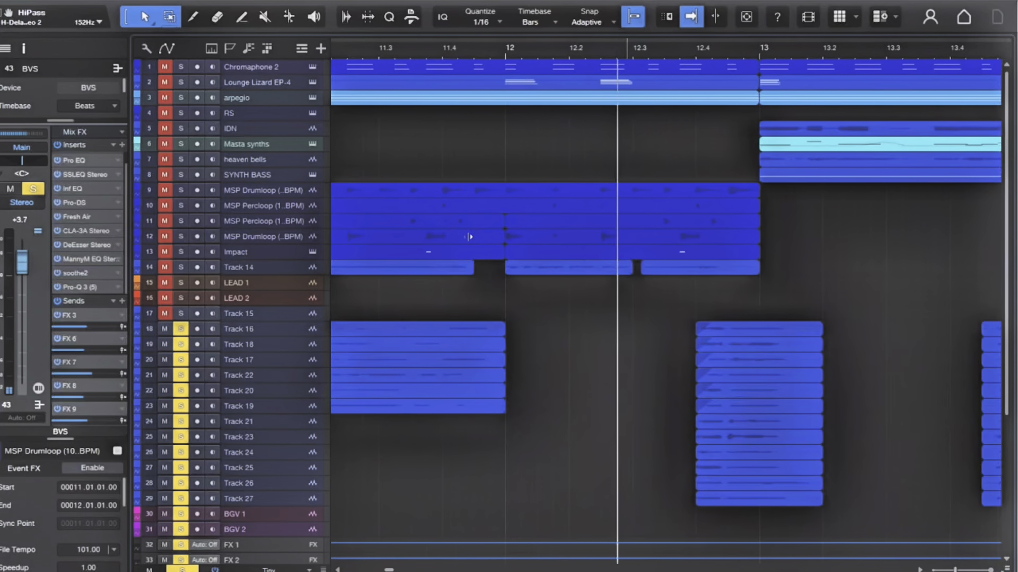
scroll(404, 273, down, 5)
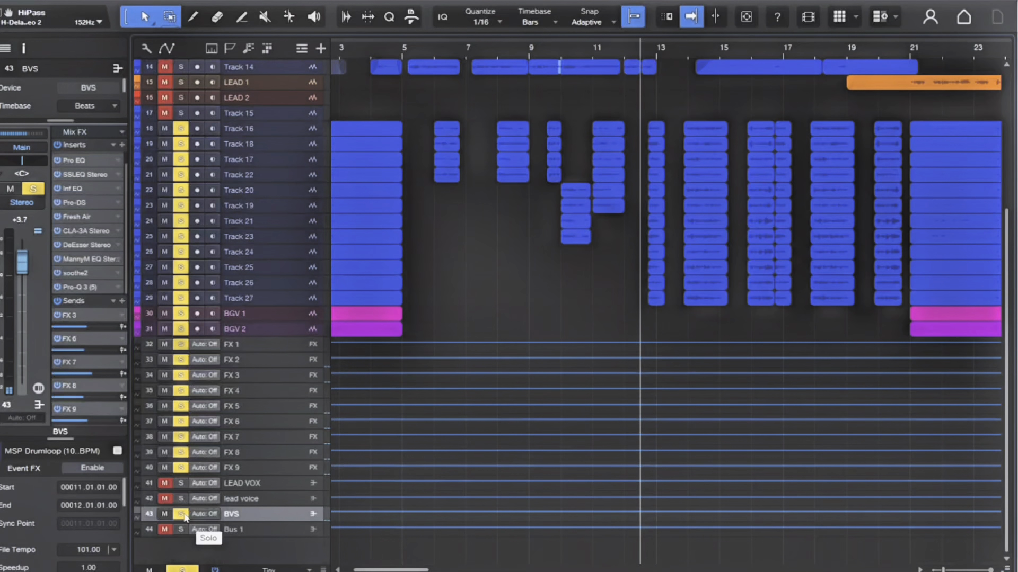
key(w)
key(w)
click(183, 513)
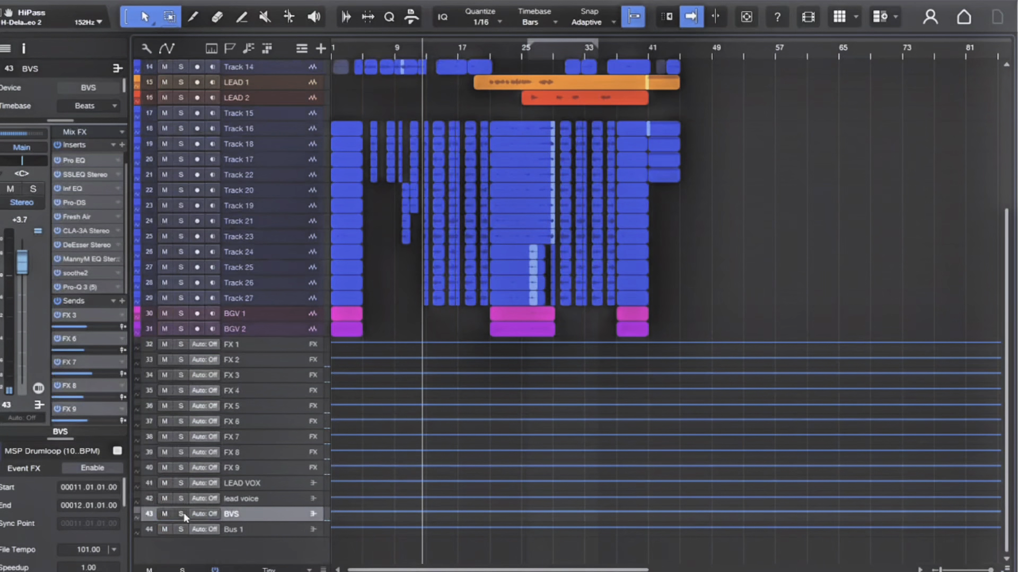
Audition the full mix from about bar 12 and stop playback.
key(space)
key(e)
key(e)
key(e)
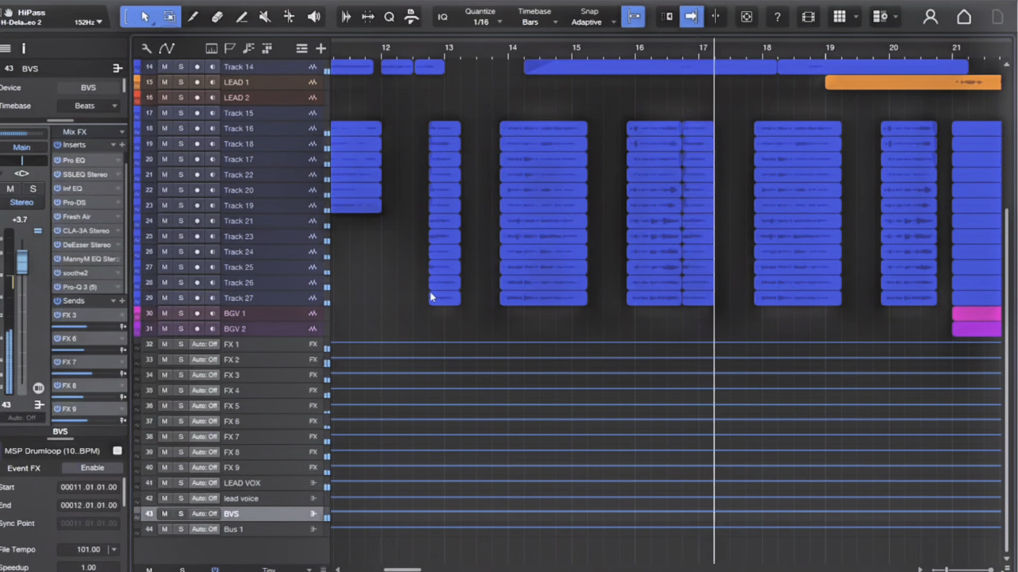
key(space)
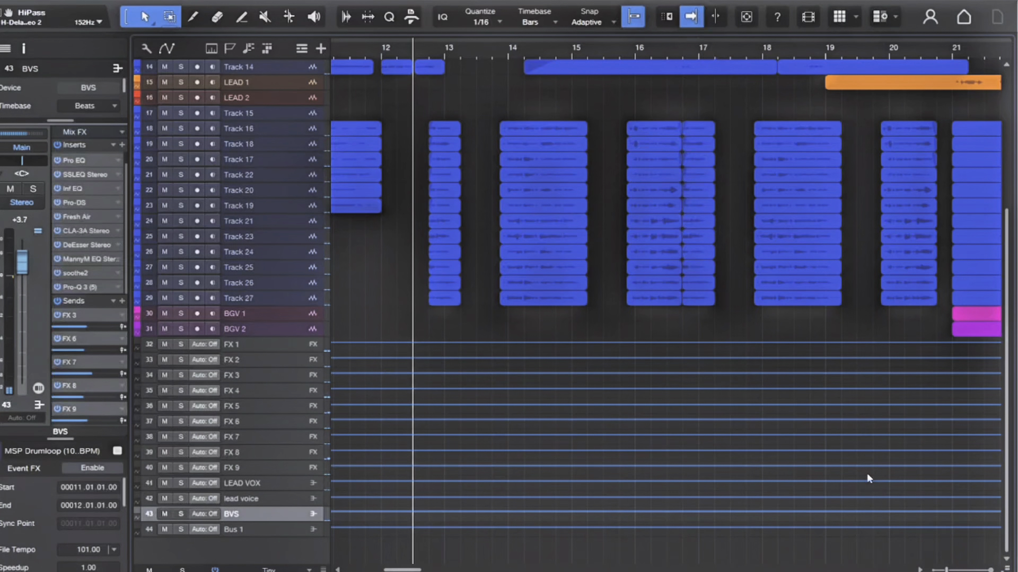
Enable the Ozone 10 insert on the Main output channel and open it.
key(F3)
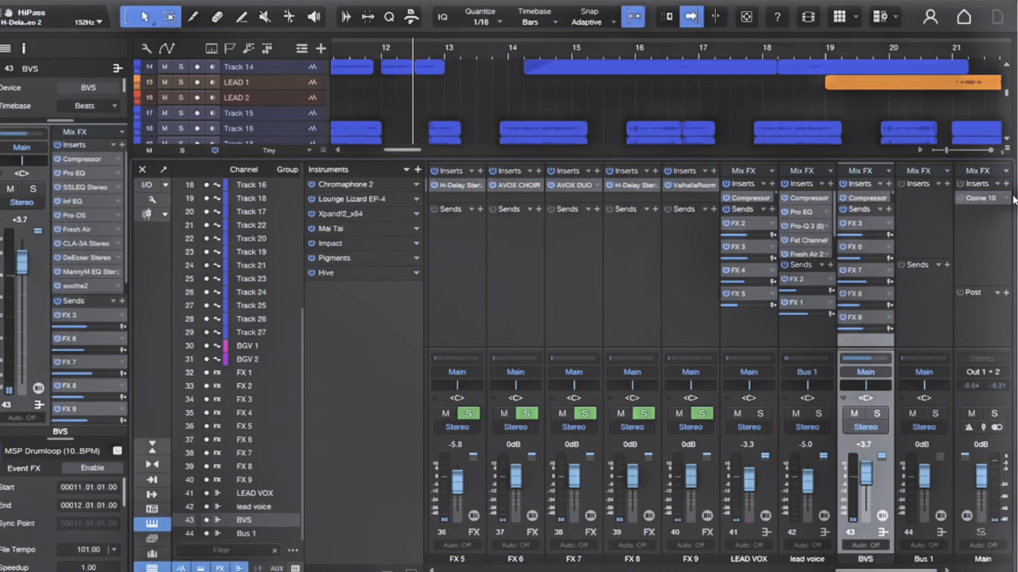
click(961, 197)
click(982, 199)
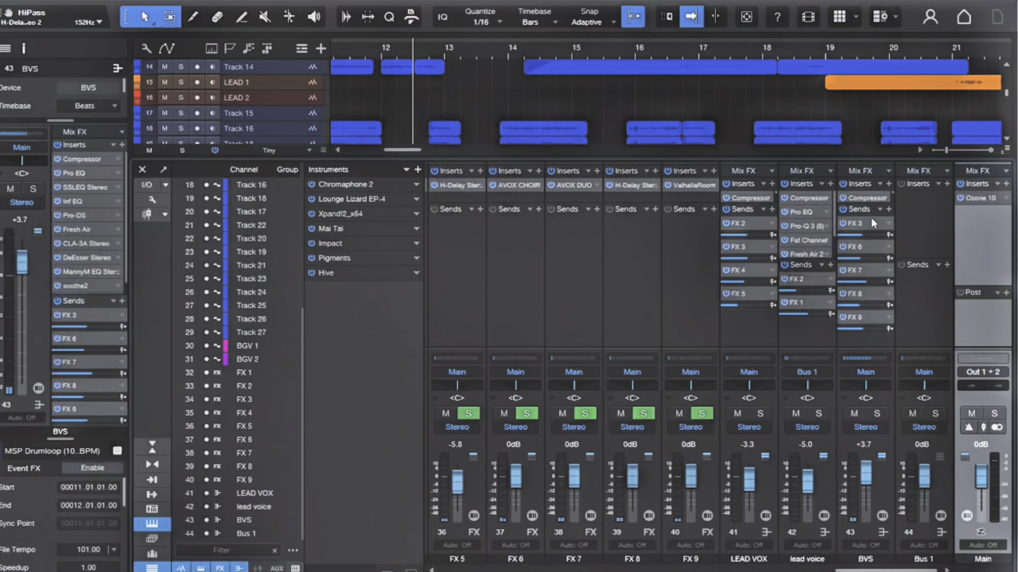
key(F11)
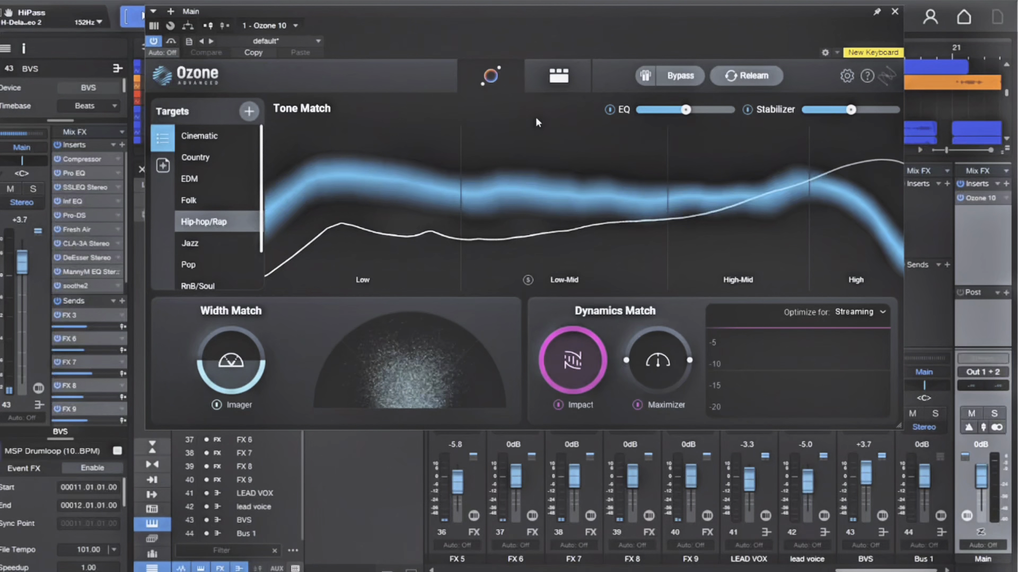
Switch Ozone to its detailed module chain and review the Equalizer 1 and Stabilizer settings.
click(548, 79)
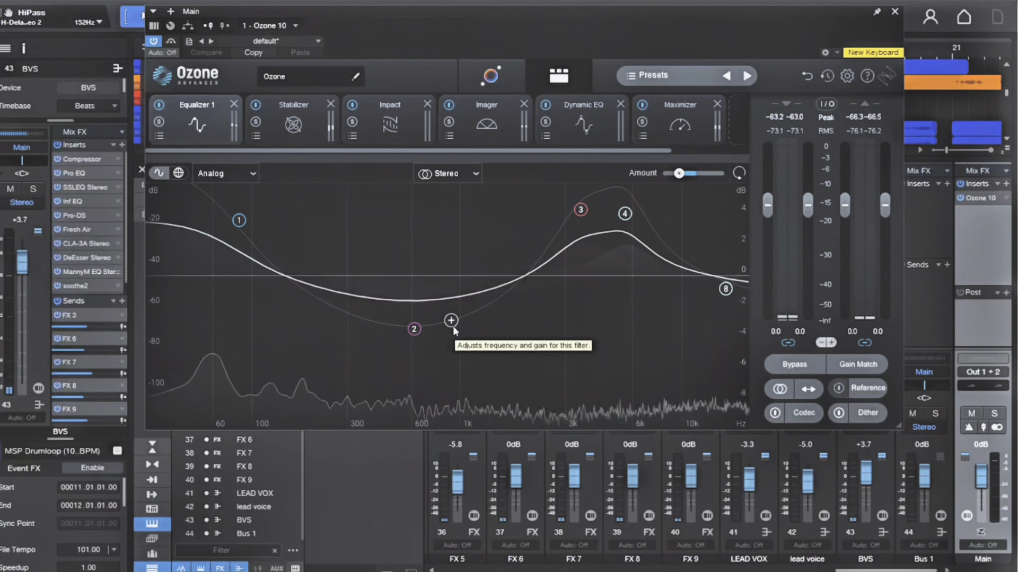
click(281, 126)
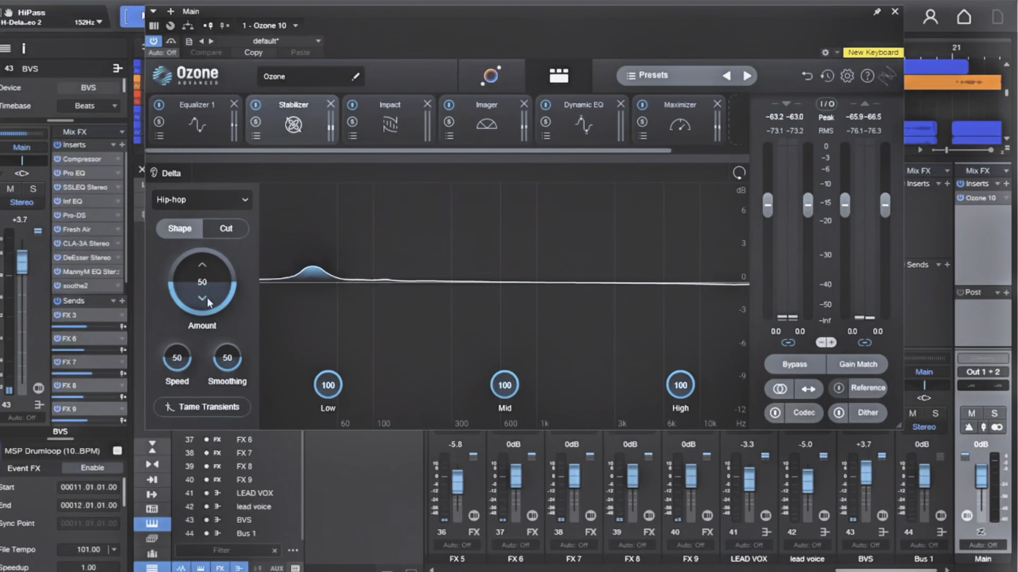
Audition bands 4 and 3 of Ozone's Impact module in isolation and set the band 3 amount to 21.53.
click(393, 128)
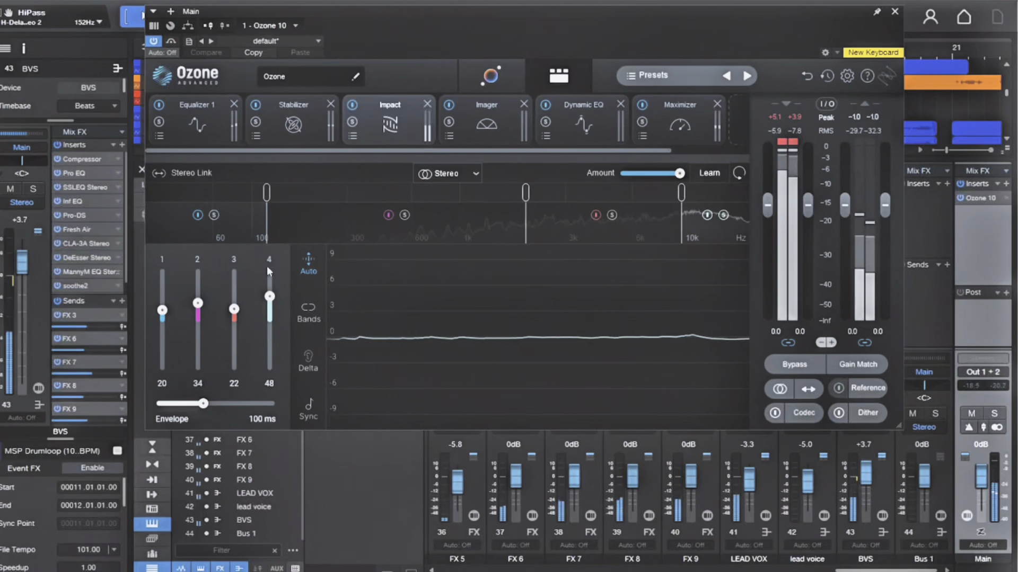
click(723, 215)
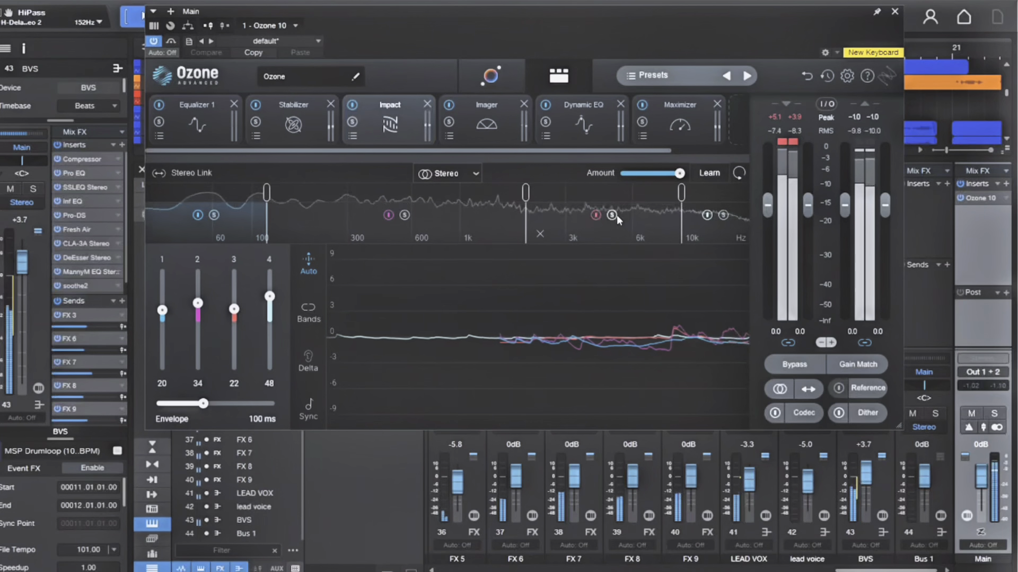
click(613, 215)
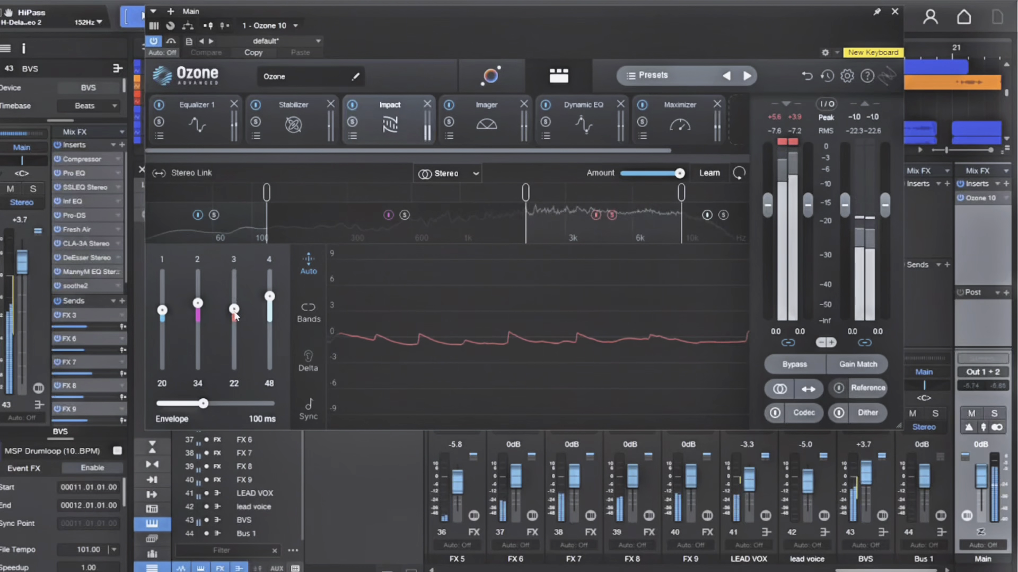
mouse_move(236, 317)
mouse_down()
mouse_move(237, 240)
mouse_move(239, 314)
mouse_up()
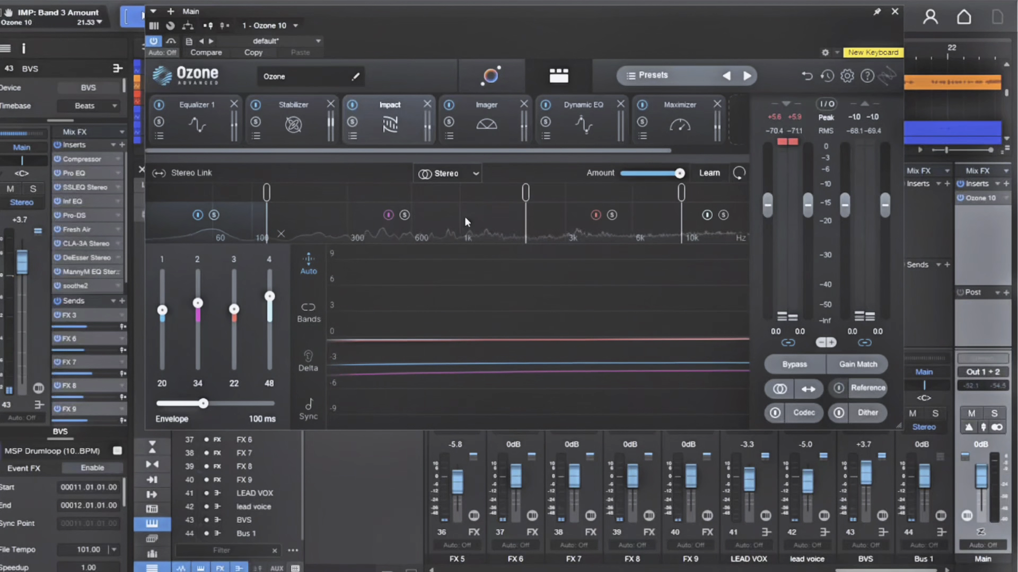
Review Ozone's Imager stereo widths, auditioning bands 1 and 3 in isolation, and compare the module with Impact.
click(462, 123)
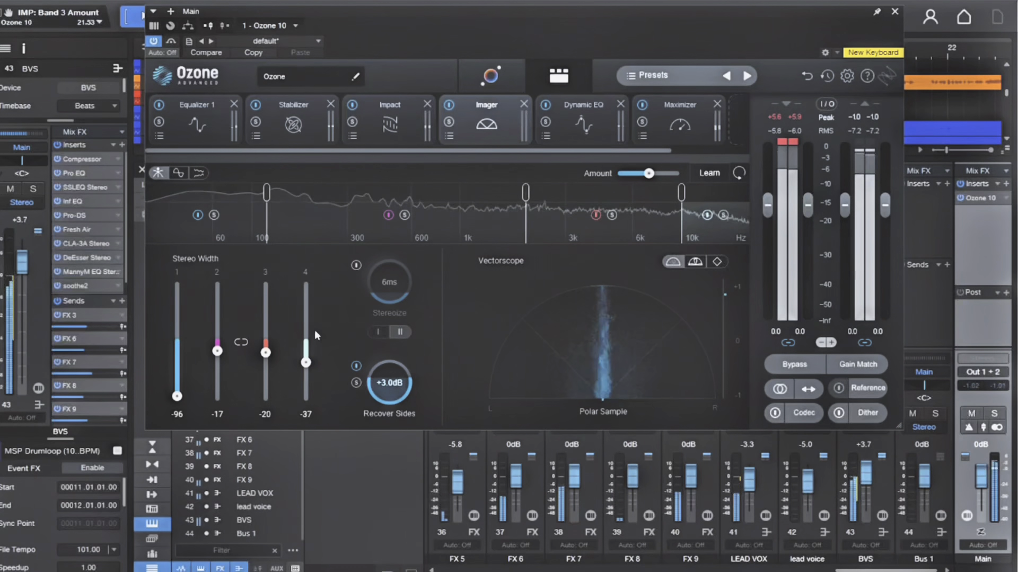
click(215, 215)
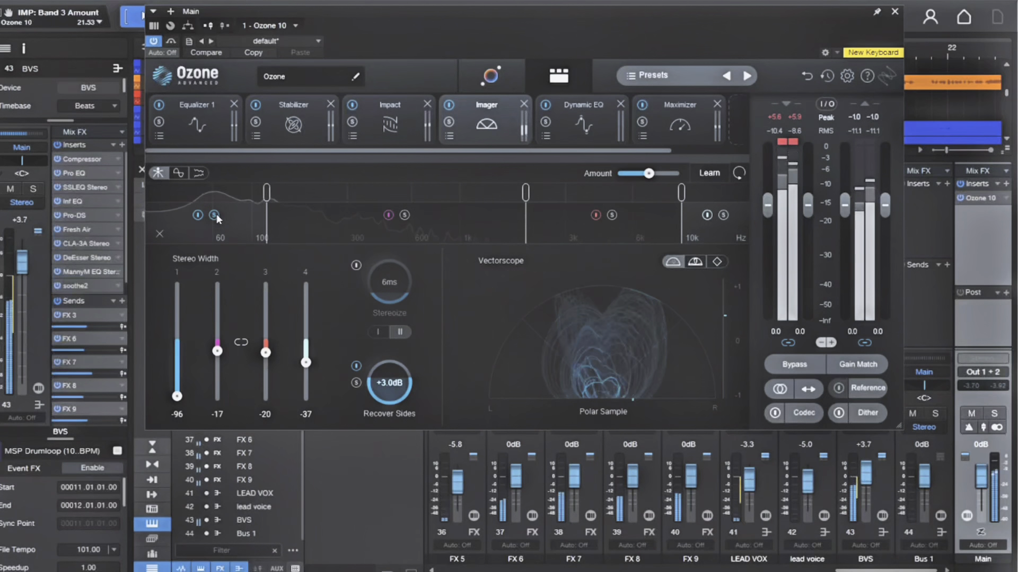
click(215, 214)
click(214, 215)
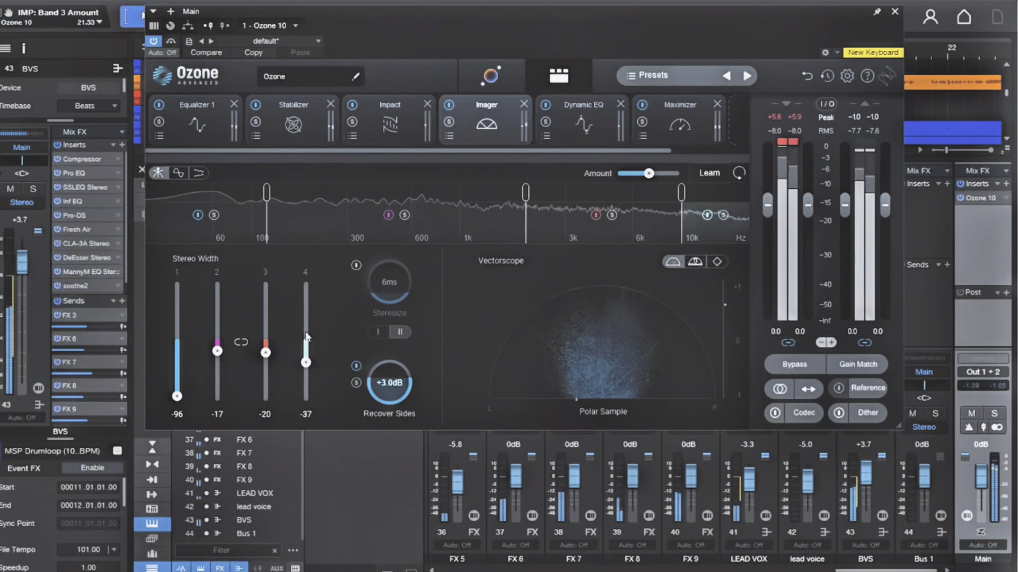
click(612, 215)
click(611, 215)
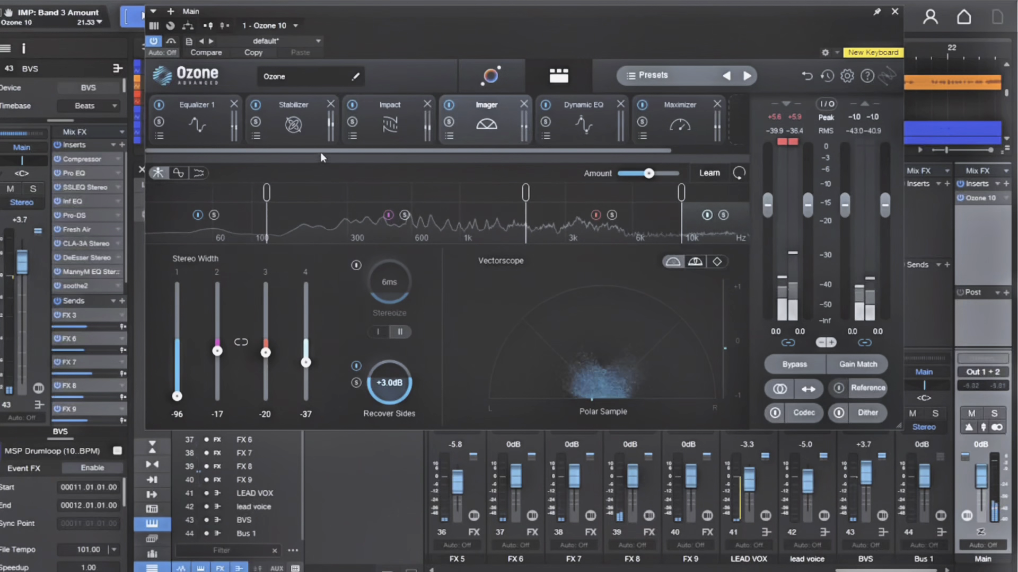
click(389, 126)
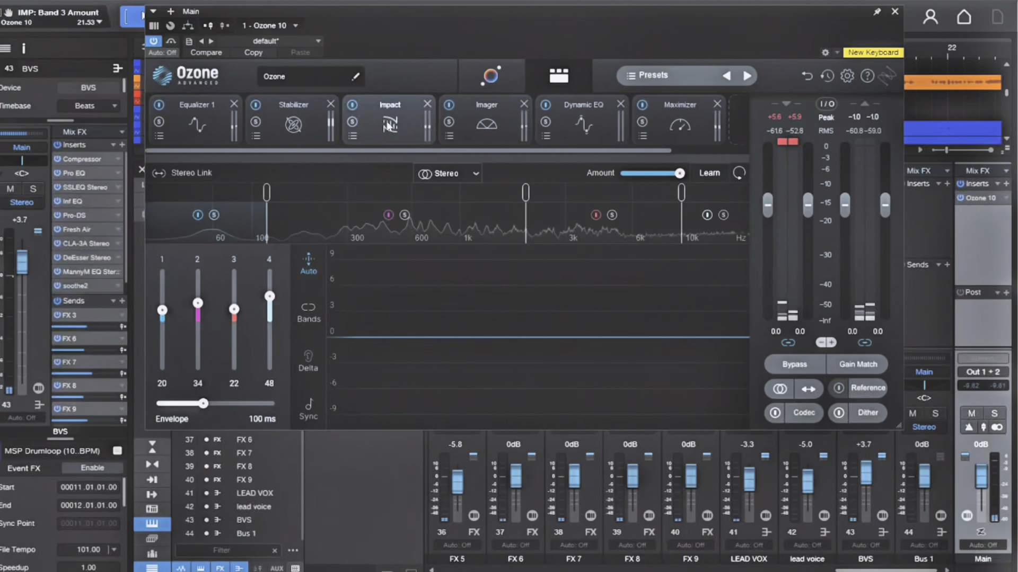
click(483, 126)
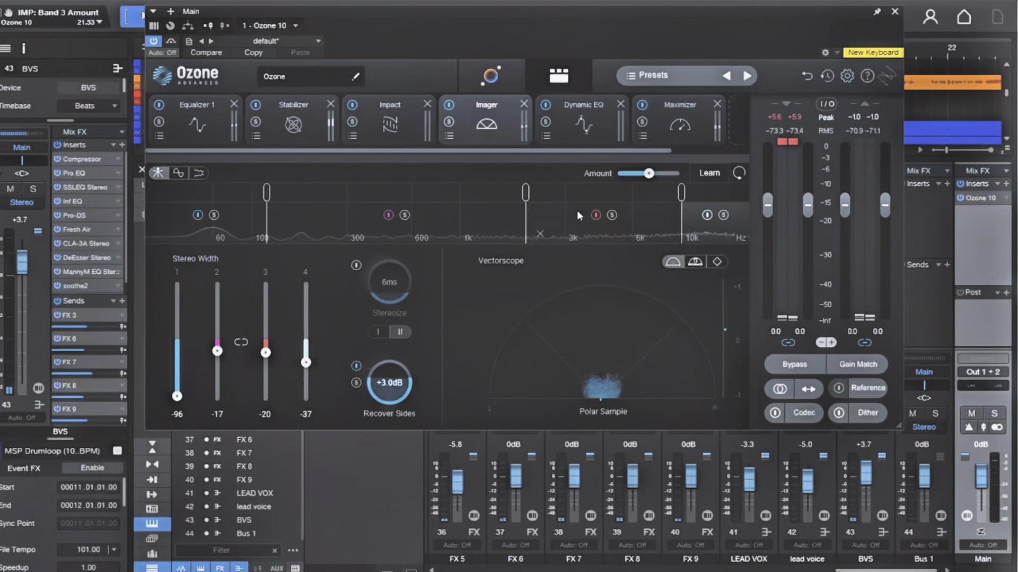
Review the Dynamic EQ and Maximizer modules in Ozone, and close the plugin and the mixer.
click(580, 126)
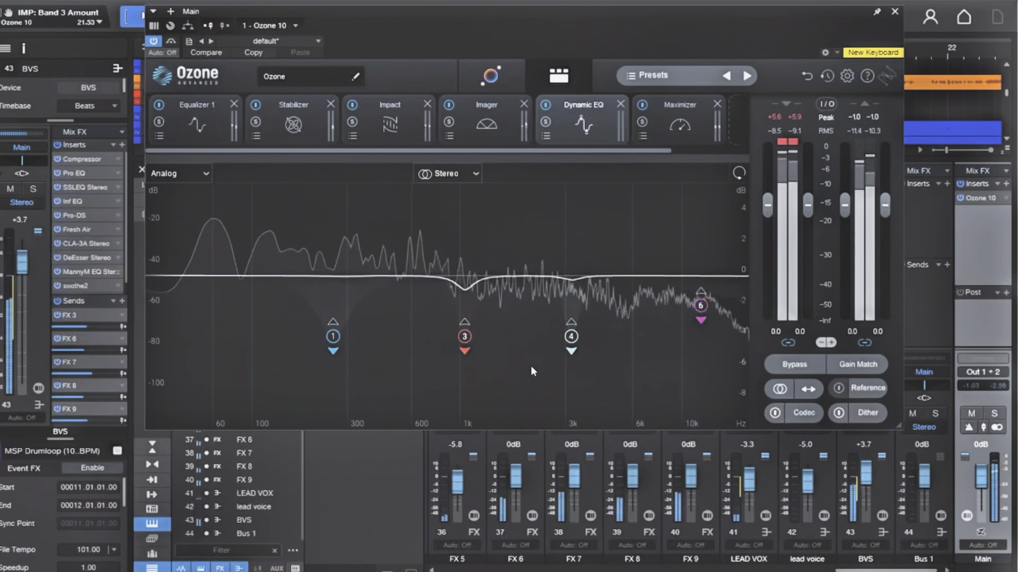
click(668, 125)
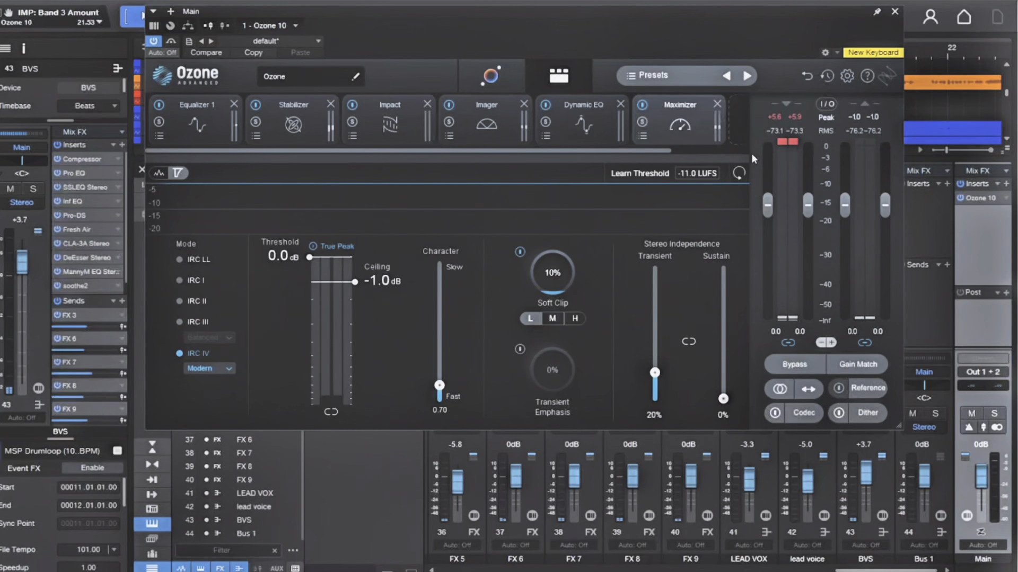
click(894, 11)
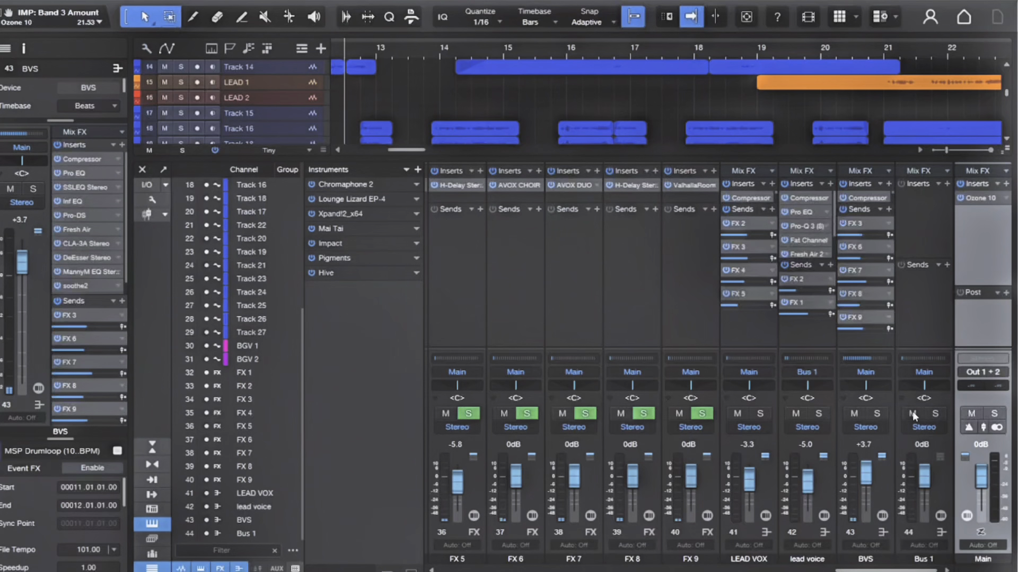
key(F3)
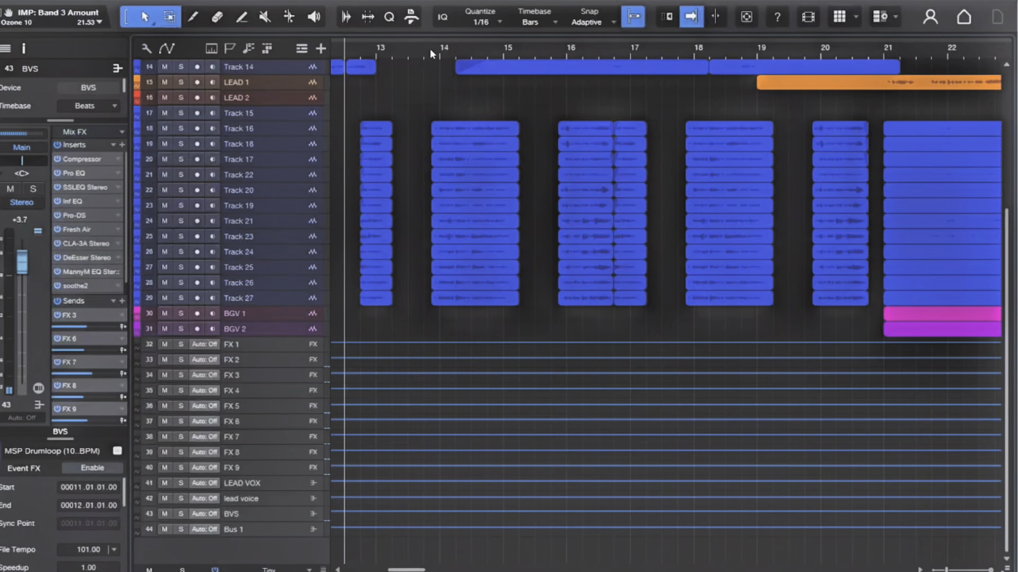
scroll(430, 49, down, 5)
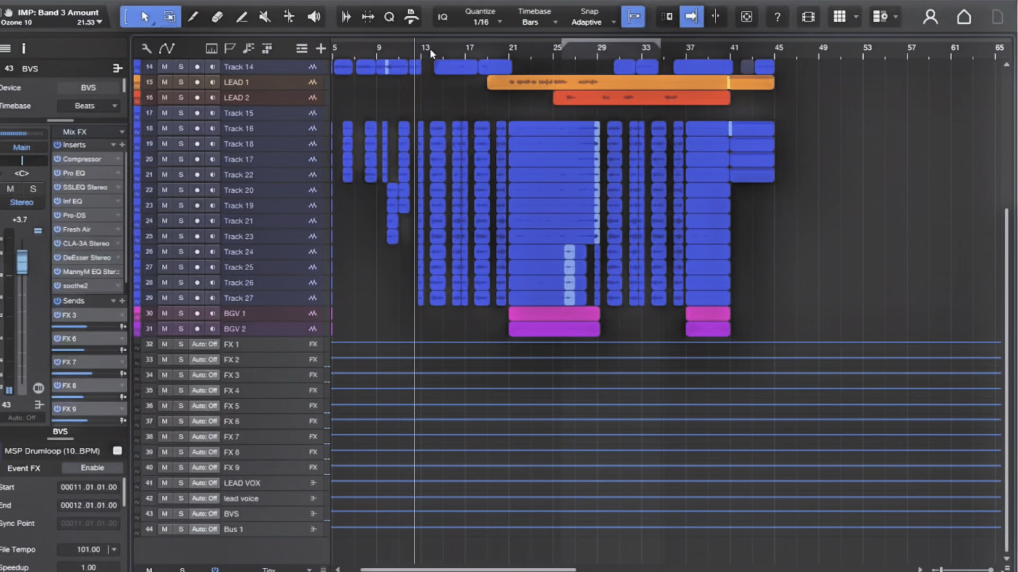